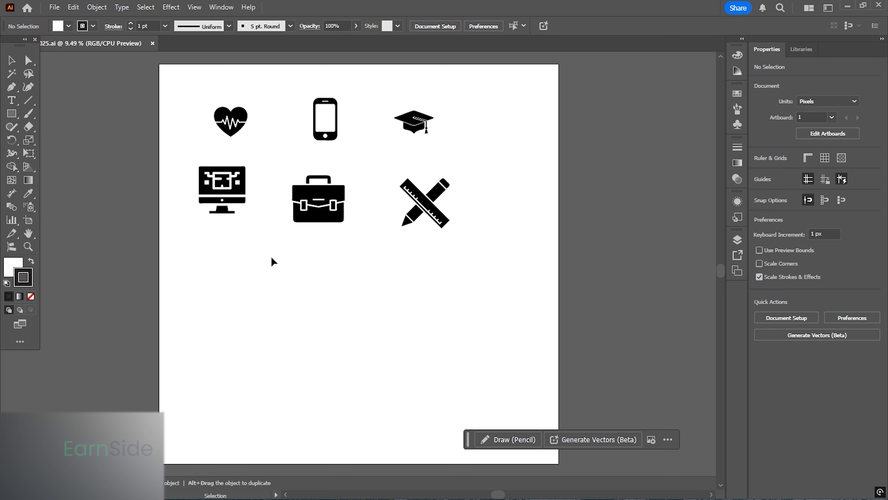
- Select all six icons on the artboard and lock them
key(space)
drag(263, 258, 340, 281)
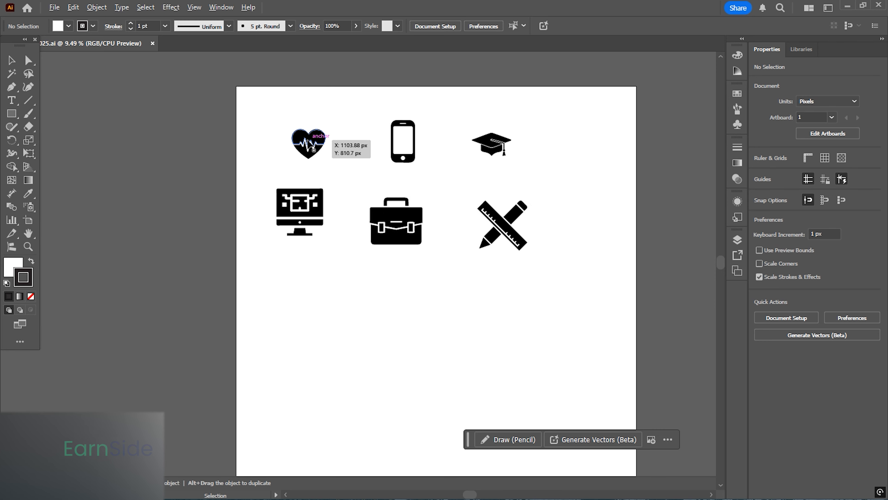
scroll(303, 142, up, 1)
drag(312, 172, 310, 172)
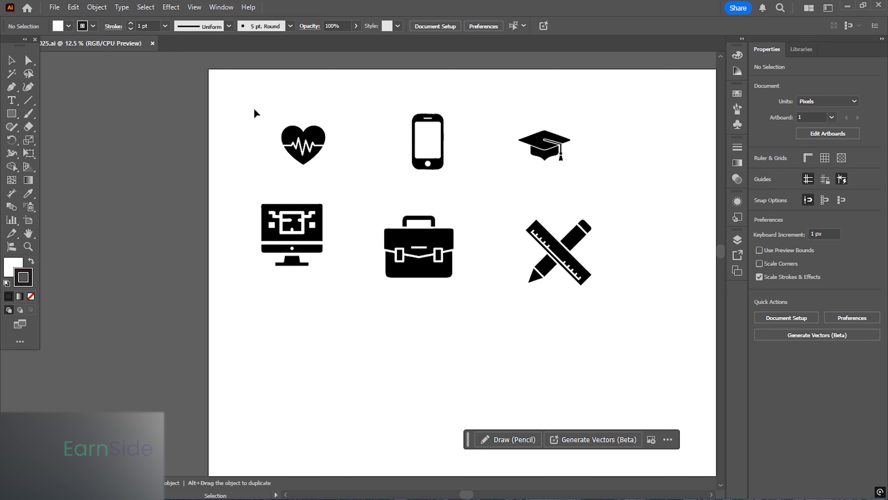
drag(235, 90, 644, 339)
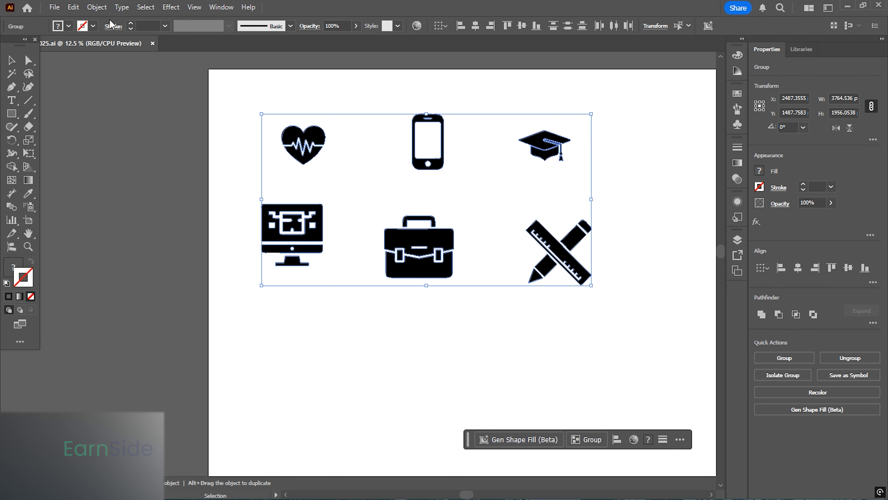
click(98, 7)
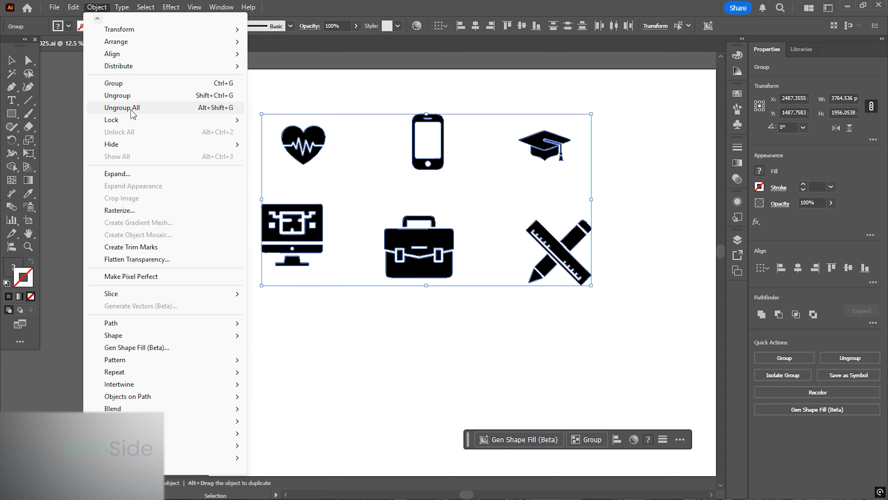
mouse_move(135, 121)
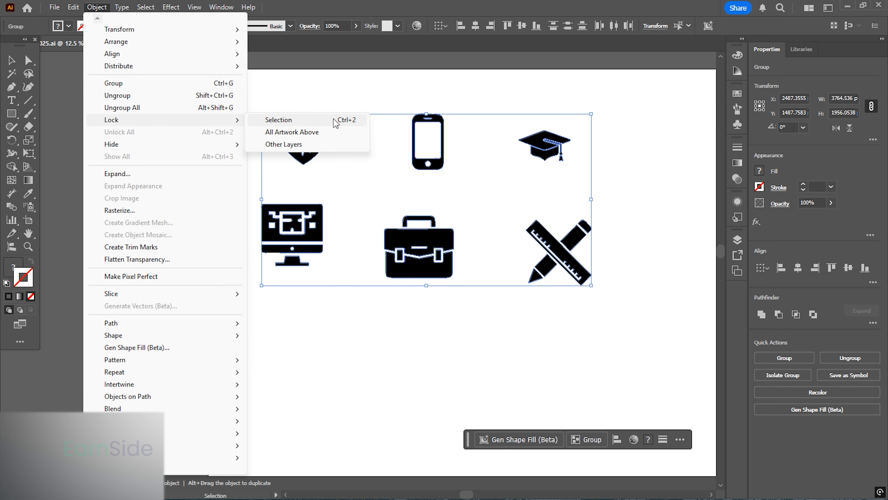
click(307, 119)
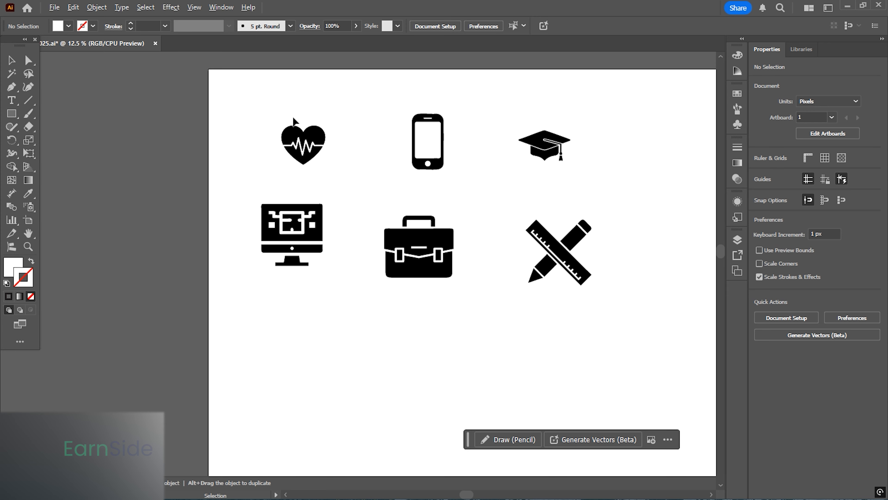
- Zoom in on the heart, swap fill and stroke, and set the stroke colour to FF0000
scroll(293, 119, up, 4)
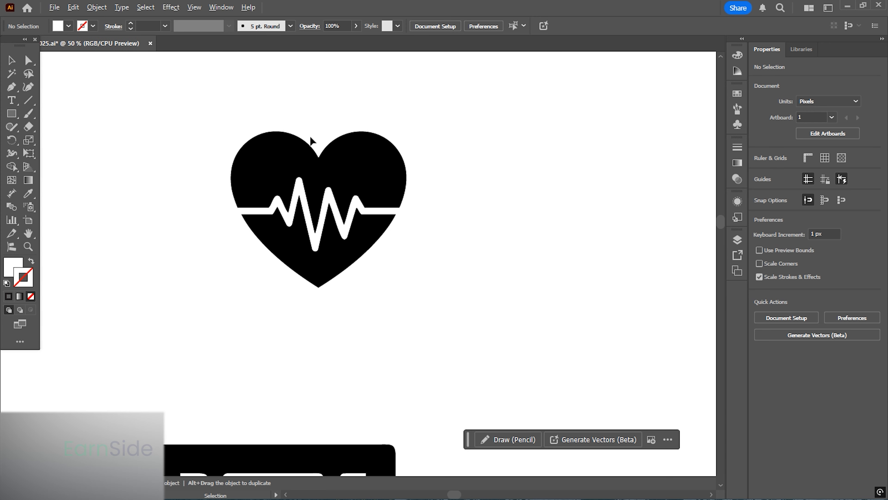
scroll(309, 135, up, 1)
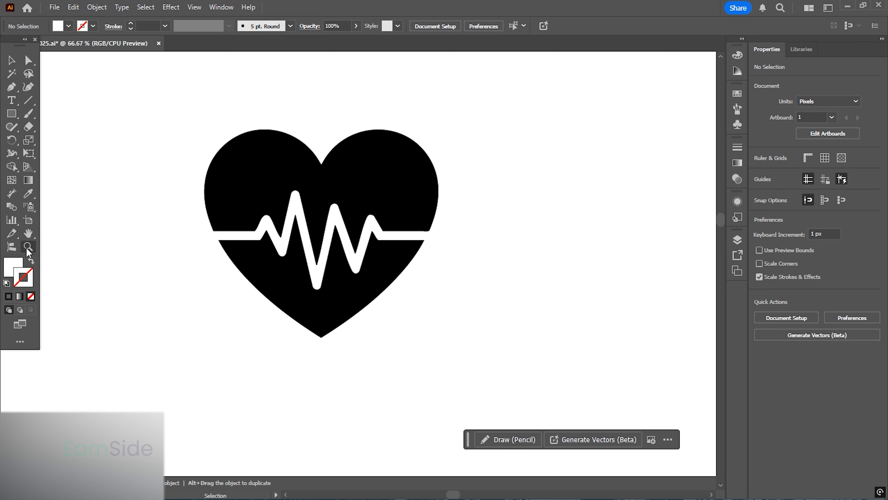
click(32, 261)
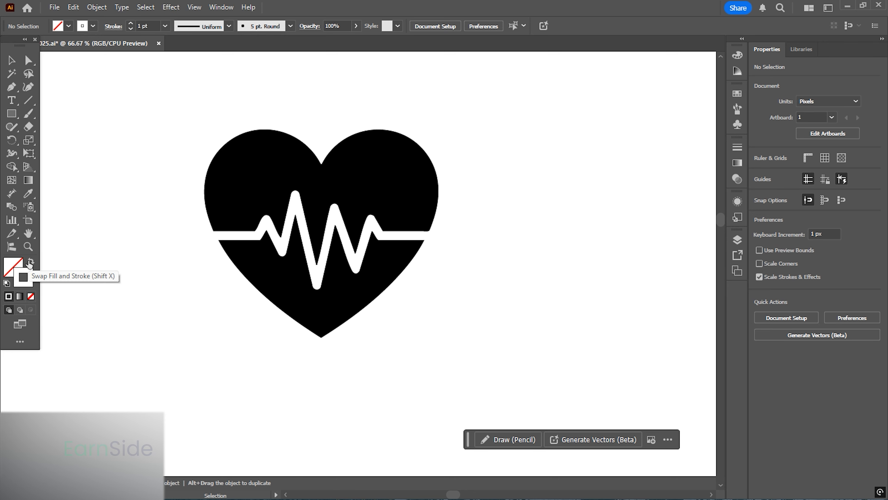
double_click(25, 286)
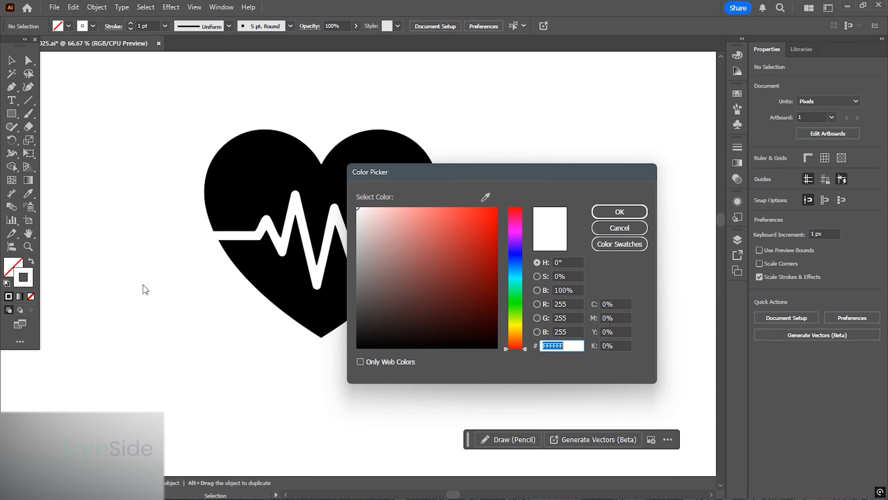
text(FF0000)
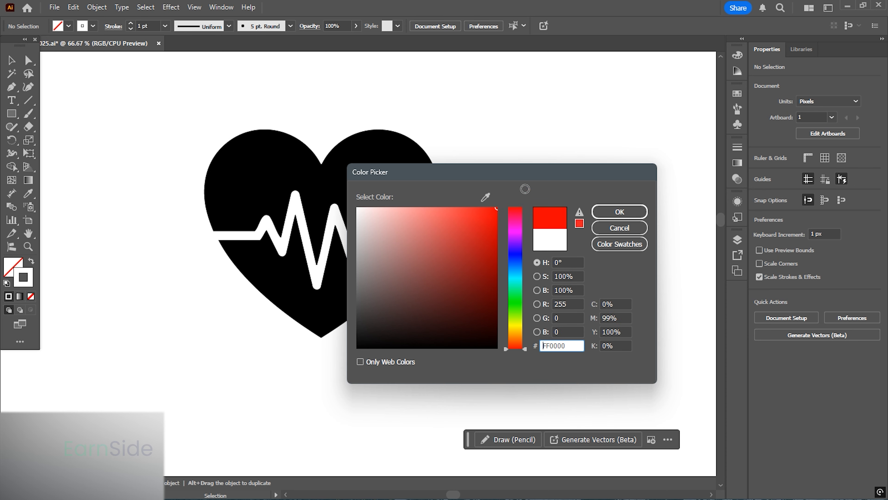
click(598, 213)
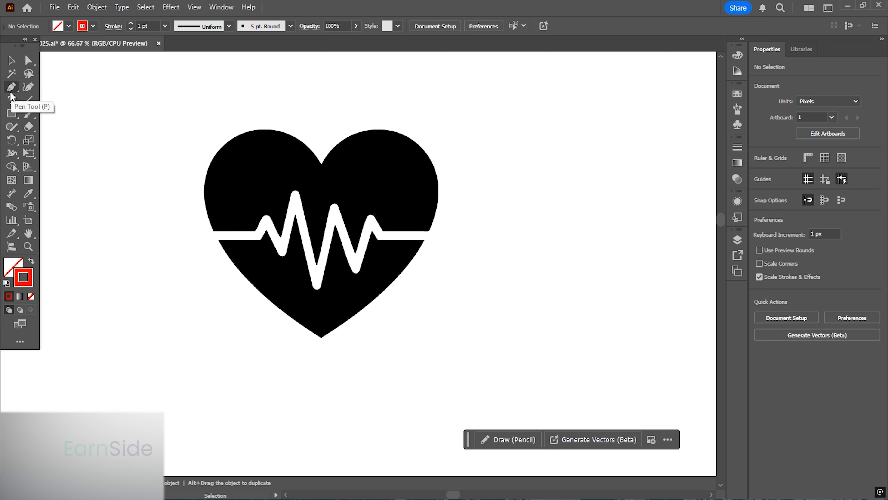
- Draw an ellipse about 247 by 198 px over the heart's right lobe
click(12, 114)
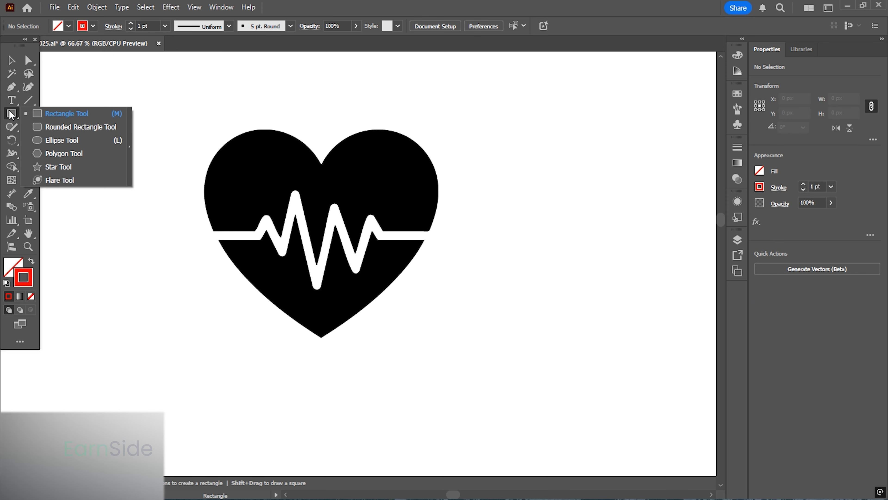
click(69, 140)
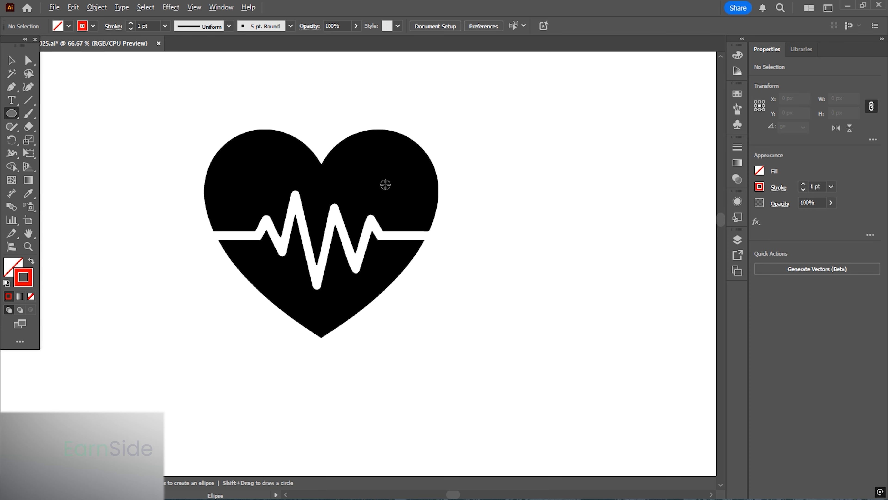
scroll(383, 182, up, 1)
drag(378, 171, 465, 240)
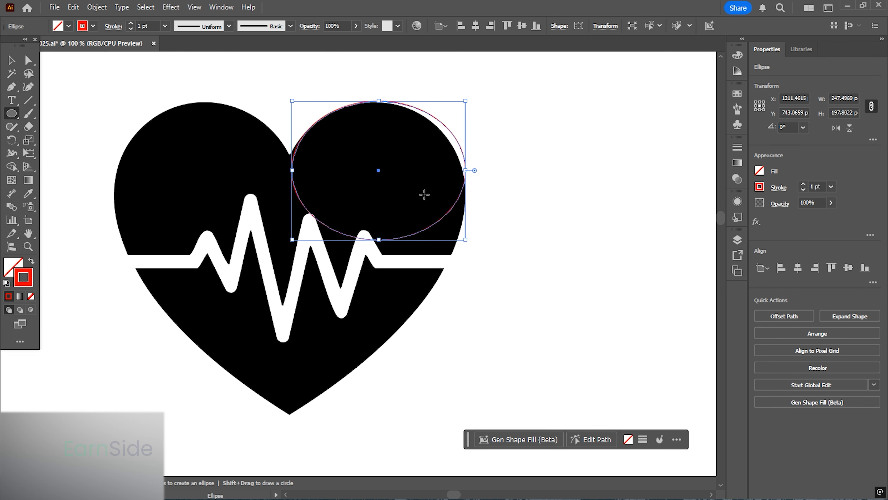
- Set the ellipse's stroke weight to 5 pt
click(815, 187)
text(5)
key(Return)
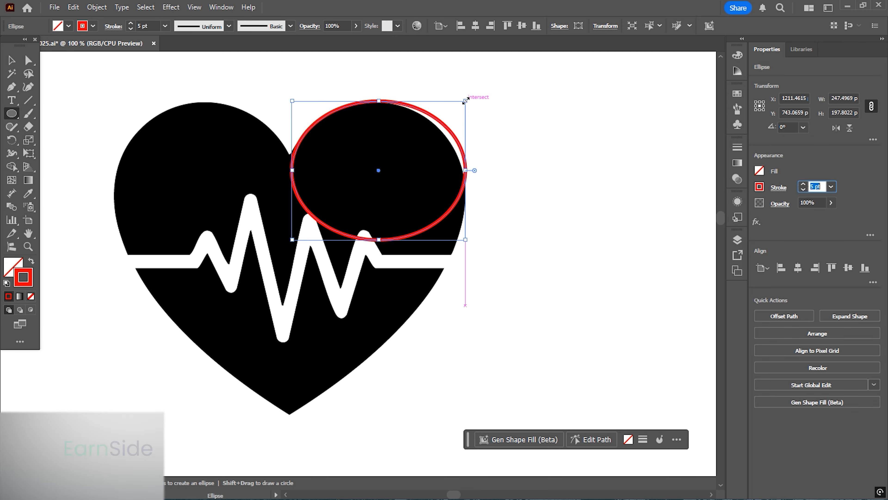
- Resize the ellipse to fit the heart's right lobe, about 247 by 215 px
drag(466, 101, 460, 105)
scroll(391, 153, up, 2)
drag(391, 153, 400, 164)
drag(189, 212, 183, 211)
key(v)
drag(499, 281, 504, 293)
drag(358, 88, 358, 71)
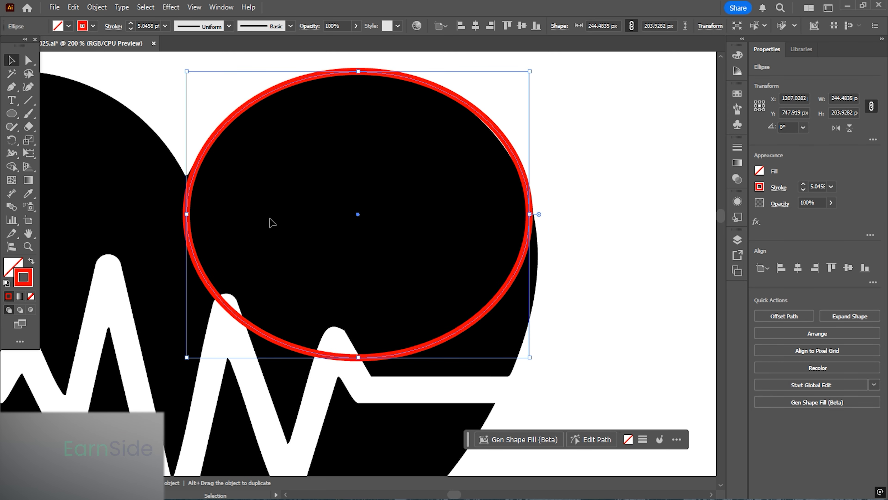
drag(358, 357, 358, 372)
drag(530, 222, 541, 222)
scroll(366, 228, down, 1)
drag(366, 227, 353, 170)
drag(486, 178, 480, 179)
drag(446, 219, 449, 188)
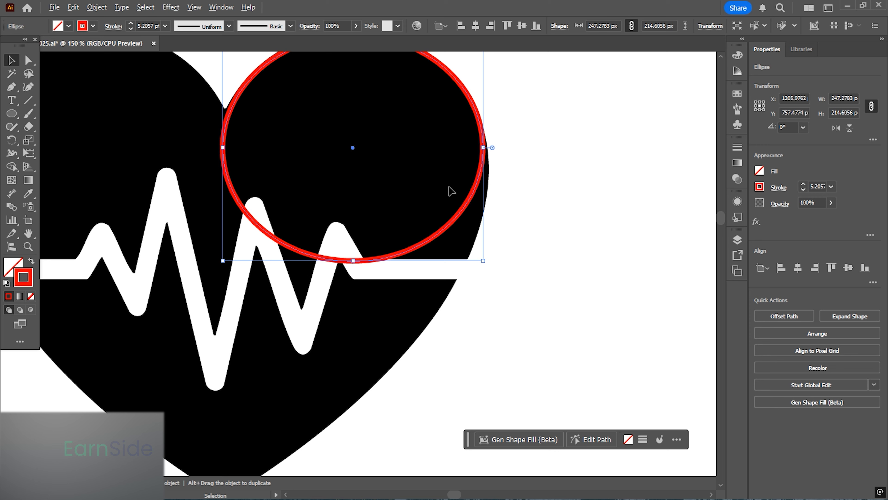
- Convert the ellipse's bottom anchor into a corner point with the Anchor Point tool
scroll(452, 190, down, 1)
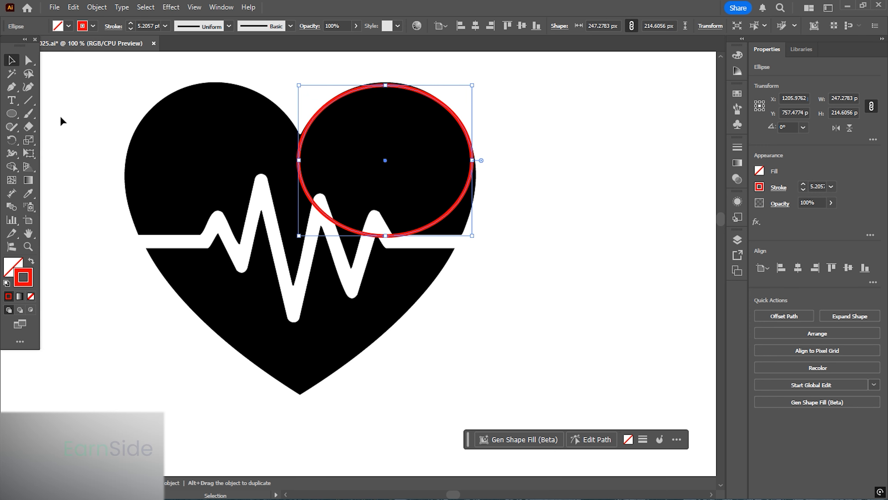
click(12, 88)
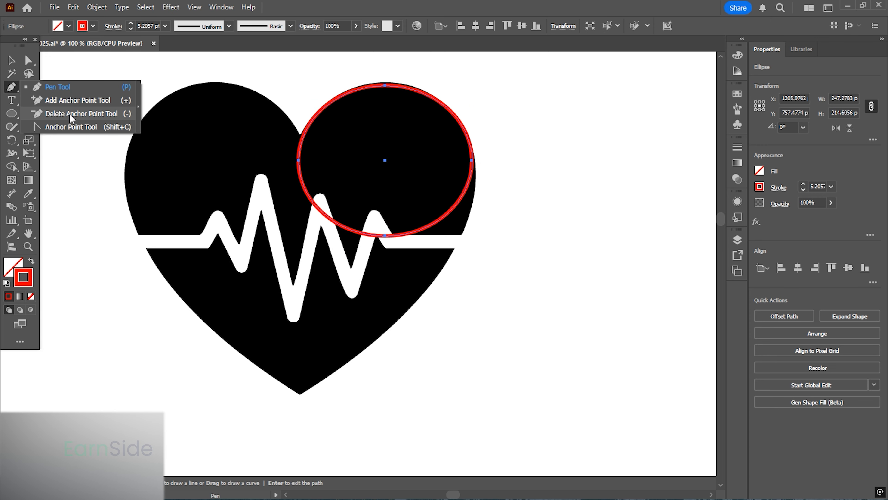
click(70, 127)
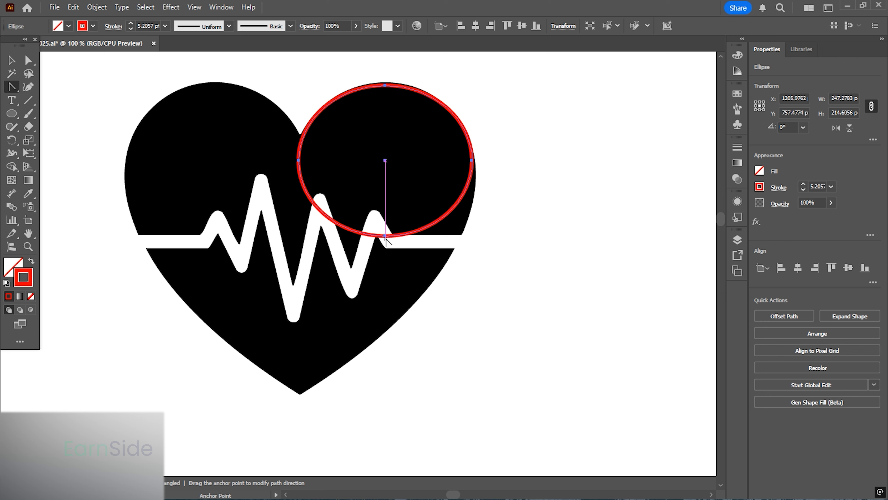
click(385, 236)
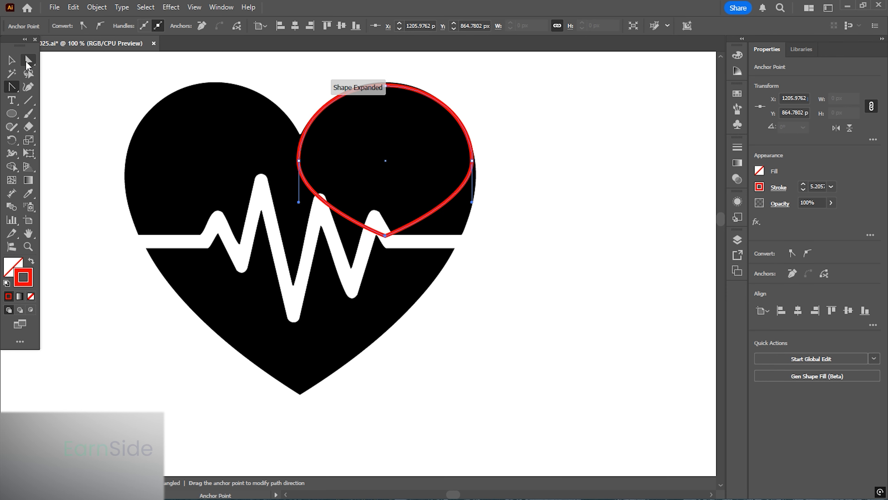
- Move the bottom anchor down to the heart's bottom tip
click(28, 63)
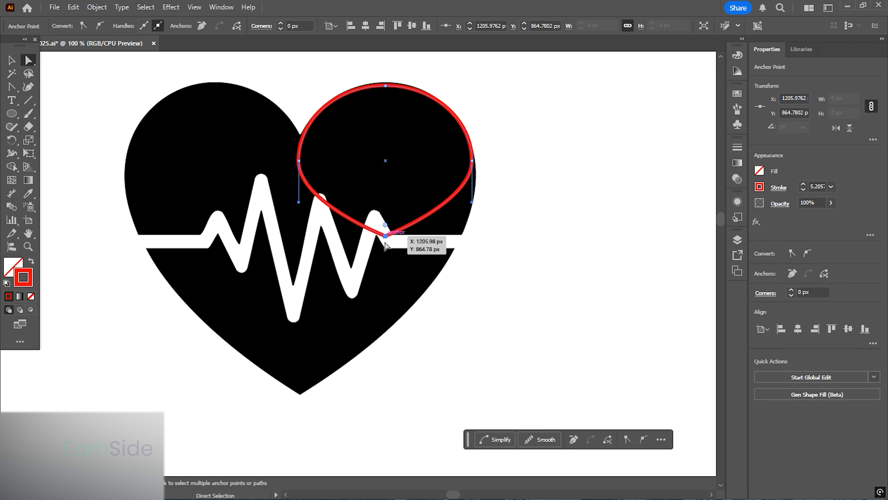
drag(385, 243, 300, 395)
scroll(397, 337, down, 2)
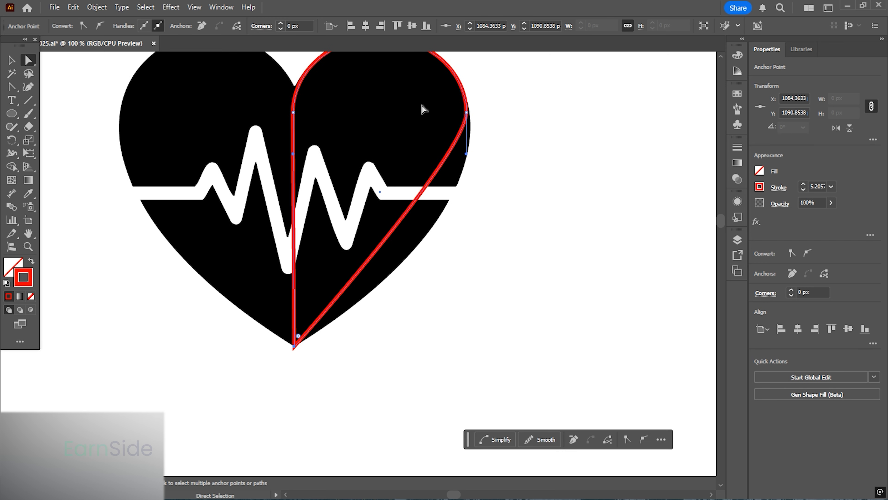
- Adjust the right anchor and its handles so the path follows the heart's right edge
click(467, 112)
scroll(501, 175, up, 1)
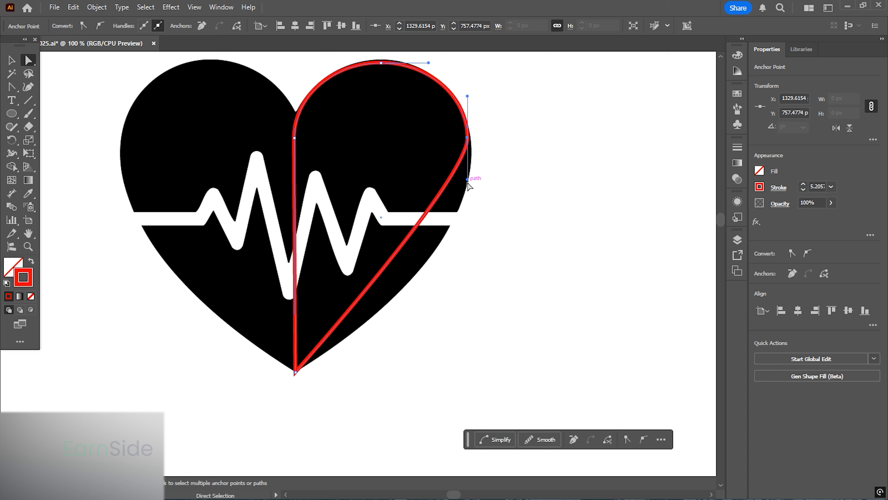
drag(468, 179, 471, 275)
drag(488, 167, 434, 204)
scroll(437, 183, up, 1)
scroll(426, 189, up, 1)
scroll(426, 193, up, 1)
click(405, 190)
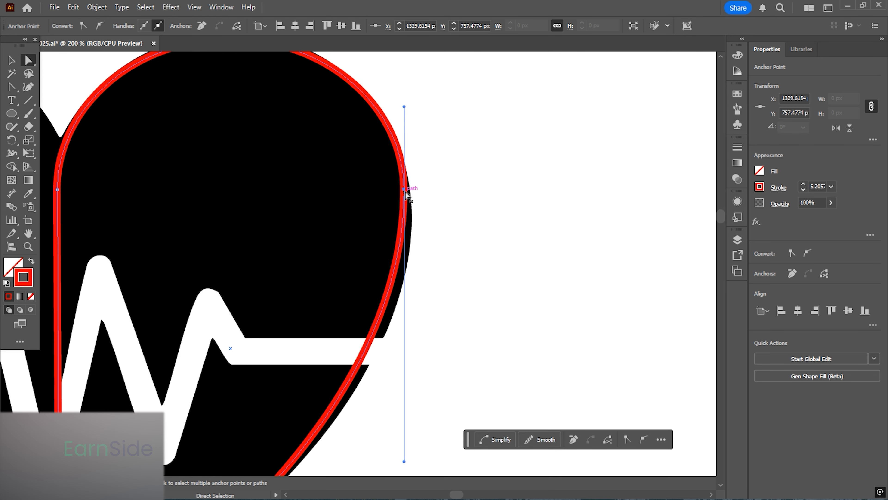
drag(406, 191, 411, 209)
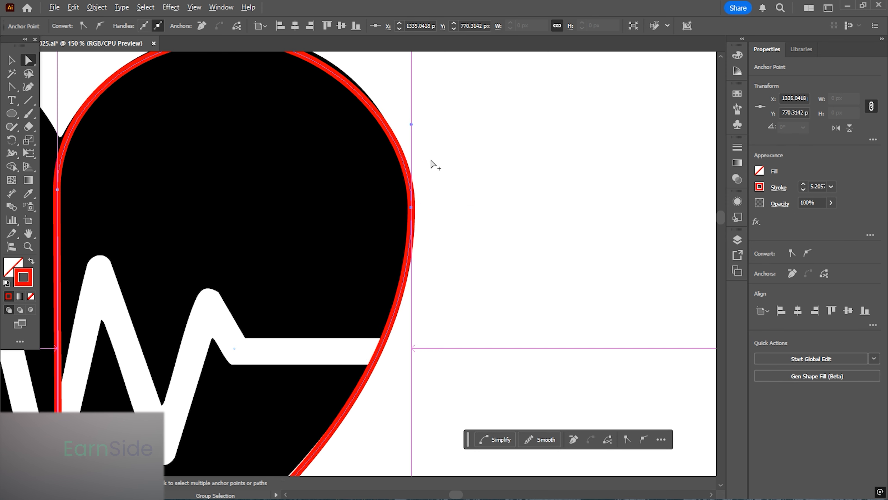
- Nudge the top anchor up to match the heart's top edge
scroll(433, 165, down, 1)
drag(416, 133, 417, 111)
click(282, 69)
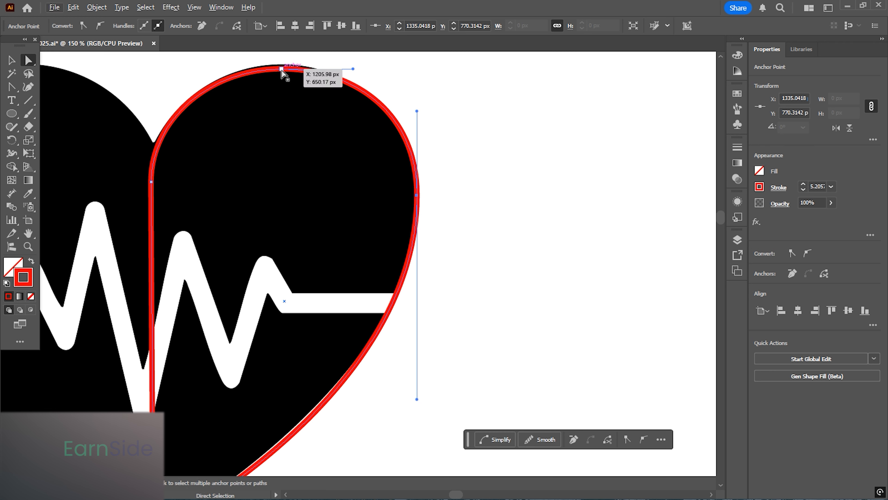
drag(281, 73, 281, 72)
key(Up)
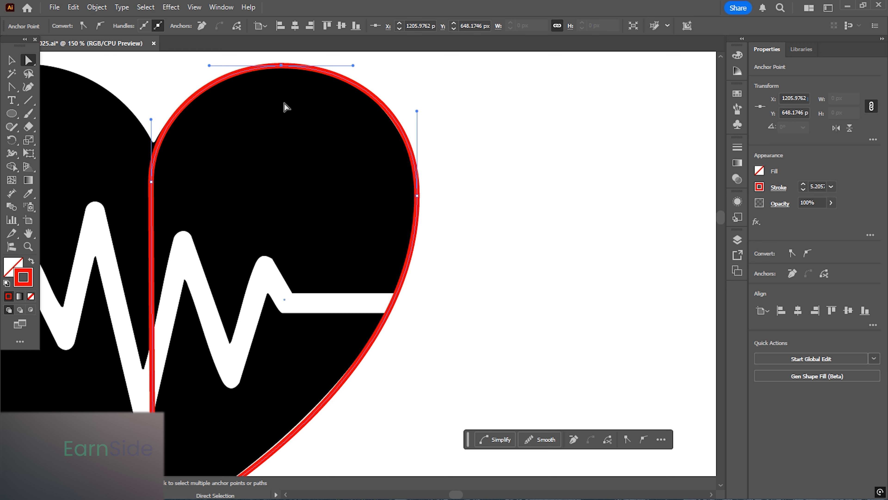
scroll(464, 130, down, 1)
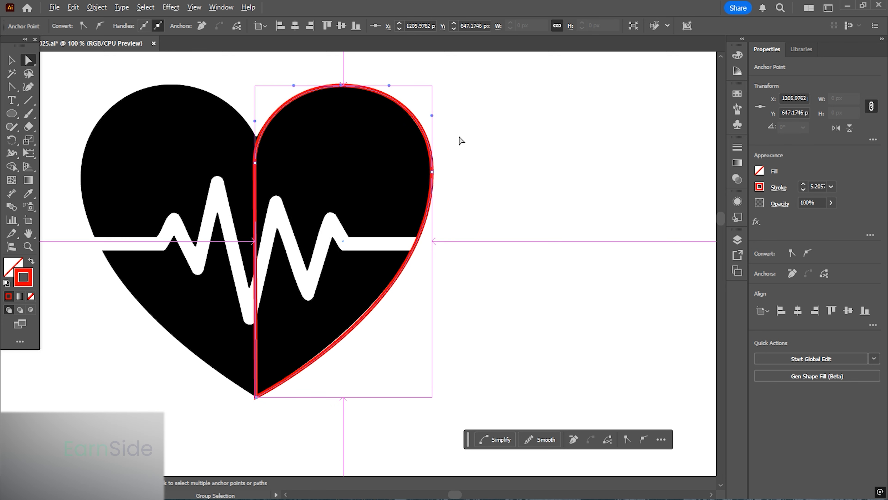
drag(446, 177, 444, 278)
- Select the half-heart path and duplicate it onto the heart's left side
key(v)
drag(475, 252, 519, 262)
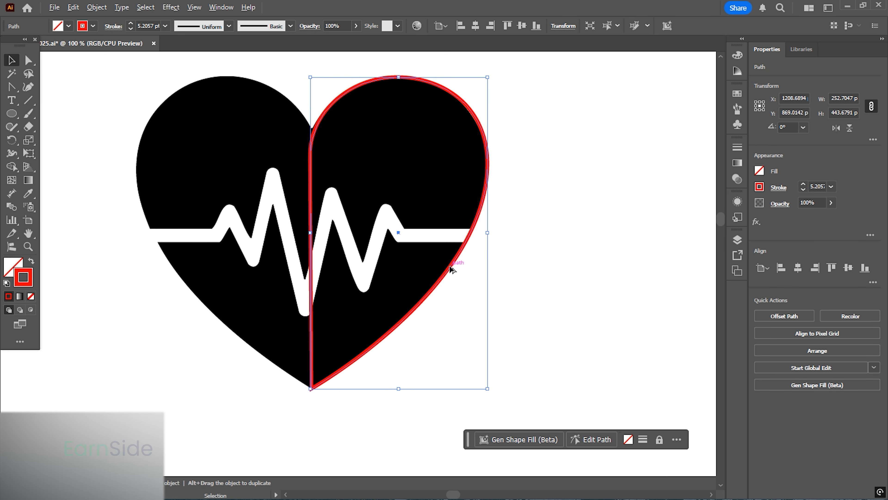
drag(450, 270, 273, 270)
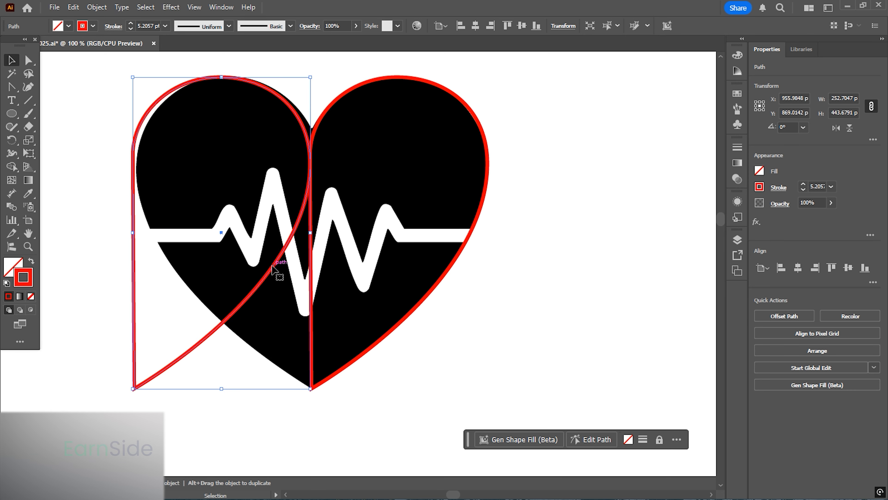
- Reflect the duplicated path across the vertical axis
right_click(274, 270)
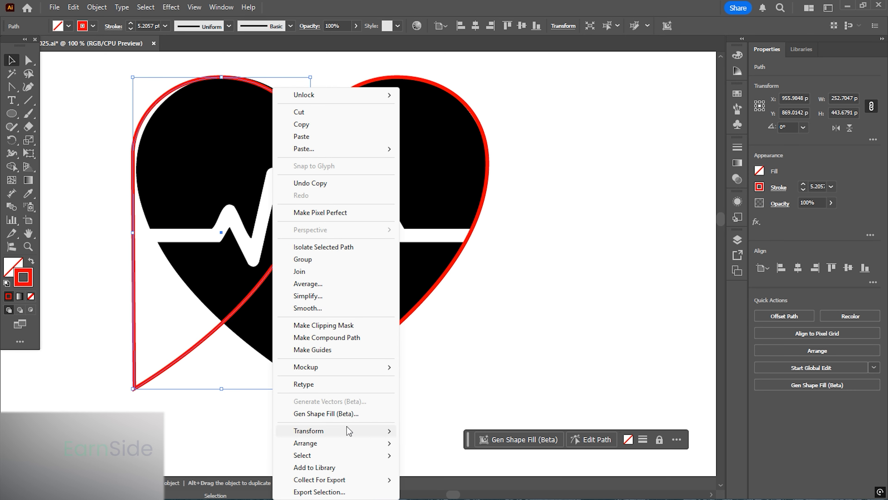
mouse_move(348, 431)
click(440, 373)
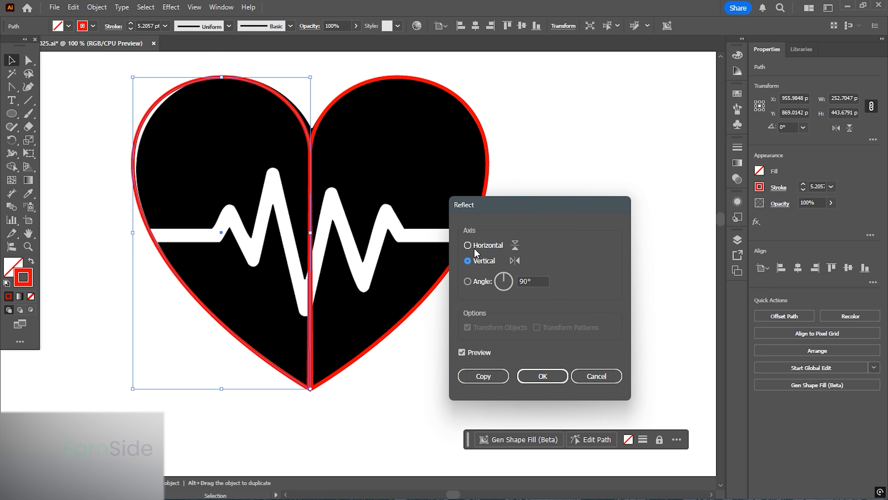
click(542, 376)
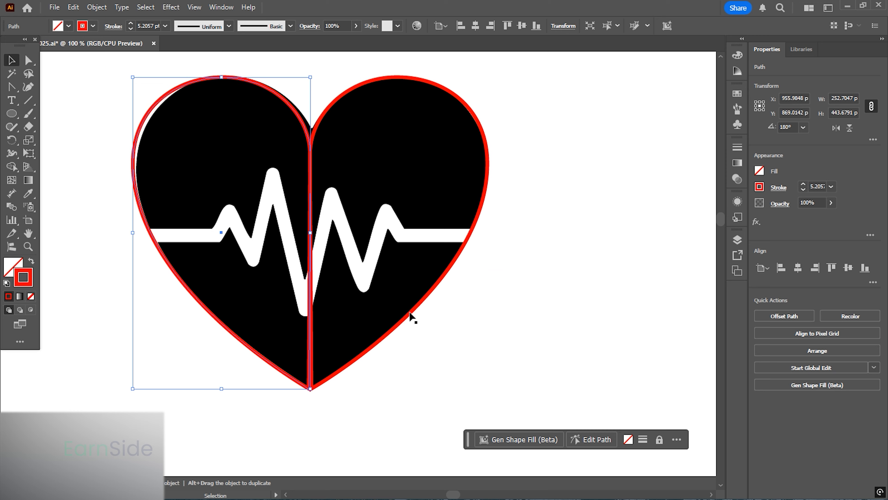
- Select both heart halves and move them together off the black heart icon
scroll(401, 224, down, 3)
scroll(274, 220, down, 1)
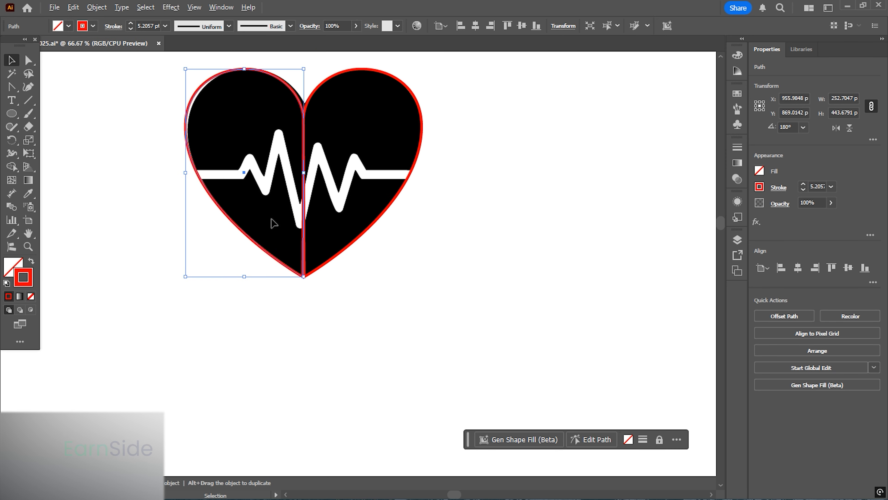
shift+click(322, 264)
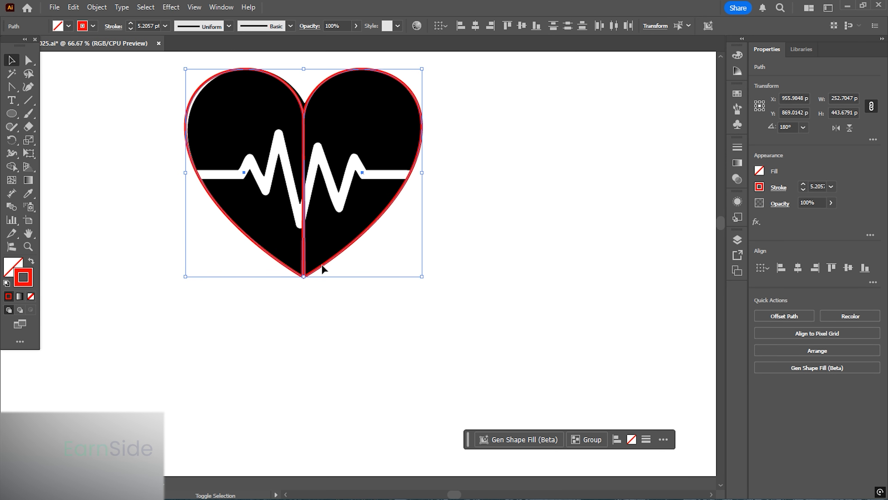
drag(322, 264, 337, 244)
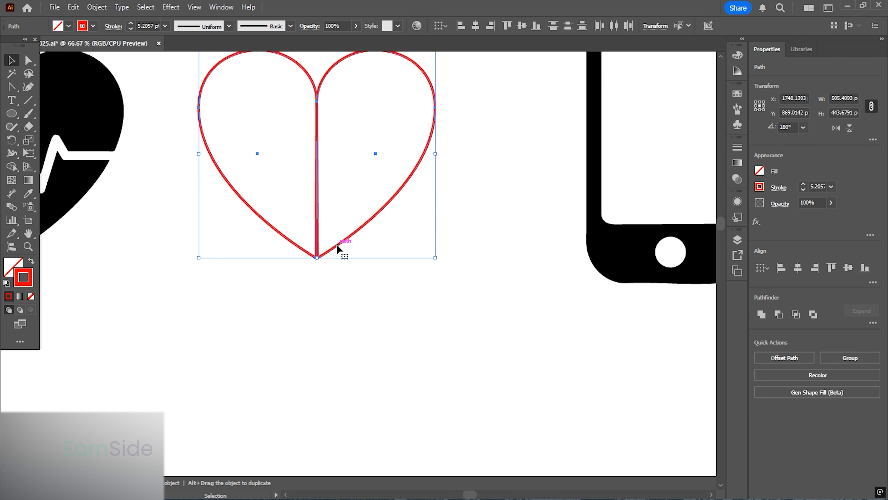
- Align the right half's bottom point with the left half's bottom point at close zoom
click(332, 287)
scroll(321, 257, up, 5)
scroll(320, 257, up, 3)
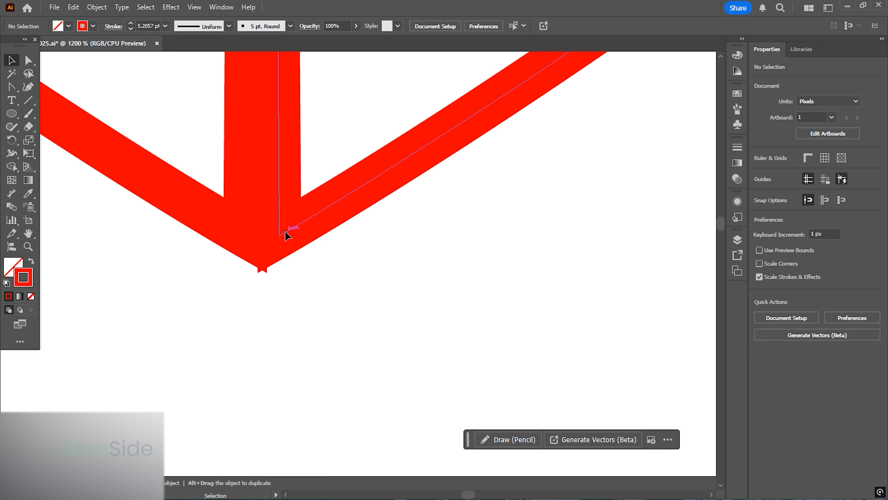
click(278, 235)
drag(278, 235, 317, 238)
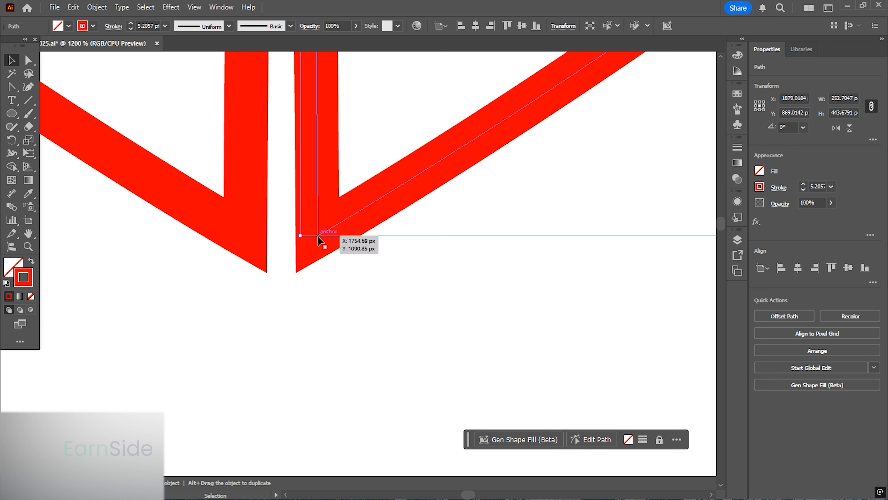
mouse_move(318, 235)
mouse_down()
mouse_move(238, 236)
mouse_move(246, 240)
mouse_up()
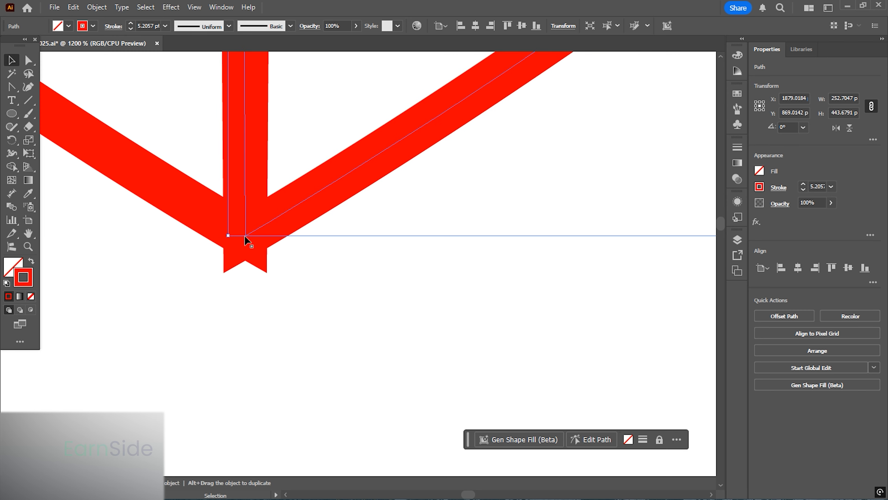
scroll(299, 261, down, 9)
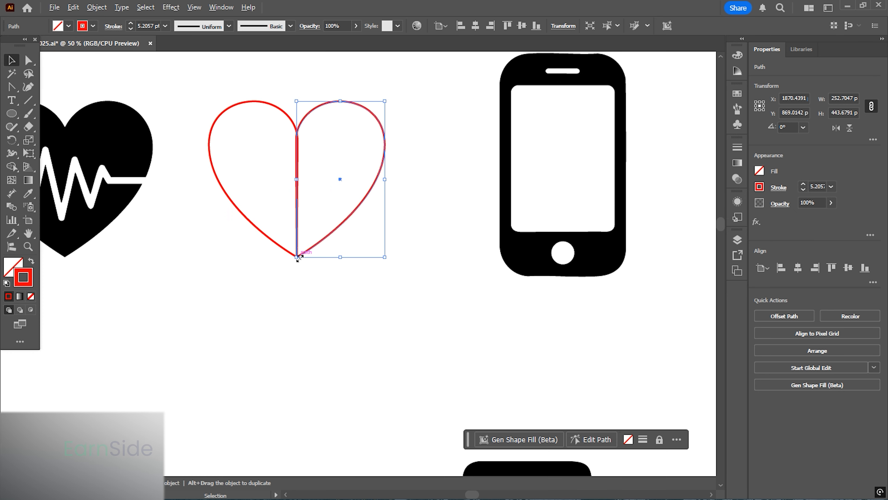
scroll(289, 241, up, 1)
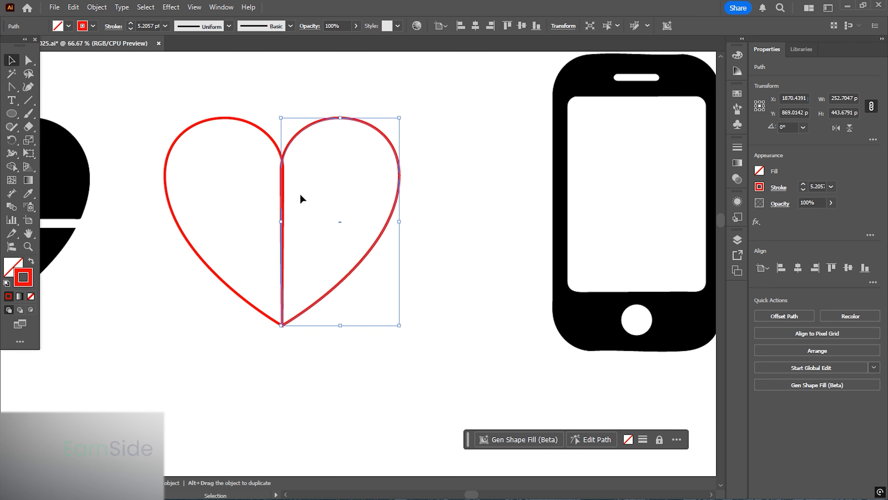
- Select both halves and unite them into a single heart shape with Pathfinder
drag(321, 381, 237, 272)
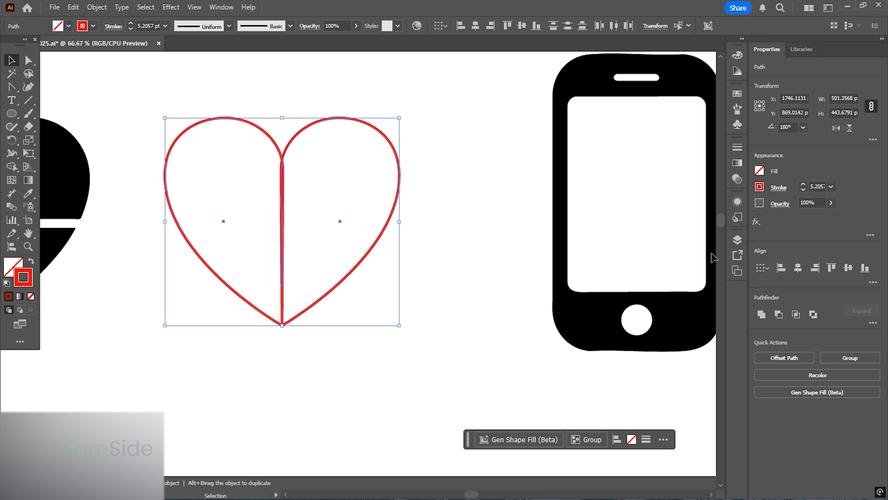
click(761, 314)
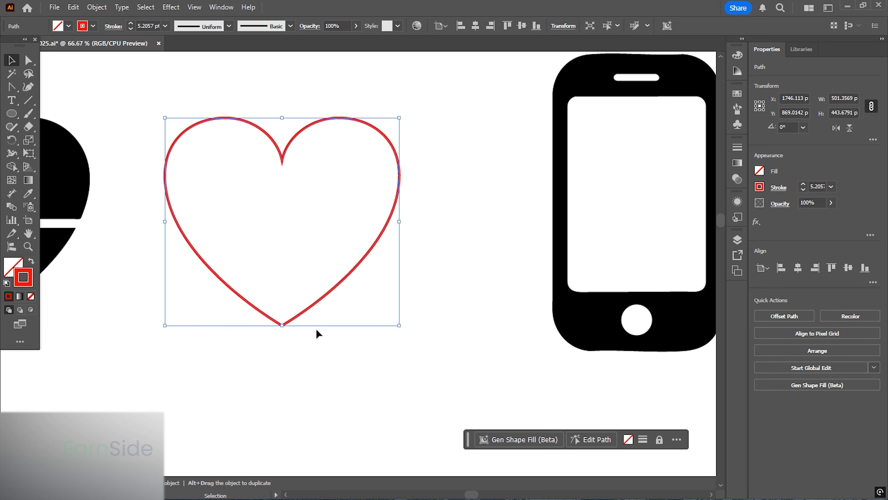
click(311, 348)
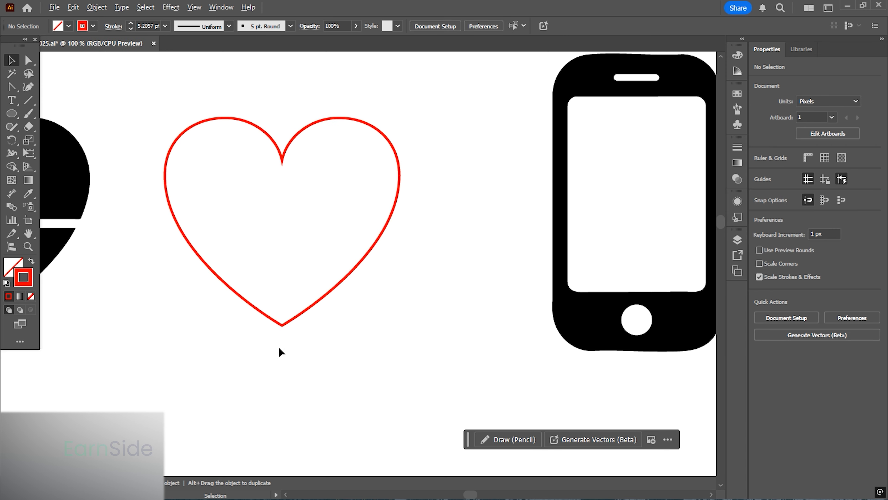
- Inspect the merged heart's bottom anchor point up close
scroll(282, 325, up, 6)
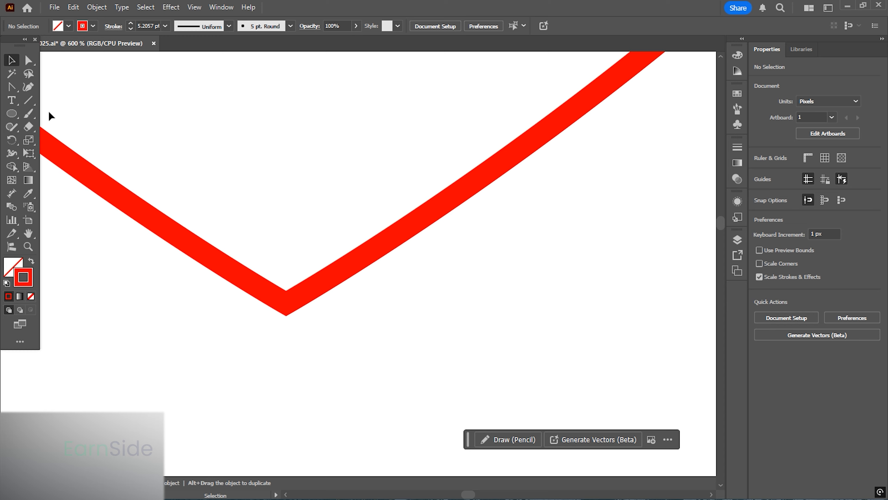
click(26, 63)
drag(337, 381, 238, 254)
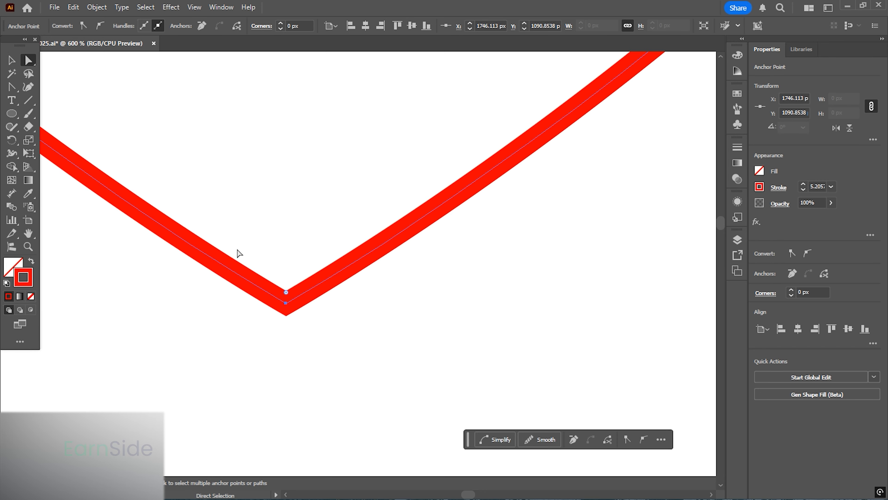
scroll(284, 329, up, 3)
scroll(282, 326, down, 10)
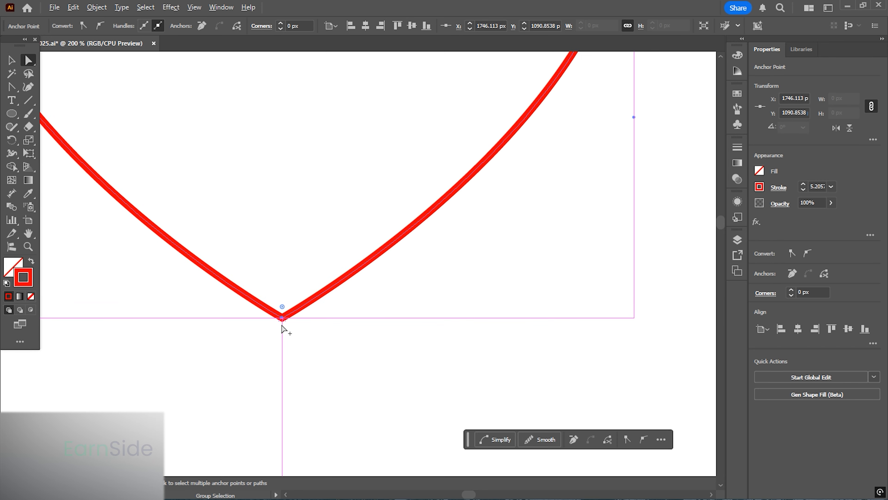
scroll(276, 246, up, 3)
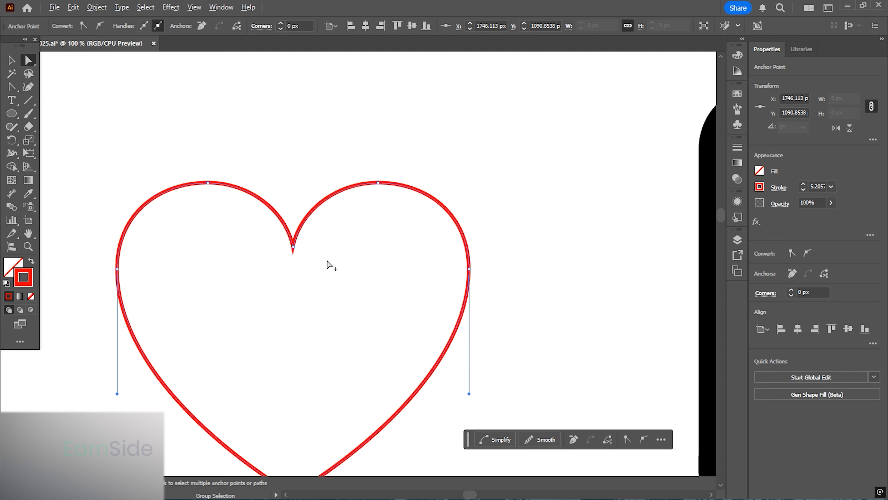
scroll(362, 207, down, 2)
- Select the united heart outline and move it back over the black heart icon
click(13, 61)
drag(288, 230, 190, 248)
click(411, 266)
click(422, 249)
scroll(171, 205, up, 4)
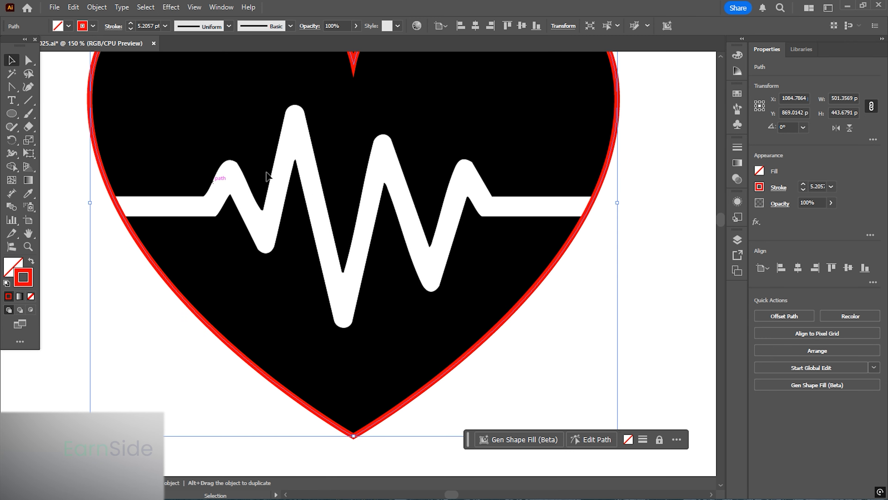
drag(412, 132, 365, 251)
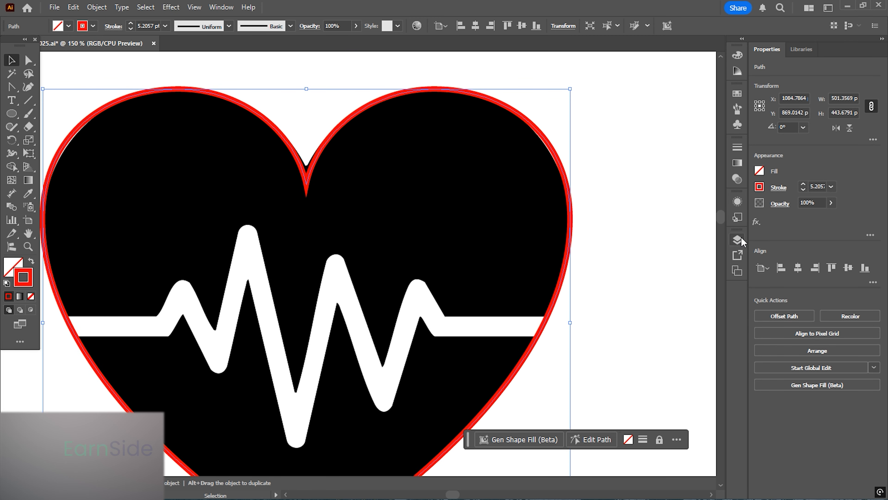
- Set the heart outline's stroke cap and corner to round
click(774, 187)
click(721, 217)
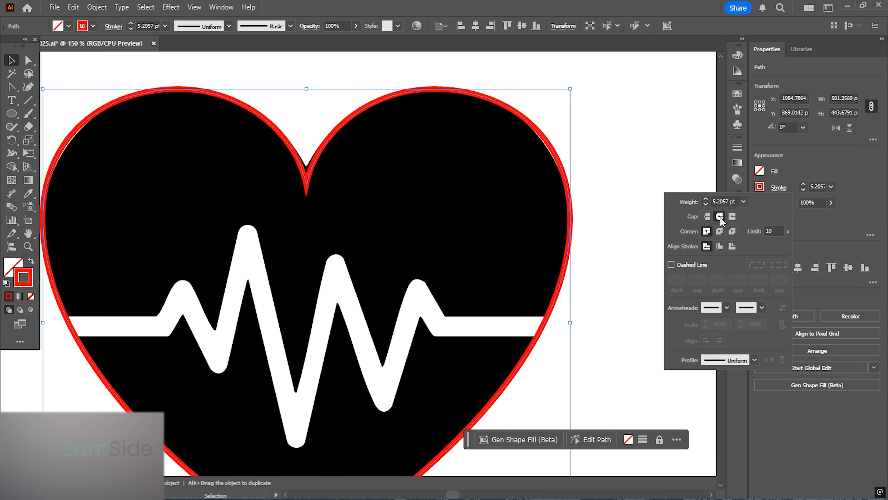
click(718, 230)
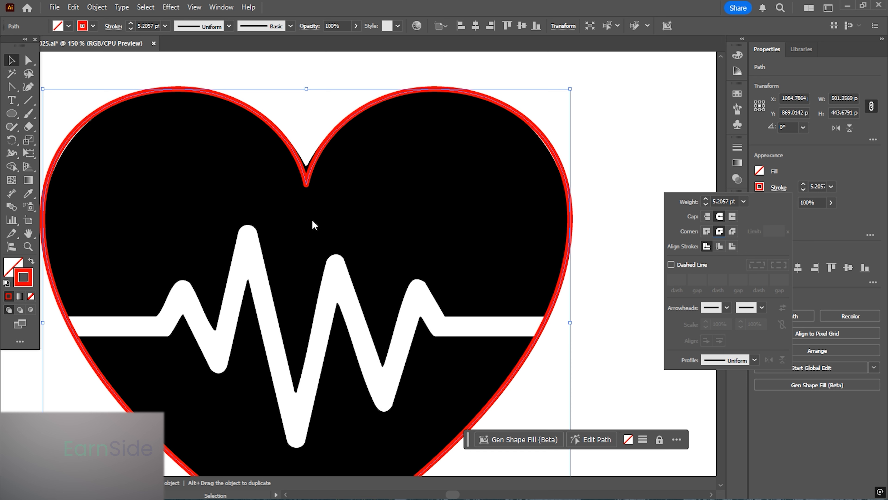
click(613, 220)
- Draw a horizontal straight line about 514 px long across the heart at the pulse line's height with the Pen tool
mouse_move(432, 362)
mouse_down()
mouse_move(435, 270)
mouse_move(473, 266)
mouse_up()
drag(12, 87, 70, 88)
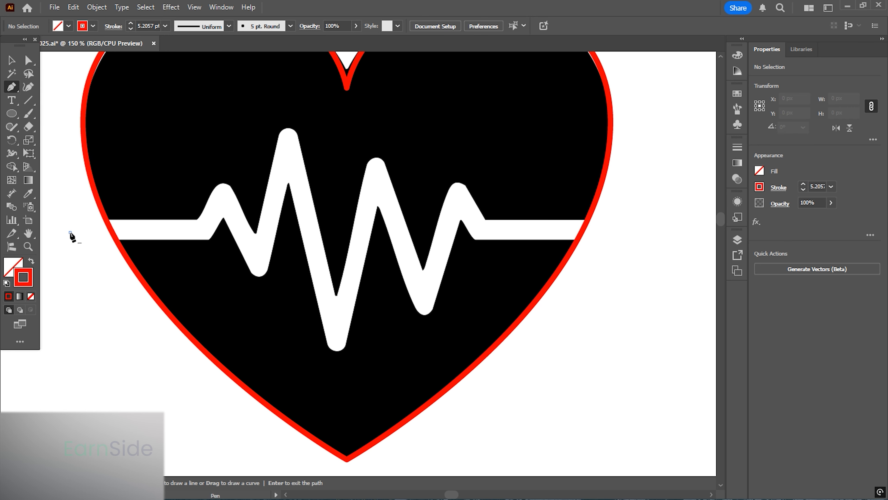
click(69, 232)
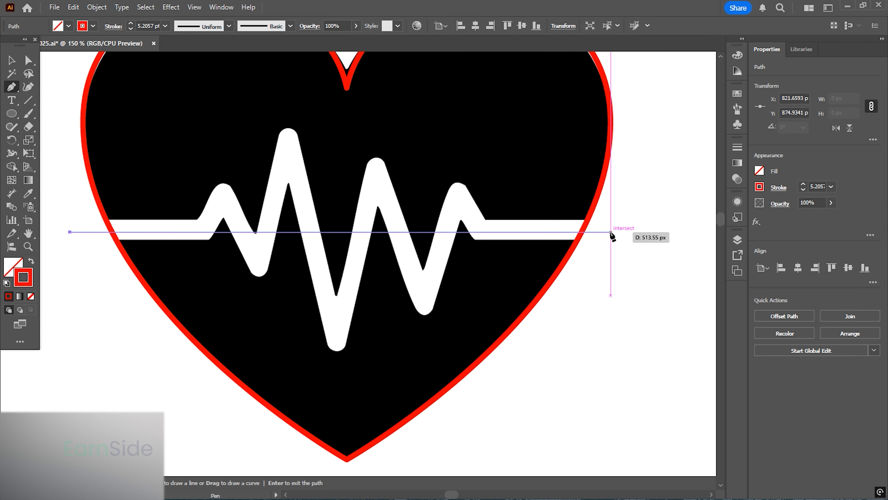
click(610, 232)
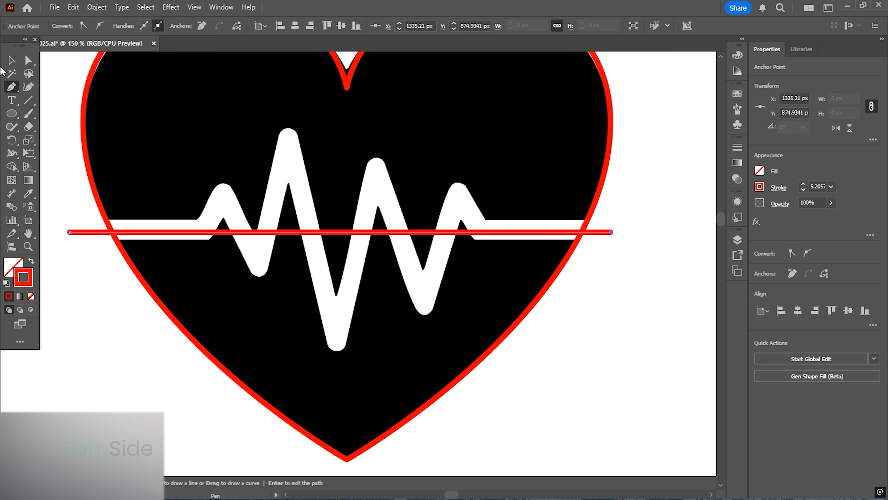
click(8, 62)
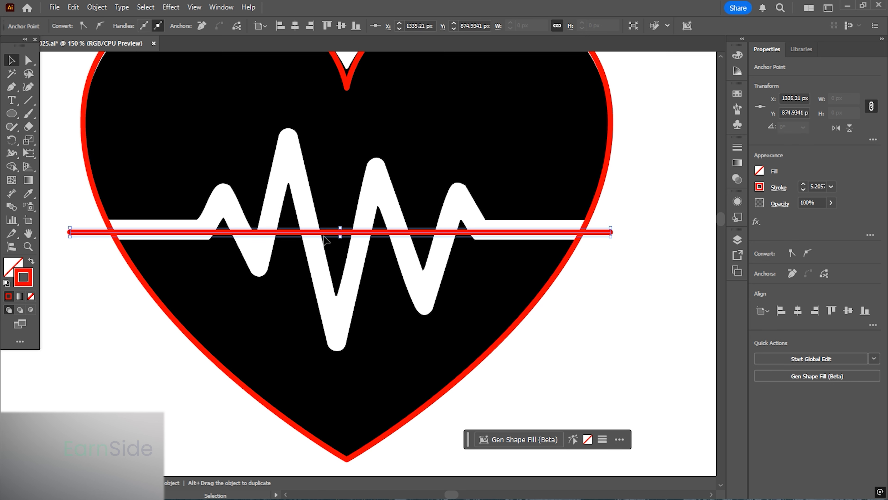
key(ctrl+shift+a)
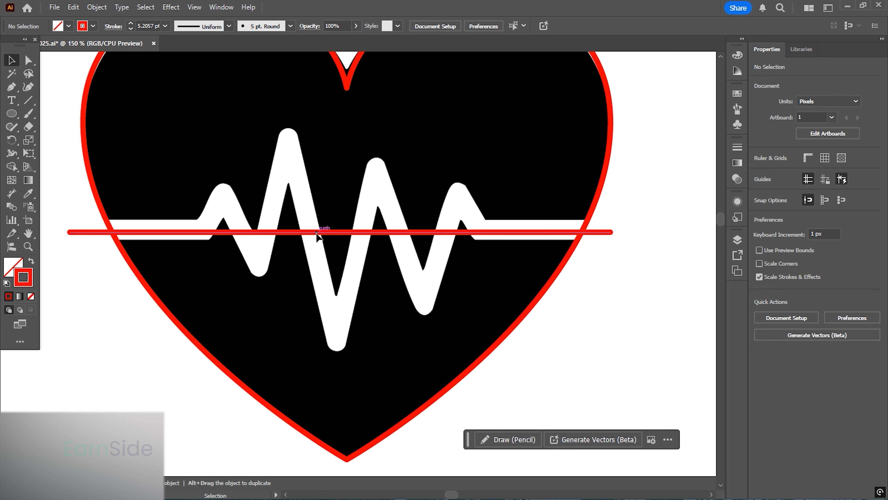
- Move and nudge the new line to sit on the pulse line's horizontal segment
drag(316, 232, 317, 227)
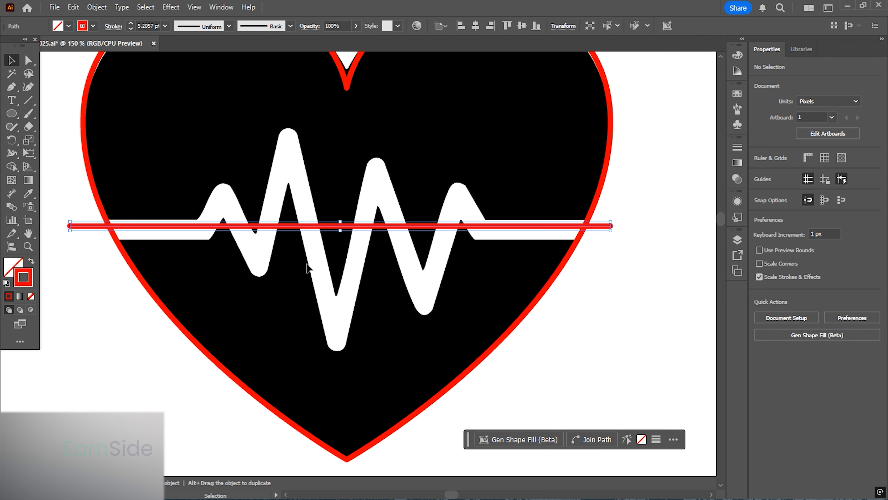
key(Down)
key(Down)
key(Down)
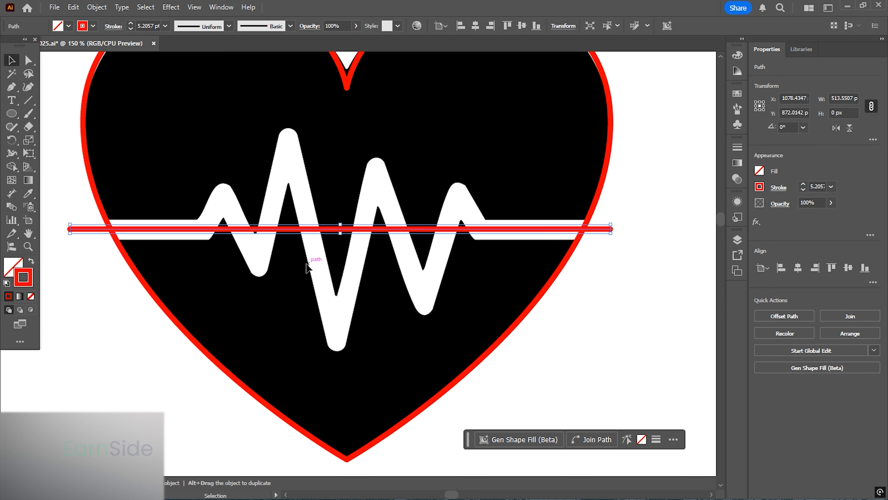
key(Down)
- Set the line's stroke weight to 19 pt
key(Up)
key(Up)
key(Up)
key(Up)
key(Up)
key(Up)
key(Up)
key(Up)
key(Up)
key(Up)
key(Up)
key(Up)
key(Up)
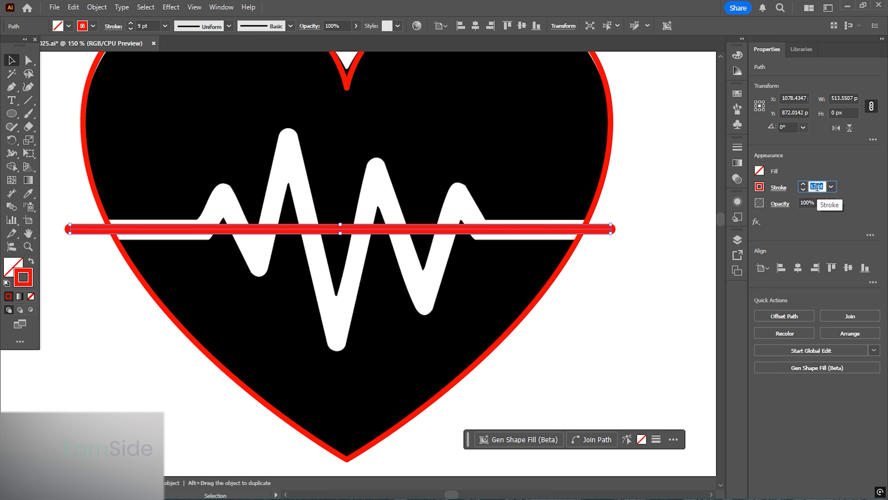
key(Up)
key(Up)
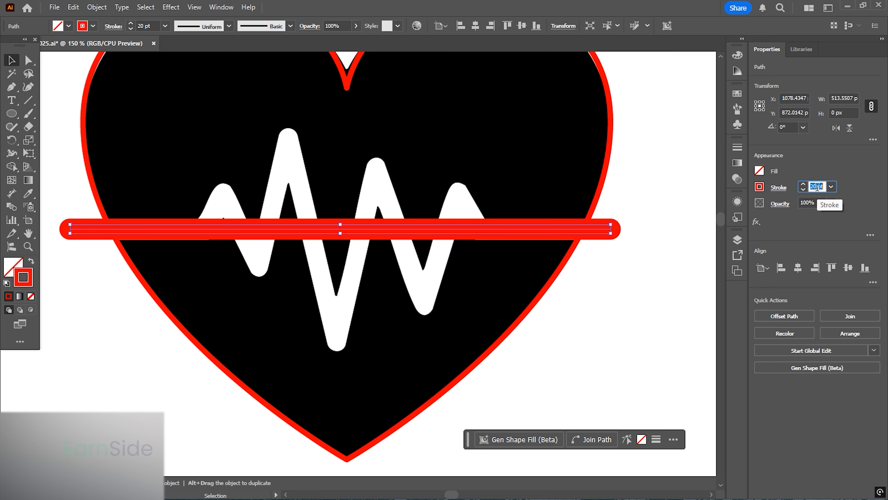
key(Down)
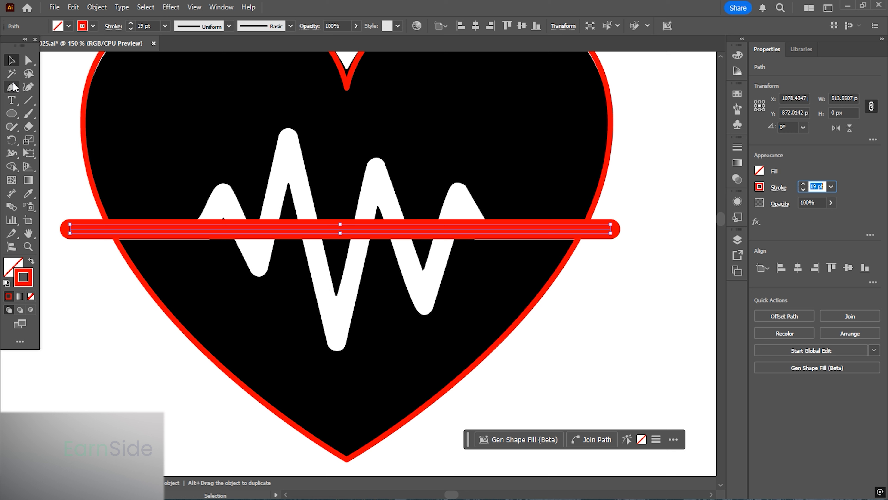
- Add anchor points along the red line with the Pen tool at each corner of the pulse line
click(12, 87)
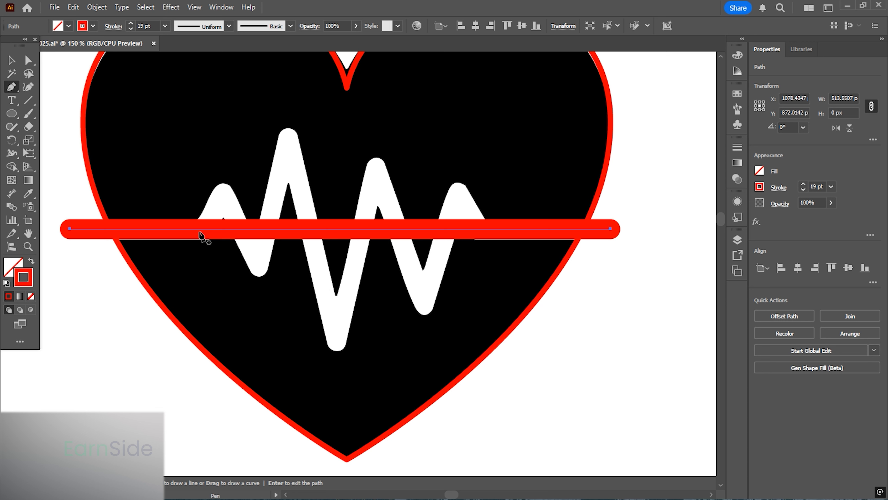
click(200, 229)
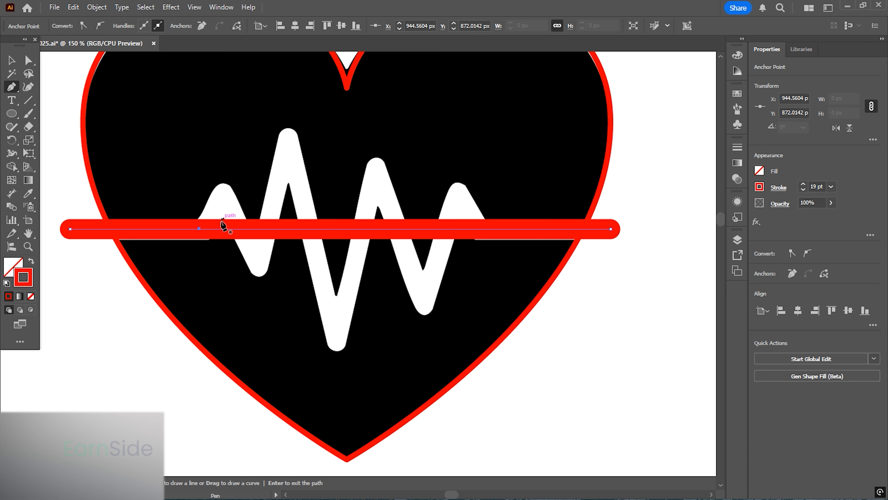
click(223, 229)
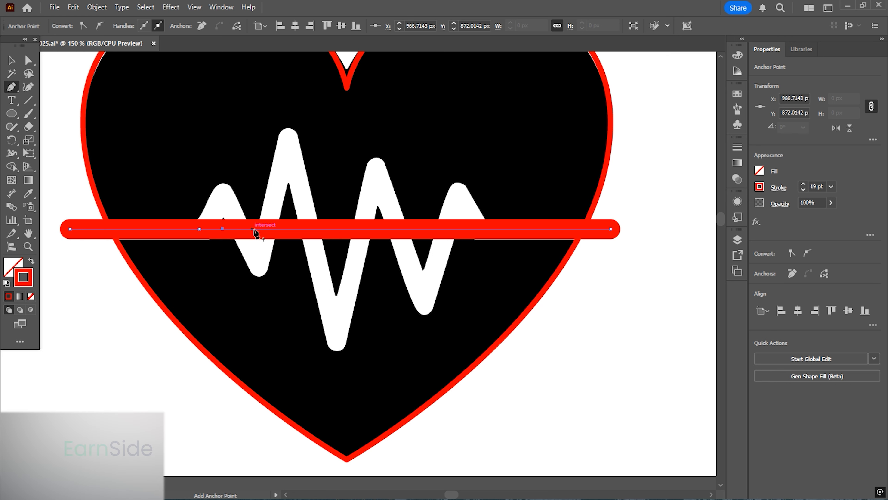
click(255, 229)
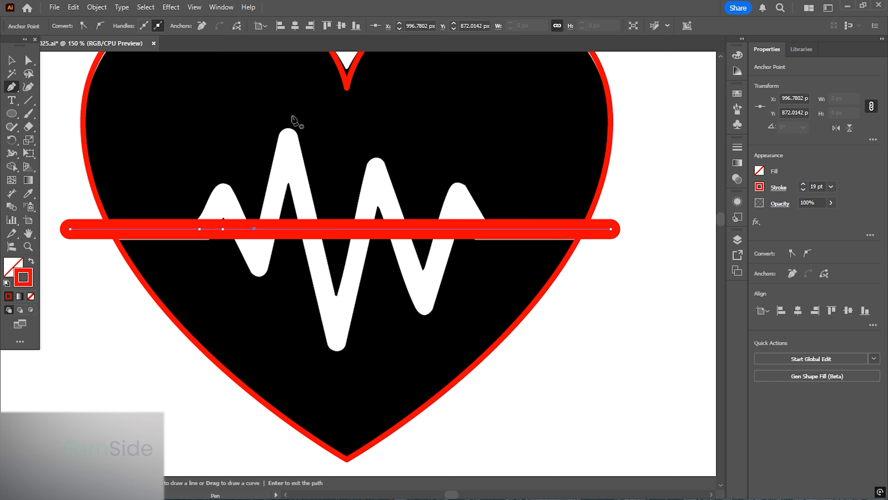
click(287, 229)
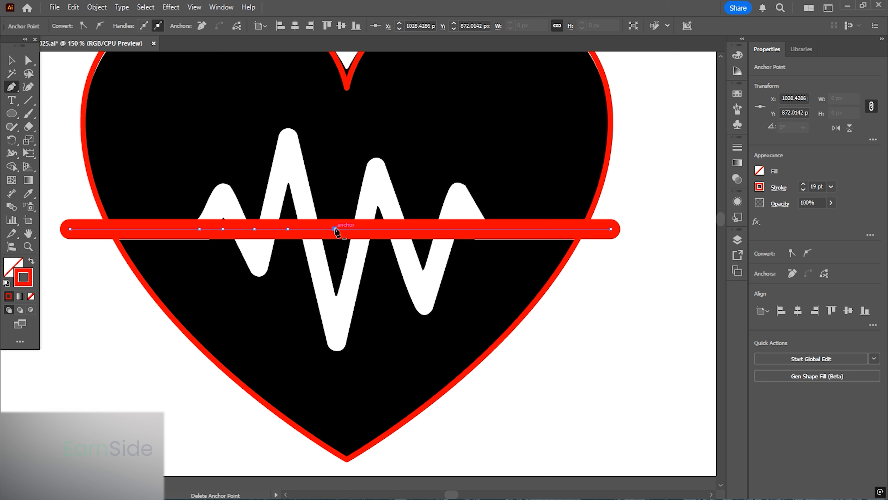
click(335, 229)
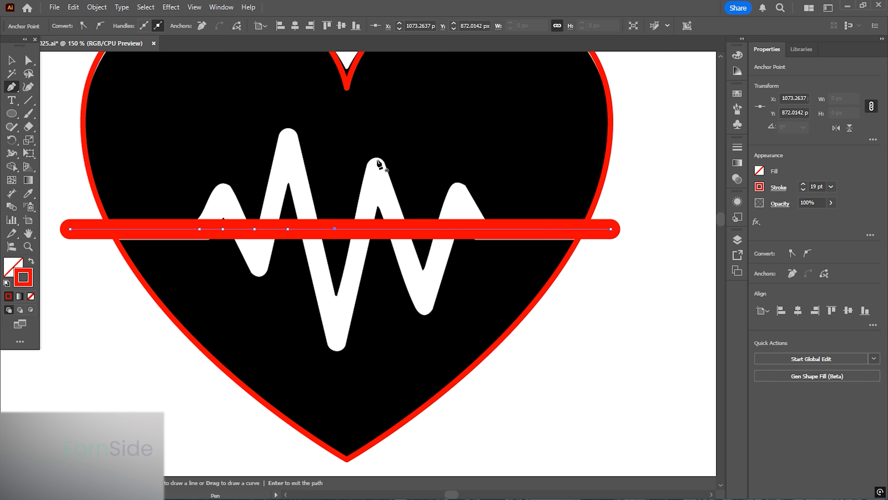
click(376, 229)
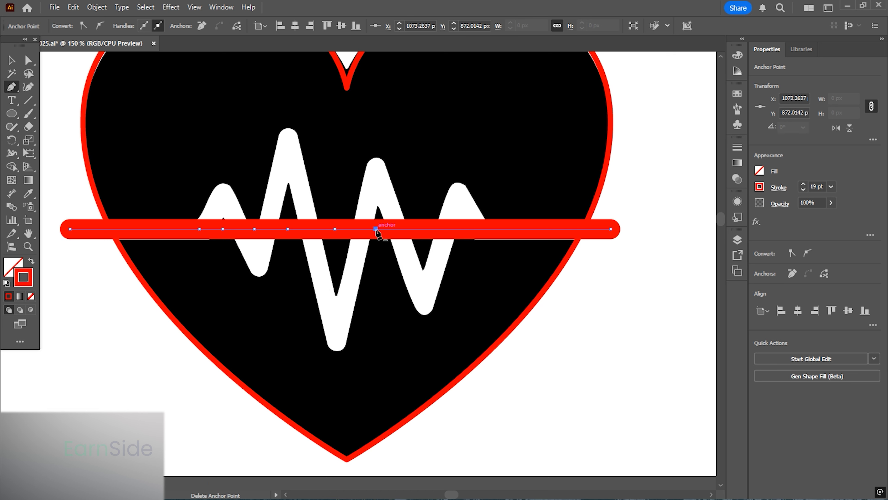
click(422, 229)
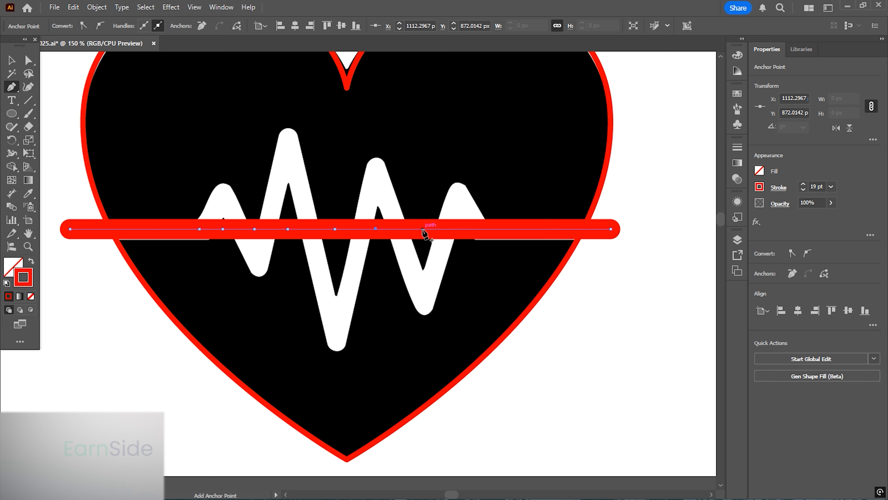
click(460, 230)
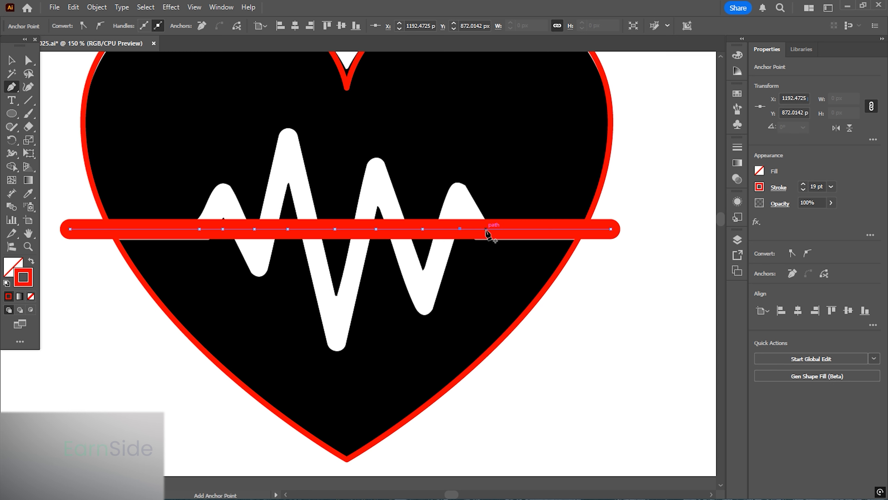
click(486, 229)
- Drag the line's new anchors up and down to form the pulse line's central peaks and valleys
click(29, 61)
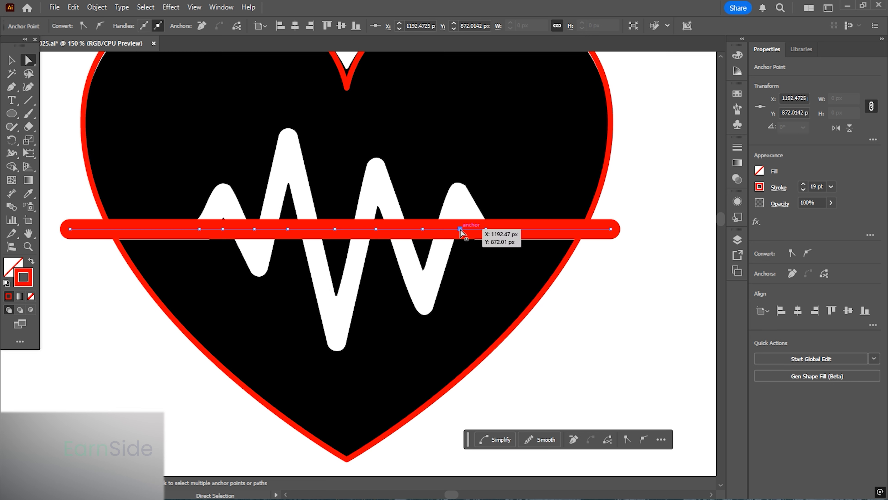
drag(462, 231, 460, 193)
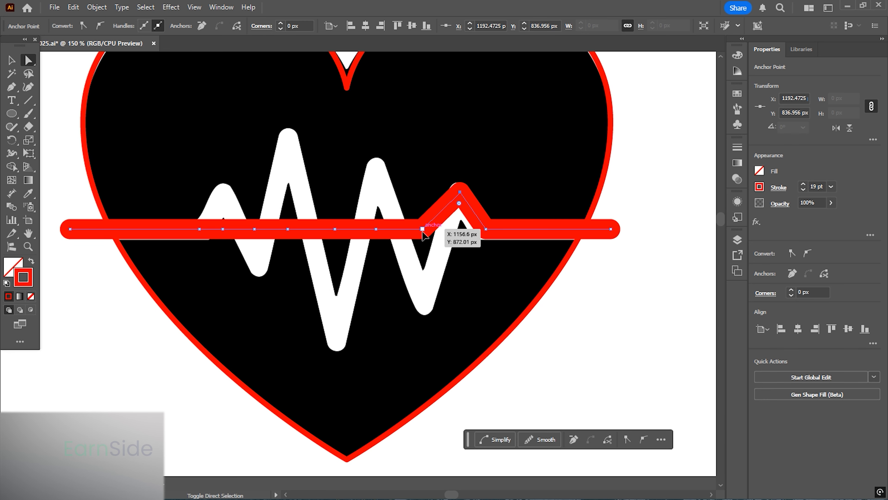
drag(422, 231, 422, 299)
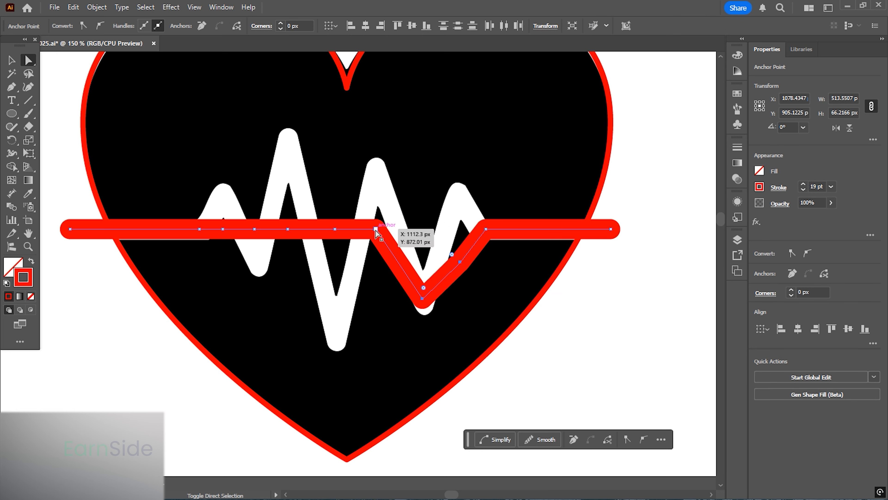
drag(375, 229, 376, 173)
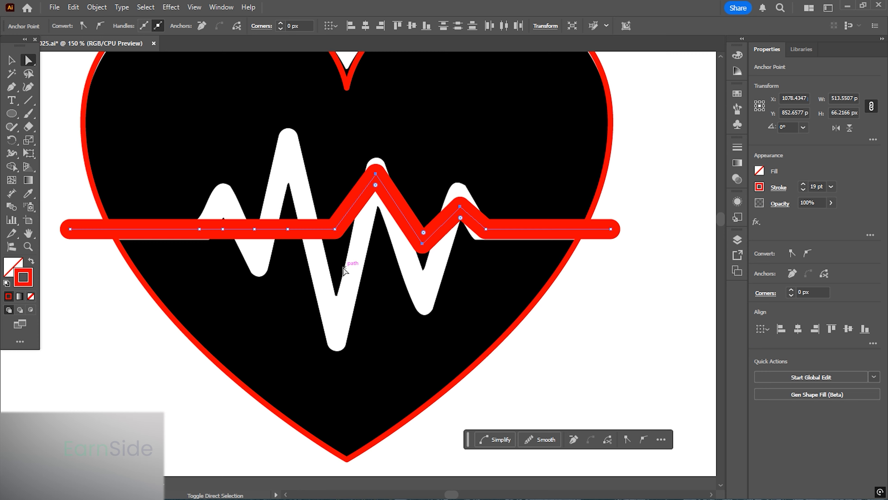
drag(335, 229, 336, 330)
key(ctrl+z)
drag(335, 229, 335, 330)
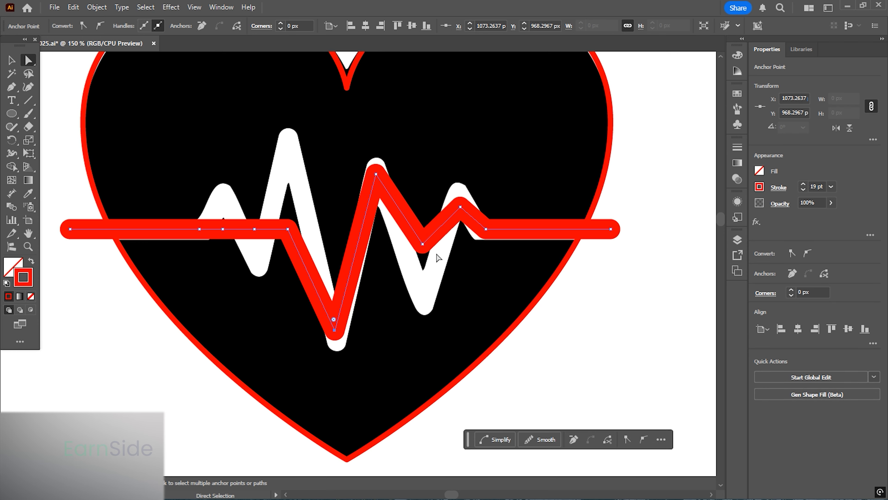
drag(422, 244, 423, 297)
drag(371, 259, 412, 272)
- Move the remaining anchors and fine-tune all of them so the red zigzag follows the white pulse line
drag(330, 242, 326, 157)
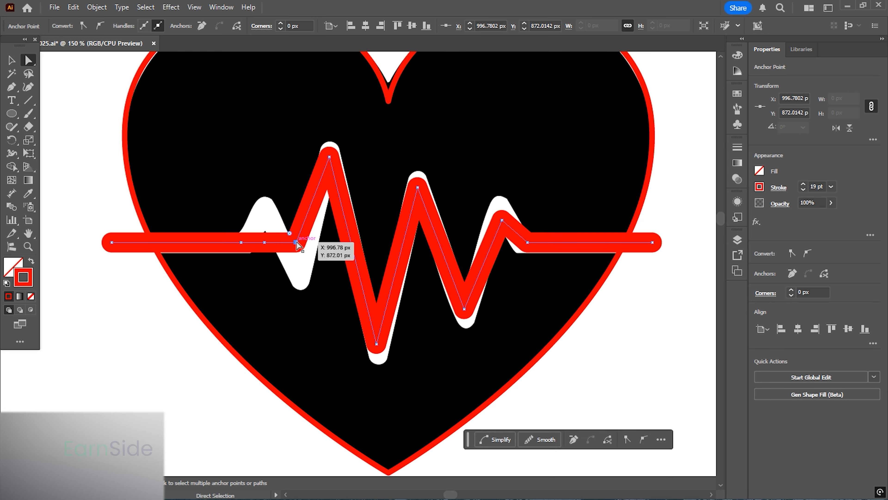
drag(296, 242, 296, 274)
drag(265, 242, 265, 208)
scroll(245, 224, down, 1)
mouse_move(313, 288)
mouse_down()
mouse_move(307, 260)
mouse_move(314, 278)
mouse_up()
scroll(313, 276, up, 1)
drag(329, 217, 346, 280)
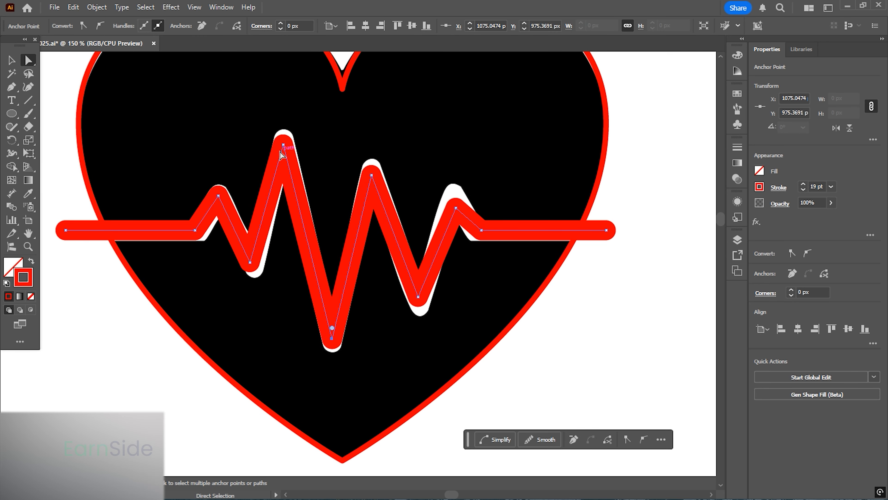
drag(280, 151, 284, 139)
drag(250, 263, 255, 271)
drag(456, 208, 455, 197)
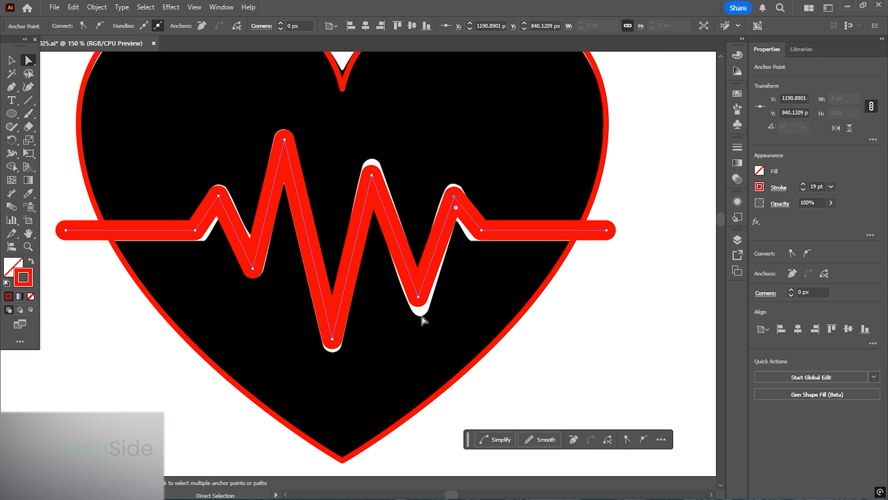
click(418, 296)
drag(419, 303, 421, 311)
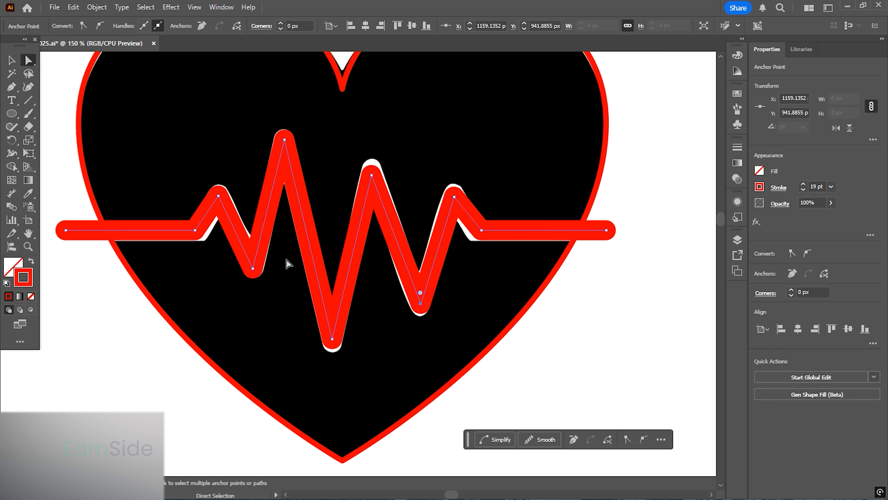
- Select the heart outline and swap its fill and stroke so the heart is filled red
scroll(287, 263, down, 1)
click(12, 61)
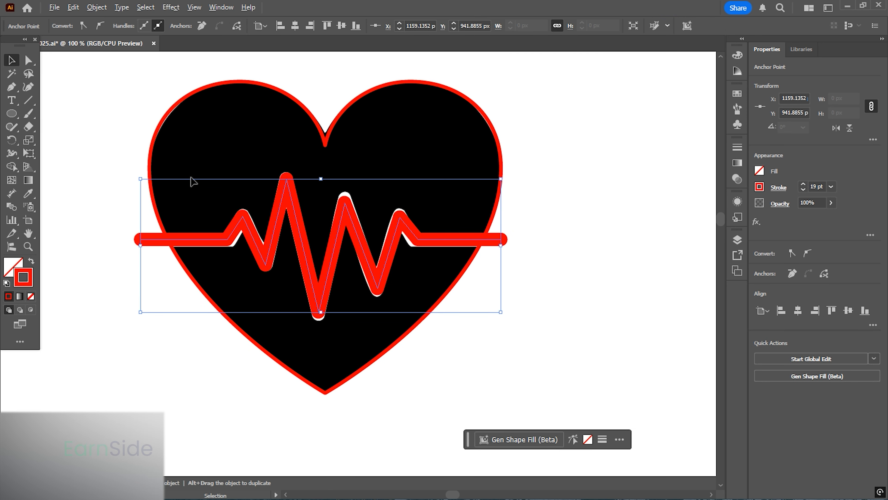
scroll(194, 181, down, 1)
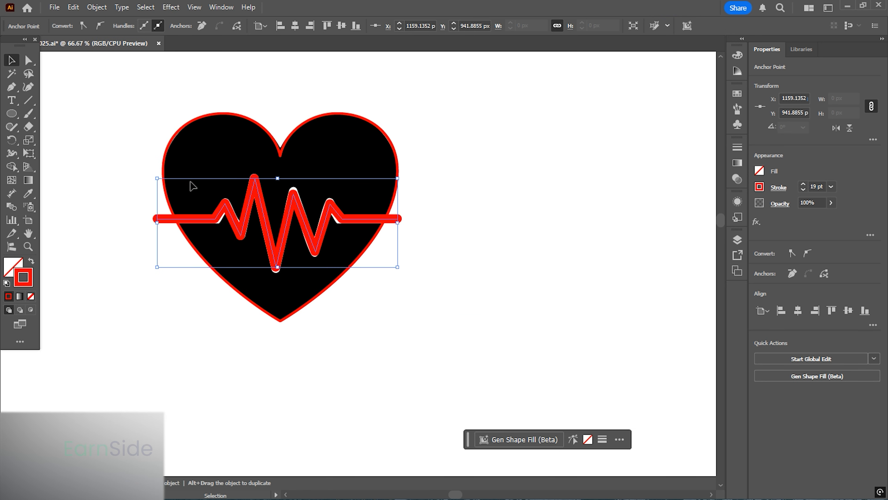
click(315, 294)
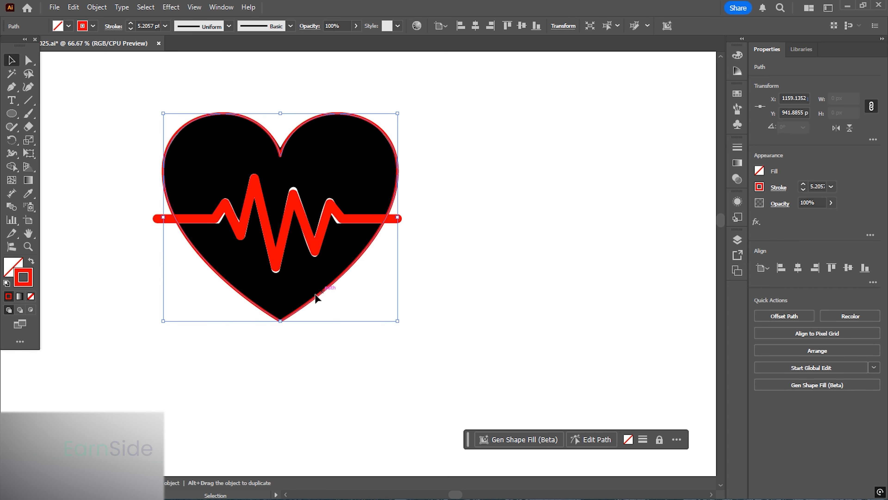
click(31, 261)
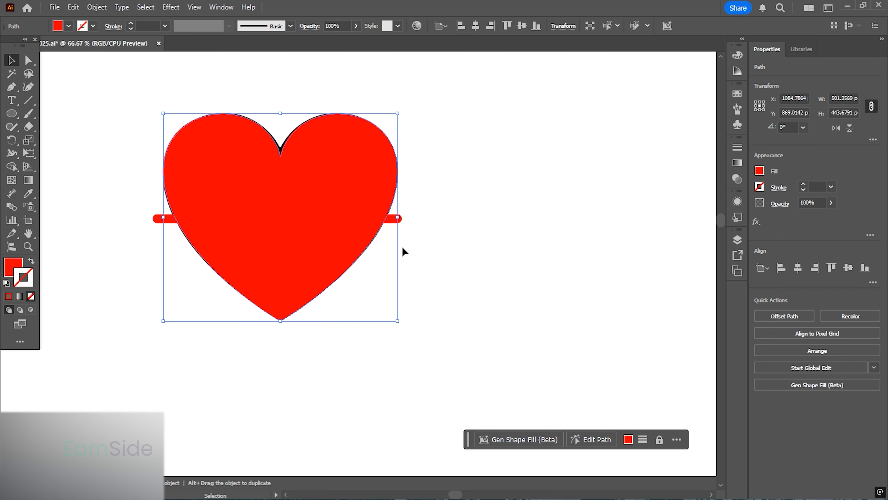
- Expand the pulse line's stroke into a filled shape
click(421, 240)
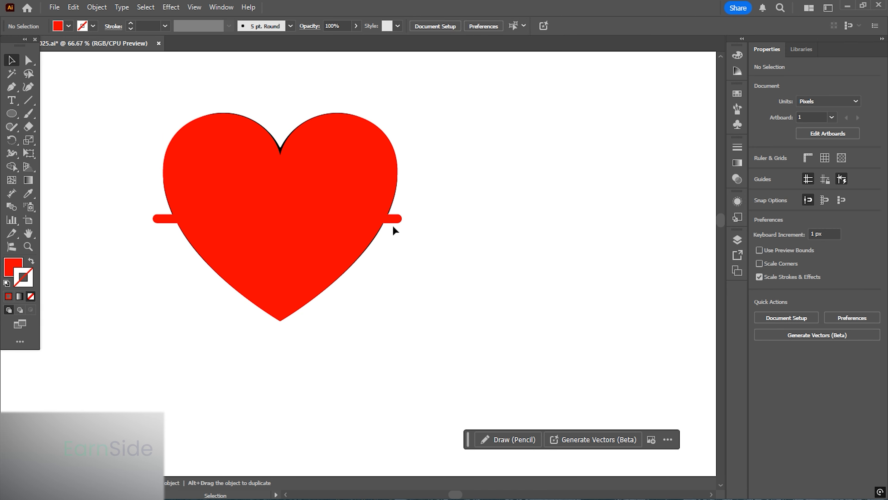
click(392, 219)
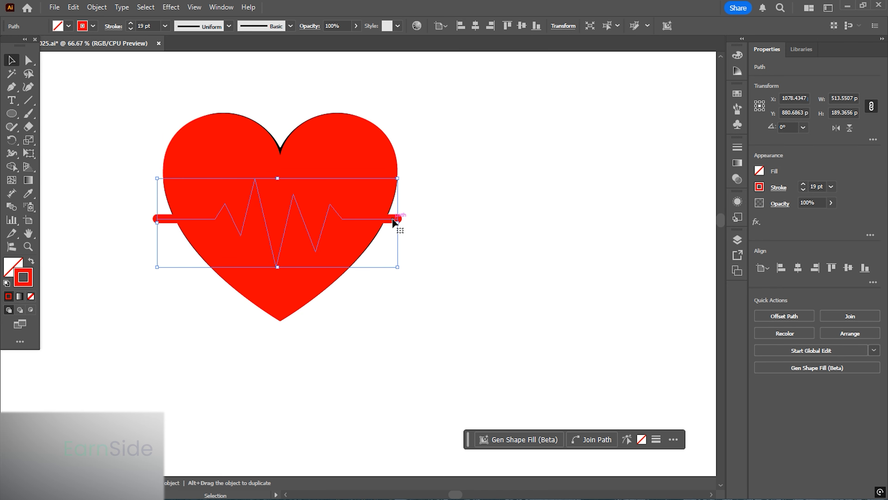
click(96, 7)
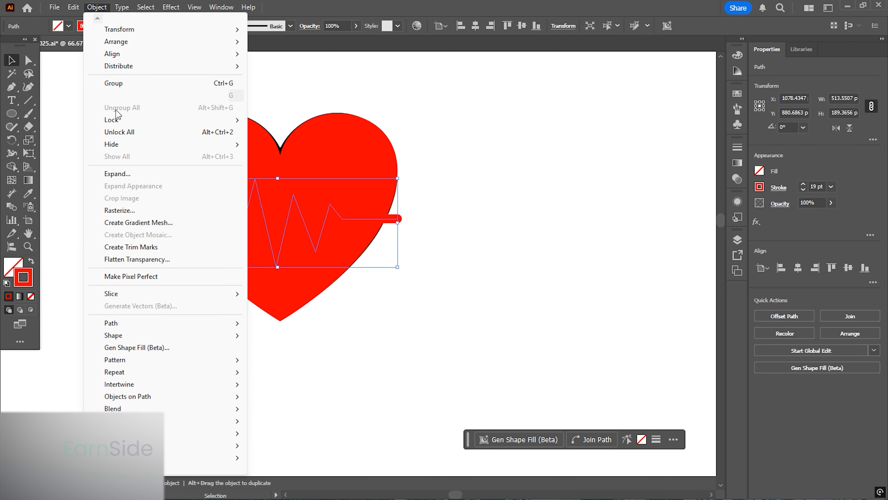
click(132, 174)
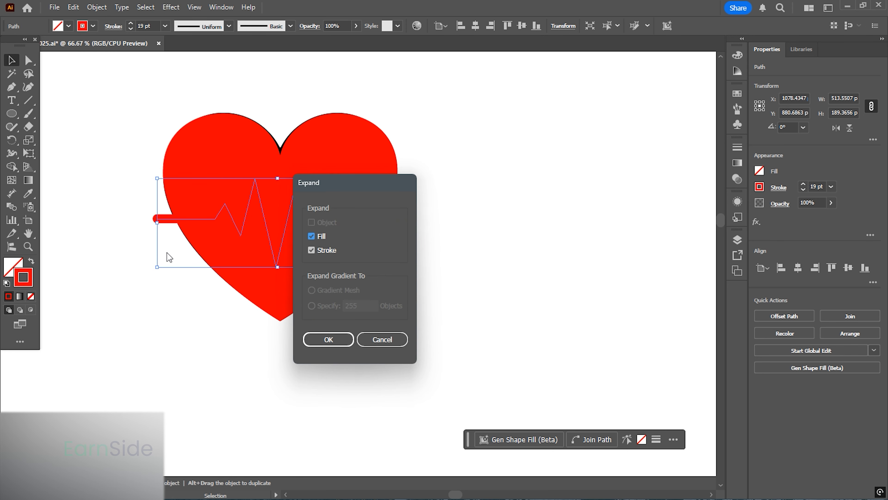
click(329, 339)
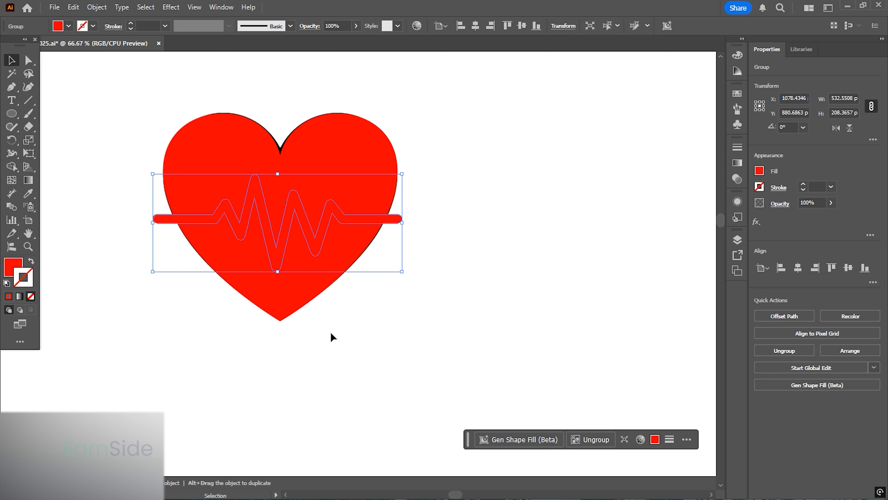
- Select the heart and pulse shape together and use Shape Builder to cut the pulse region out of the heart
drag(349, 317, 297, 231)
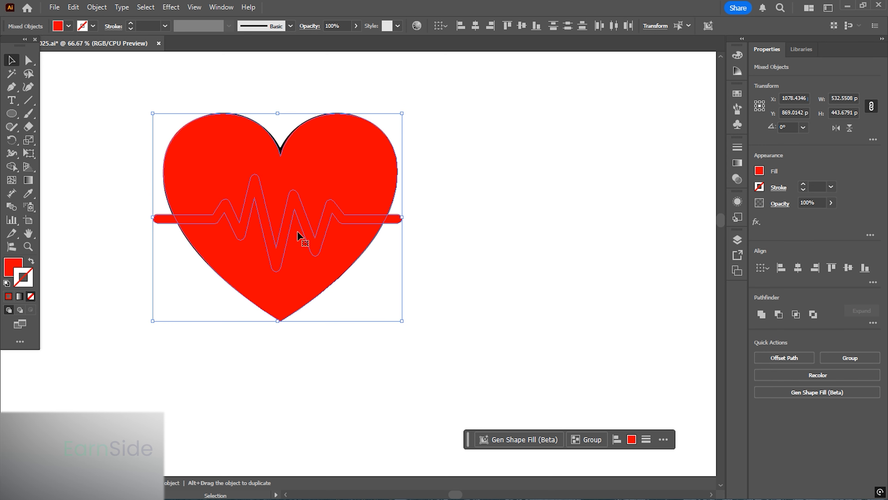
click(12, 167)
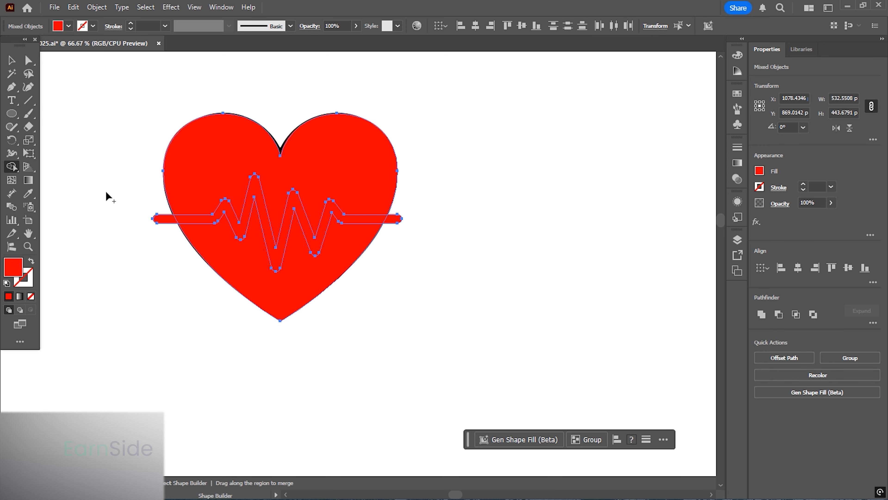
alt+click(239, 233)
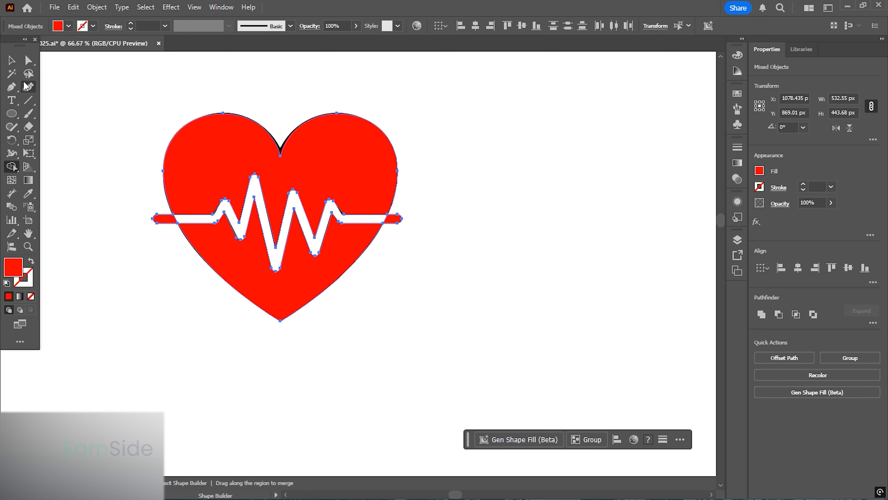
click(12, 61)
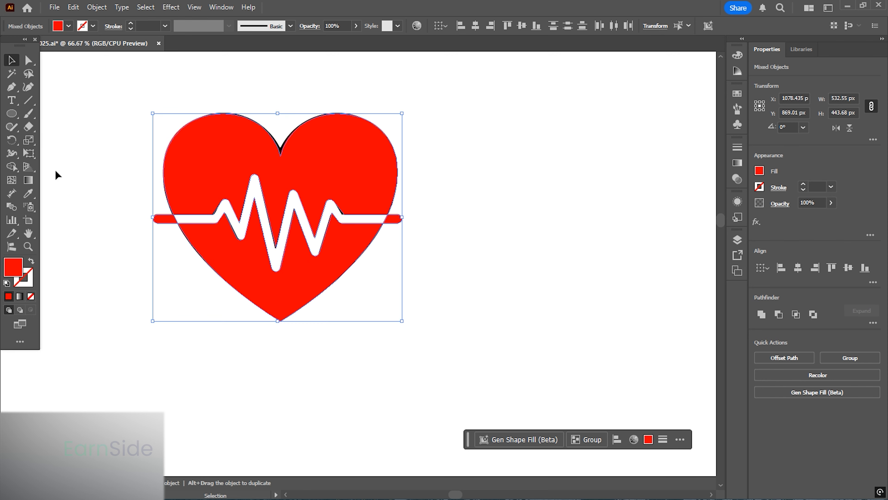
- Delete the leftover pulse line ends sticking out beyond the heart
click(139, 227)
click(160, 221)
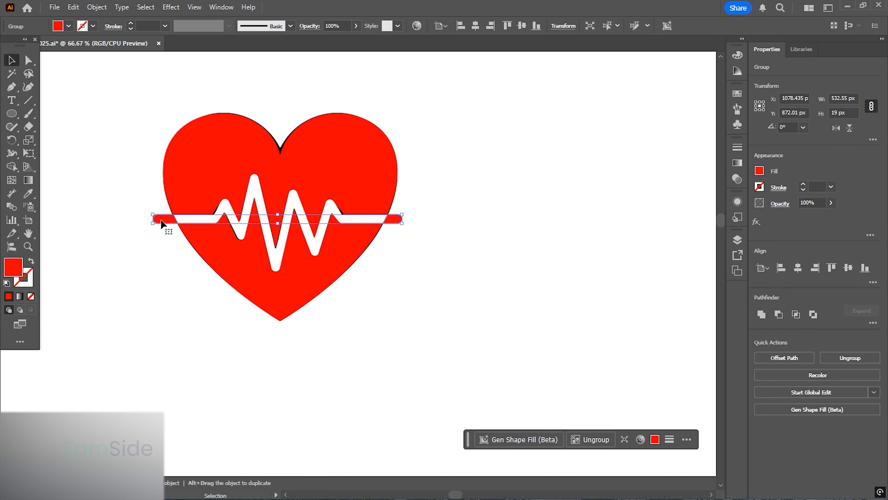
key(Delete)
- Move the red heart off the black icon to sit beside it
scroll(383, 201, down, 1)
drag(364, 206, 450, 206)
click(420, 168)
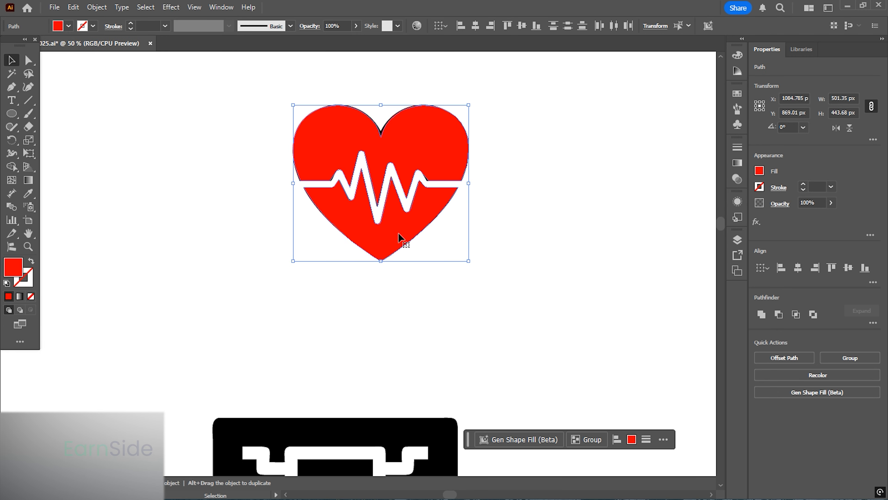
drag(399, 238, 215, 221)
- Select all parts of the red heart and group them
click(257, 294)
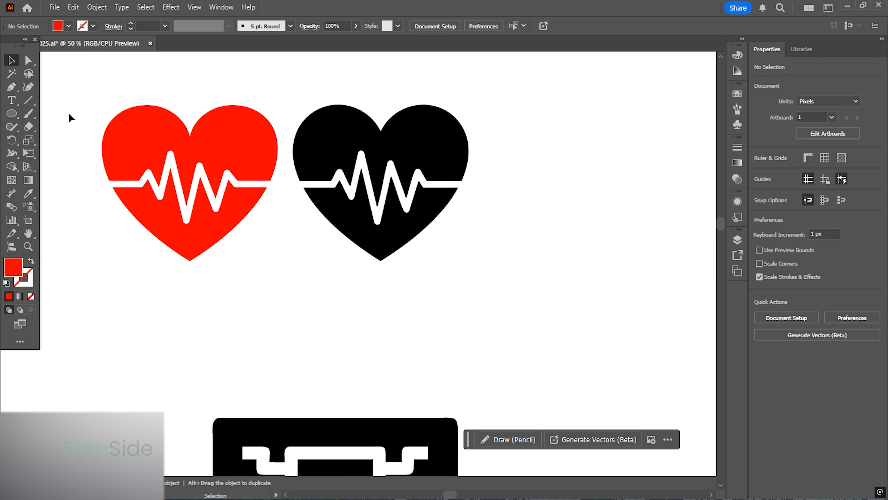
drag(268, 230, 80, 86)
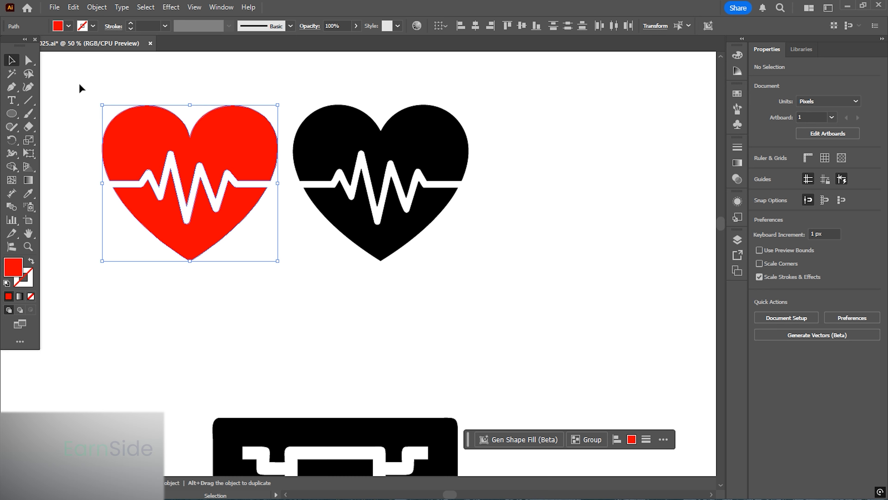
click(845, 358)
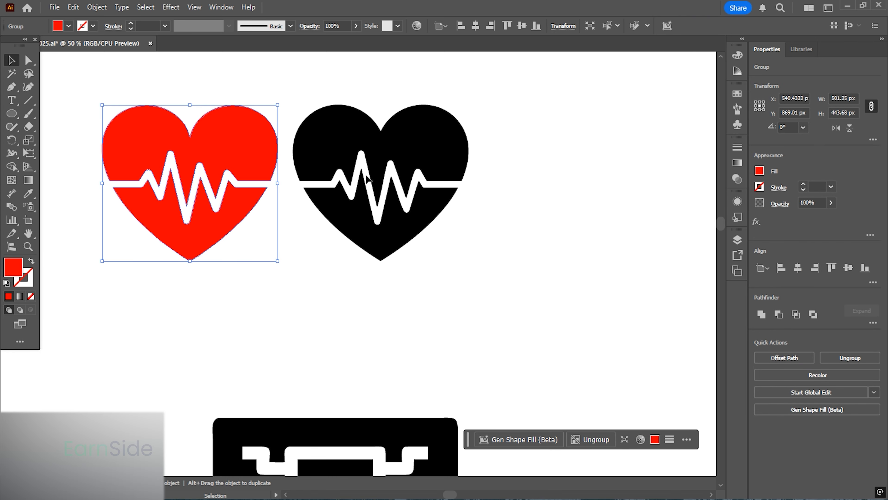
- Examine the anchor points of the red heart with the Direct Selection tool
click(29, 60)
drag(268, 200, 363, 236)
scroll(290, 224, up, 2)
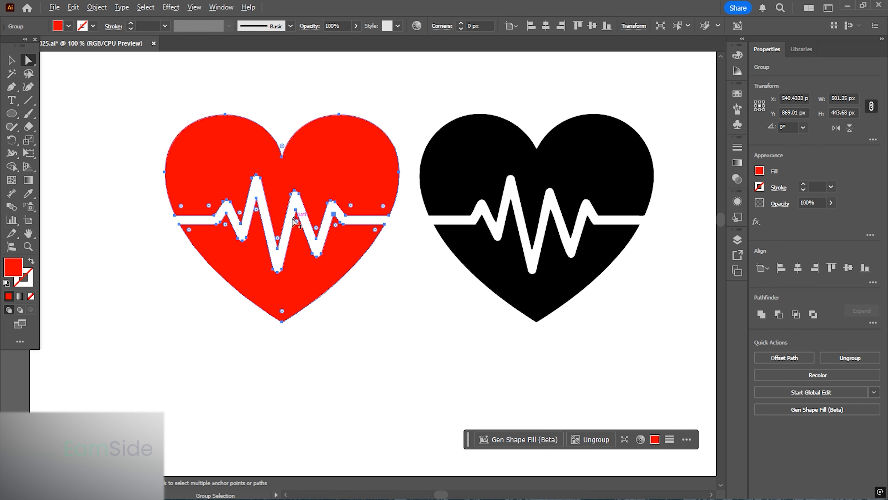
drag(300, 230, 274, 239)
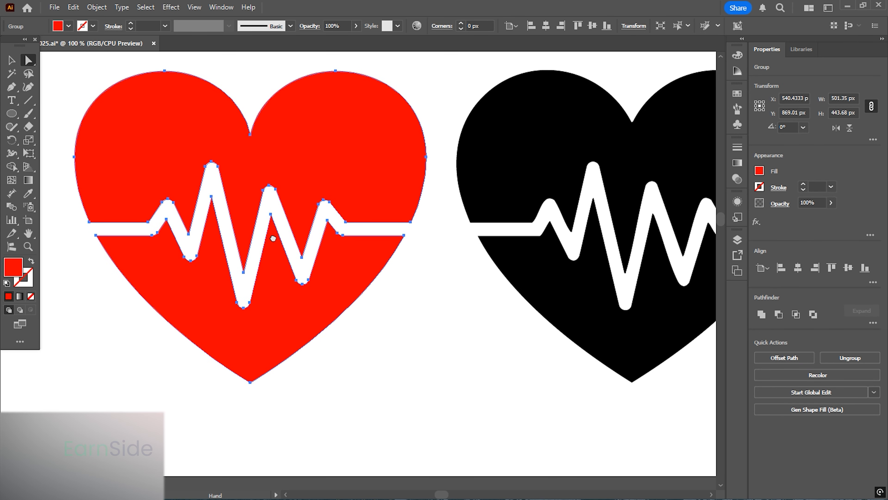
click(426, 157)
click(75, 157)
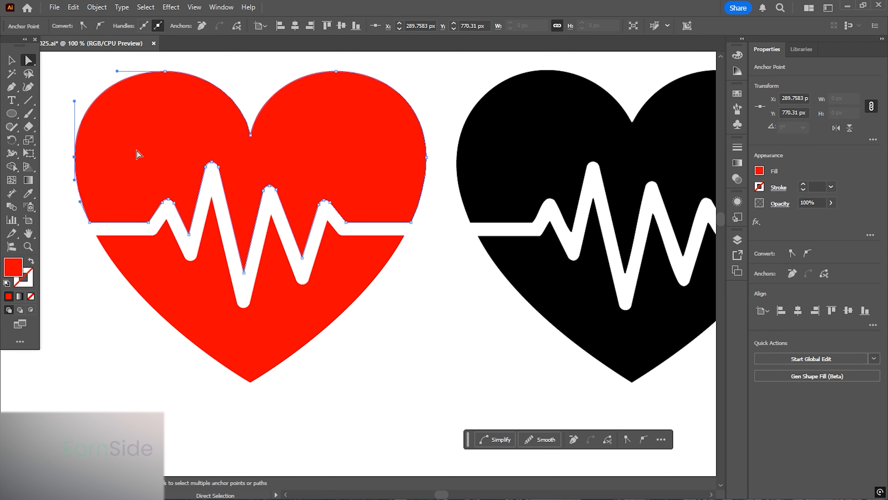
- Zoom in to compare the top notch anchors of the red heart and the black icon
scroll(284, 184, up, 3)
scroll(242, 192, up, 4)
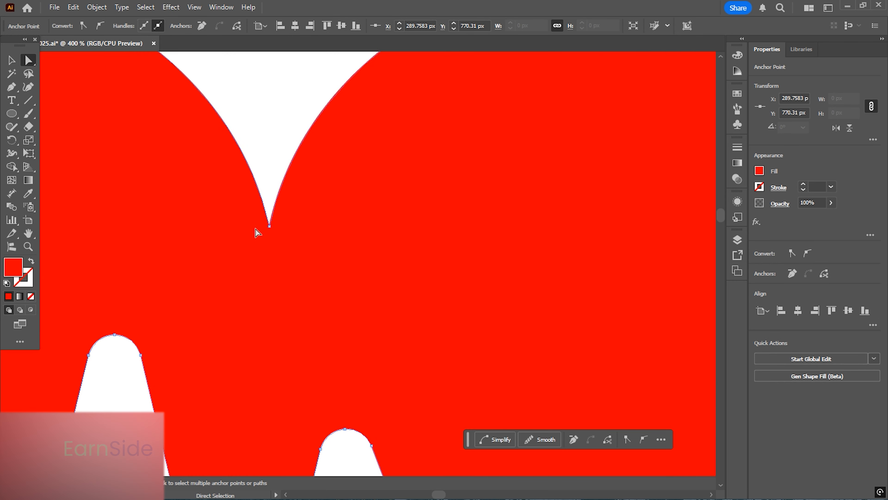
click(269, 227)
scroll(177, 169, down, 4)
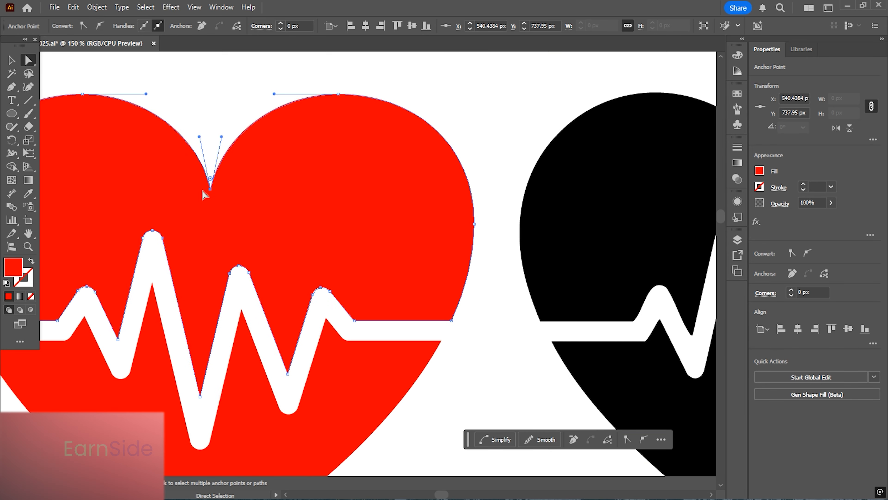
scroll(385, 210, down, 2)
scroll(376, 192, up, 5)
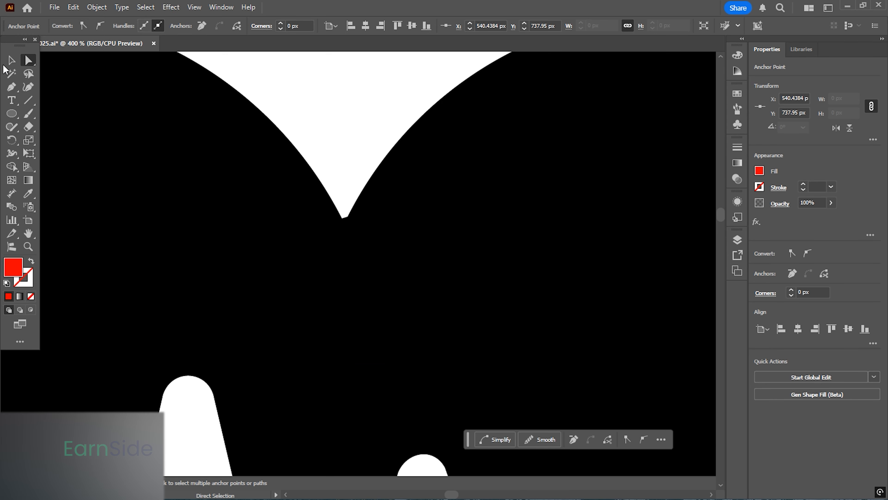
scroll(229, 151, down, 4)
- Unlock all locked objects and select the black icon's top notch anchor
click(97, 7)
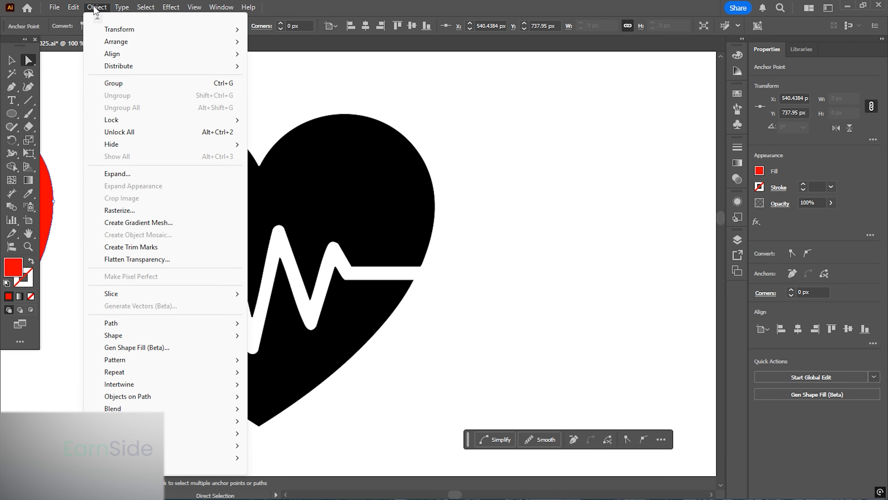
click(142, 132)
scroll(336, 149, up, 5)
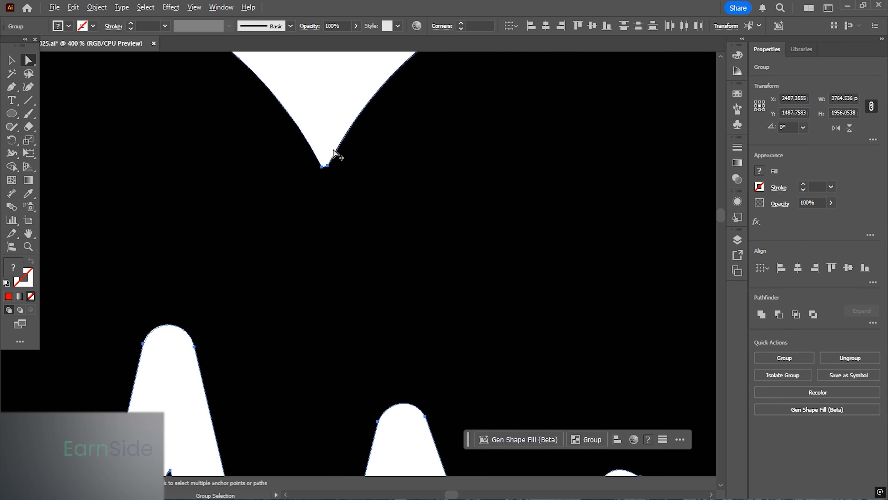
click(323, 166)
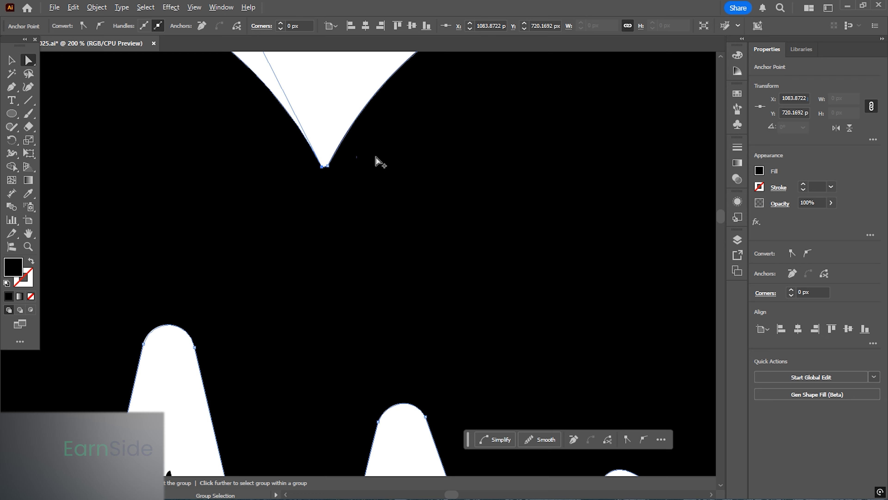
- Compare the notch and pulse-line end anchors of the red heart with those of the black icon
scroll(376, 161, down, 5)
scroll(202, 186, up, 4)
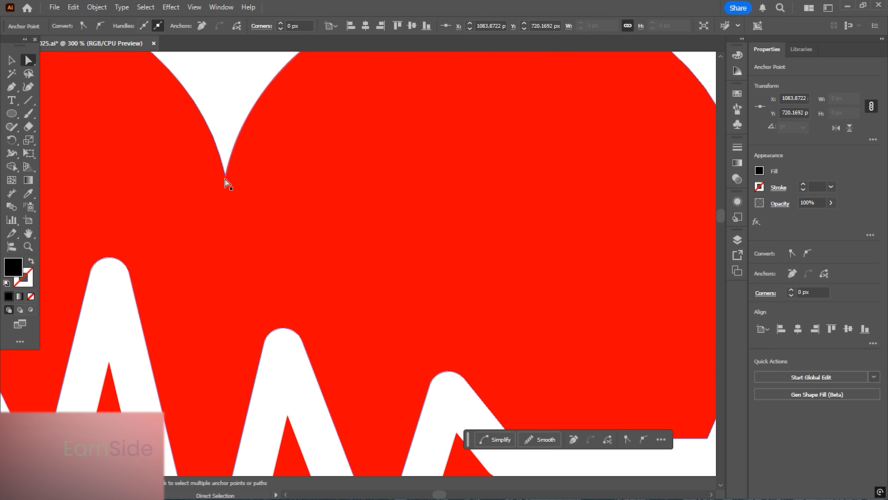
click(226, 183)
scroll(262, 178, down, 3)
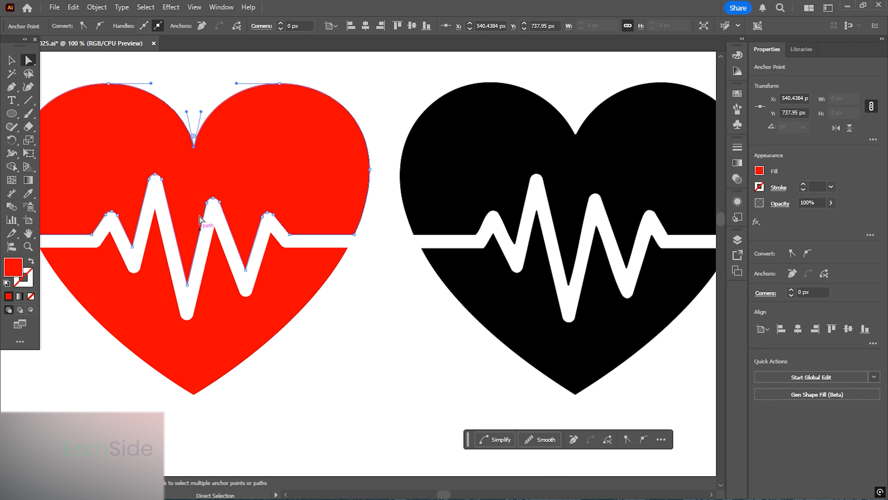
drag(456, 248, 182, 254)
scroll(470, 254, up, 3)
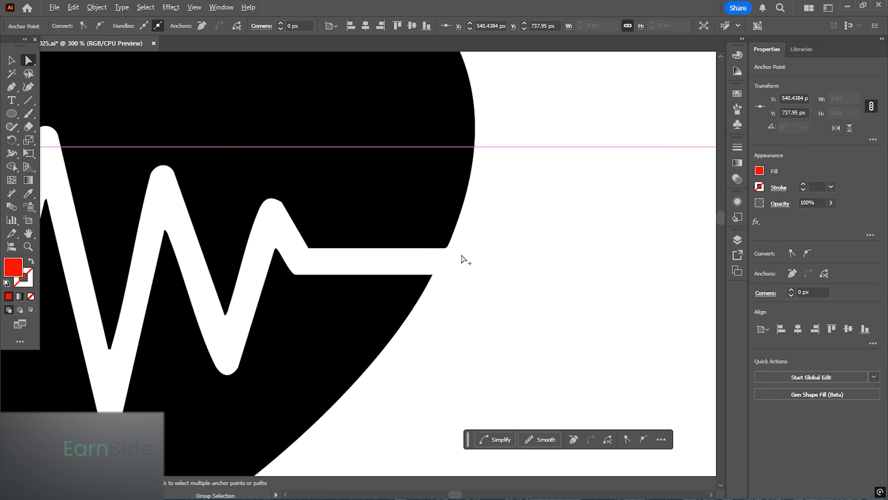
scroll(465, 260, up, 4)
click(412, 230)
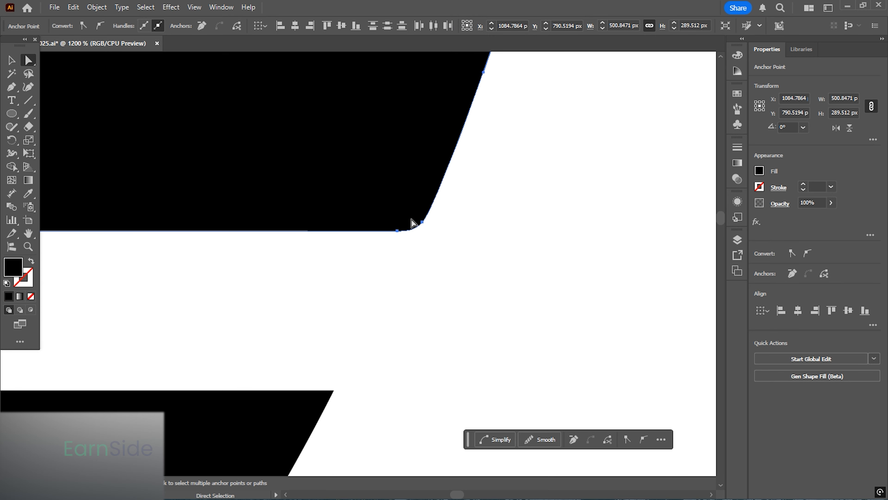
- Inspect the anchors and handles where the pulse line meets the heart edges on both hearts
scroll(480, 228, down, 4)
drag(373, 245, 647, 223)
drag(188, 224, 559, 197)
drag(288, 227, 406, 281)
drag(272, 254, 218, 212)
scroll(379, 202, down, 2)
drag(301, 241, 346, 232)
scroll(347, 254, up, 4)
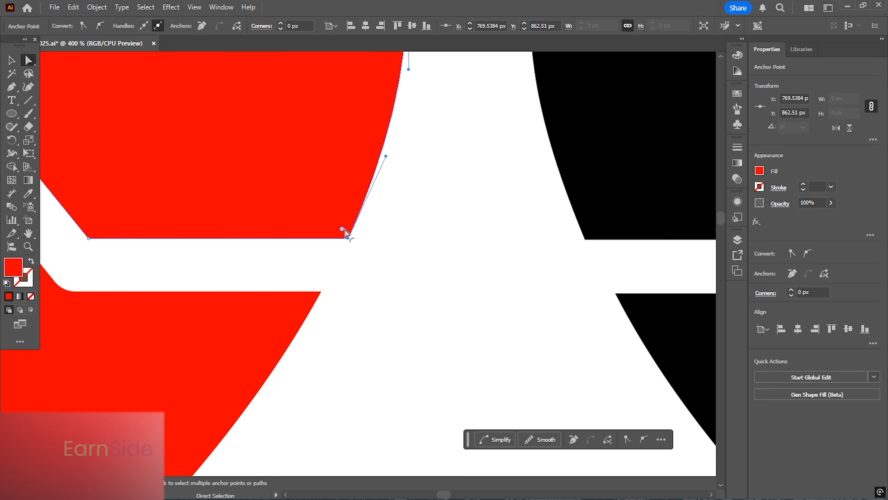
scroll(406, 232, down, 3)
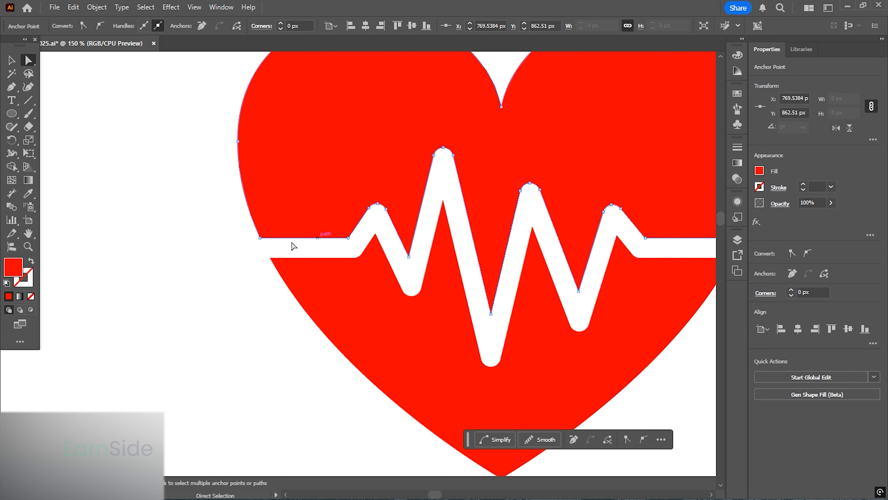
scroll(257, 238, up, 3)
drag(275, 252, 228, 216)
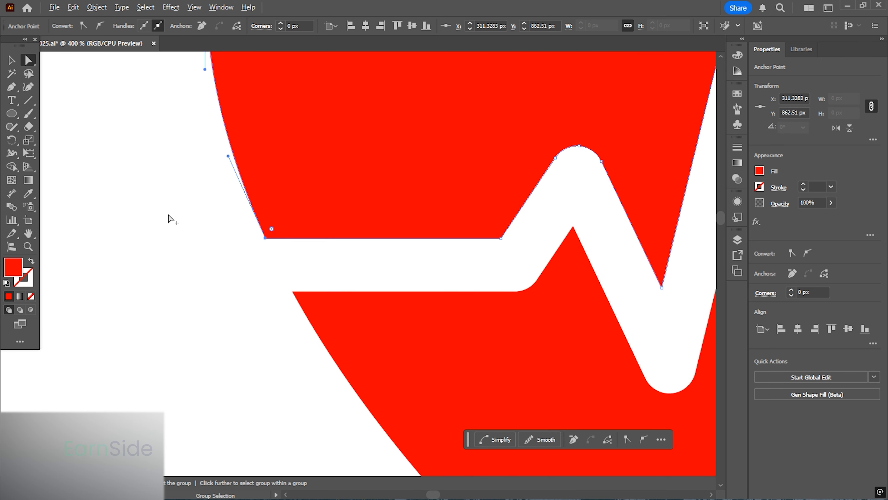
scroll(168, 218, down, 3)
scroll(317, 258, up, 5)
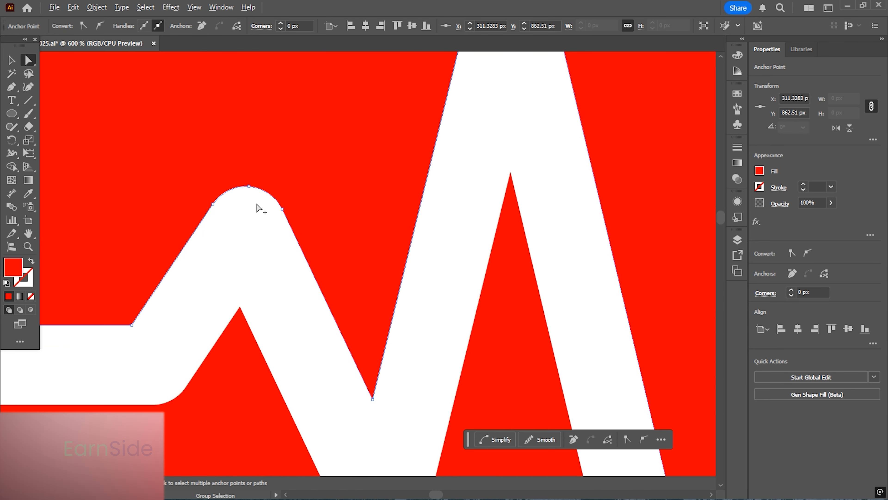
- Inspect the rounded anchors at the pulse peaks and valleys of the red heart
click(248, 186)
click(283, 210)
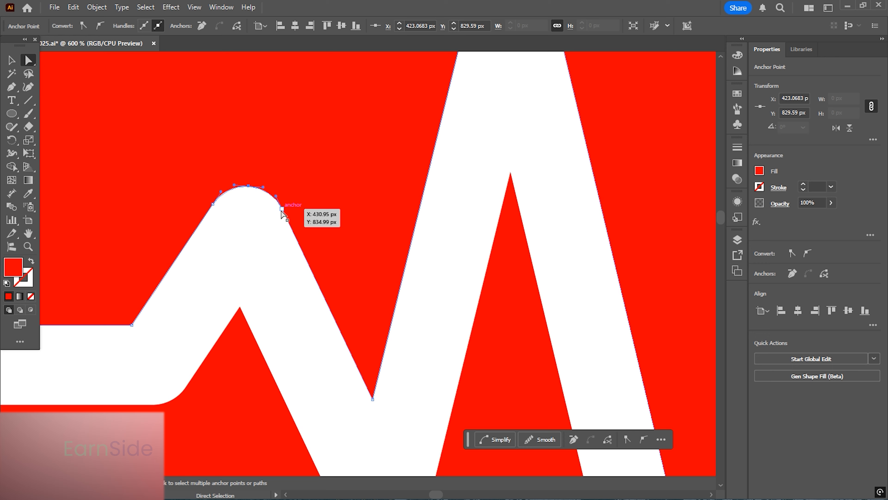
scroll(201, 233, down, 1)
scroll(386, 137, up, 2)
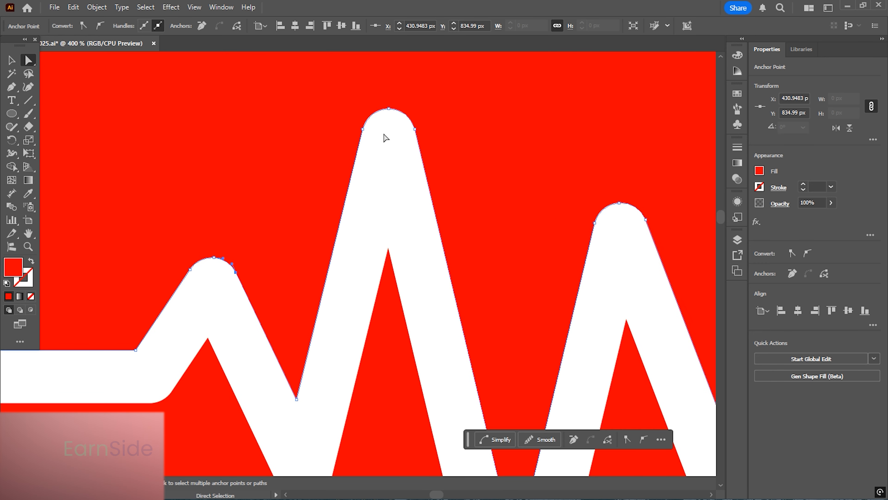
click(415, 129)
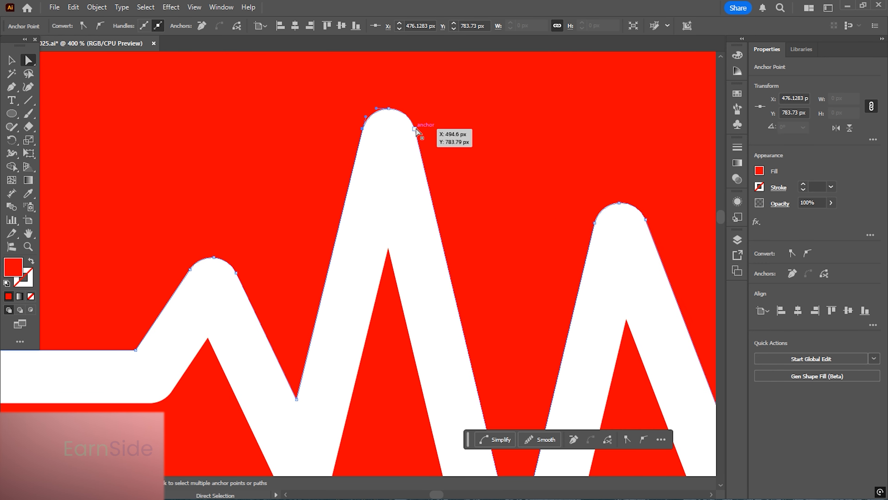
scroll(350, 224, down, 3)
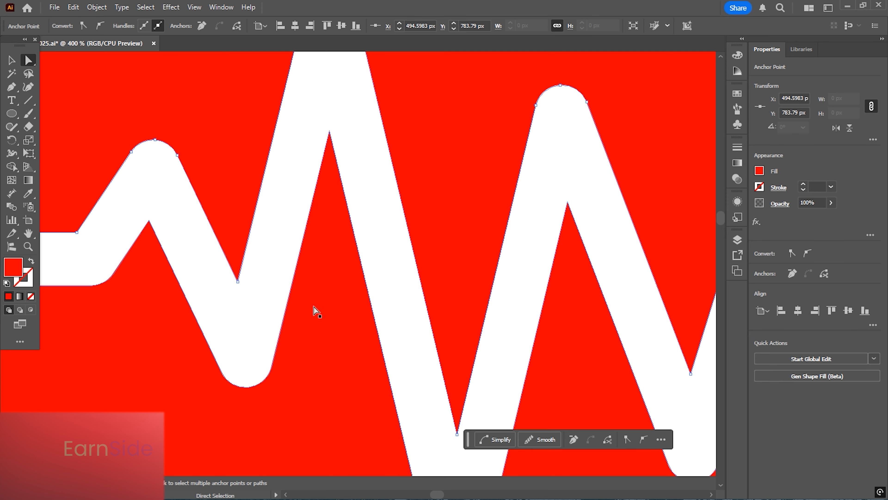
click(235, 384)
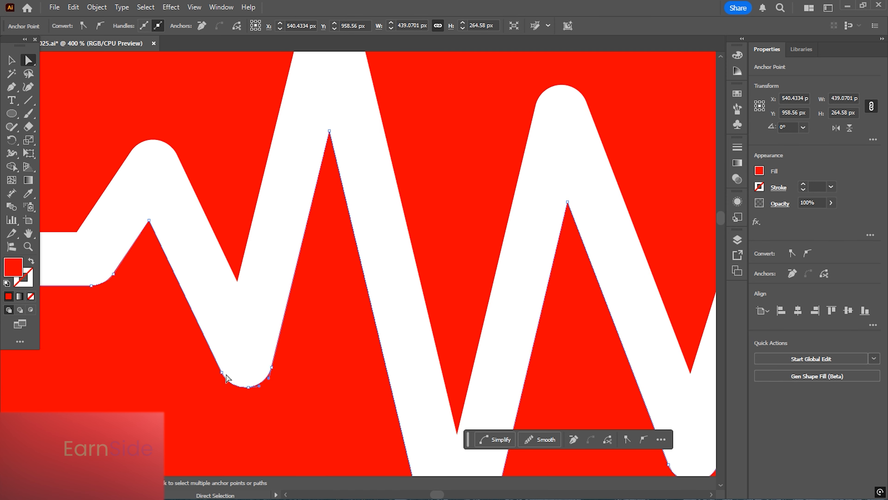
click(222, 372)
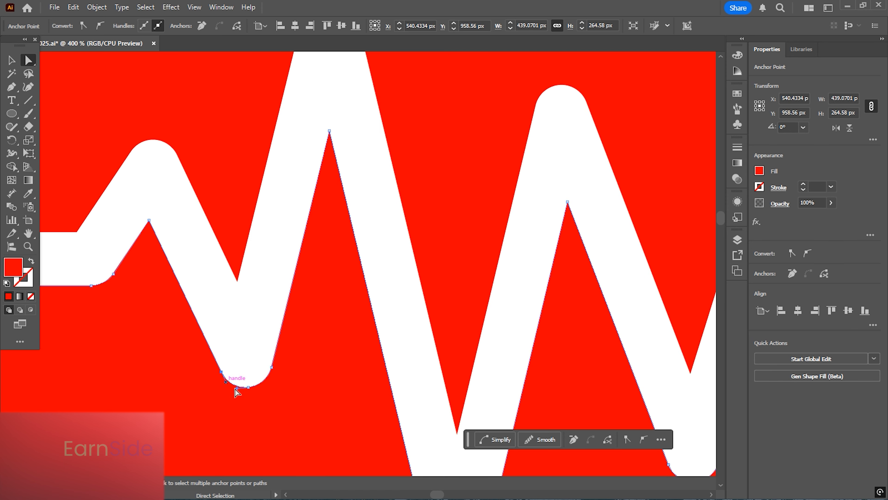
click(271, 368)
key(space)
drag(192, 321, 332, 290)
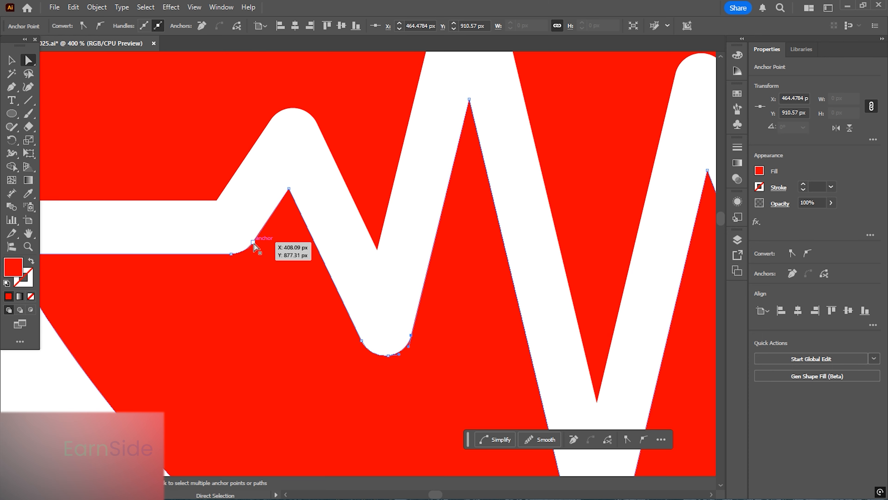
click(217, 202)
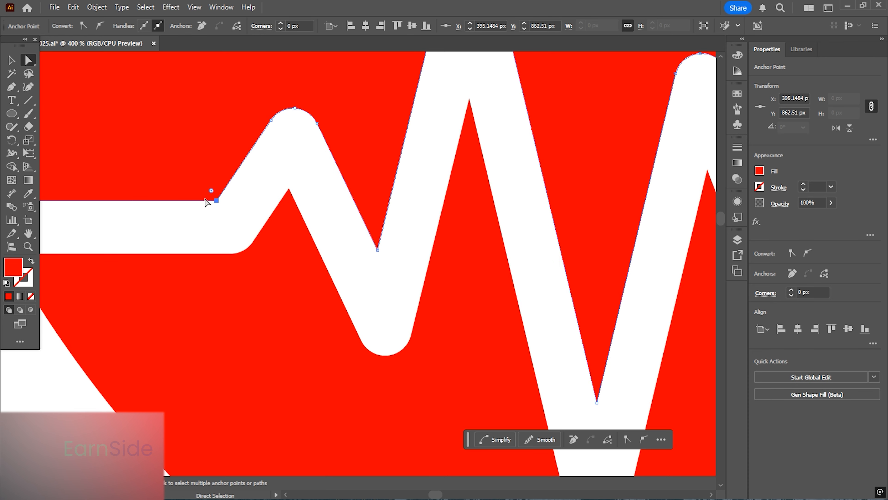
- Inspect the pulse line anchors and handles of the black icon for comparison
scroll(135, 204, down, 3)
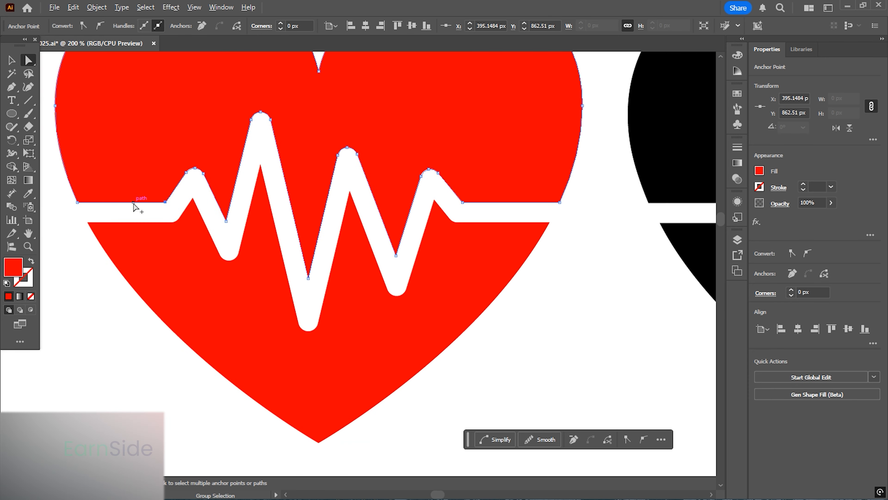
scroll(295, 261, up, 1)
key(space)
drag(294, 261, 196, 266)
key(space)
drag(513, 254, 271, 294)
drag(499, 270, 265, 261)
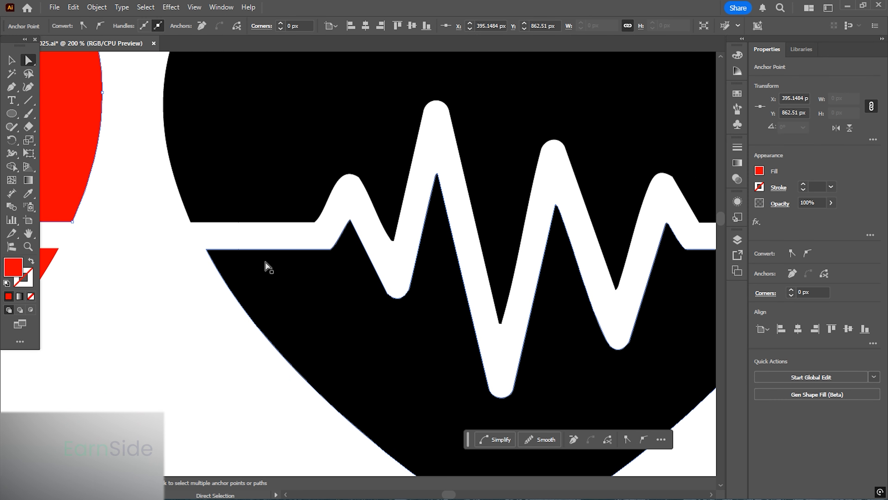
scroll(398, 186, up, 1)
click(316, 179)
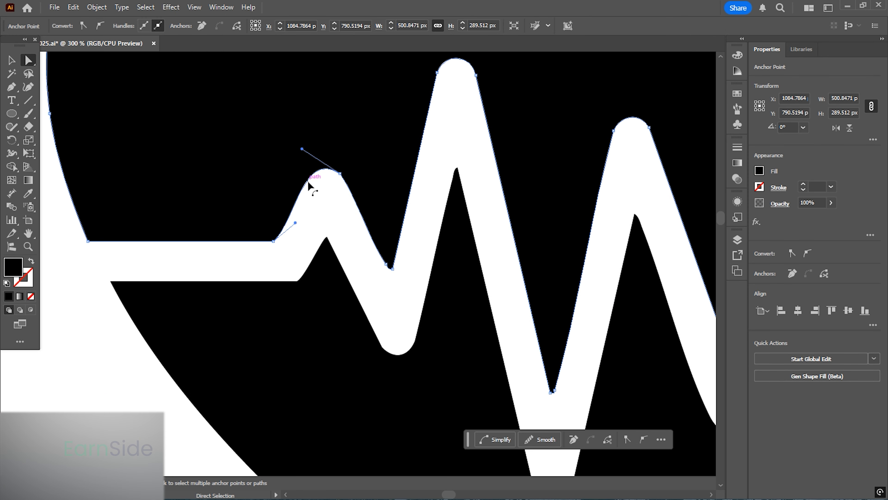
key(space)
drag(380, 217, 699, 204)
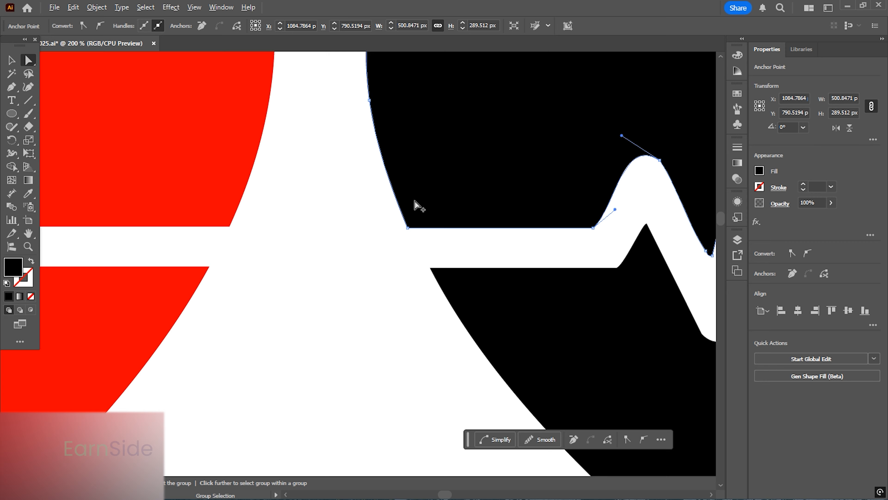
scroll(416, 204, down, 1)
key(space)
drag(362, 242, 685, 249)
drag(353, 237, 214, 224)
alt+click(201, 190)
scroll(146, 203, down, 2)
key(space)
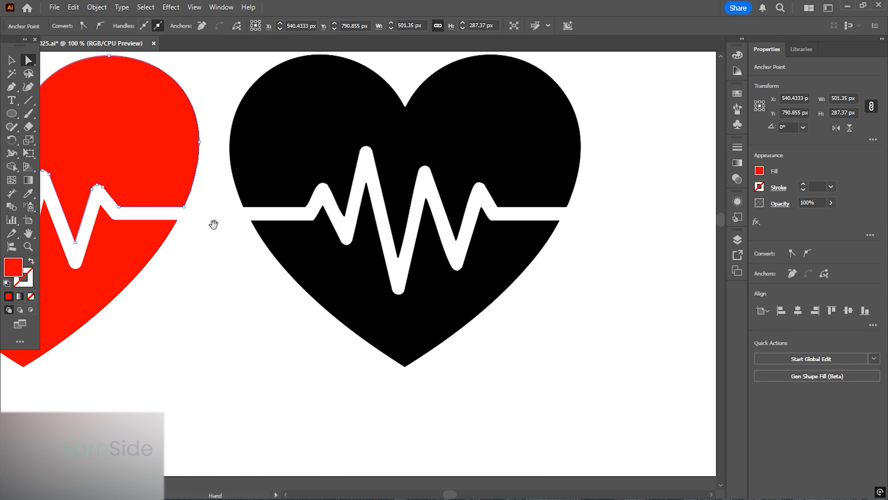
- Try adjusting a handle at the red heart's lower-left pulse corner and undo the change
click(409, 363)
drag(556, 333, 507, 275)
drag(280, 285, 624, 292)
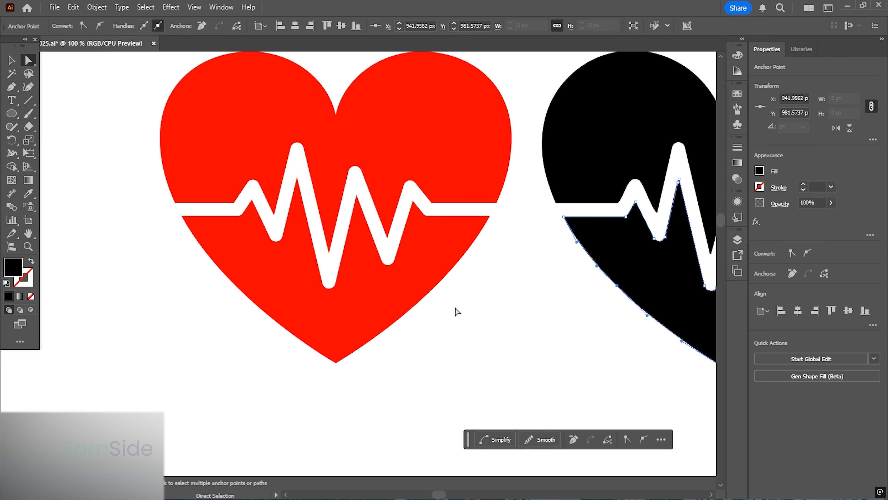
drag(406, 280, 394, 308)
drag(178, 265, 269, 319)
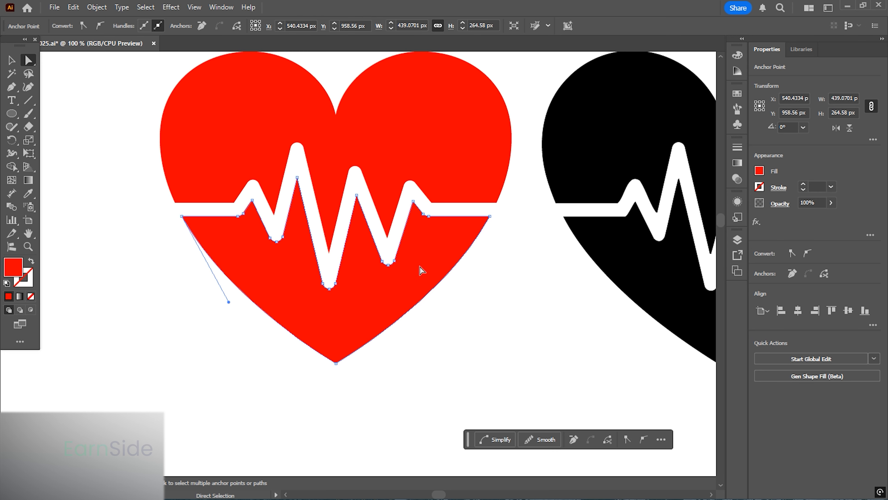
drag(422, 270, 468, 319)
key(ctrl+z)
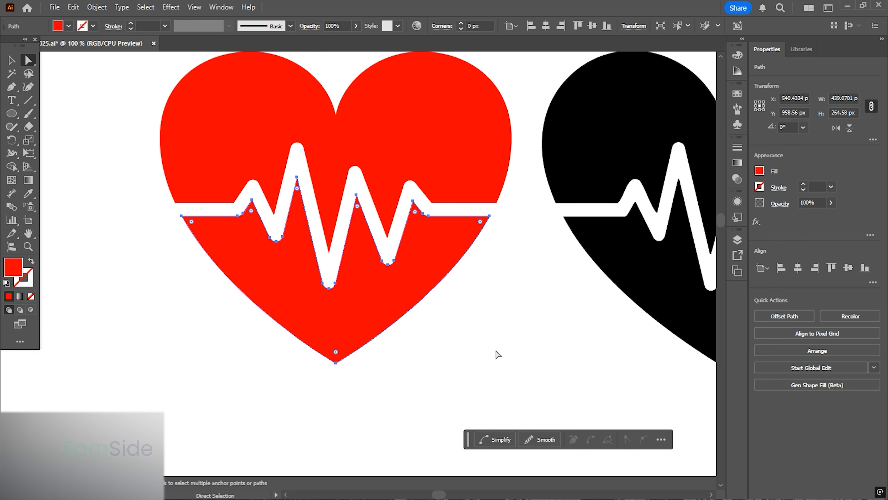
click(496, 351)
- Recolor the traced heart group's fill to black, 000000
scroll(207, 232, down, 2)
click(11, 60)
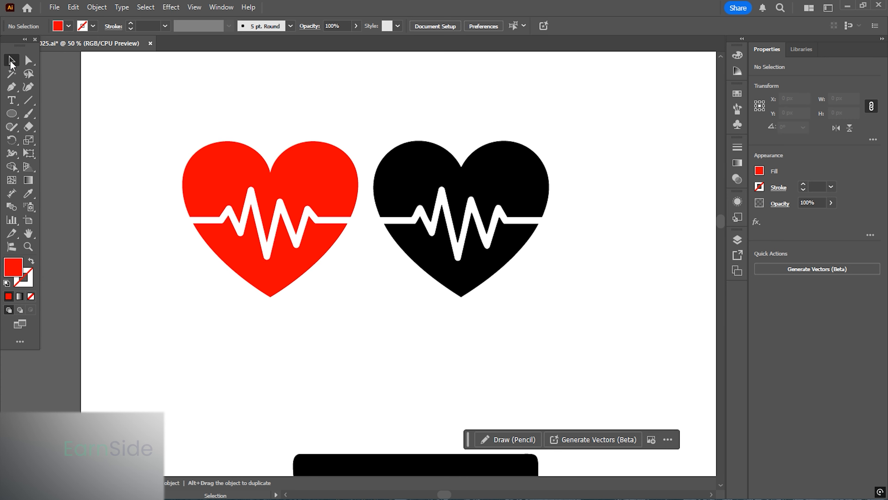
drag(362, 326, 140, 107)
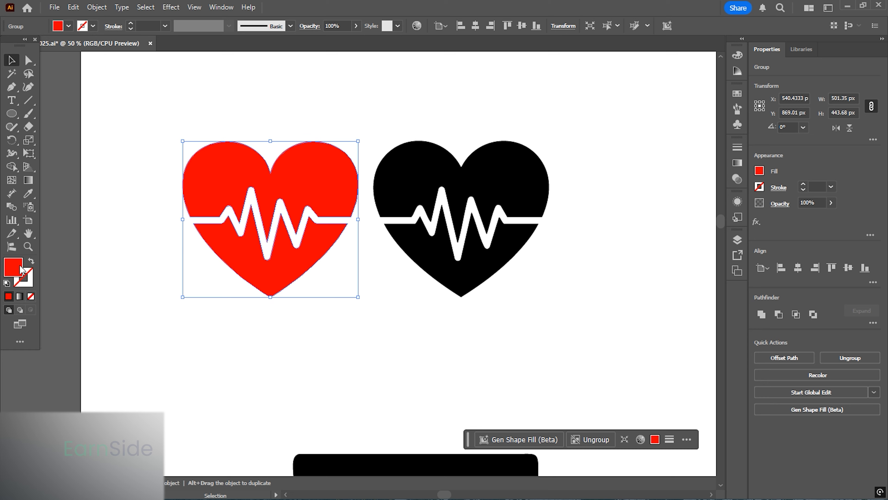
double_click(21, 268)
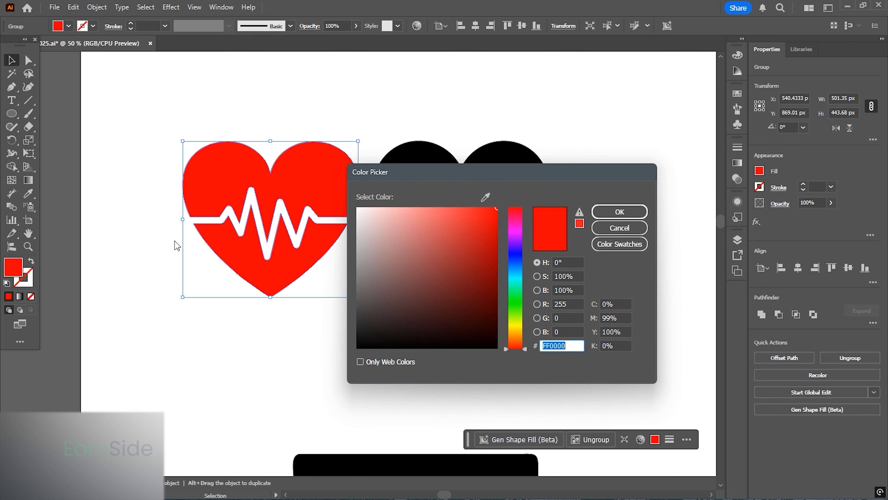
drag(472, 310, 512, 364)
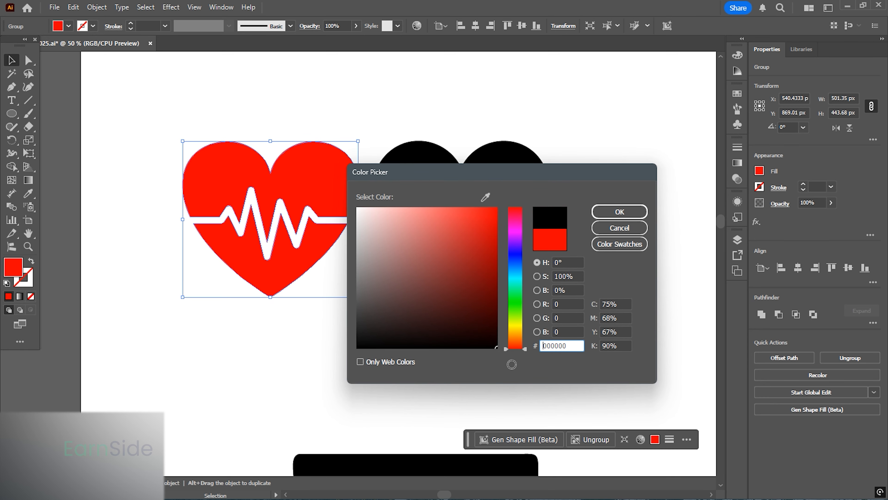
click(632, 216)
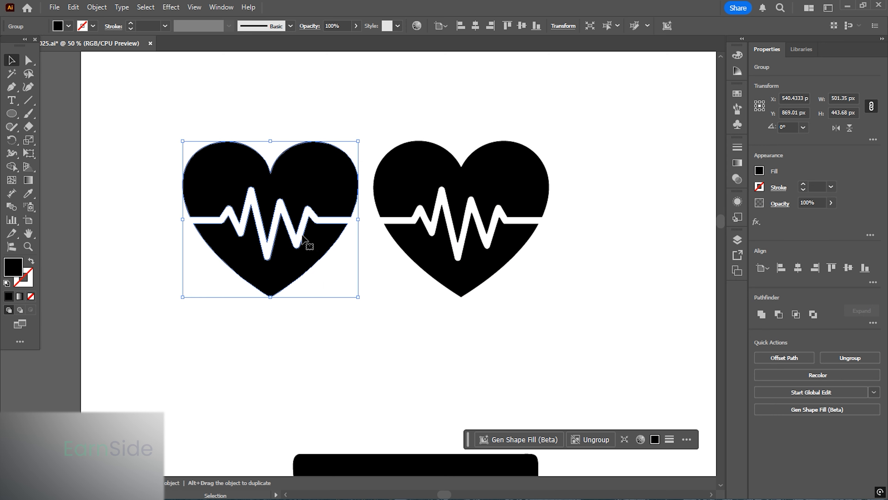
click(371, 348)
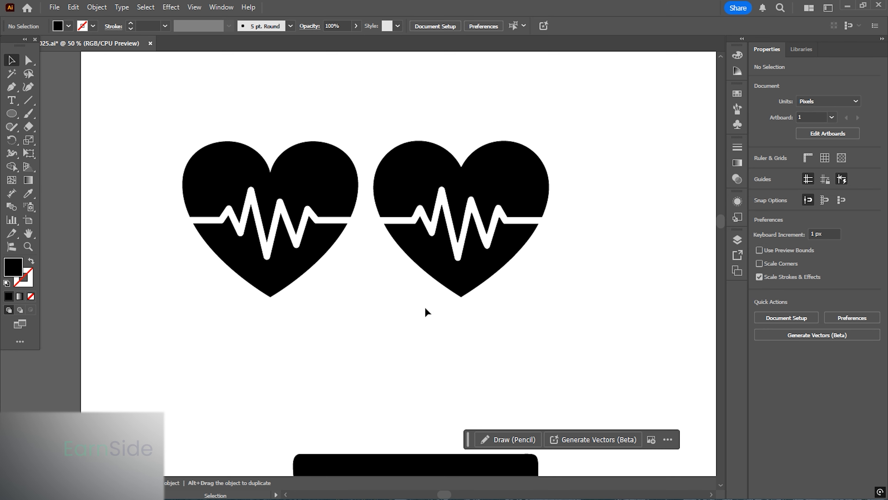
- Lock the black phone icon so it can't be selected while tracing
drag(420, 300, 198, 264)
drag(441, 271, 141, 248)
drag(354, 227, 242, 310)
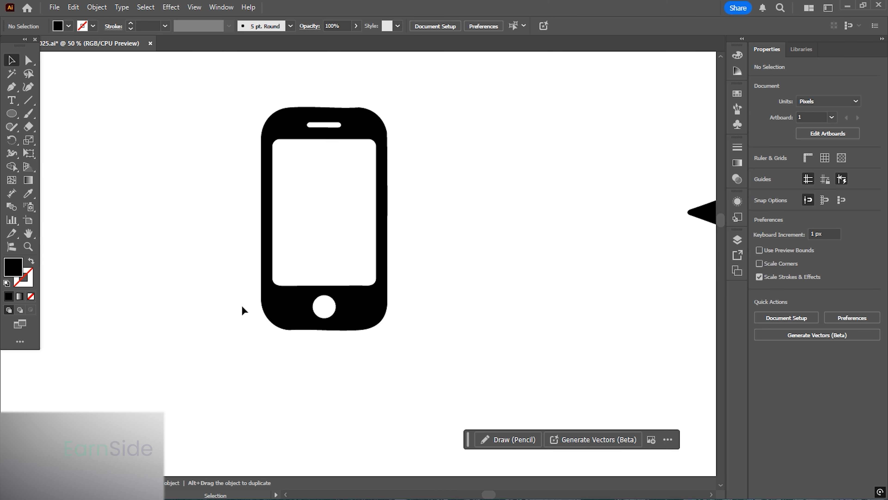
click(346, 127)
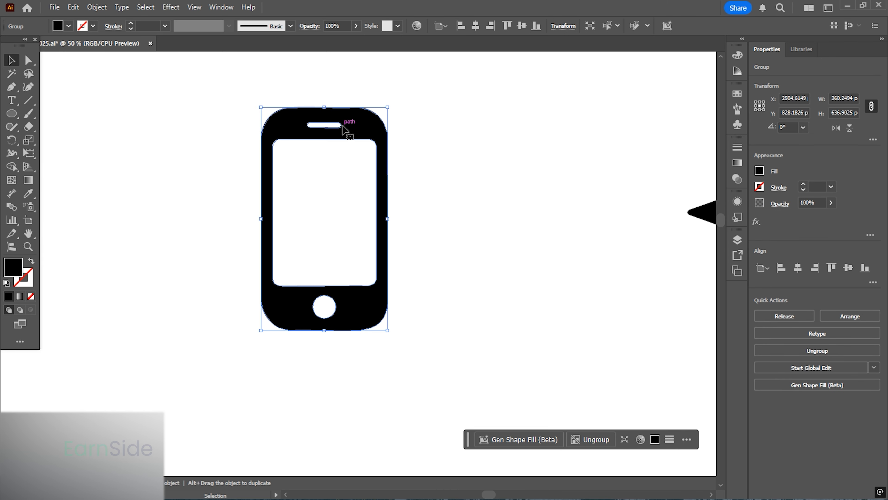
click(96, 8)
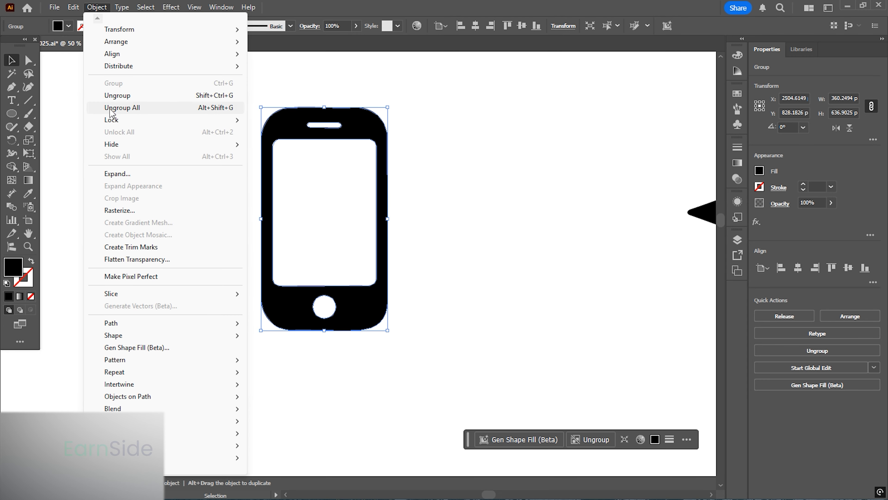
mouse_move(167, 119)
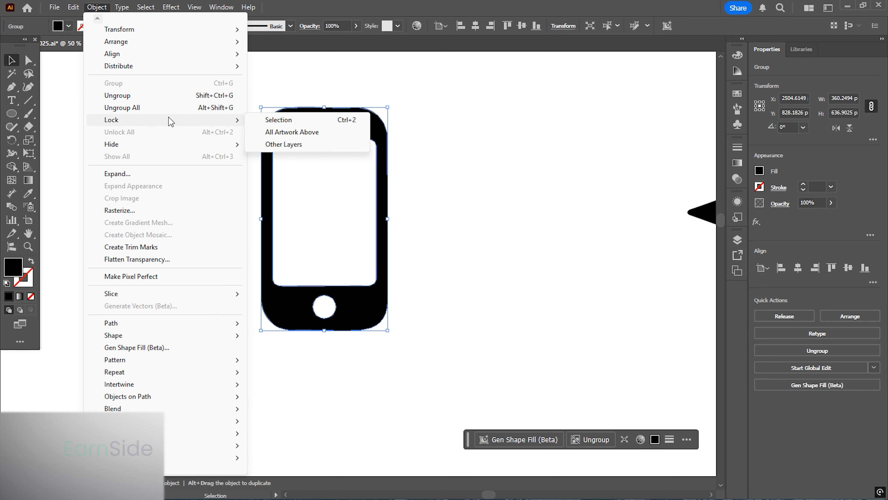
click(299, 120)
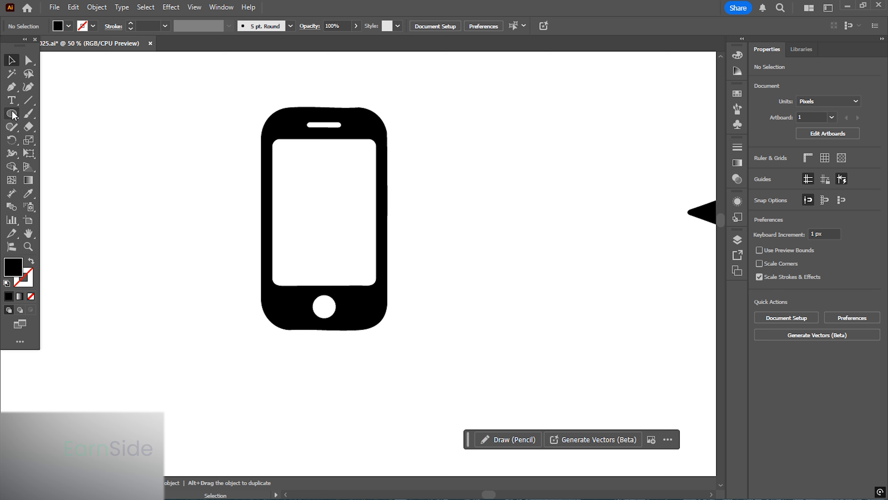
- Draw a rectangle over the phone's outer body, about 360 × 637 px, and round its corners to match
drag(13, 115, 79, 113)
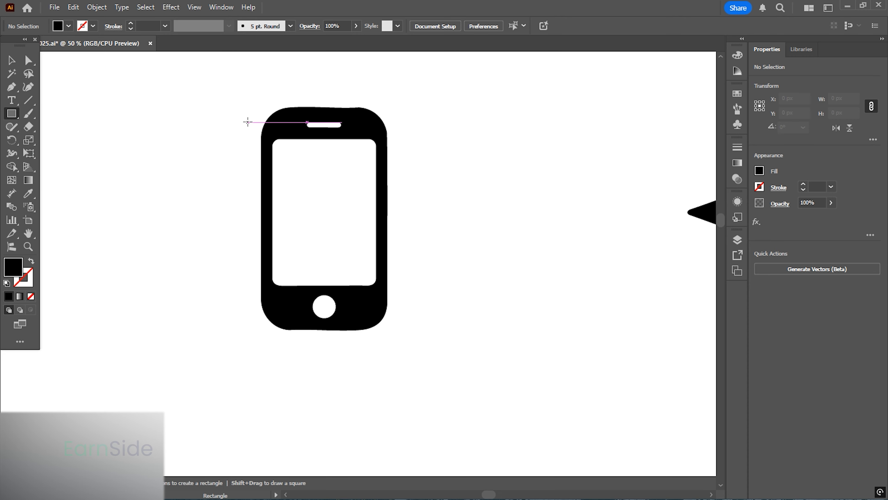
drag(261, 107, 387, 329)
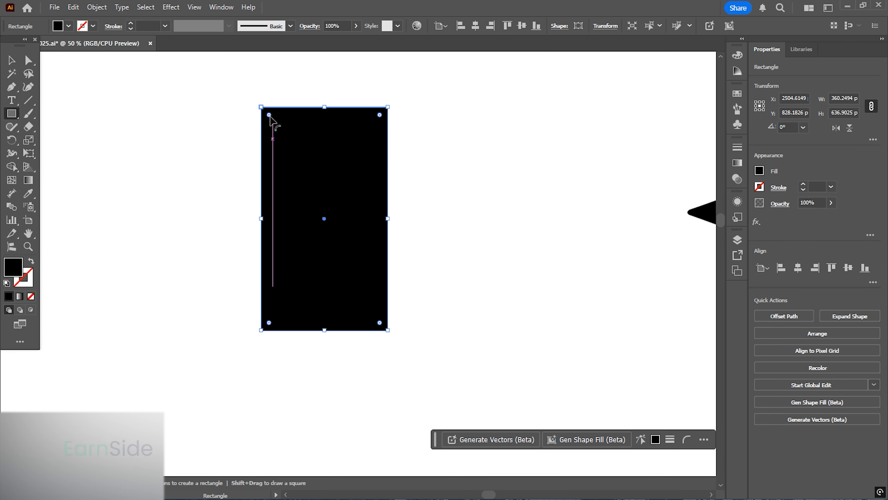
drag(270, 116, 288, 147)
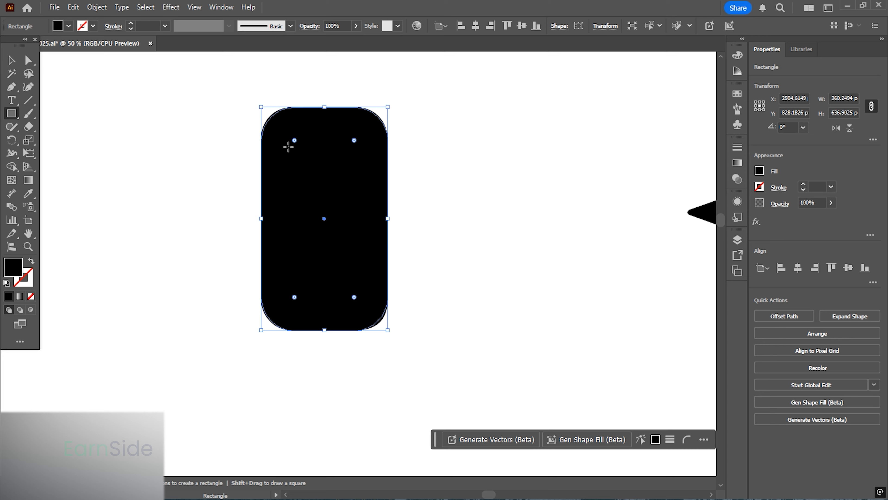
- Fill the rounded rectangle with the CMYK Red swatch
key(ctrl+1)
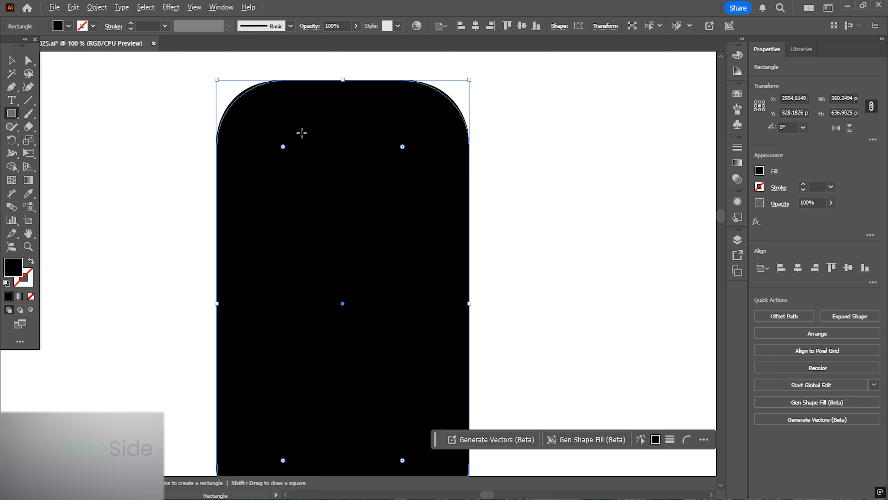
double_click(13, 269)
text(ff0000)
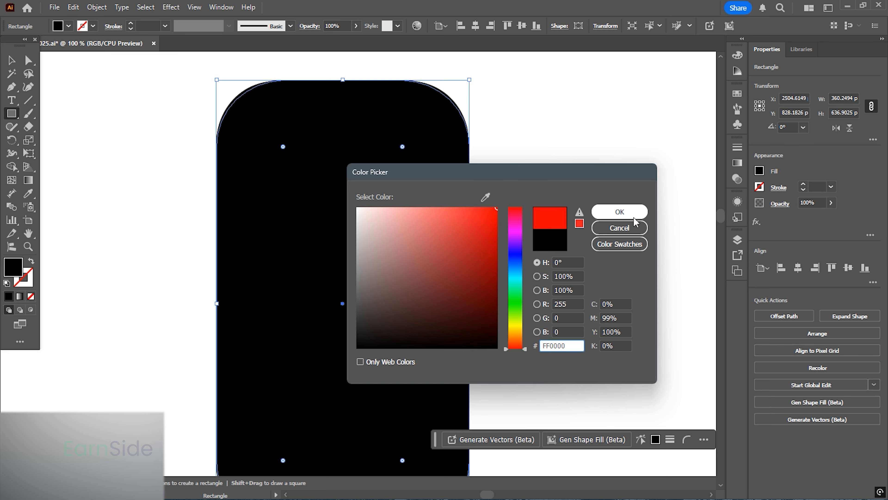
click(619, 228)
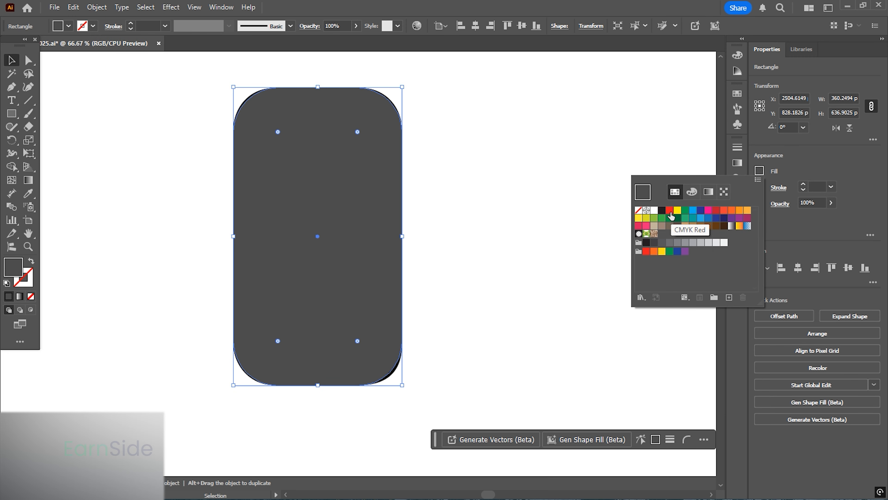
click(669, 211)
- Move the red rounded rectangle beside the phone icon, to X 3000 px
click(427, 217)
drag(309, 168, 316, 209)
scroll(285, 150, up, 2)
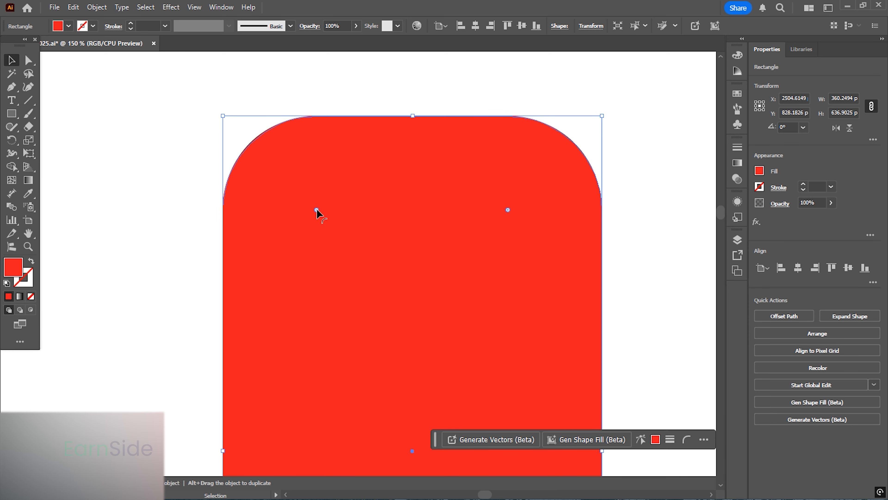
scroll(159, 119, down, 2)
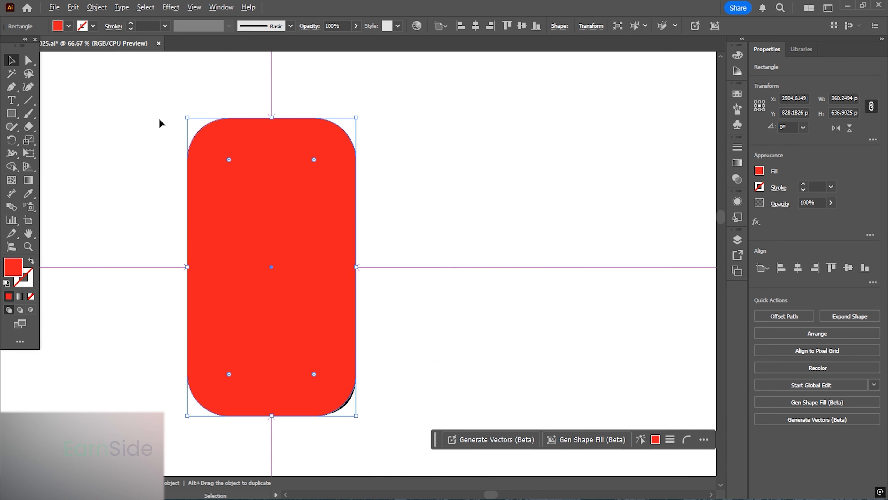
click(429, 181)
click(251, 200)
drag(310, 223, 496, 208)
drag(256, 205, 290, 287)
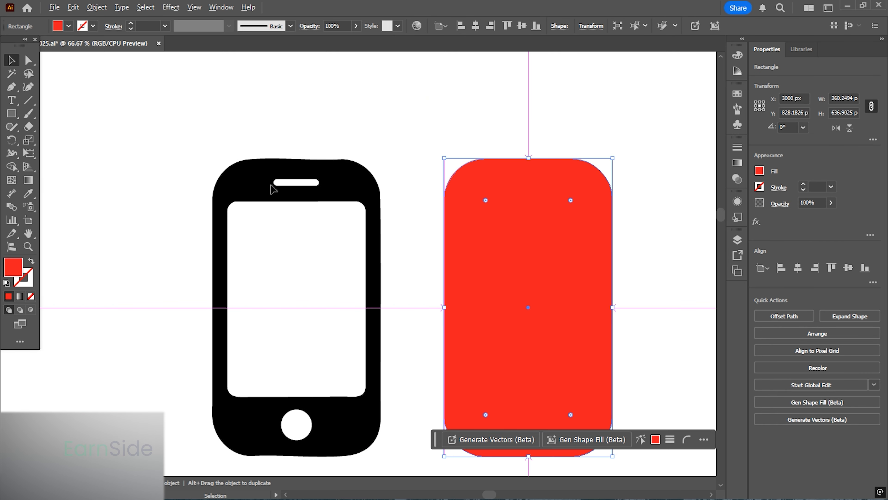
scroll(271, 186, up, 2)
scroll(245, 144, down, 2)
drag(288, 243, 285, 187)
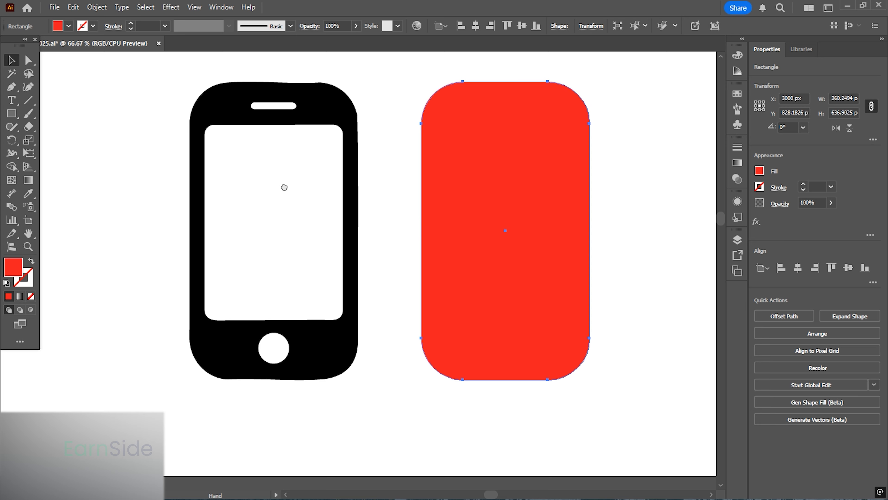
- Draw a rectangle over the phone's screen area, about 296 × 418 px, and slightly round its corners
click(127, 122)
click(14, 116)
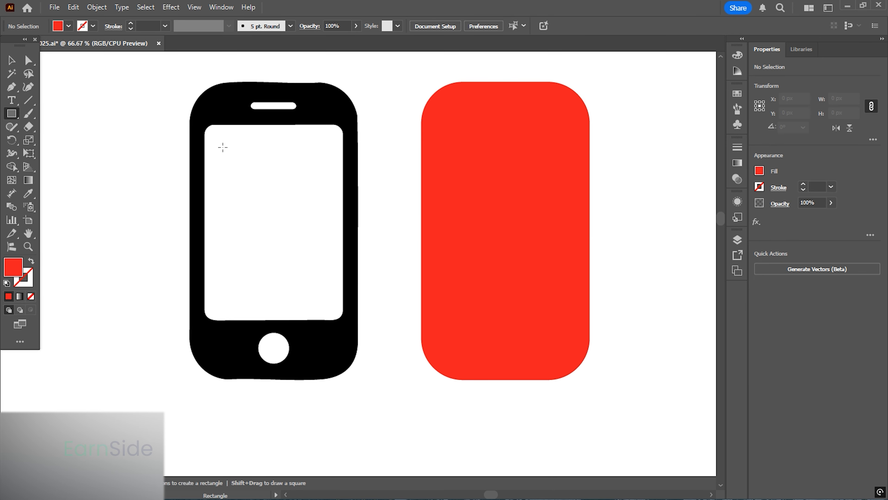
drag(205, 124, 344, 320)
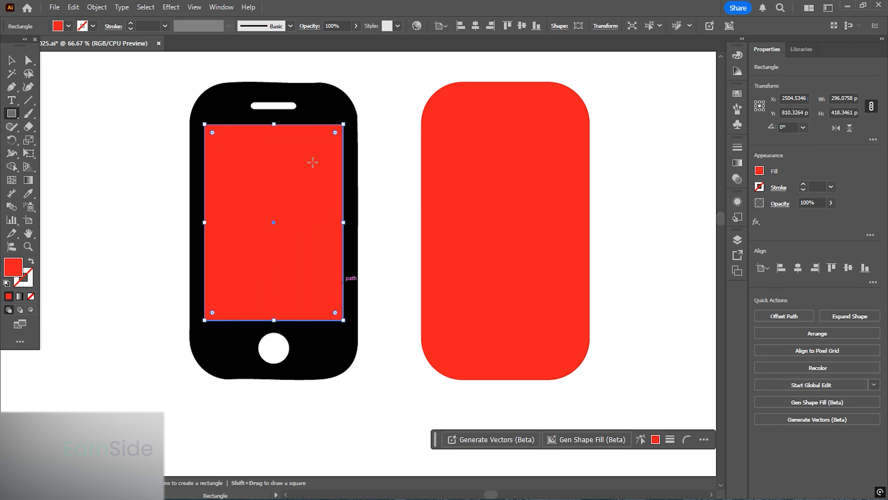
drag(211, 133, 216, 137)
scroll(196, 119, up, 4)
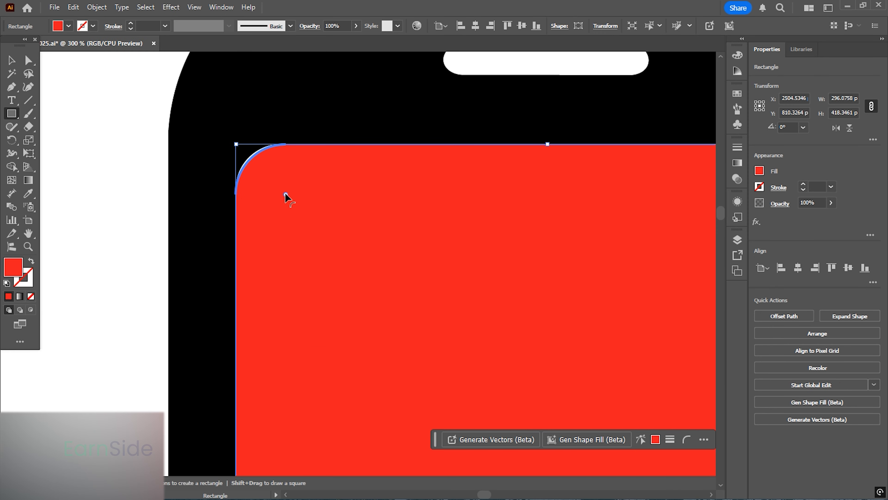
drag(285, 194, 281, 192)
scroll(161, 138, down, 4)
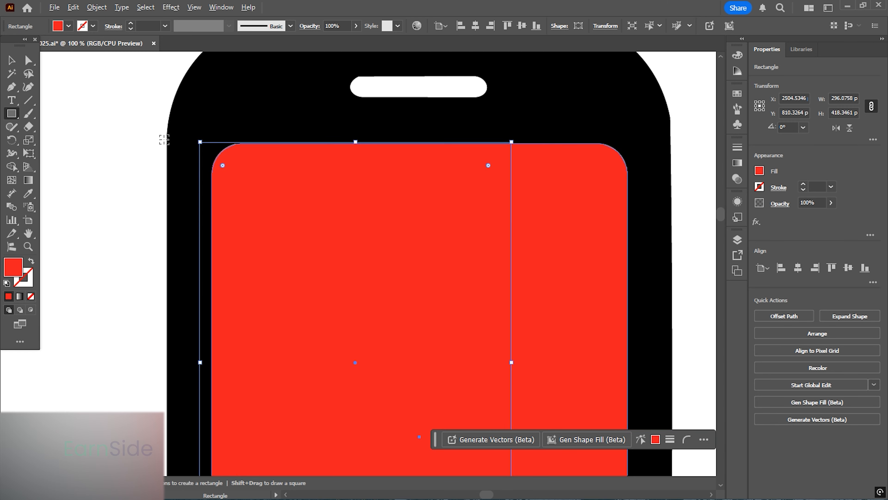
- Select the screen rectangle with the red body and align them horizontally centered on the body
click(11, 61)
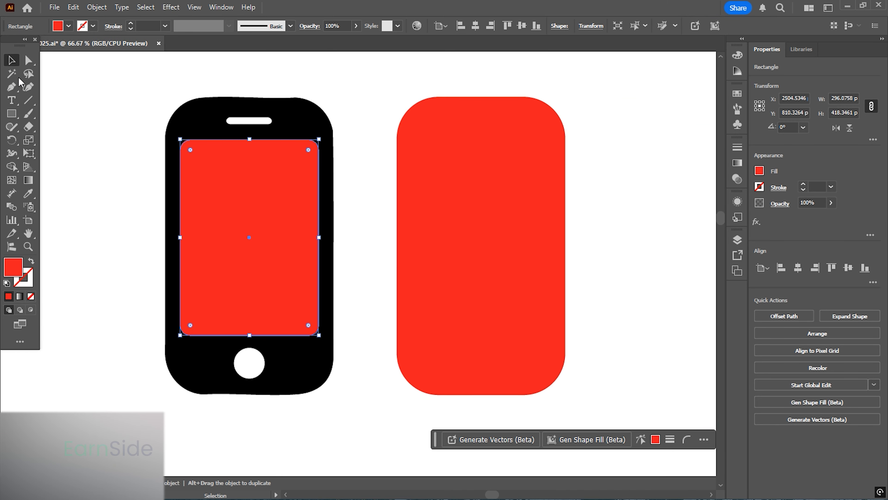
shift+click(488, 210)
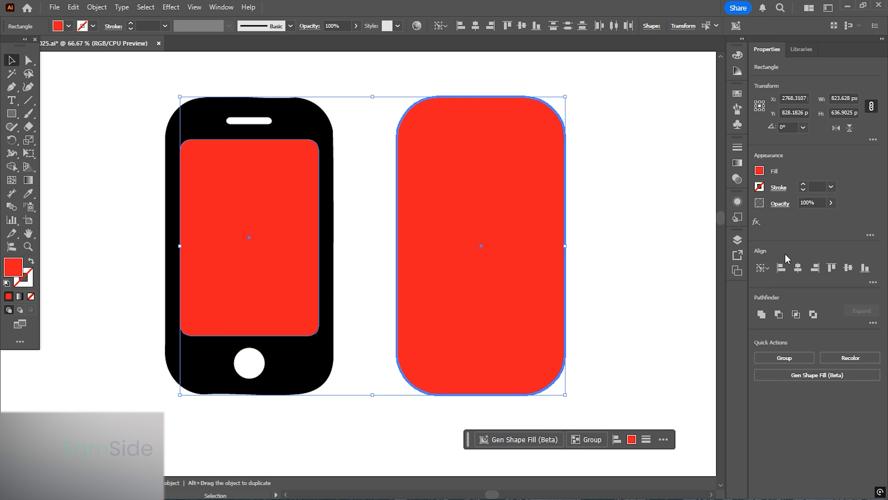
click(798, 268)
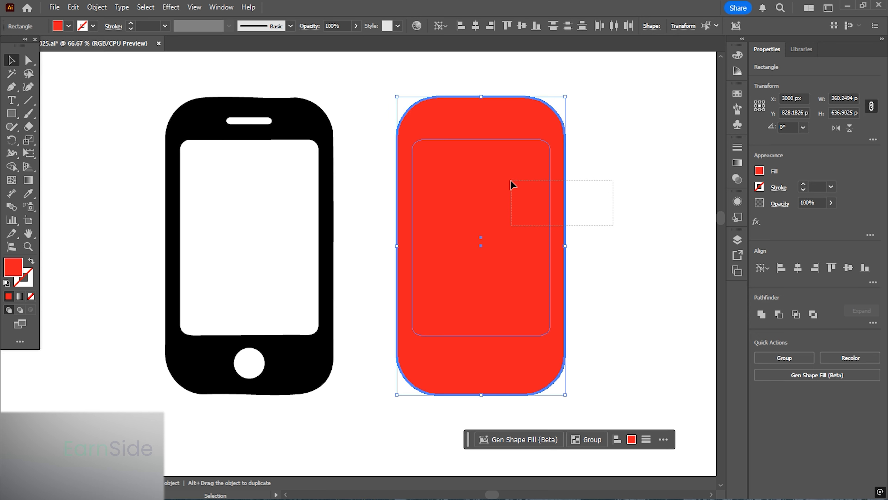
drag(511, 180, 510, 180)
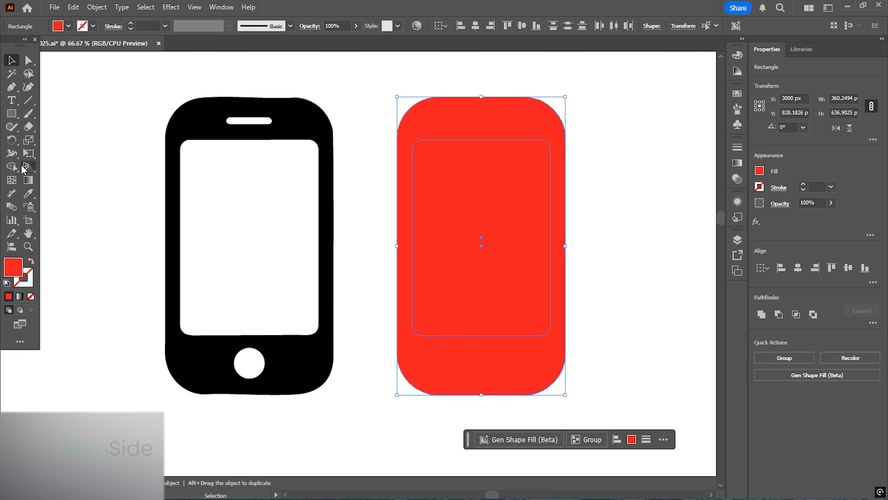
- Cut the screen area out of the red body with the Shape Builder tool
click(11, 167)
alt+click(464, 219)
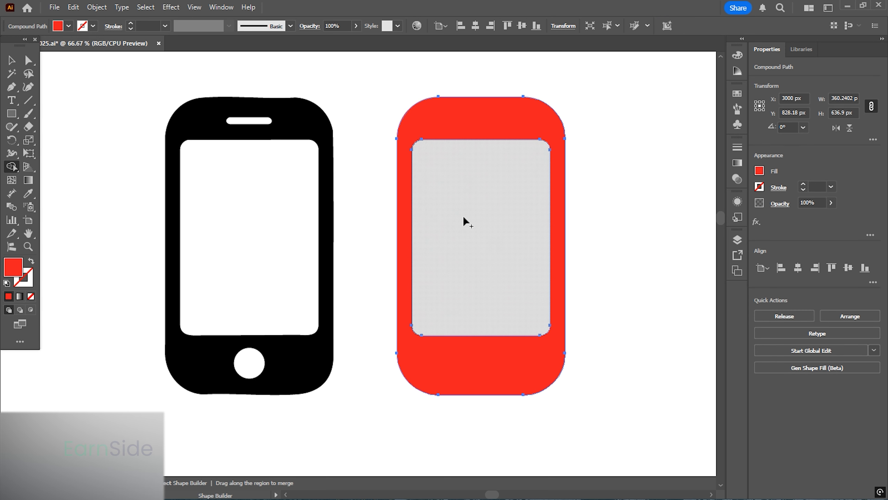
click(11, 60)
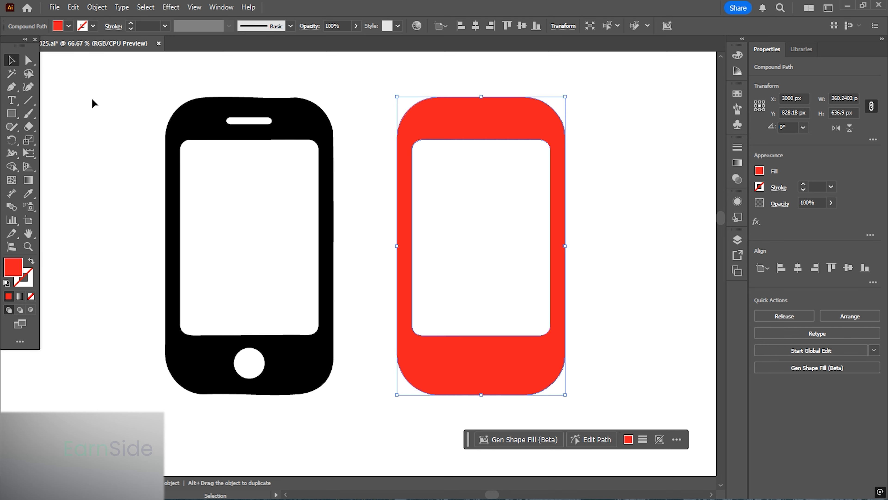
- Draw a rectangle over the phone's speaker slot, about 98 × 15 px
click(141, 102)
scroll(233, 96, up, 3)
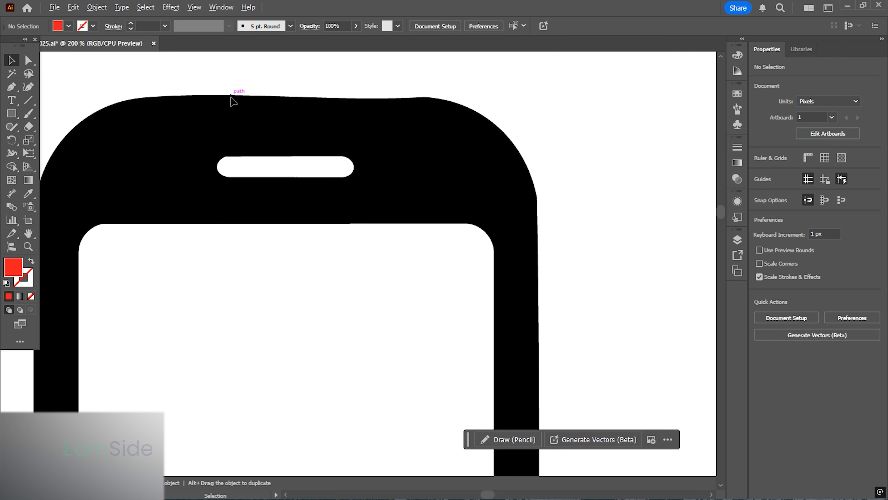
scroll(220, 121, up, 1)
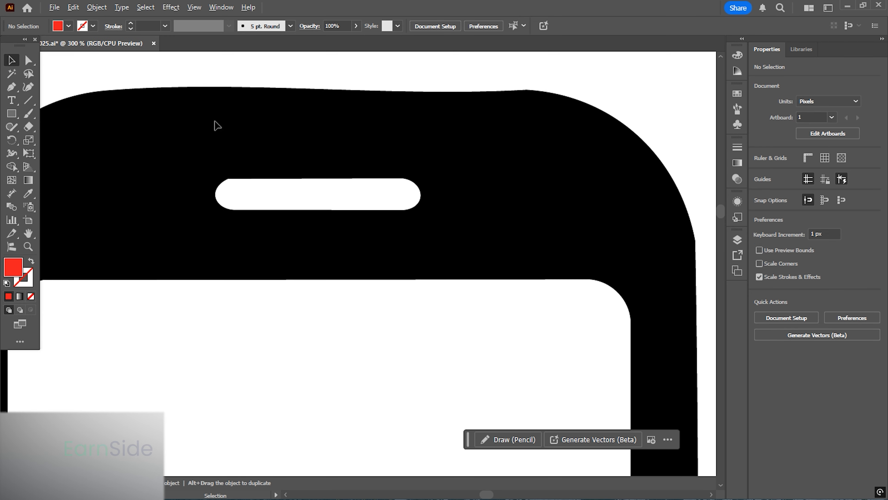
click(11, 113)
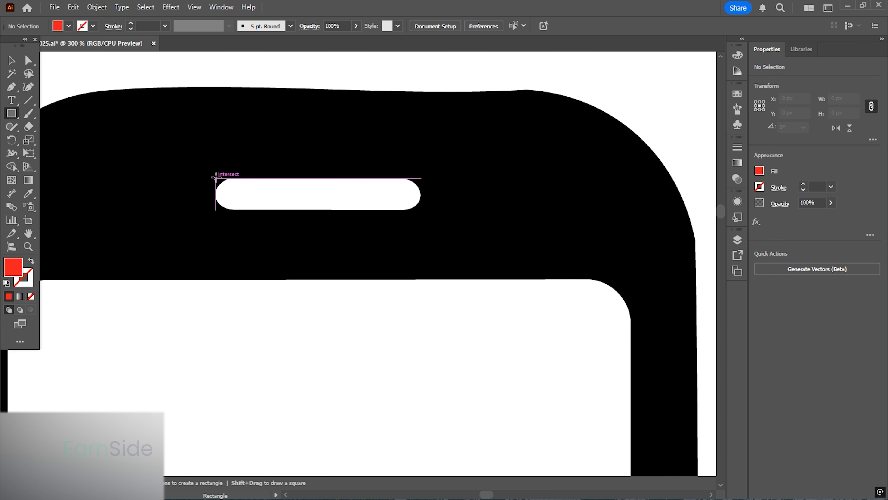
drag(216, 178, 365, 210)
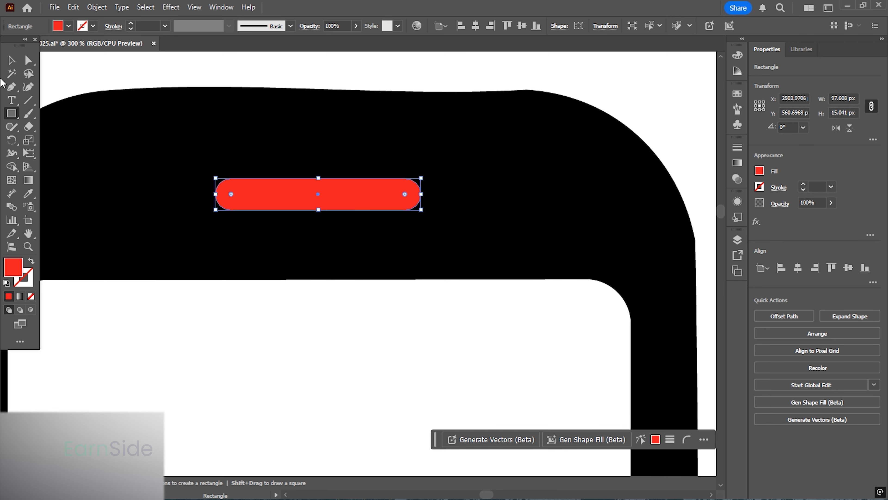
- Select the speaker rectangle together with the red phone body and align them horizontally centered
key(v)
scroll(260, 204, down, 2)
shift+click(565, 202)
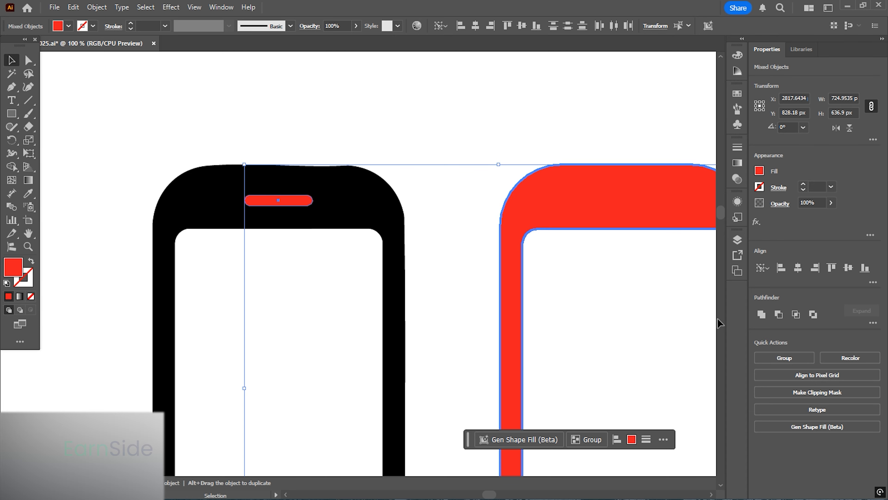
click(798, 268)
drag(539, 257, 561, 91)
drag(341, 262, 376, 125)
- Draw a circle over the phone's home button, about 66 × 66 px, with the Ellipse tool
scroll(292, 256, up, 3)
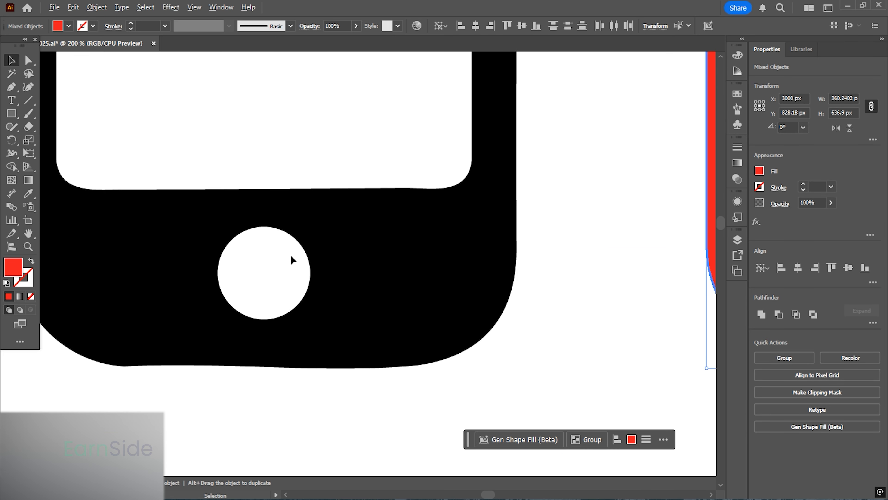
click(12, 114)
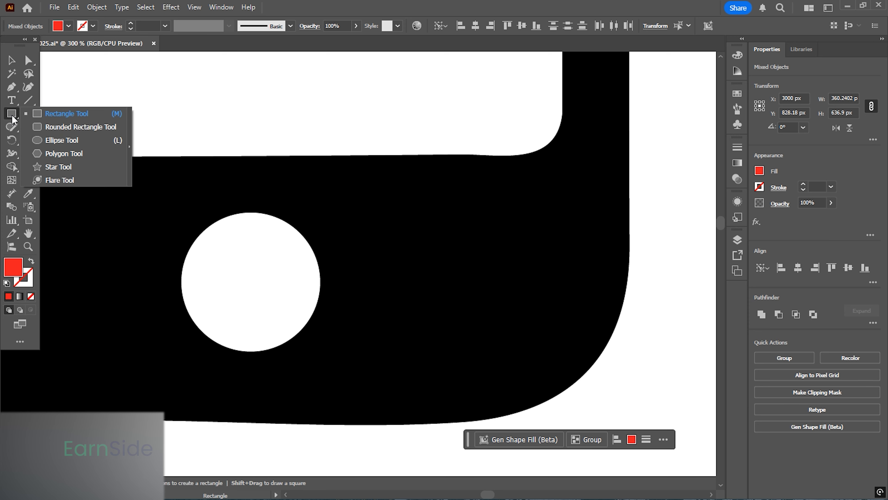
click(62, 140)
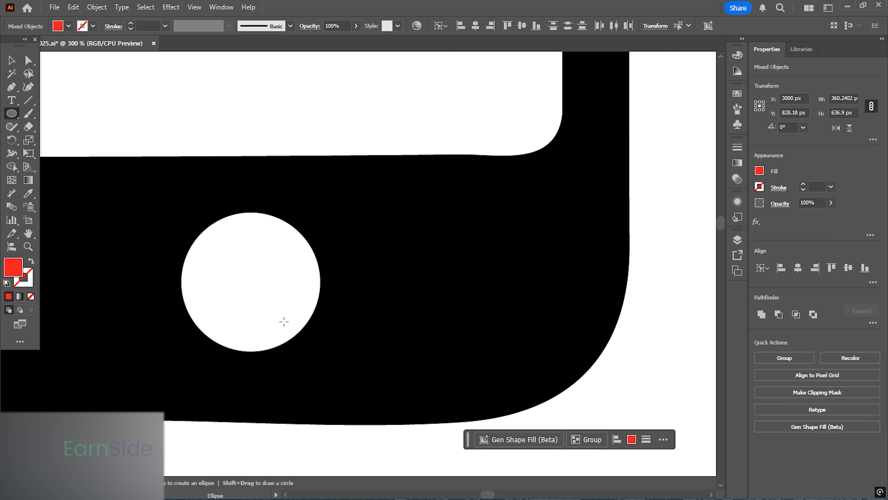
drag(251, 282, 310, 350)
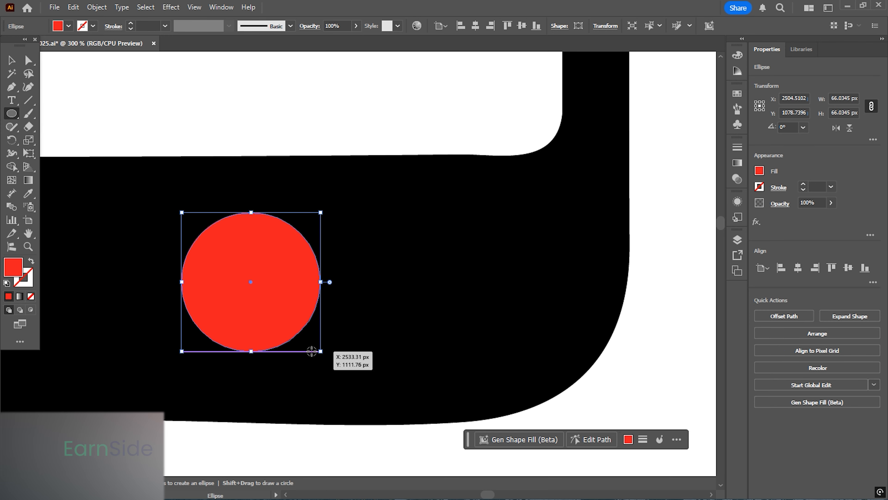
- Select the home-button circle with the red phone body and center them horizontally
click(12, 61)
scroll(222, 269, down, 3)
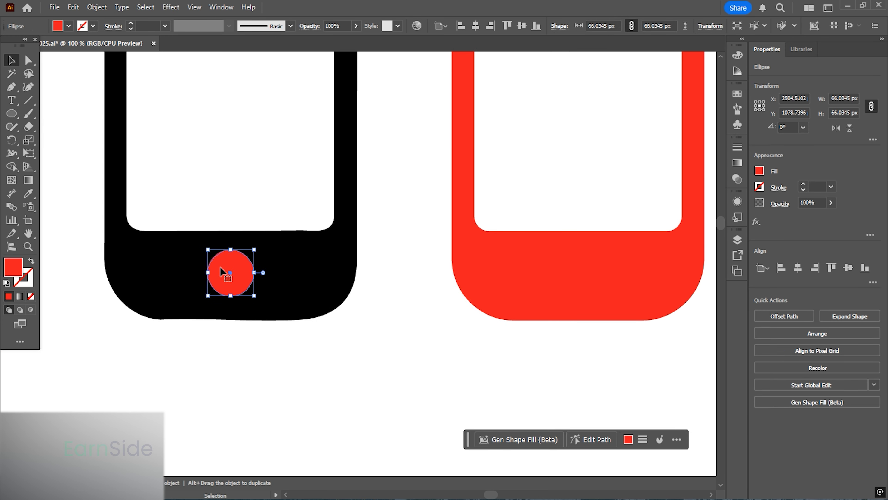
drag(356, 312, 256, 290)
shift+click(423, 248)
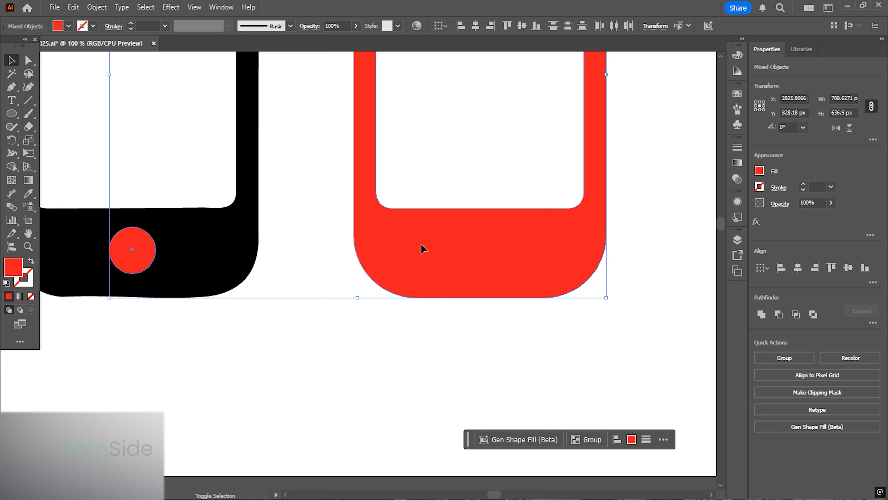
click(798, 267)
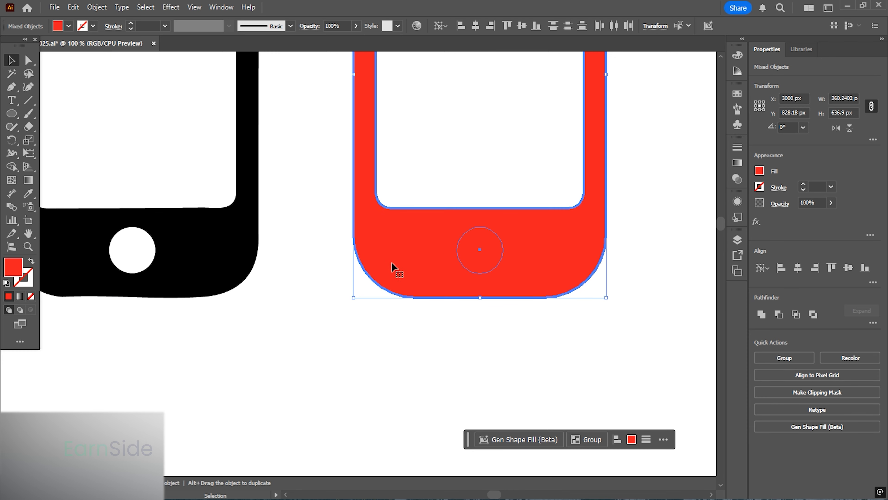
- Select all red phone parts and cut the speaker slot and home button out of the body with the Shape Builder tool
scroll(394, 263, down, 2)
drag(386, 261, 381, 294)
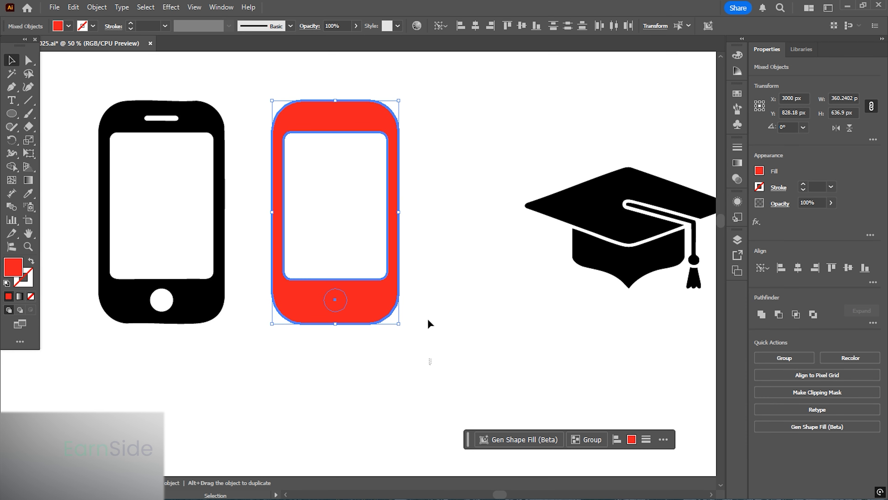
drag(431, 365, 254, 74)
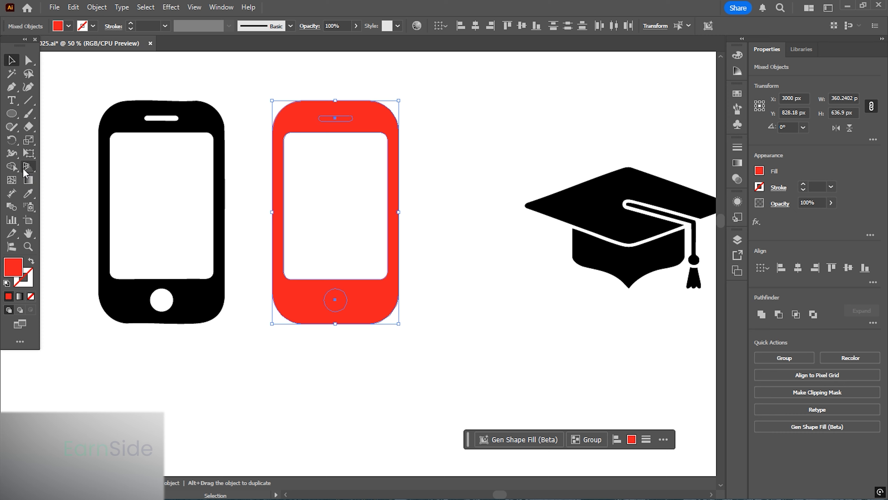
click(11, 168)
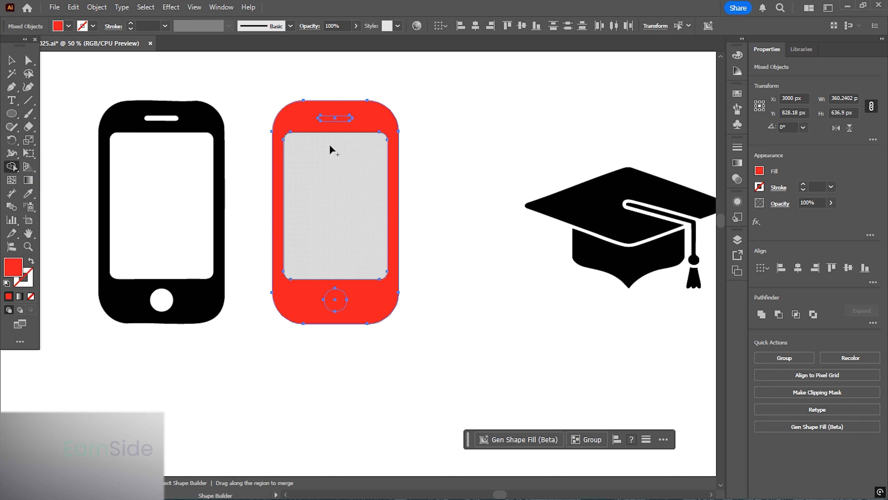
alt+click(342, 120)
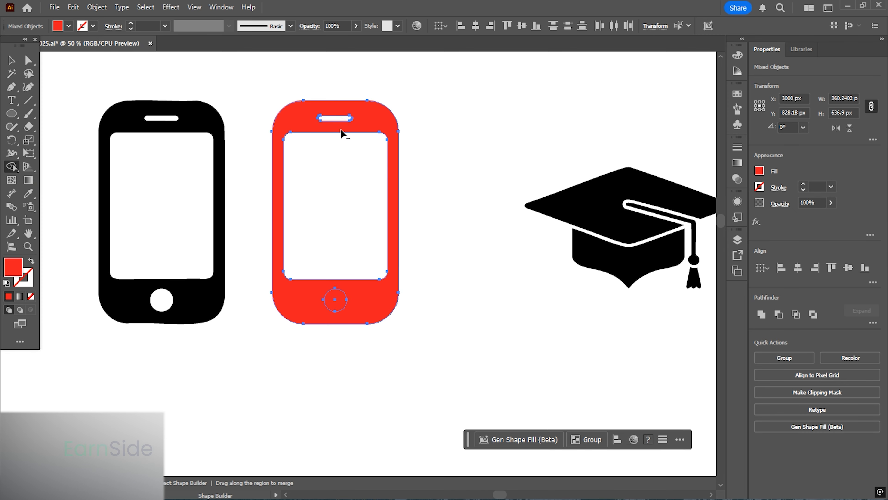
alt+click(340, 307)
- Change the traced phone's fill to black by sampling the original icon's colour in the Color Picker
click(12, 60)
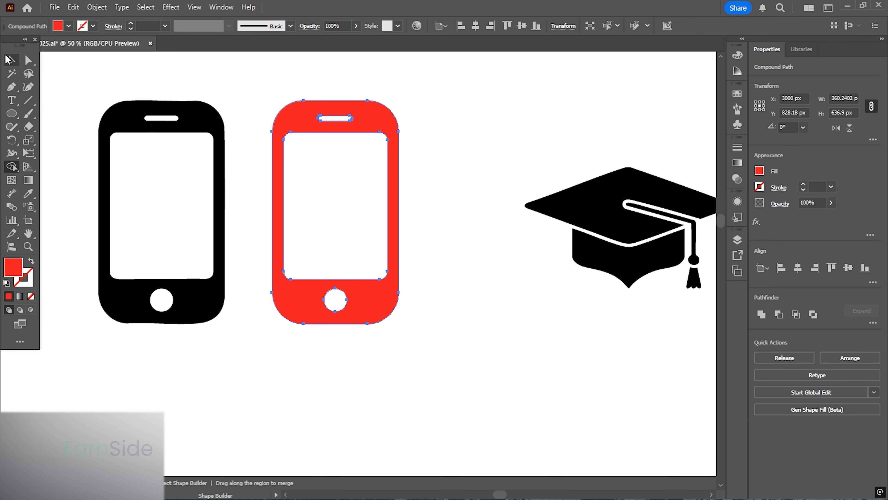
click(427, 271)
click(382, 292)
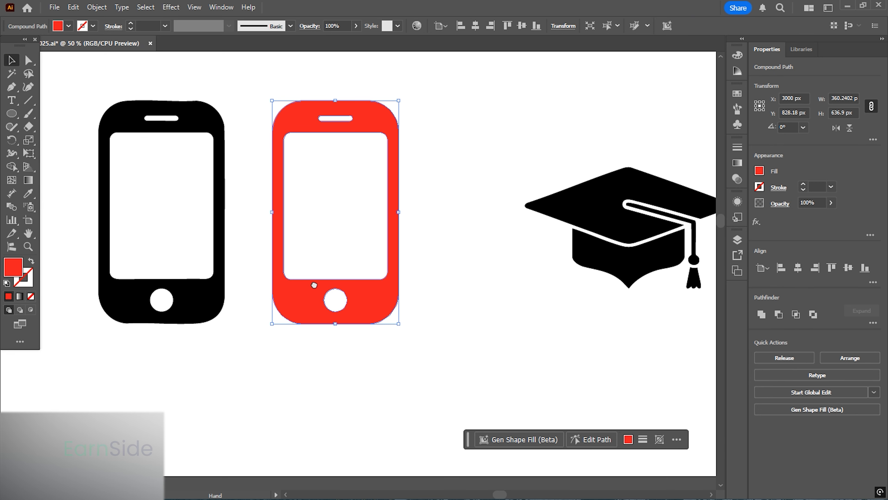
scroll(367, 288, left, 2)
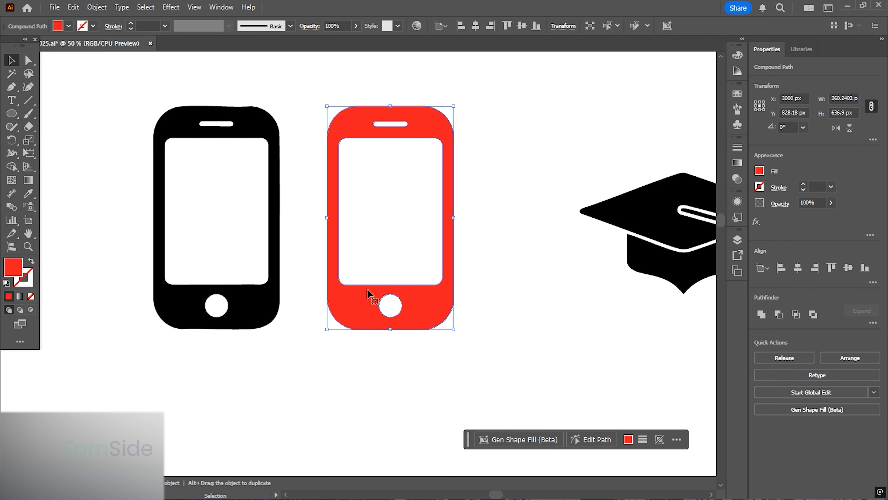
double_click(14, 268)
click(484, 199)
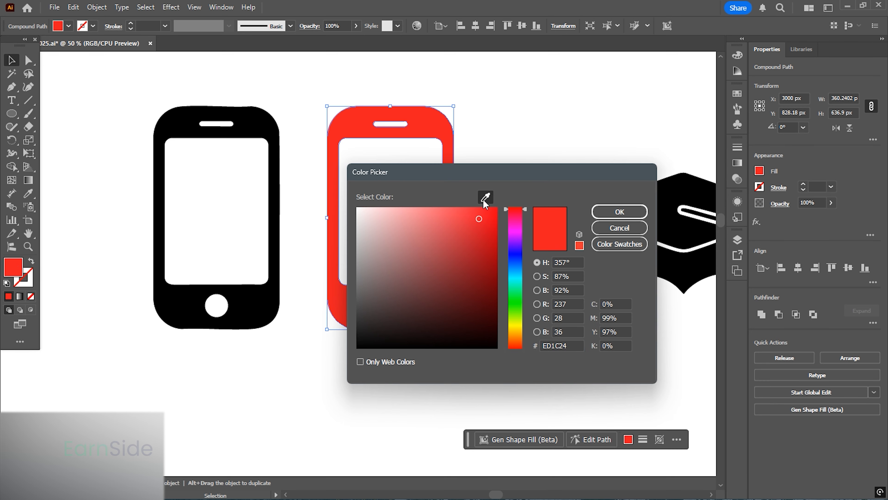
click(253, 300)
click(610, 215)
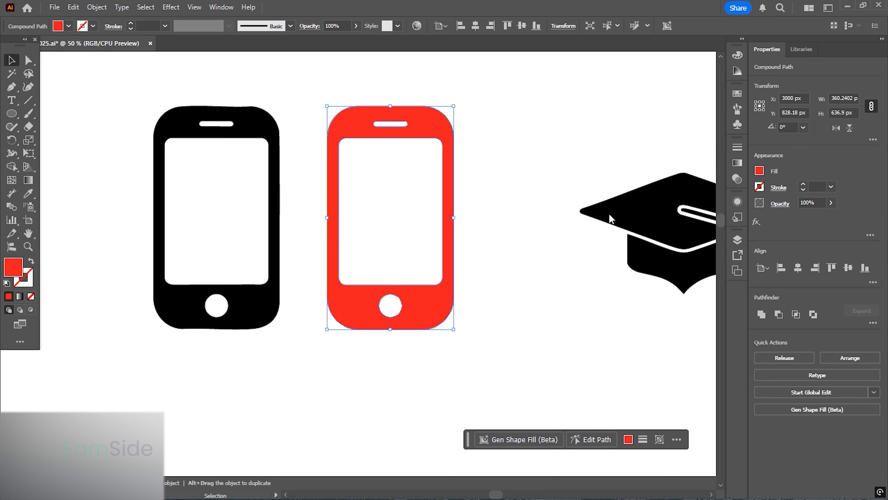
click(466, 233)
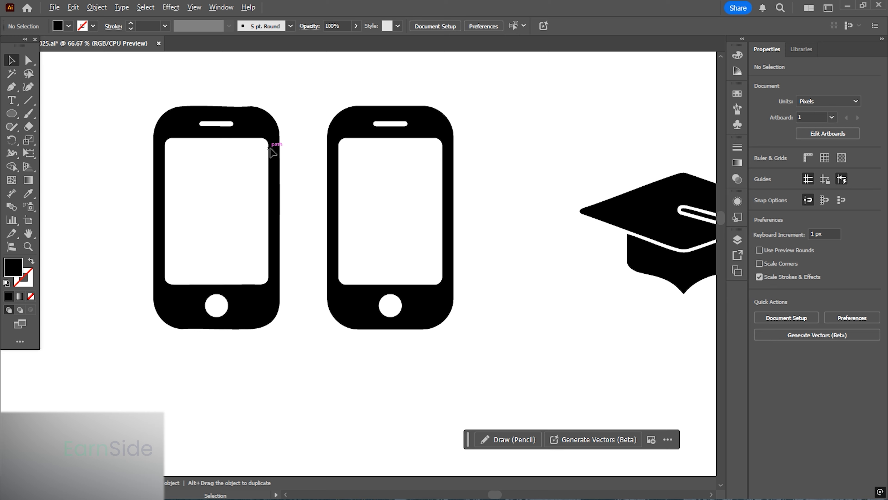
- Zoom in and examine the anchor points along the top corners of the original and traced phones
scroll(274, 154, up, 1)
scroll(276, 161, up, 2)
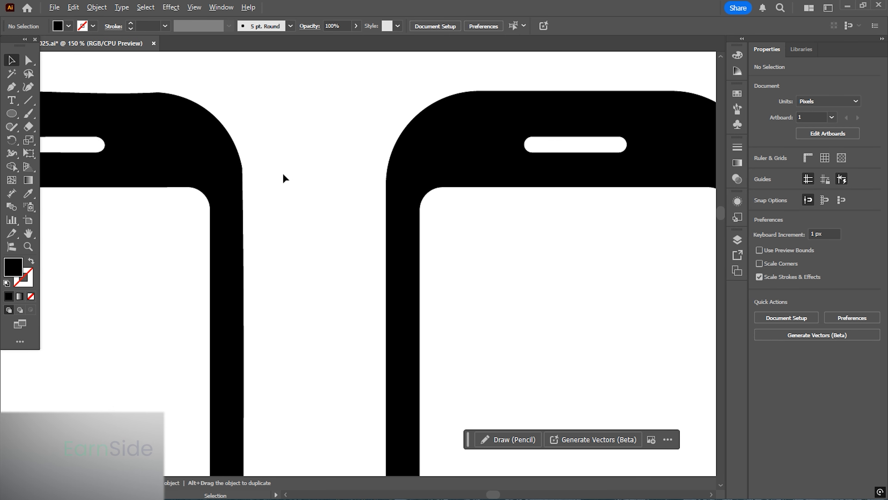
click(390, 194)
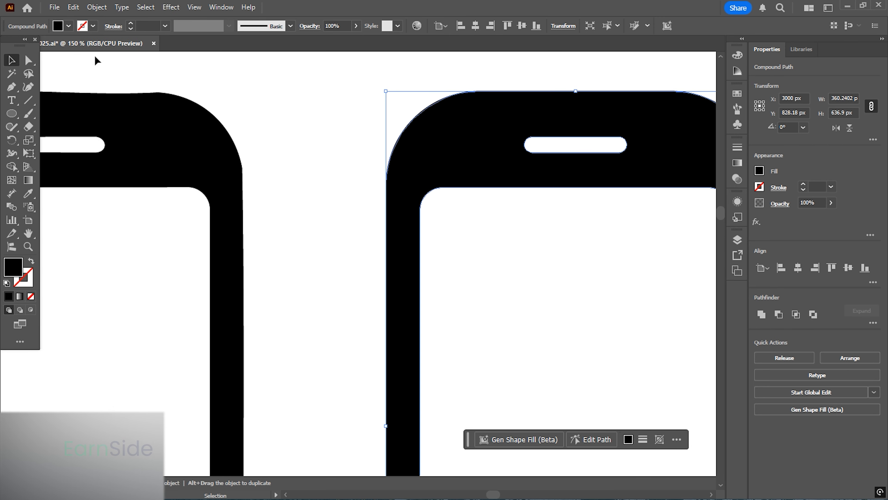
click(30, 61)
drag(108, 72, 482, 259)
click(301, 171)
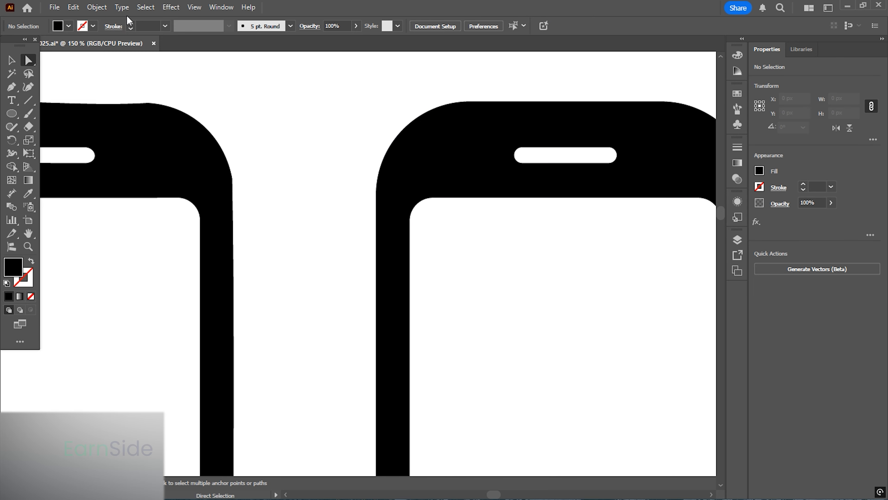
click(96, 7)
click(119, 132)
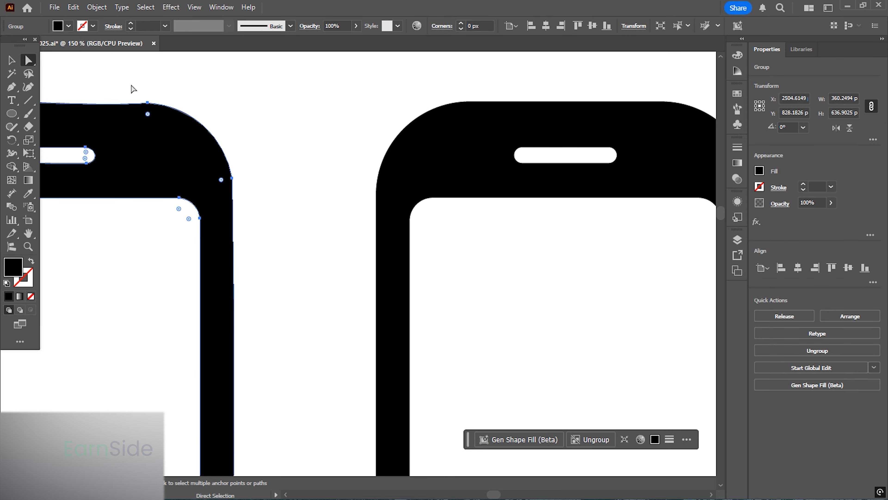
drag(124, 69, 487, 268)
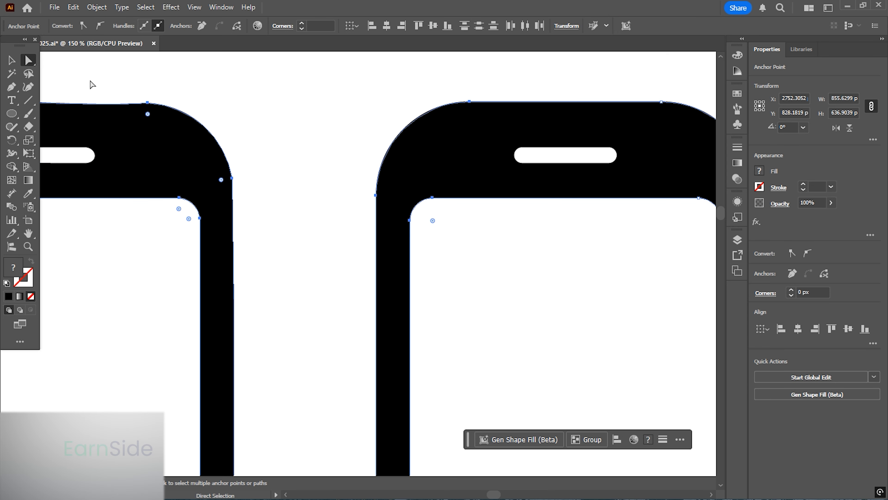
- Inspect the anchor points and handles of the traced phone's corners and speaker slot with the Direct Selection tool
click(147, 103)
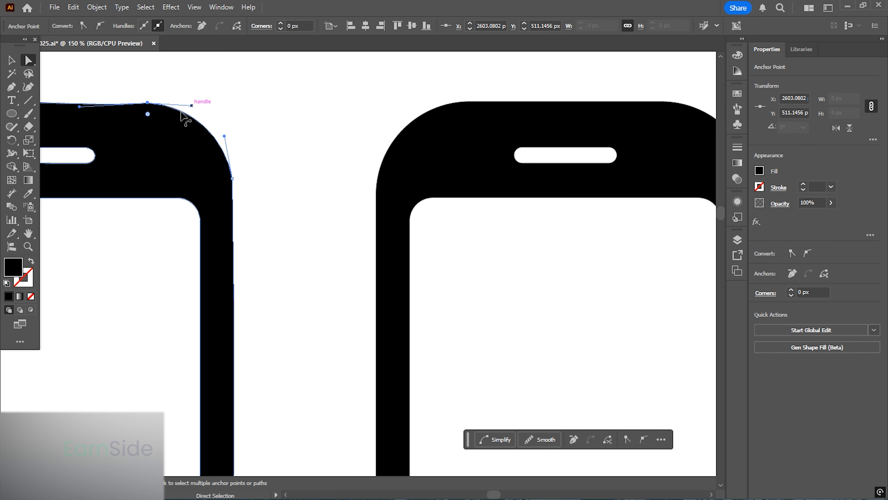
click(469, 102)
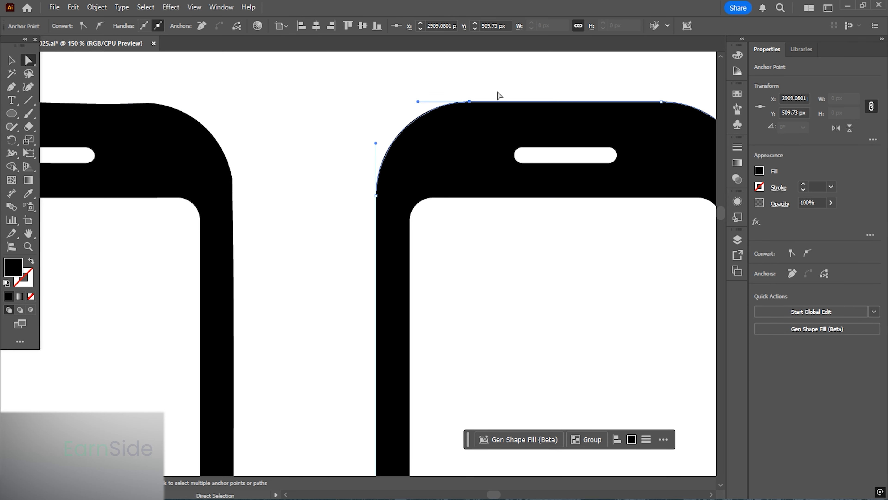
scroll(375, 105, down, 1)
drag(476, 186, 437, 190)
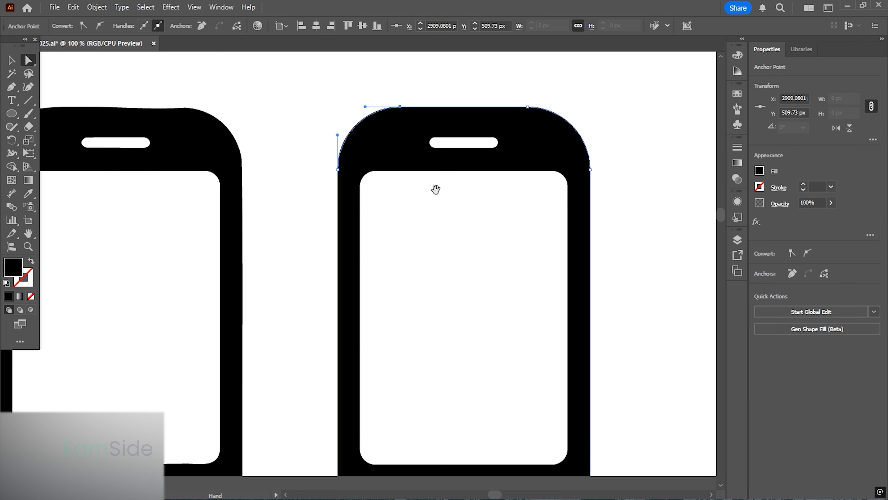
click(528, 108)
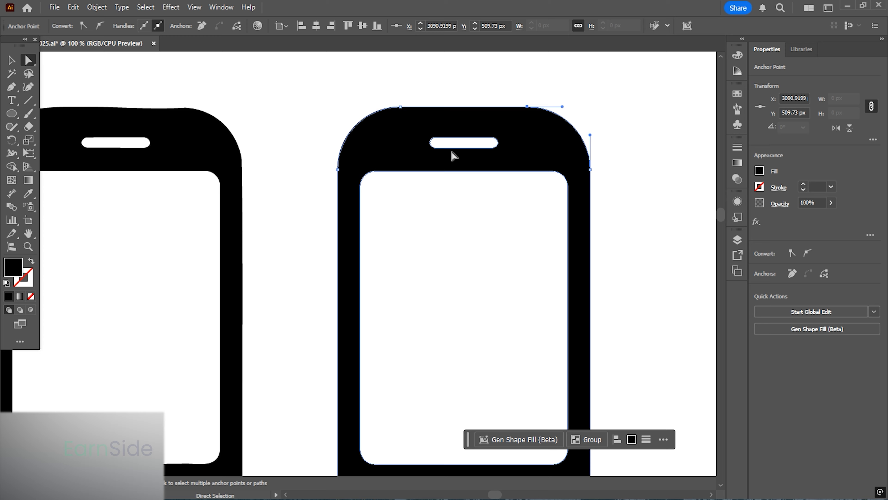
scroll(467, 146, up, 3)
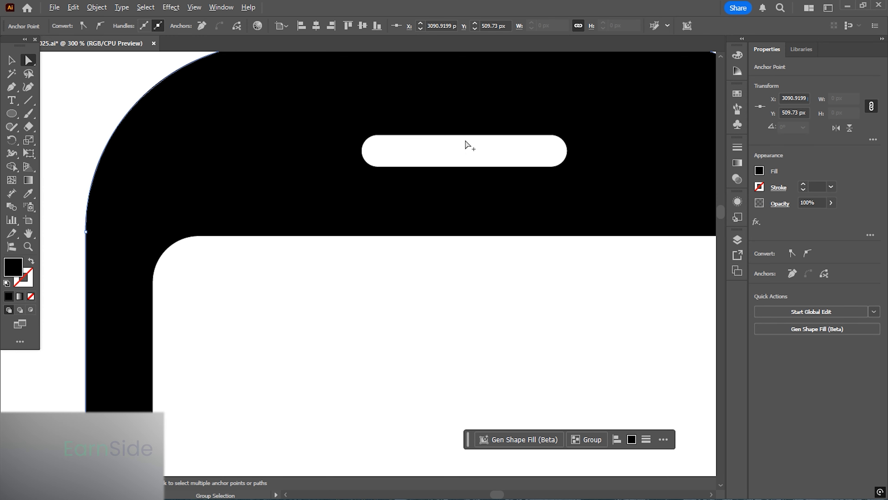
click(376, 136)
click(378, 136)
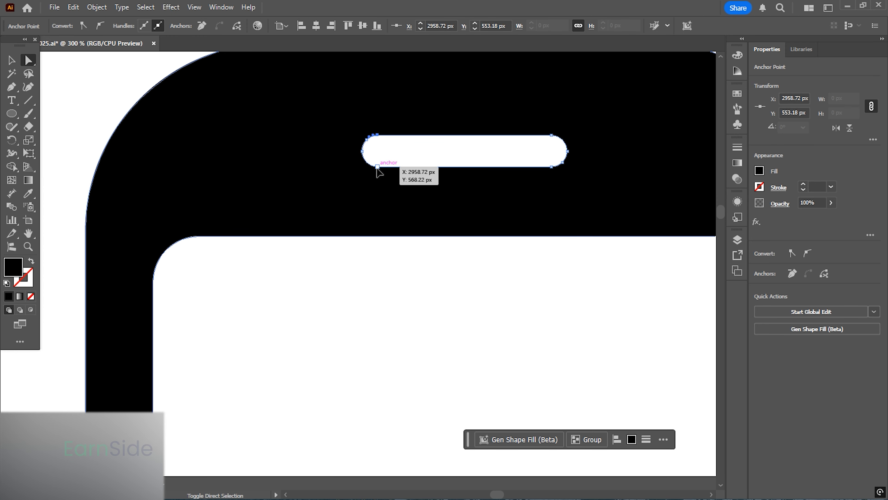
drag(377, 170, 370, 133)
scroll(363, 165, up, 2)
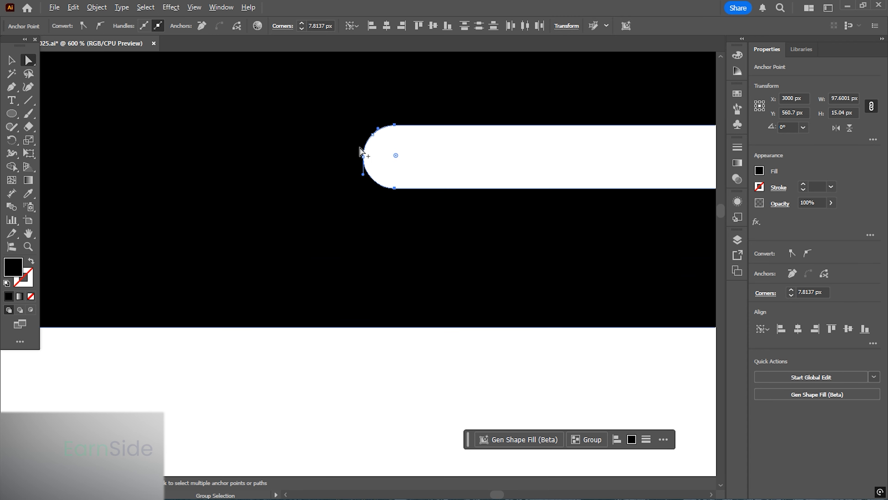
click(363, 159)
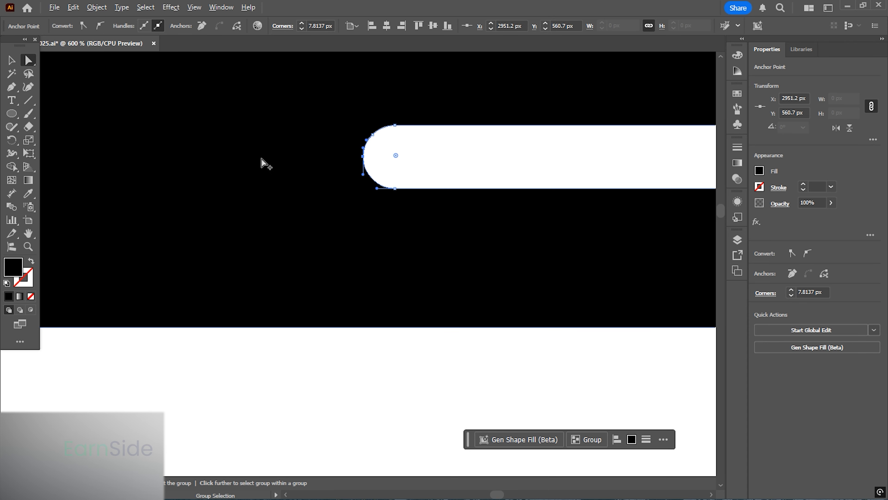
scroll(266, 164, down, 2)
scroll(381, 194, up, 3)
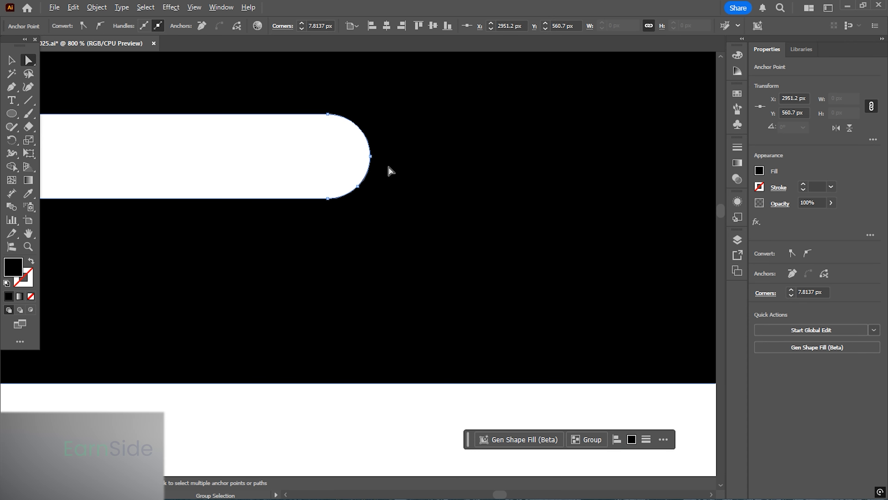
click(367, 158)
click(357, 186)
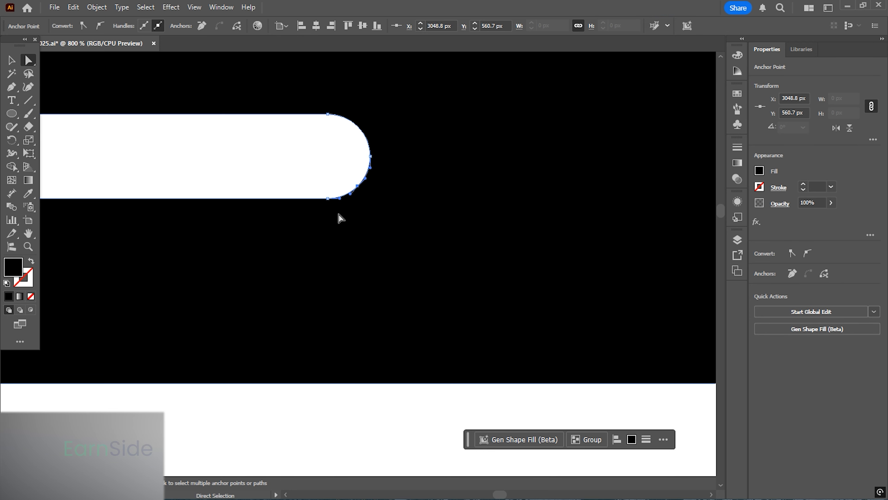
scroll(444, 171, down, 3)
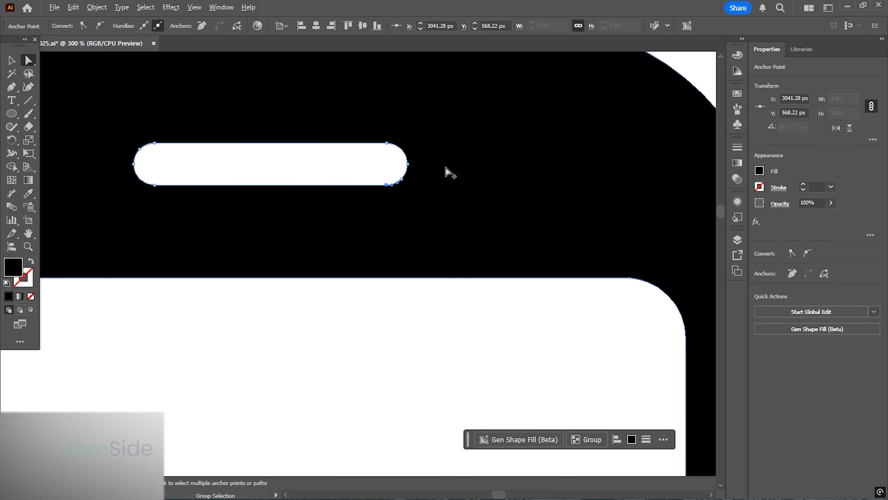
drag(225, 191, 684, 178)
drag(308, 219, 431, 269)
scroll(211, 189, up, 2)
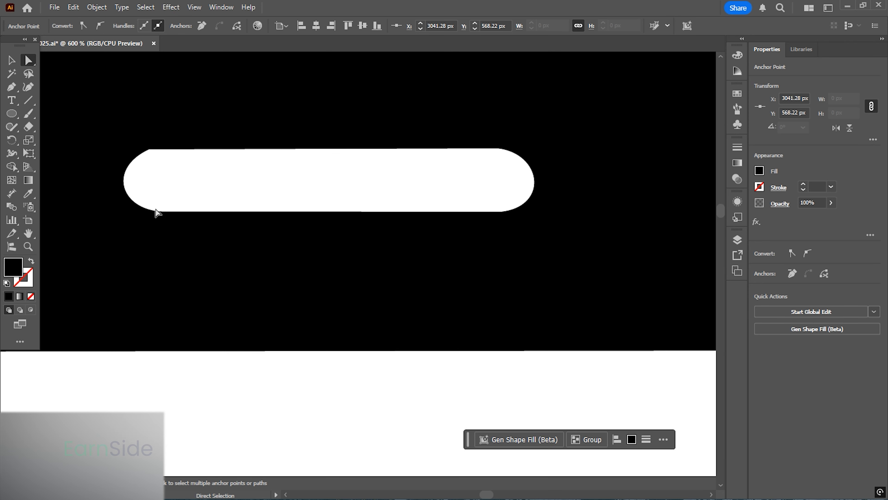
click(165, 212)
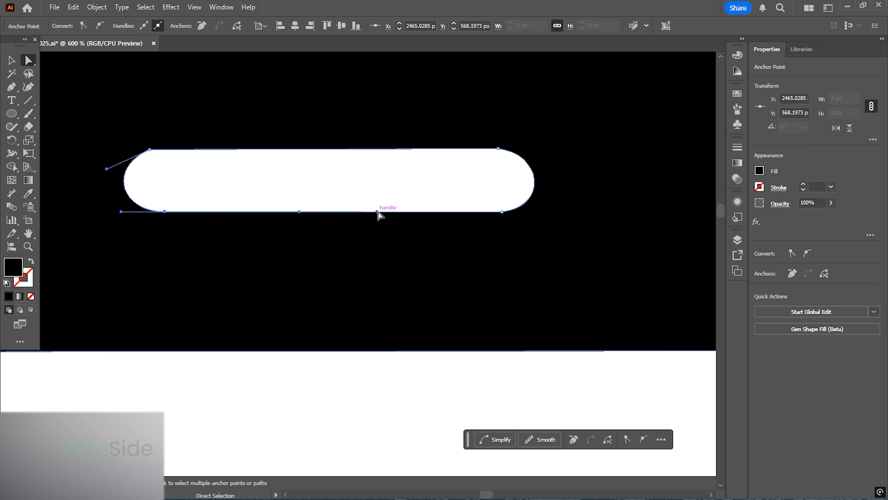
drag(379, 213, 376, 192)
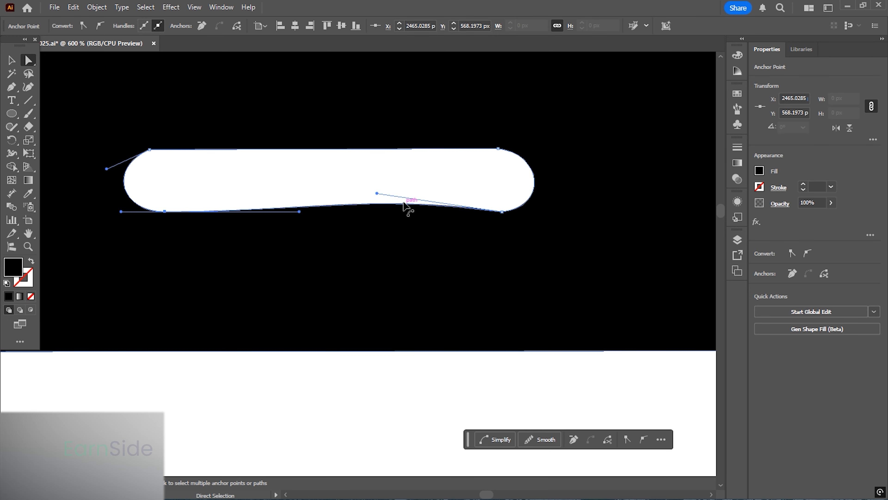
key(ctrl+z)
- Lock the original graduation cap icon so it cannot be selected while tracing
scroll(183, 184, down, 6)
drag(398, 248, 279, 146)
click(15, 60)
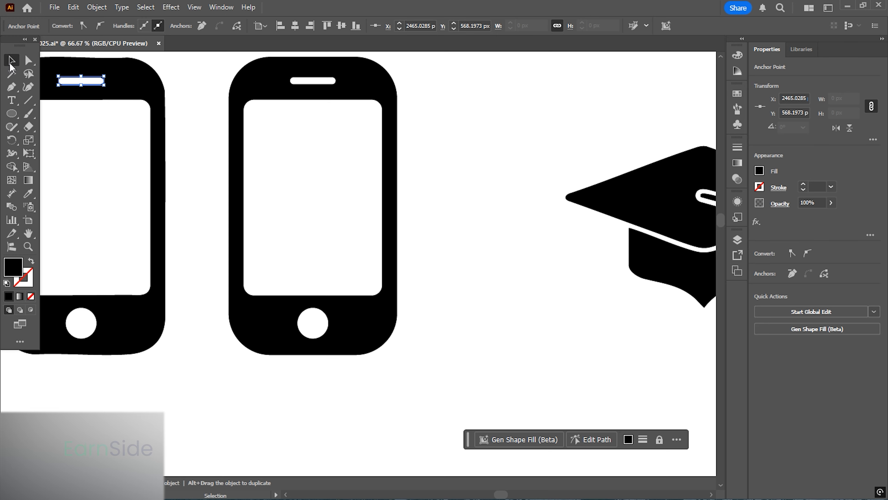
click(475, 213)
scroll(181, 196, down, 2)
drag(507, 270, 402, 247)
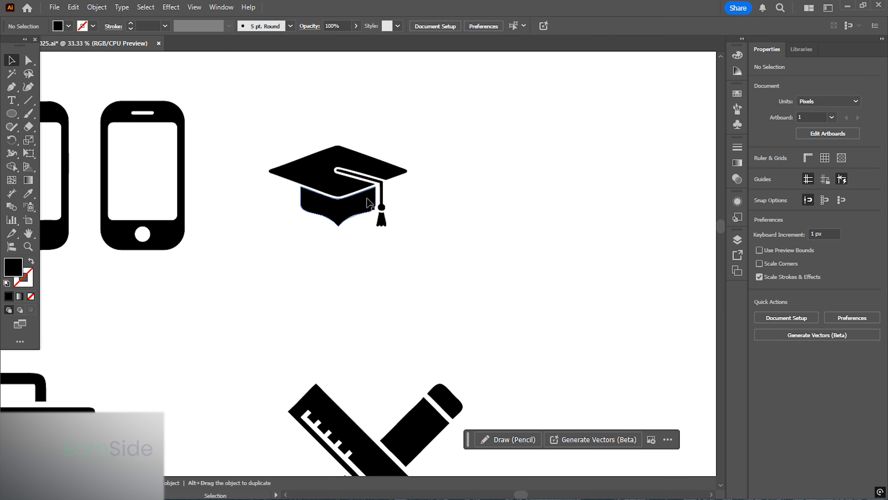
click(97, 7)
click(96, 7)
click(277, 168)
click(96, 7)
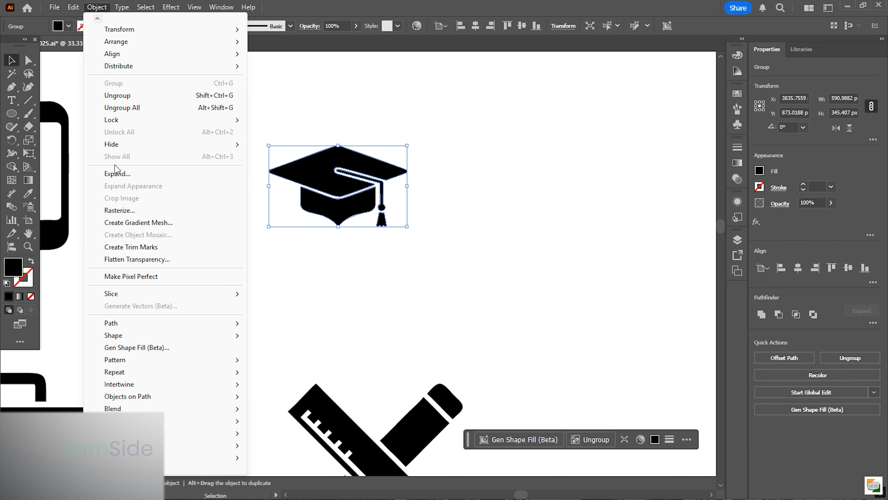
mouse_move(140, 121)
click(280, 120)
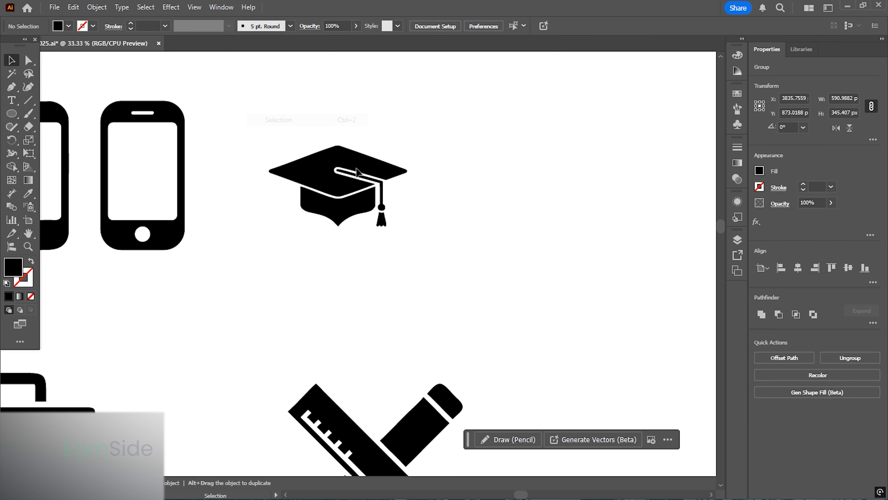
- Draw a black square about 414 px wide to the right of the graduation cap
scroll(357, 171, up, 3)
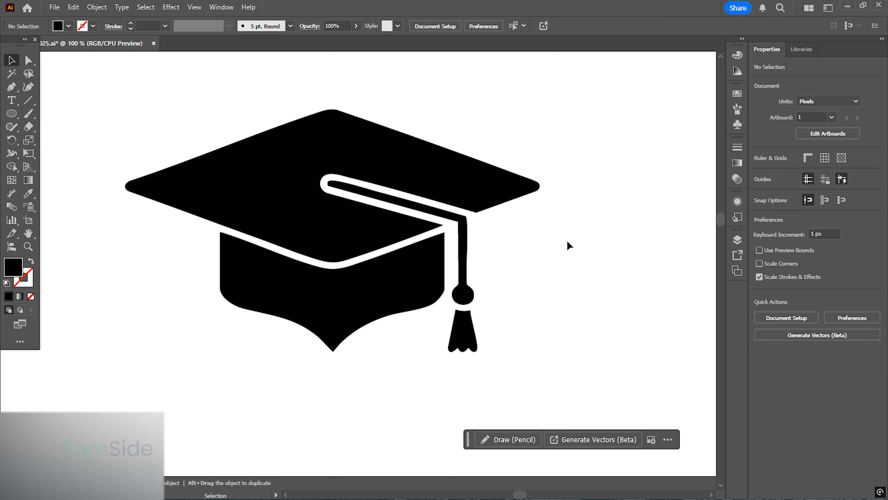
scroll(218, 149, down, 1)
scroll(435, 206, right, 2)
click(12, 114)
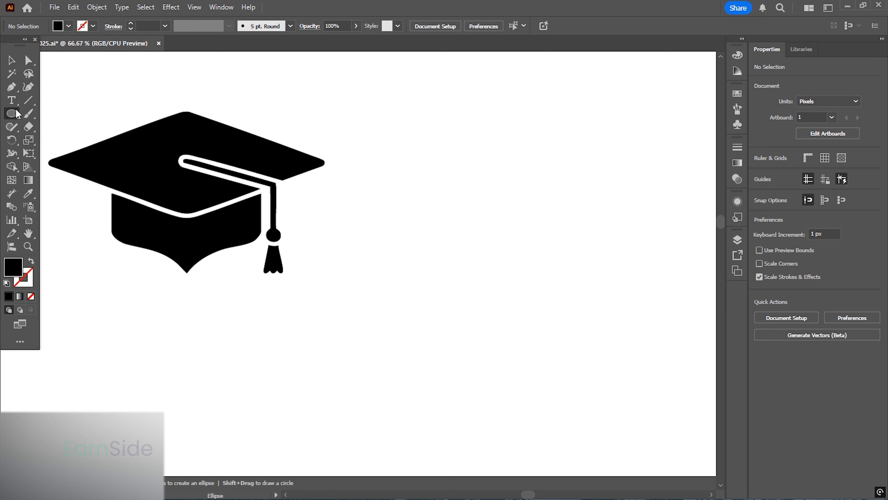
click(17, 114)
click(81, 115)
drag(431, 131, 625, 312)
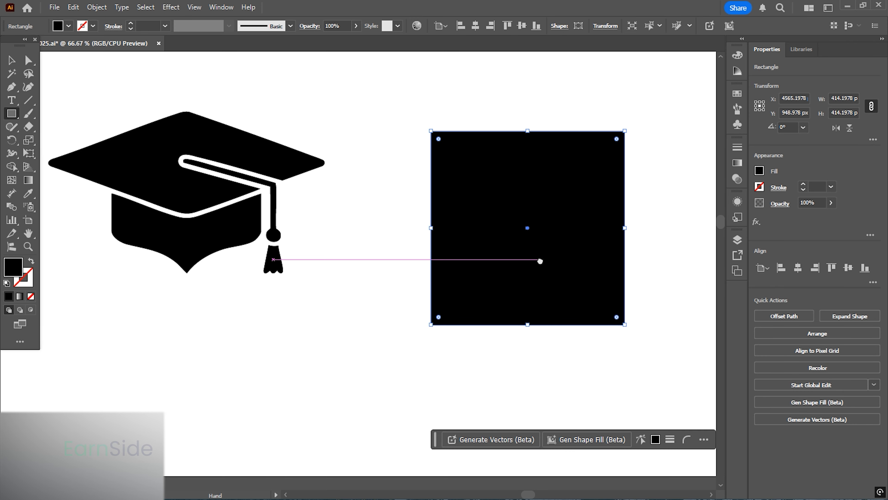
drag(540, 261, 500, 231)
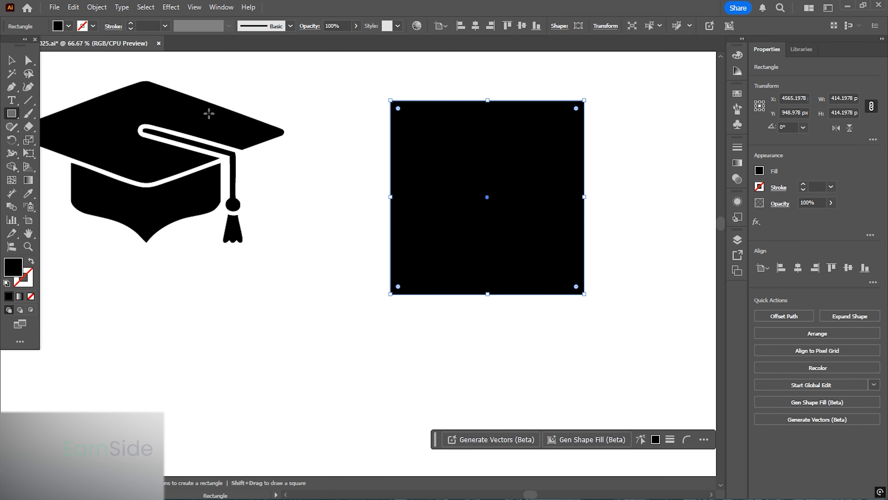
- Draw a vertical straight line with the Pen tool from the square's centre down past its bottom edge
click(11, 64)
click(460, 320)
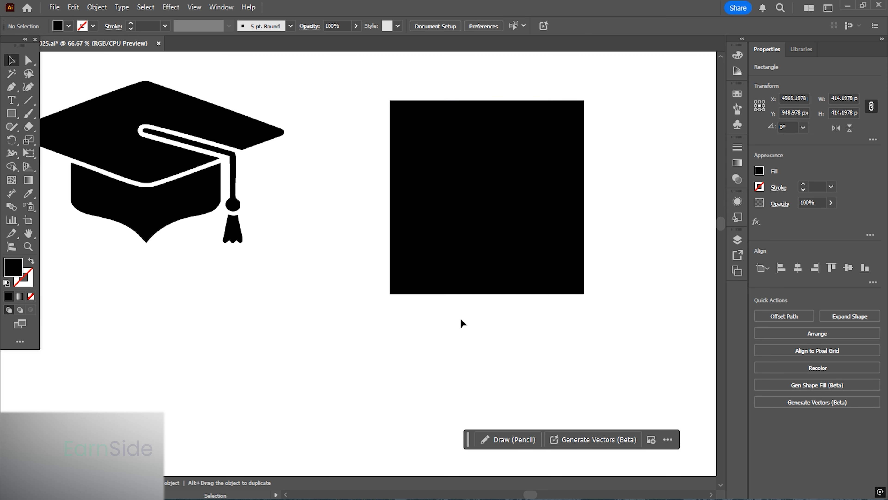
key(p)
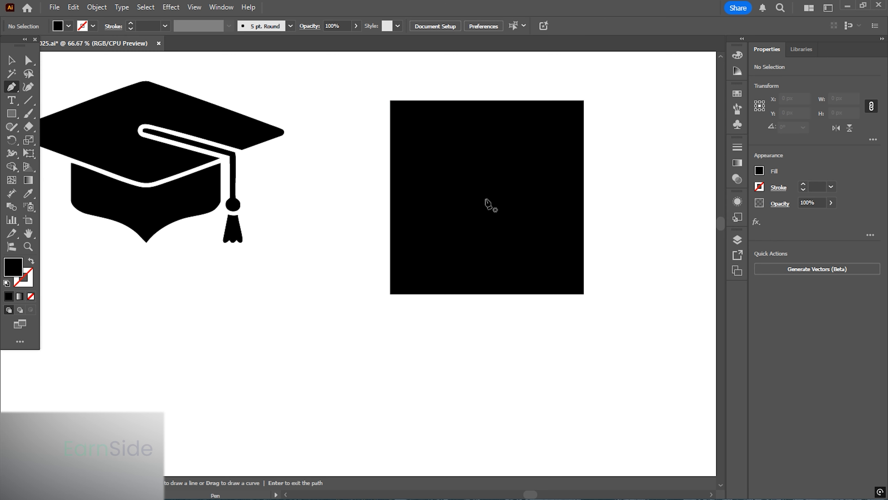
click(487, 198)
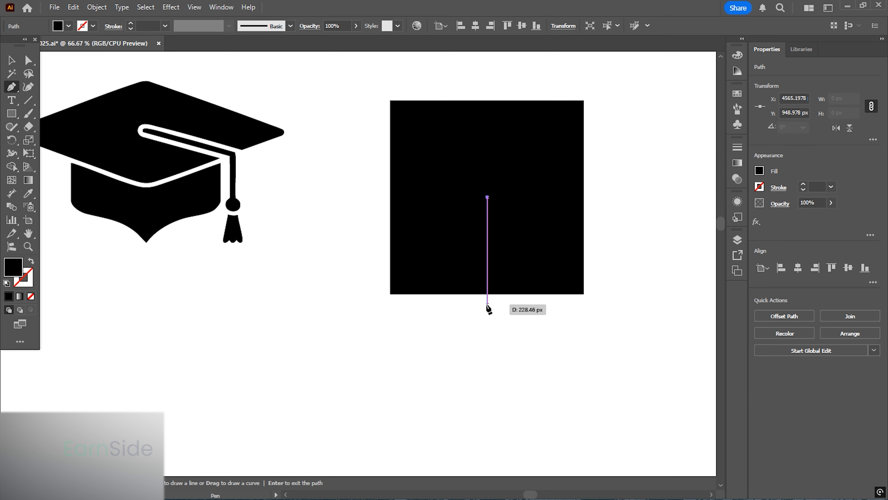
click(487, 304)
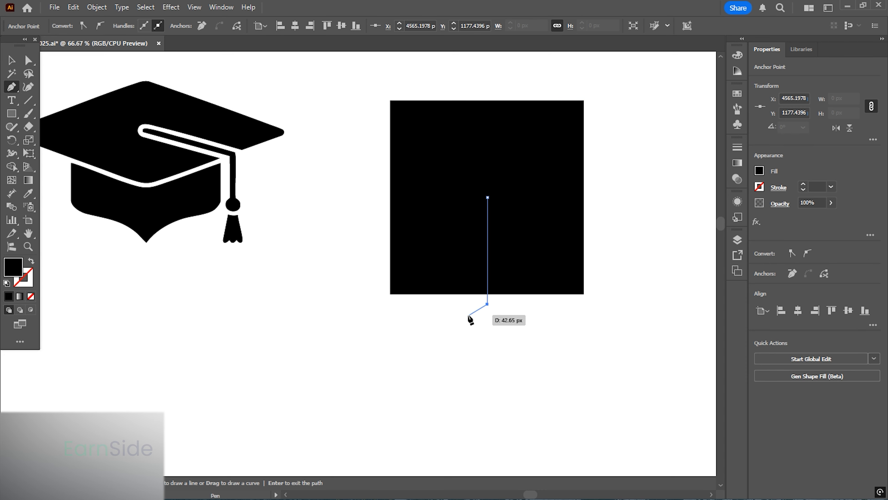
click(12, 63)
- Style the line with no fill and a thick red stroke by raising its stroke weight
click(760, 171)
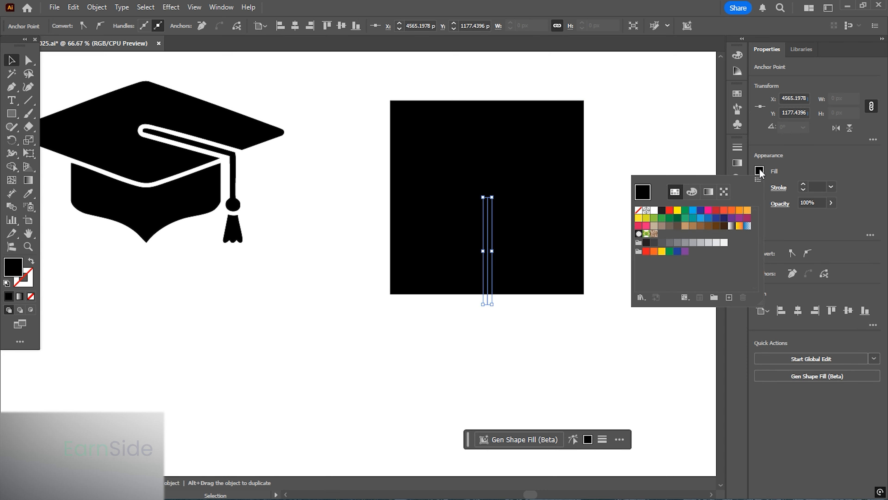
click(760, 171)
click(32, 262)
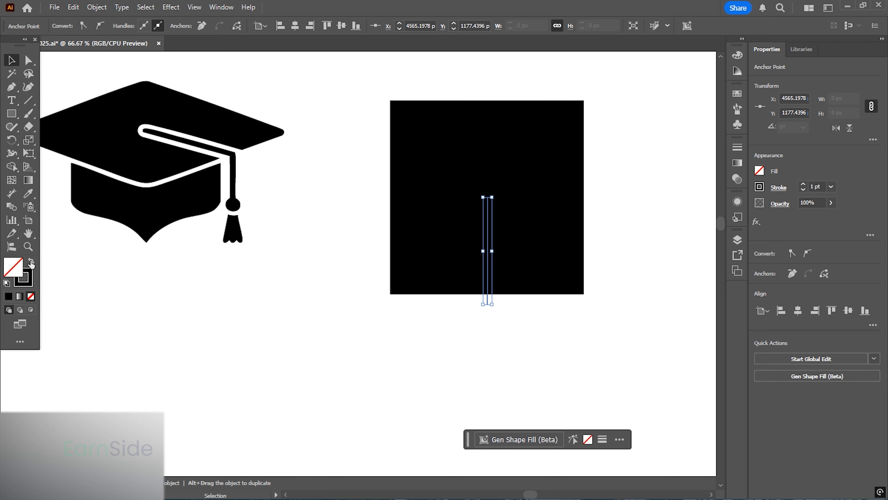
click(760, 187)
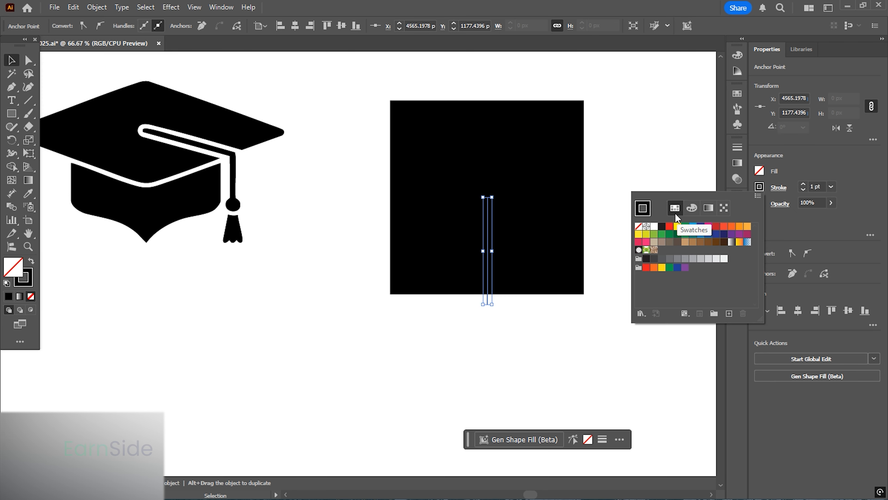
click(670, 227)
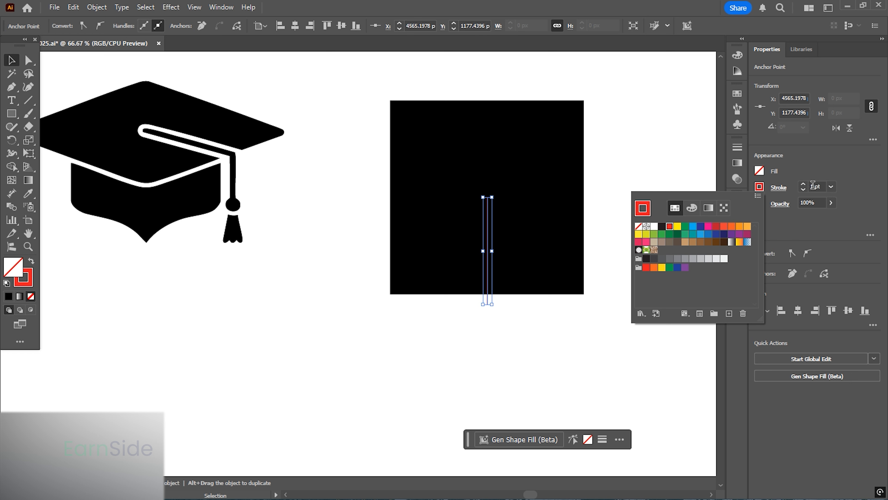
click(813, 186)
scroll(813, 185, up, 13)
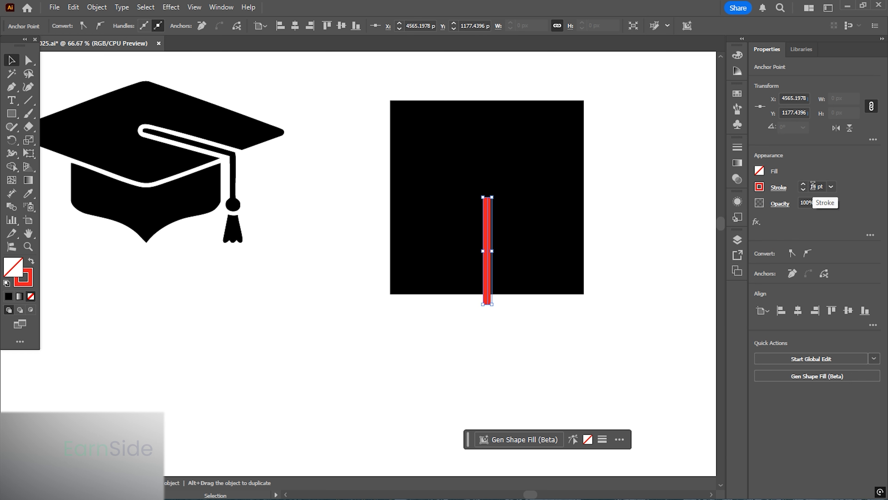
scroll(813, 186, up, 8)
scroll(813, 184, down, 3)
scroll(813, 185, down, 2)
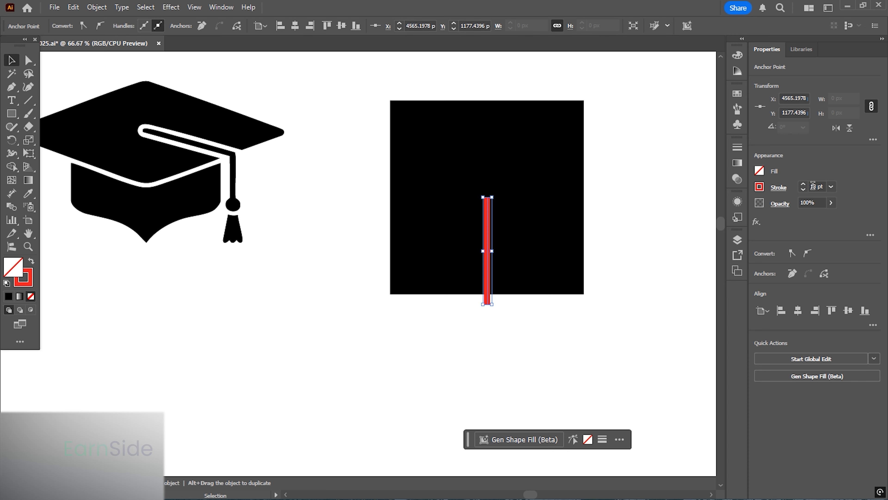
scroll(813, 185, down, 1)
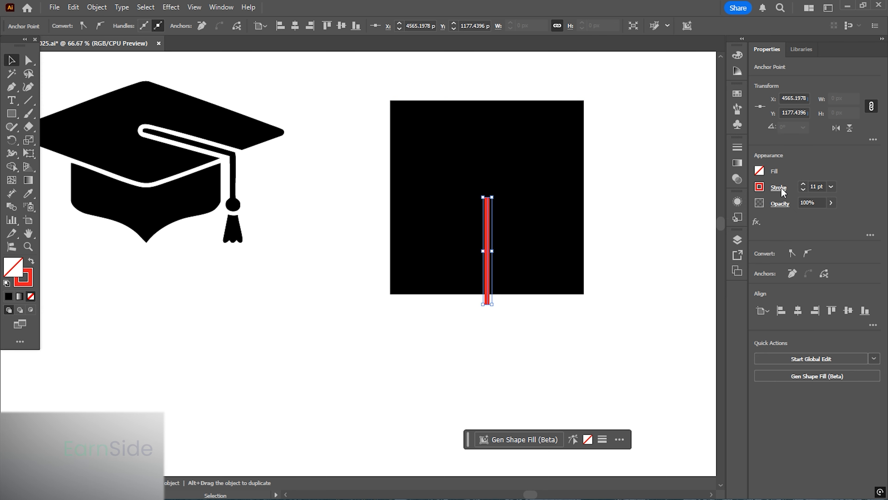
- Give the red line round caps and round corners in the stroke options
click(774, 189)
click(719, 216)
click(720, 231)
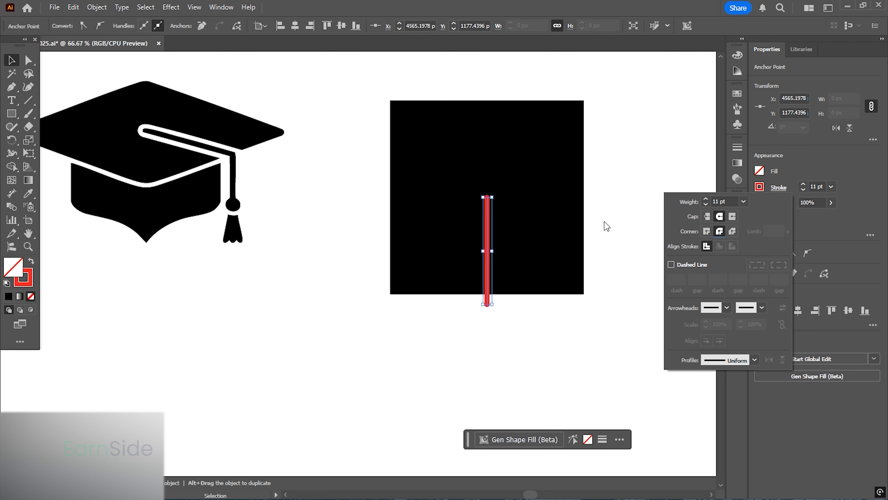
click(601, 193)
scroll(497, 267, up, 1)
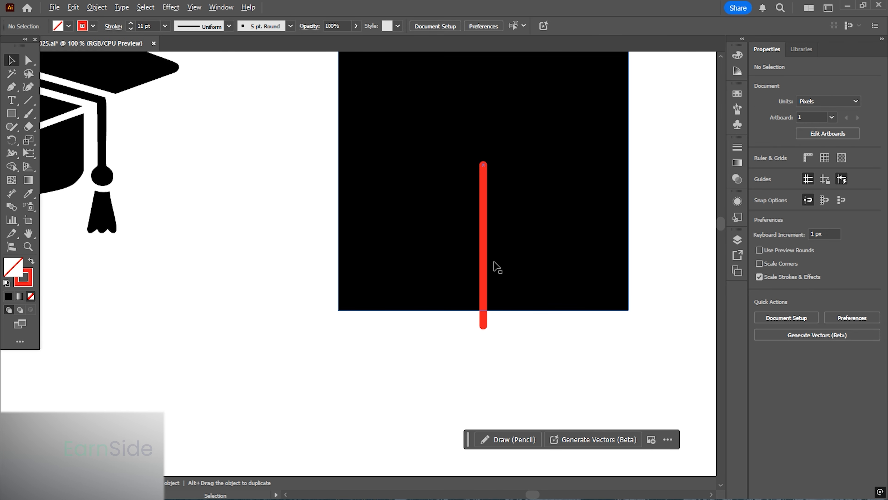
- Expand the red line's stroke into a filled shape
click(483, 243)
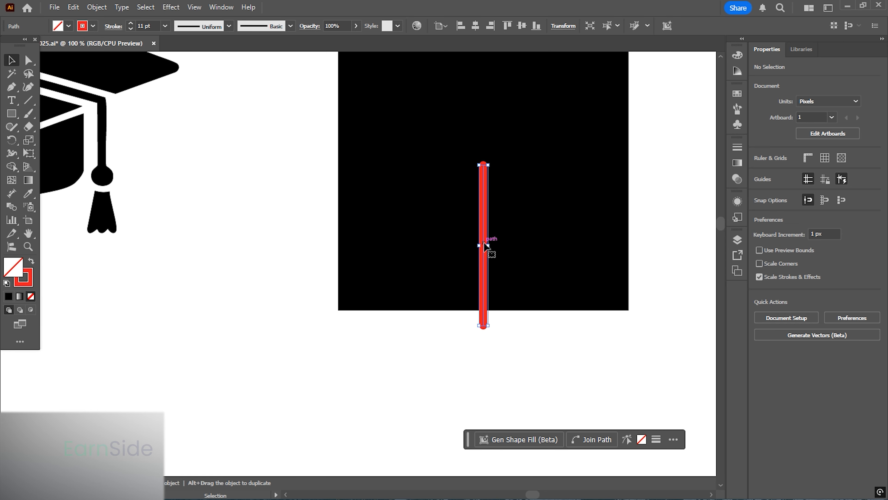
click(96, 7)
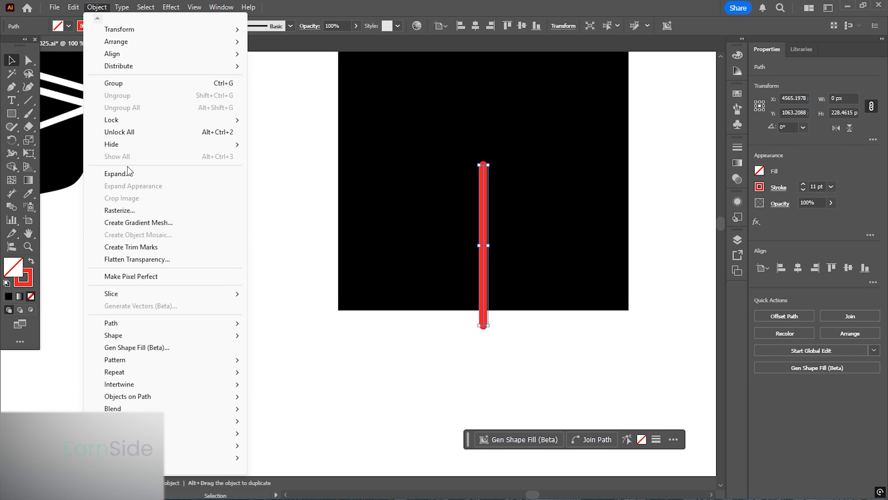
click(126, 173)
click(328, 339)
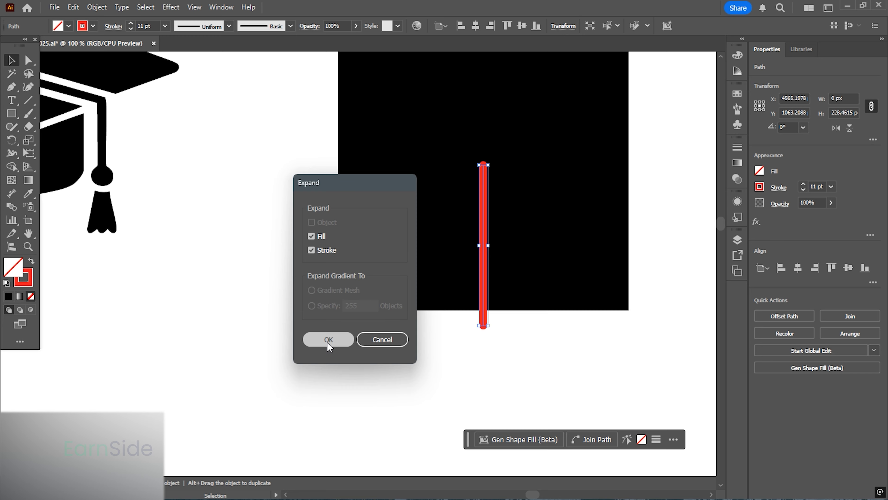
- Offset the expanded line outward by 7 px
drag(474, 248, 417, 232)
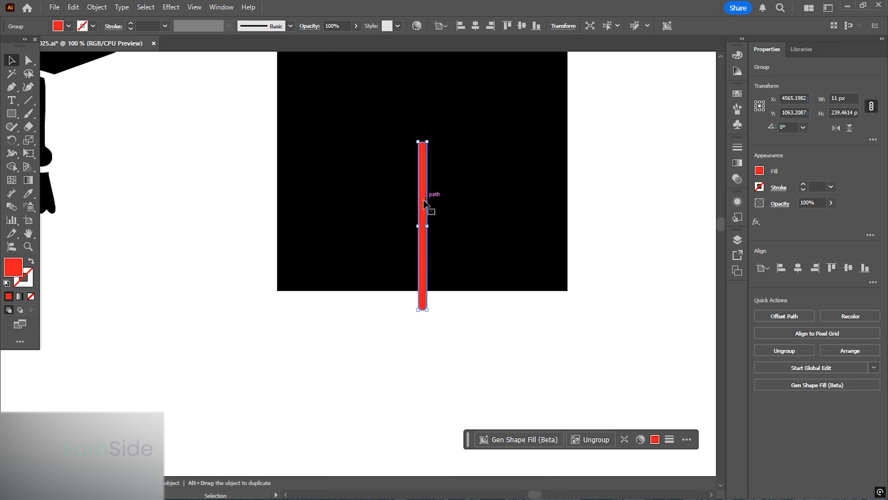
click(363, 313)
click(422, 217)
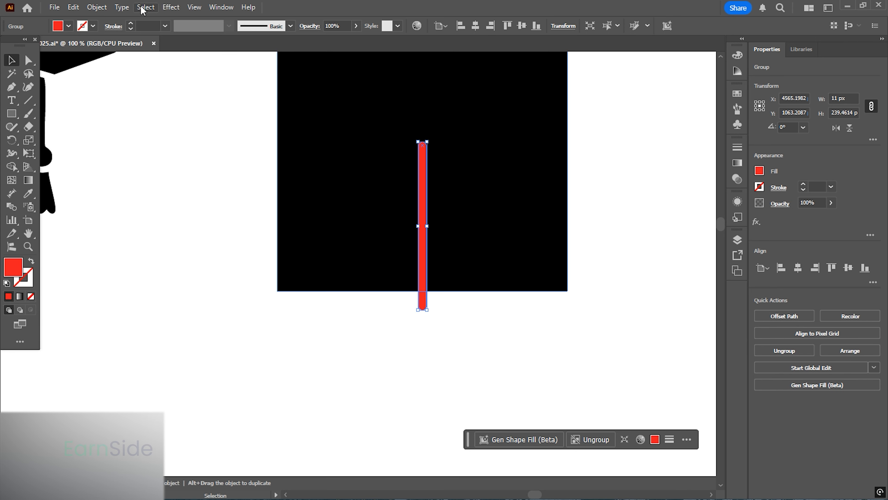
click(97, 7)
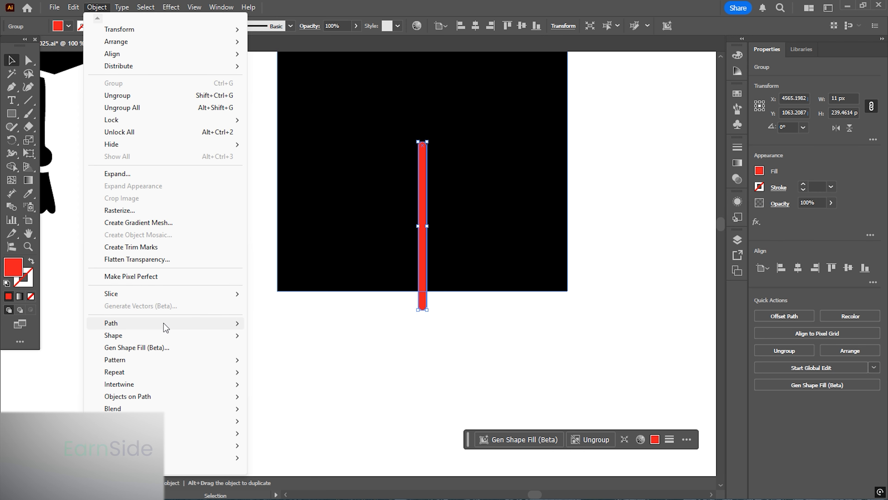
mouse_move(165, 325)
click(314, 367)
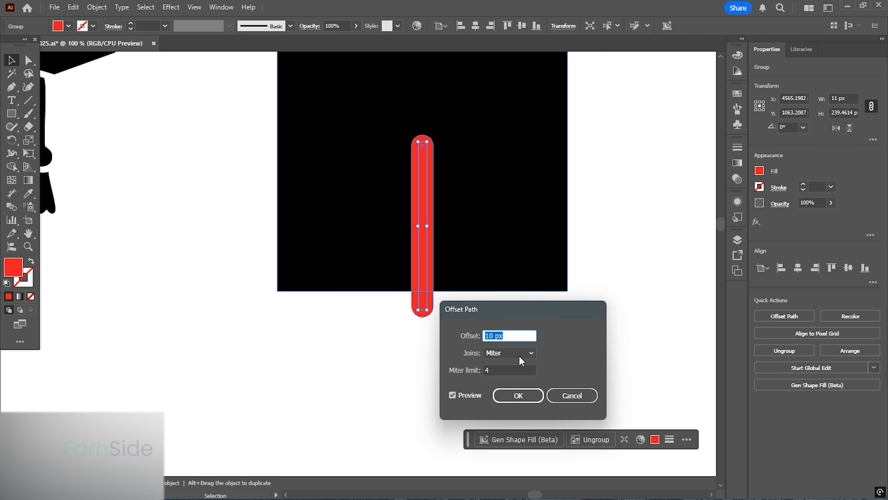
key(Down)
key(Down)
key(Down)
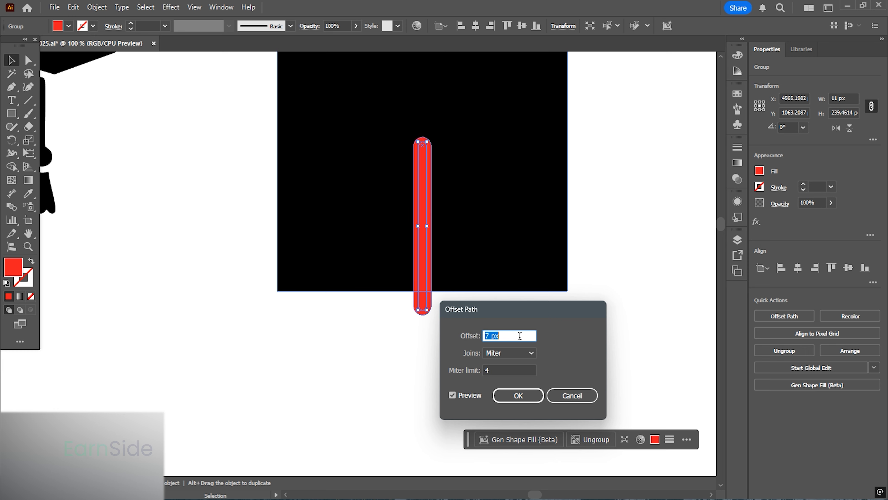
click(518, 396)
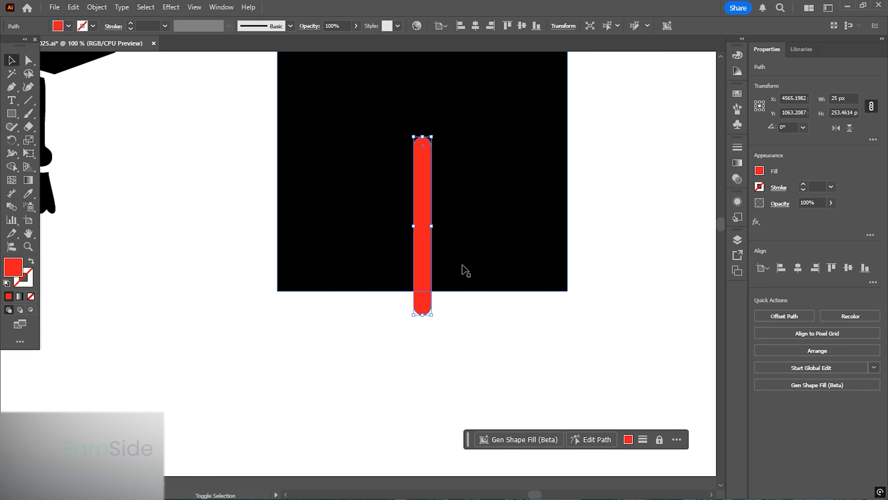
- Cut the offset outline out of the black square with the Shape Builder tool
shift+click(465, 268)
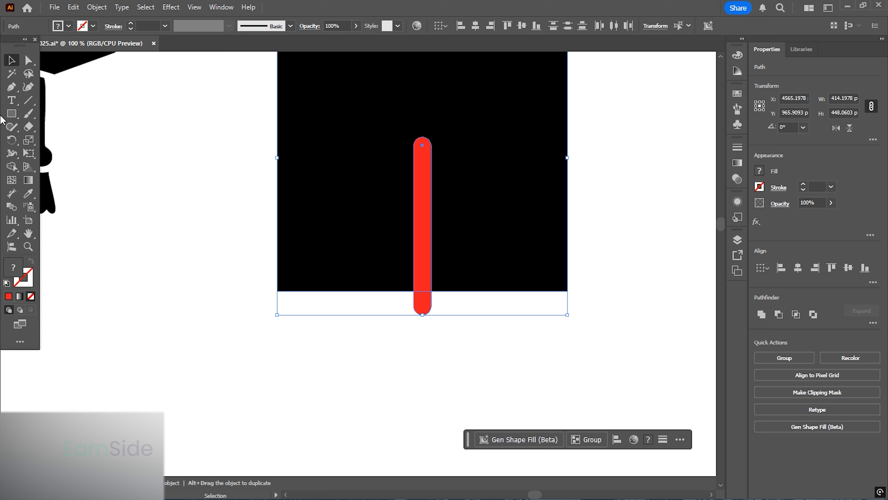
click(13, 165)
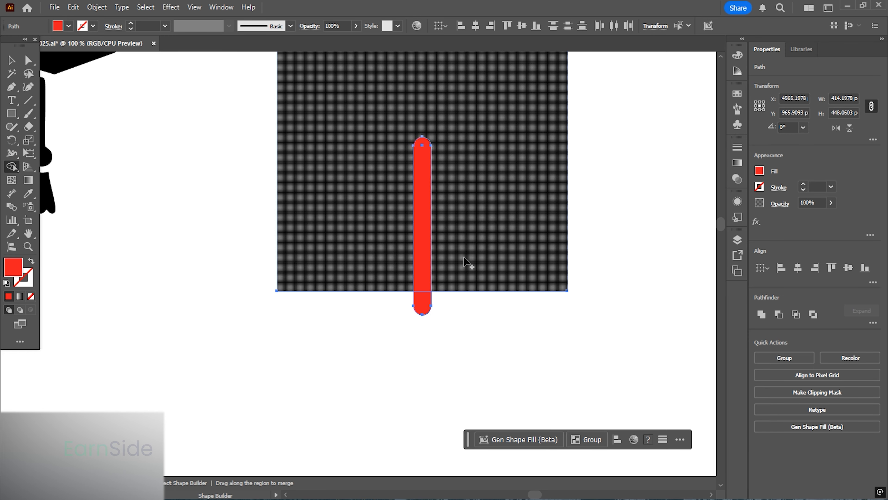
drag(422, 248, 422, 304)
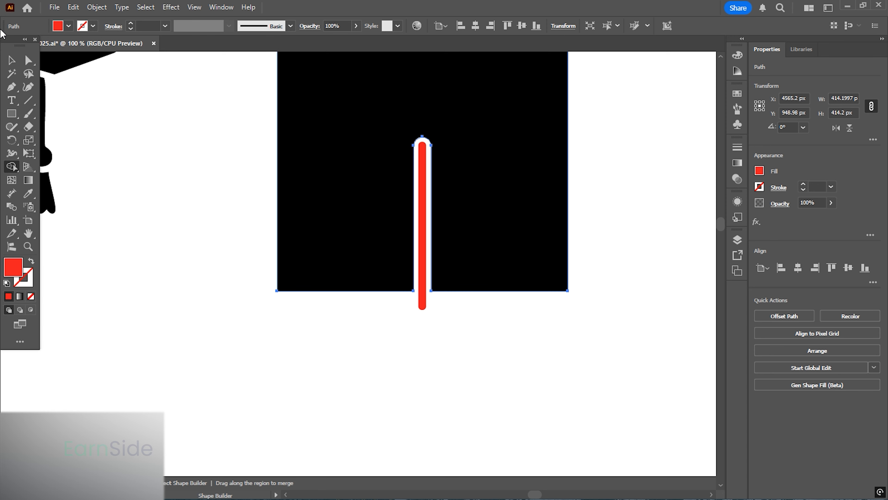
click(11, 60)
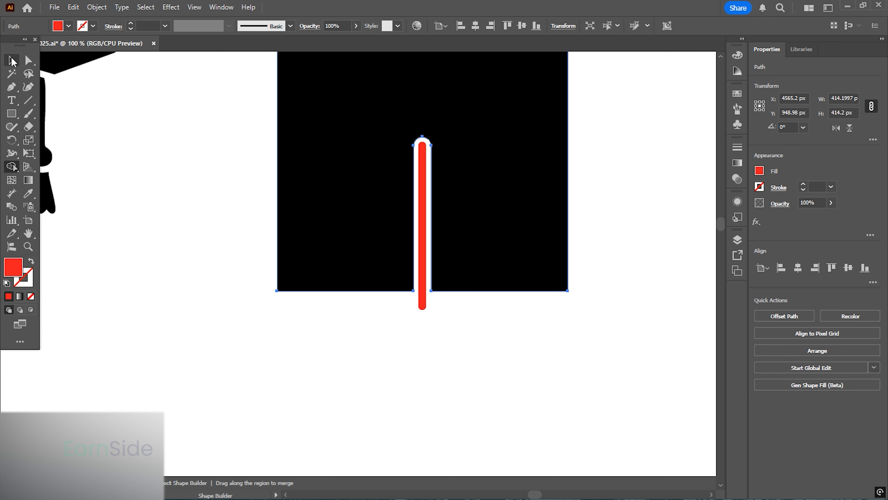
- Draw a rectangle about 66 × 39 px covering the line's part sticking out below the square
click(370, 345)
scroll(452, 329, up, 2)
scroll(376, 291, down, 1)
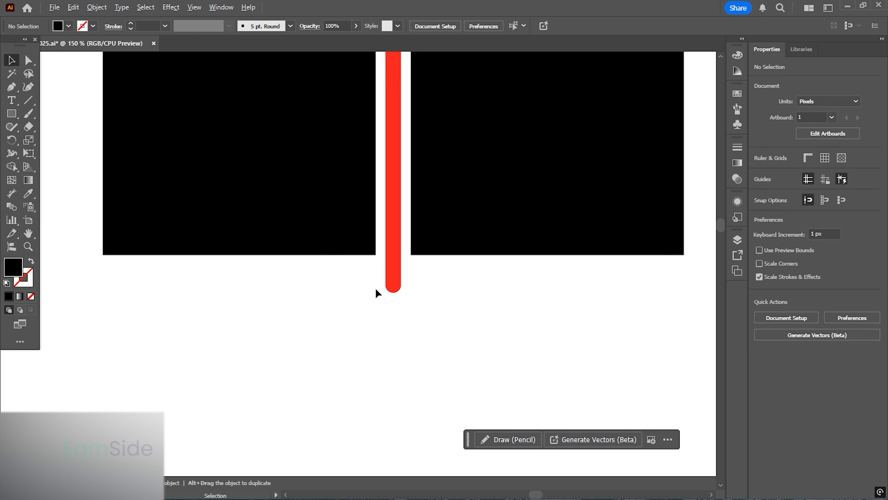
scroll(401, 270, up, 2)
click(7, 115)
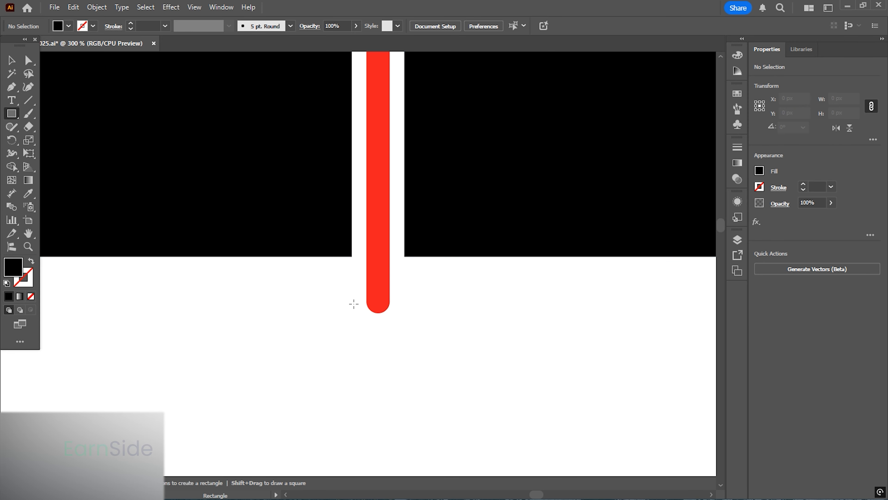
drag(307, 256, 446, 338)
click(6, 64)
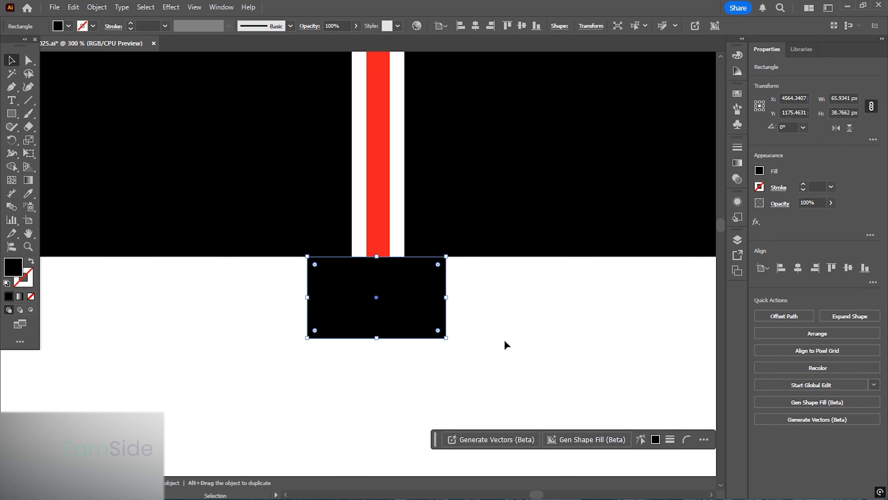
- Delete the rectangle and the line's protruding tail below the square with the Shape Builder tool
drag(506, 343, 292, 224)
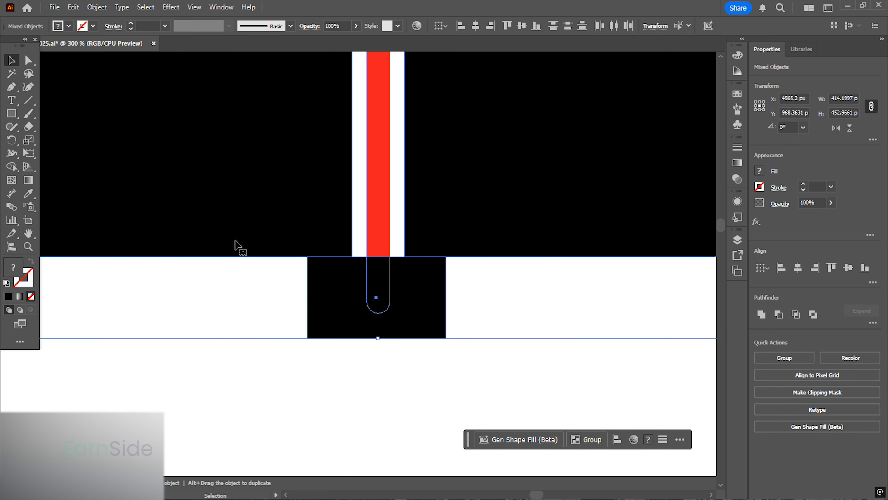
click(12, 166)
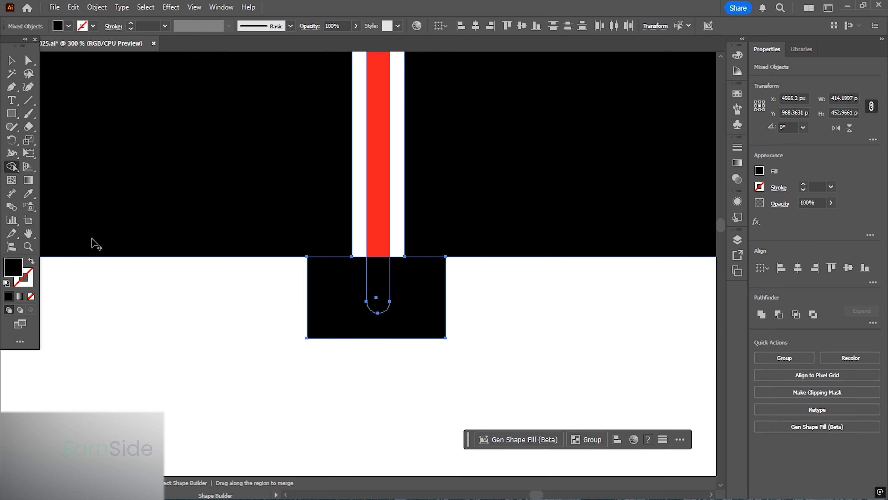
click(385, 286)
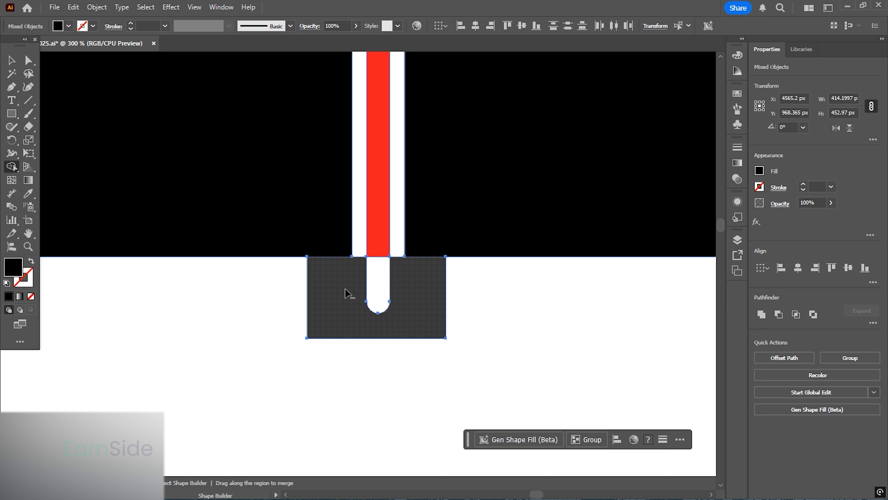
alt+click(349, 294)
click(10, 63)
click(380, 347)
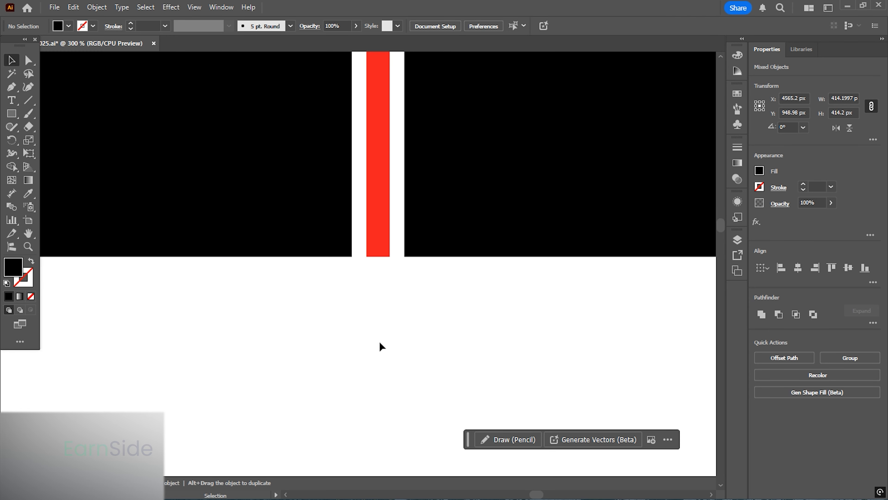
- Select the square with its cut-out line and rotate it 45 degrees
scroll(345, 317, down, 3)
scroll(344, 317, down, 3)
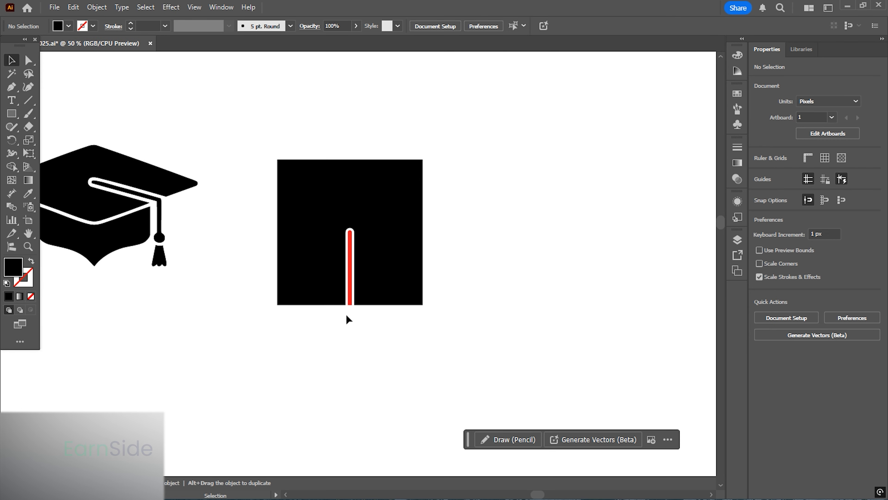
drag(347, 317, 439, 276)
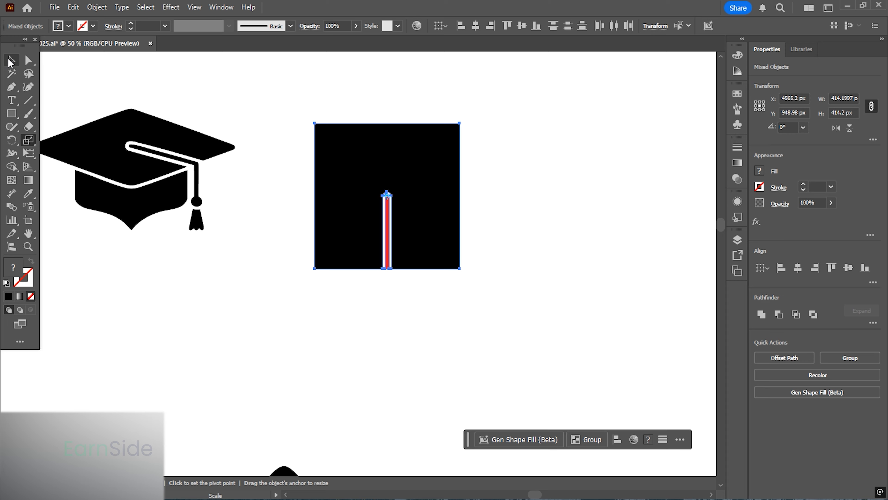
click(10, 59)
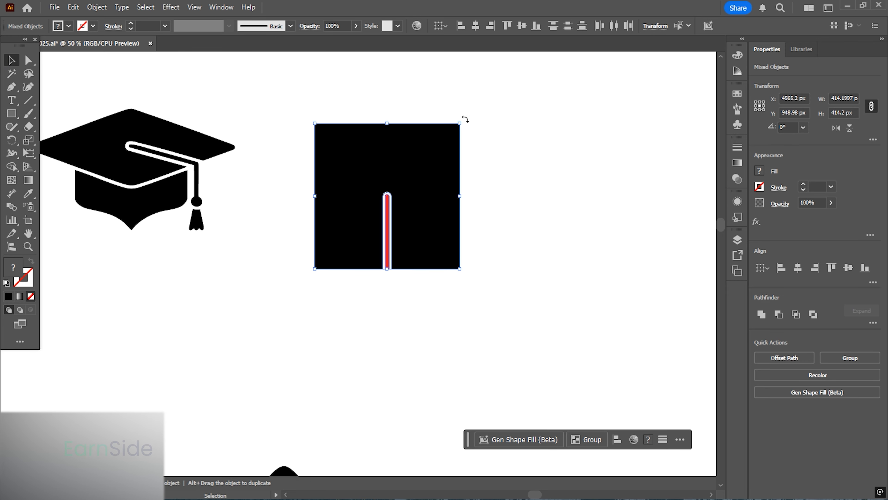
drag(465, 119, 353, 78)
drag(598, 328, 372, 120)
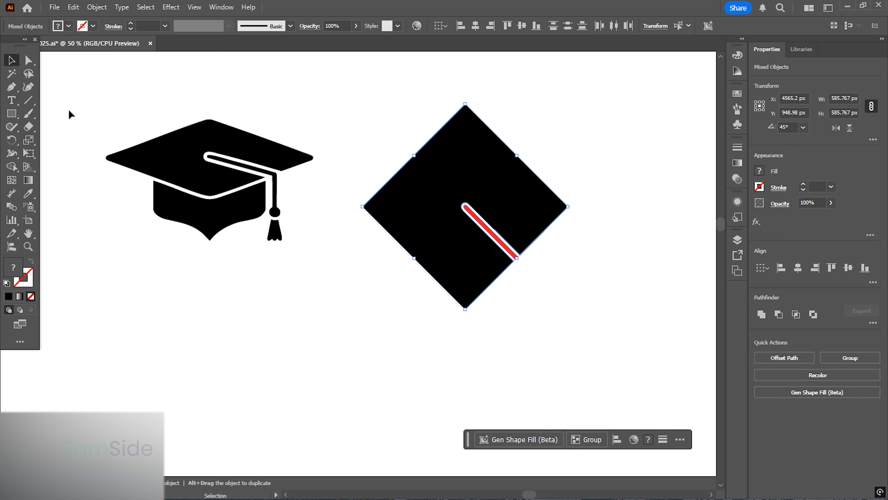
- Flatten the diamond vertically with the Scale tool to about 295 px tall and move it over the original cap's top board
click(28, 140)
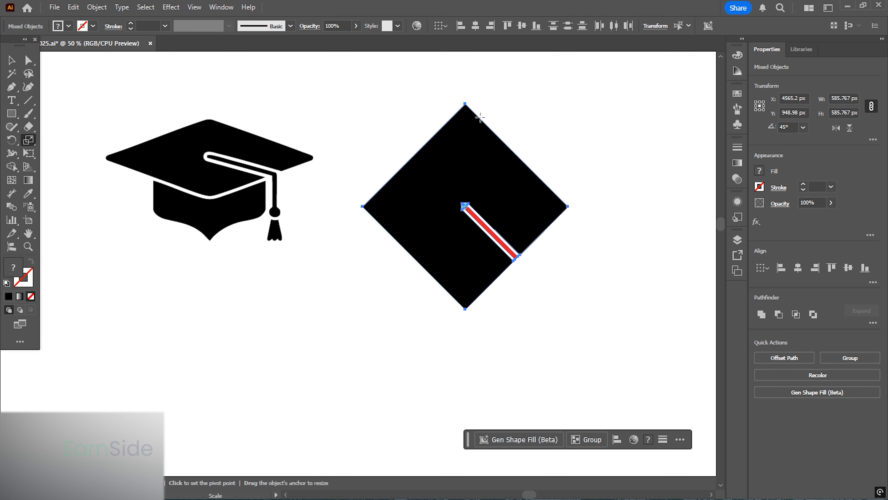
drag(465, 103, 465, 157)
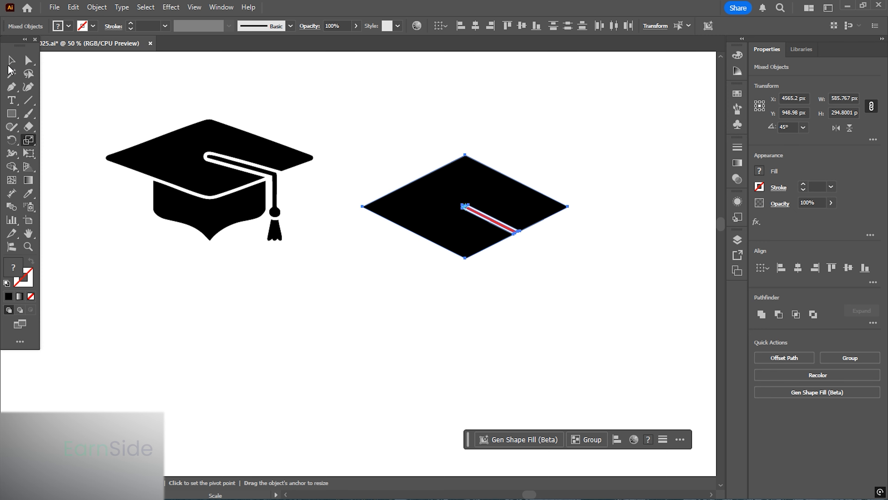
key(v)
scroll(488, 184, left, 2)
drag(504, 194, 247, 146)
drag(220, 151, 293, 184)
scroll(291, 185, up, 1)
scroll(331, 187, up, 1)
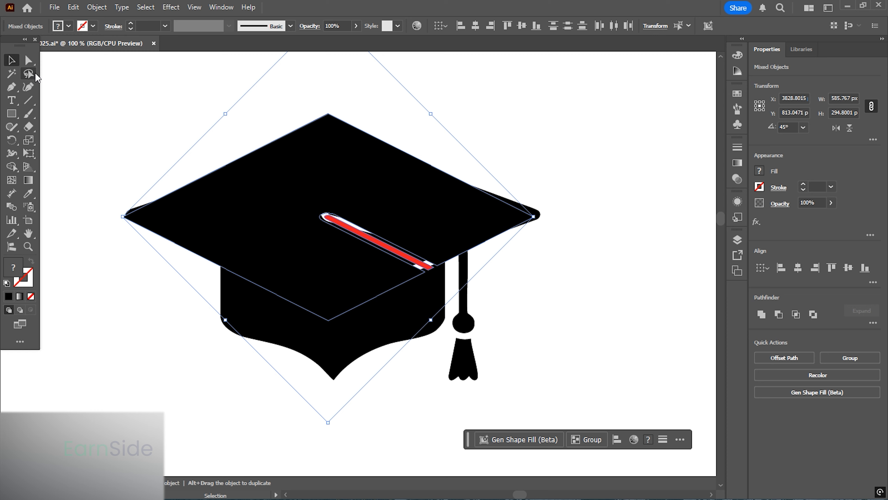
- Scale the diamond vertically to about 202 px tall to match the cap's top board
click(29, 140)
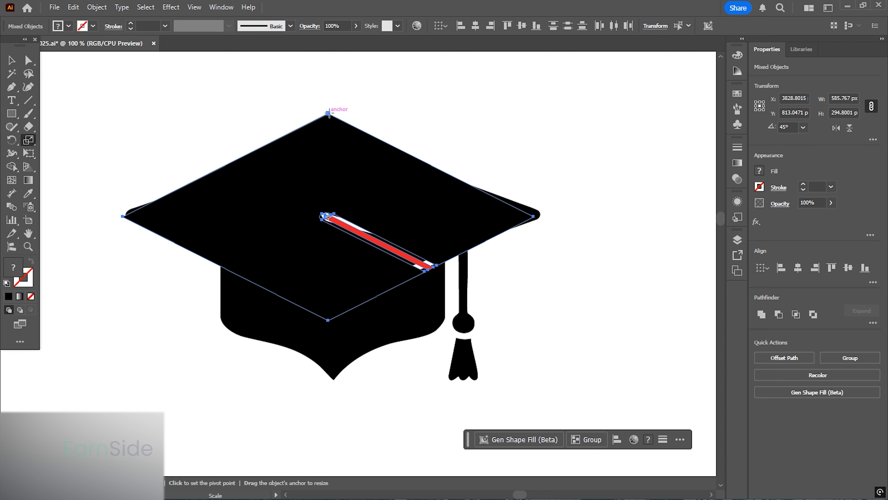
drag(329, 114, 328, 146)
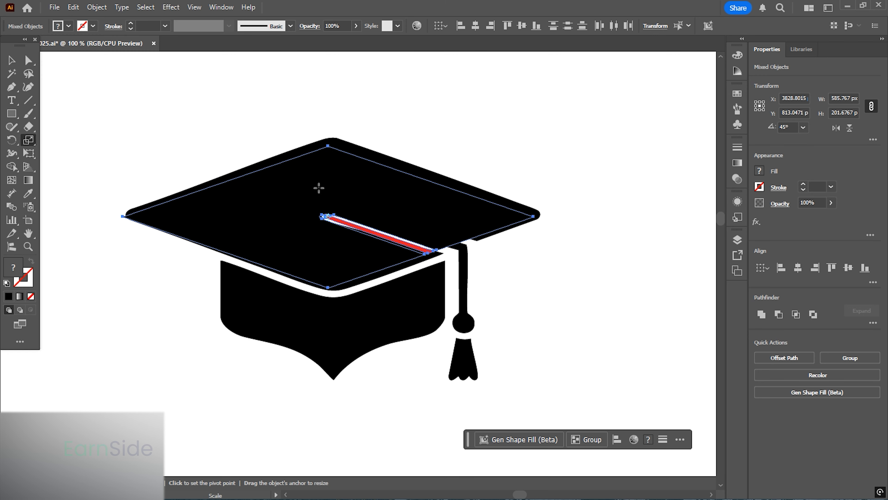
drag(318, 188, 332, 191)
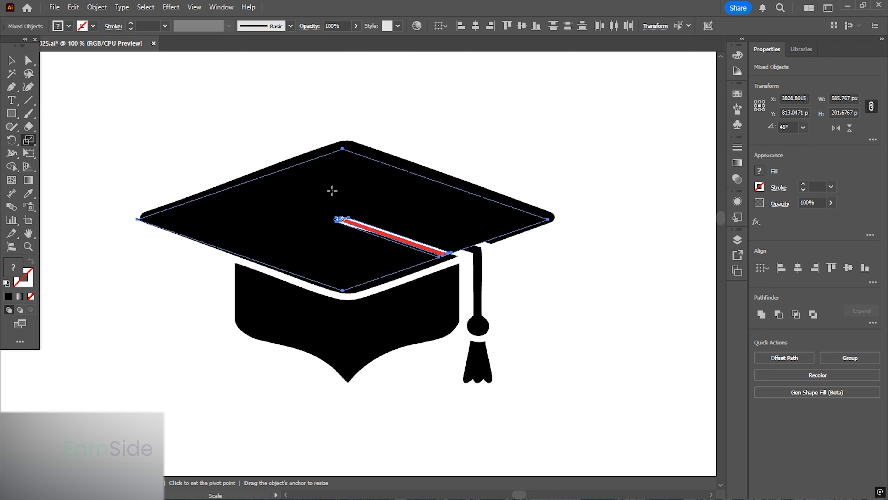
- Fill the diamond shape with red
double_click(14, 273)
mouse_move(460, 290)
mouse_down()
mouse_move(485, 342)
mouse_move(511, 171)
mouse_up()
click(602, 210)
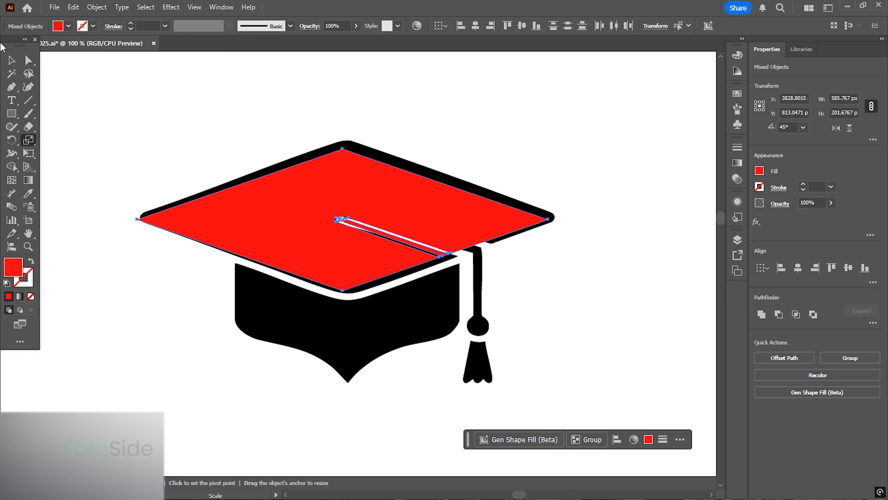
- Nudge the red diamond right and enlarge it to cover the cap's top board
click(11, 60)
drag(350, 189, 364, 192)
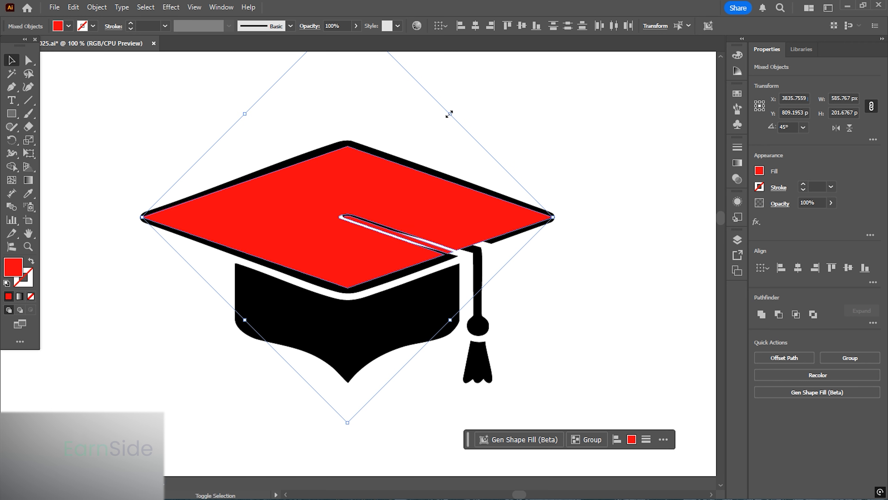
drag(449, 114, 457, 102)
- Round the top board's left and right corners to about 7 px
click(33, 63)
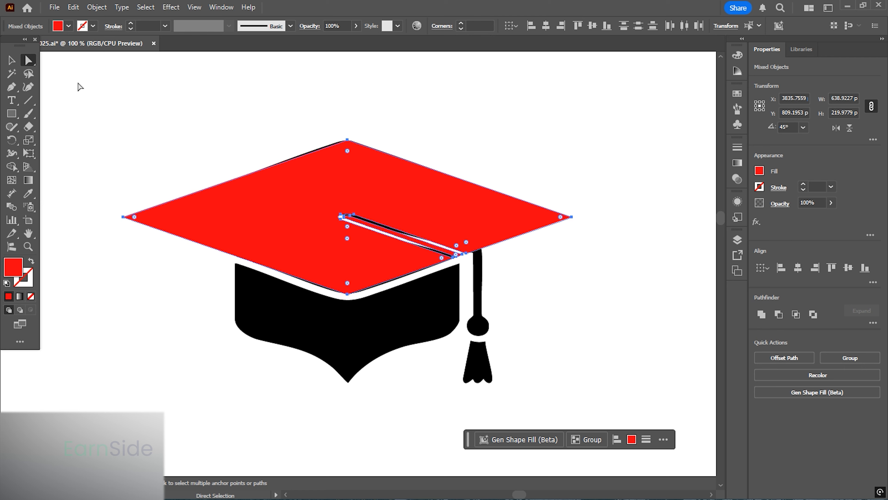
drag(336, 115, 363, 154)
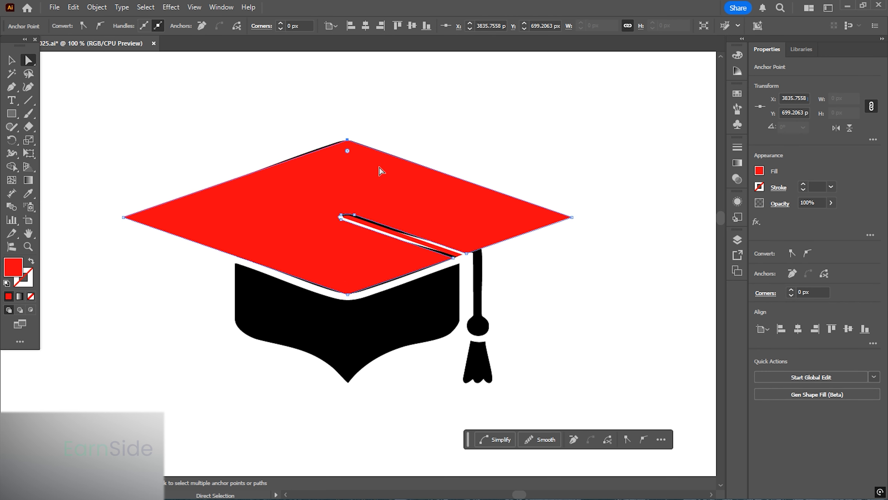
mouse_move(603, 241)
shift+mouse_down()
mouse_move(559, 191)
mouse_move(604, 241)
shift+mouse_up()
drag(82, 190, 140, 257)
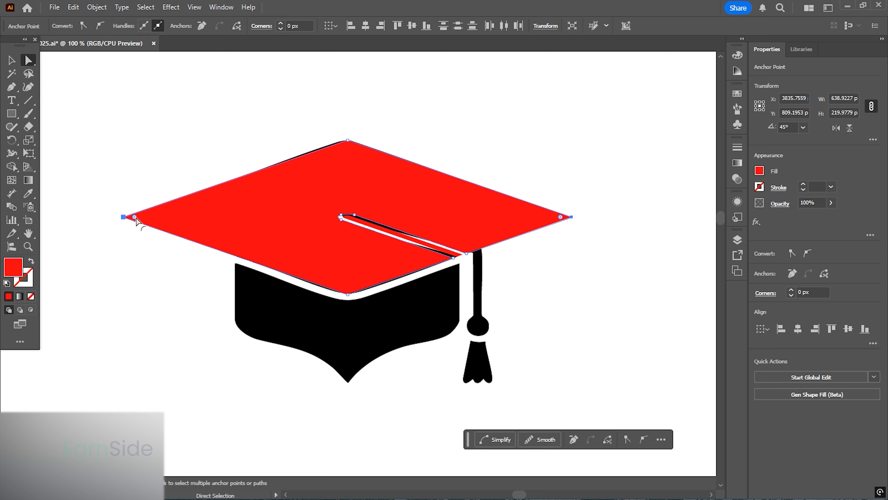
mouse_move(136, 219)
mouse_down()
mouse_move(155, 220)
mouse_move(139, 220)
mouse_up()
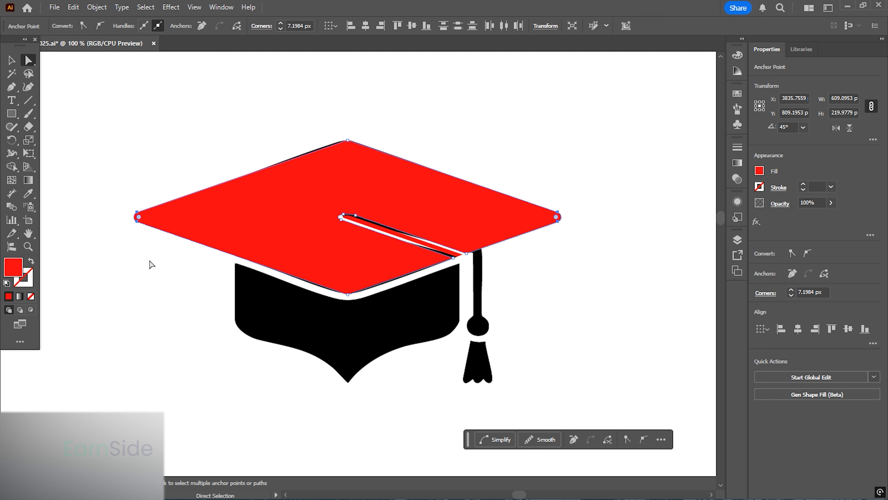
- Round the top board's top and bottom corners to about 100 px
click(381, 119)
drag(366, 150, 365, 148)
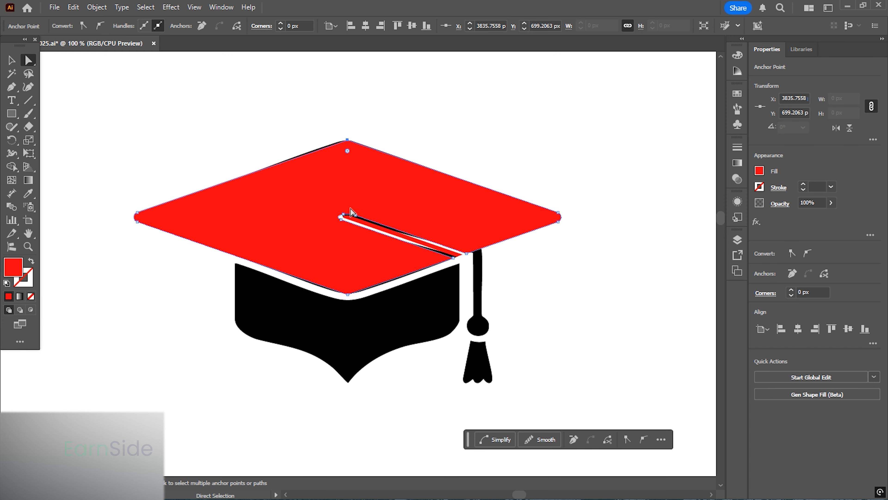
shift+click(348, 292)
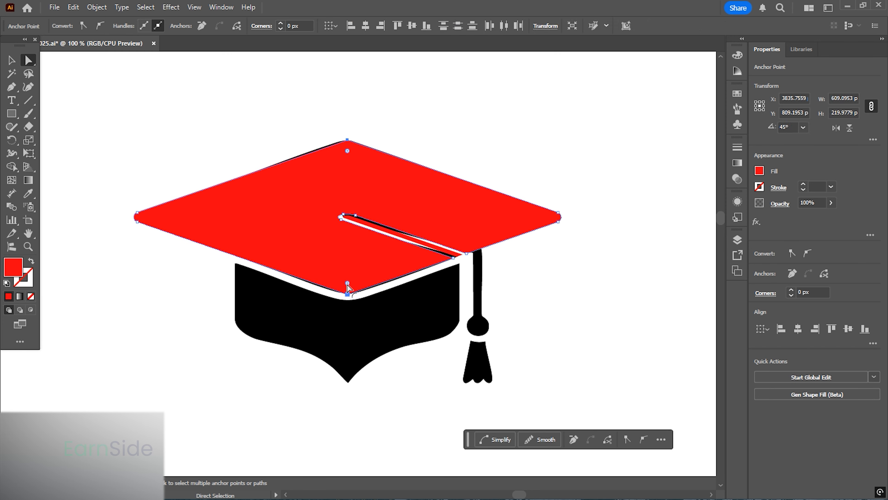
drag(347, 283, 347, 203)
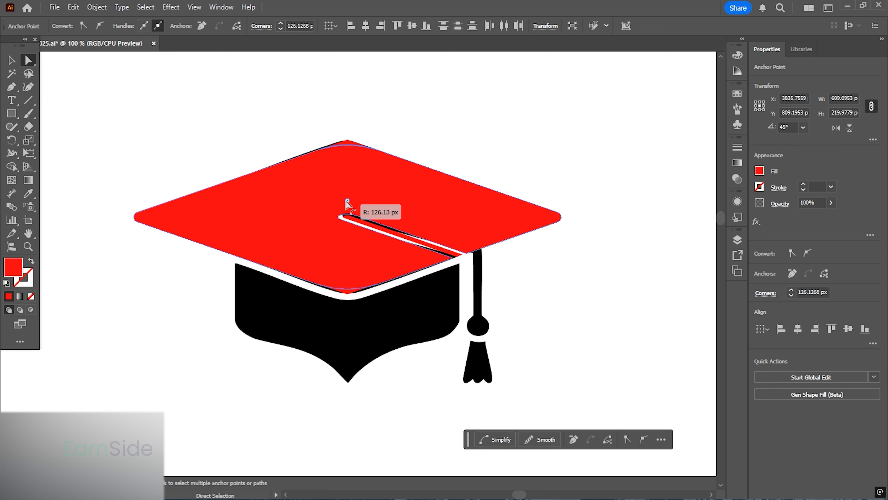
drag(347, 203, 348, 219)
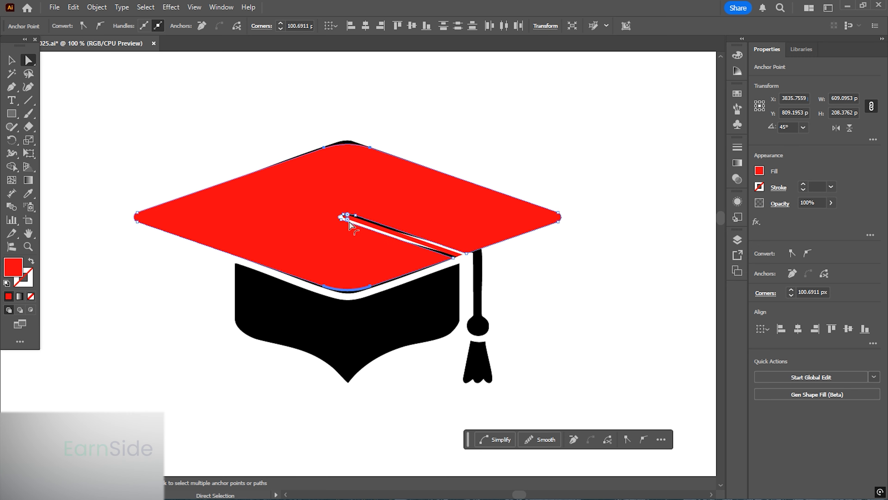
drag(348, 222, 350, 248)
click(11, 61)
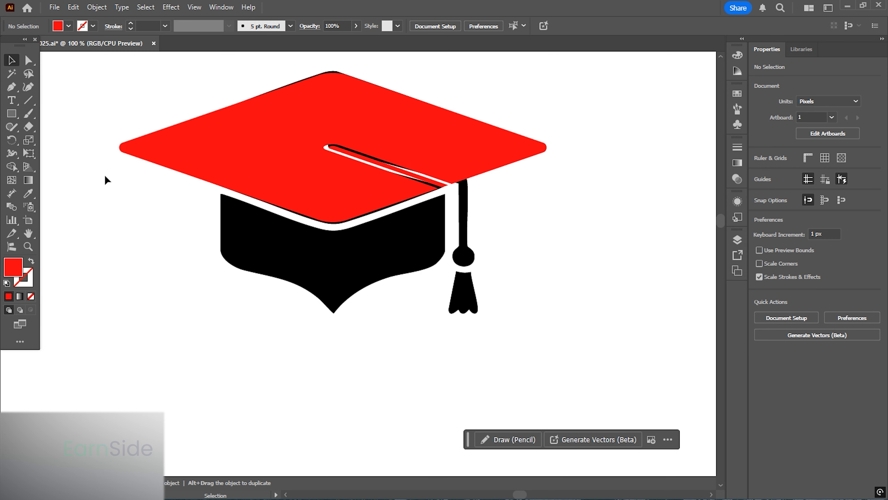
- Draw a rectangle about 146 × 197 px over the right half of the cap's band
click(11, 115)
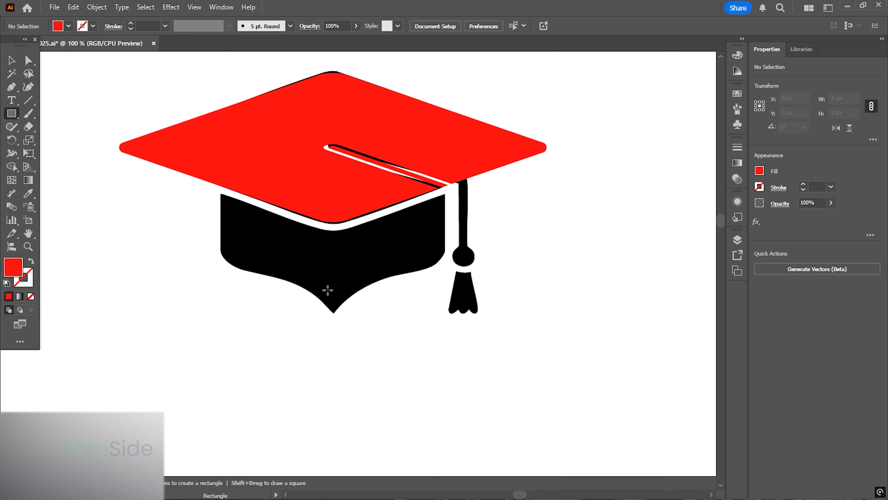
drag(333, 320, 446, 182)
click(11, 60)
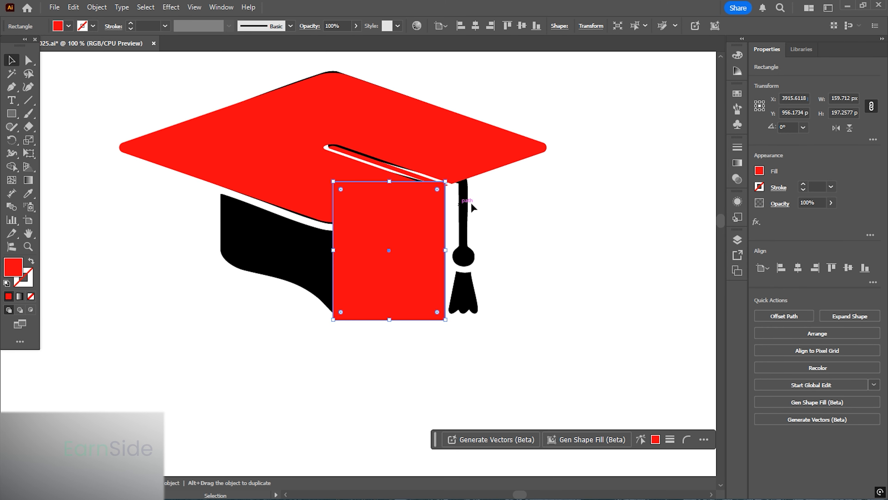
drag(446, 254, 439, 252)
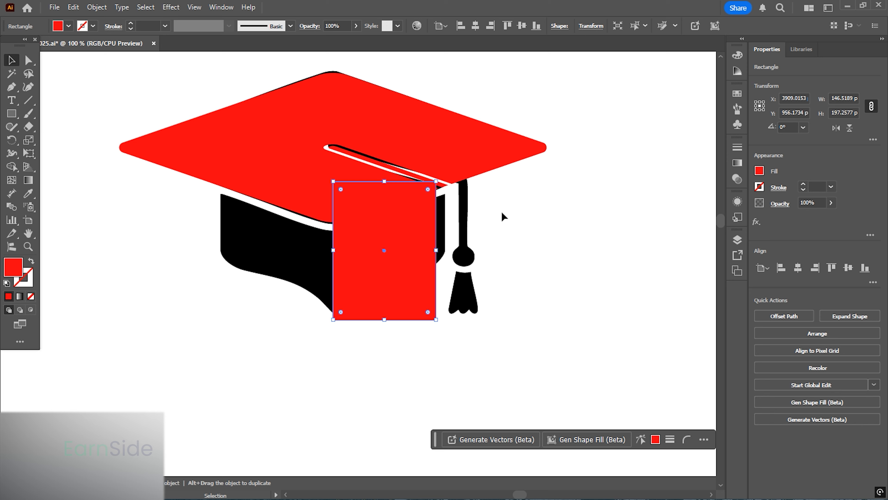
- Round the rectangle's bottom-right corner to about 46 px
click(502, 213)
scroll(409, 223, up, 1)
click(344, 197)
click(34, 63)
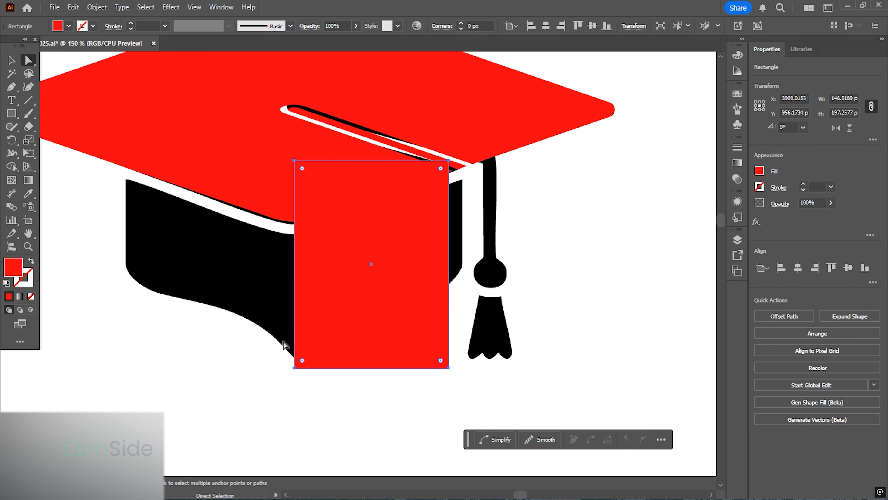
click(294, 368)
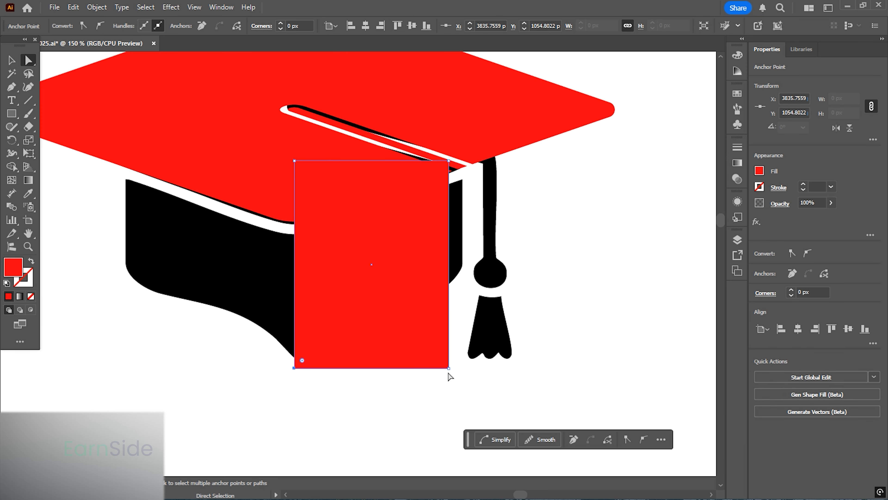
drag(449, 368, 410, 259)
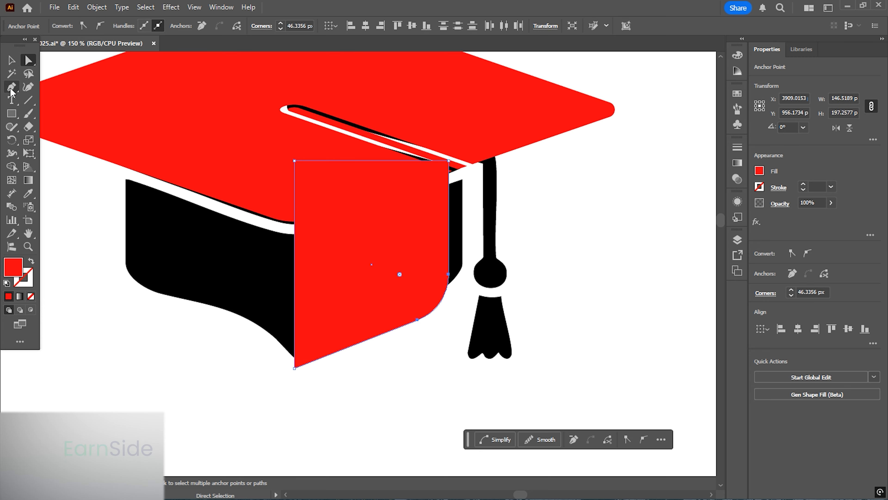
- Curve the rectangle's bottom edge upward from its bottom-left point with the Anchor Point tool
drag(11, 93, 70, 127)
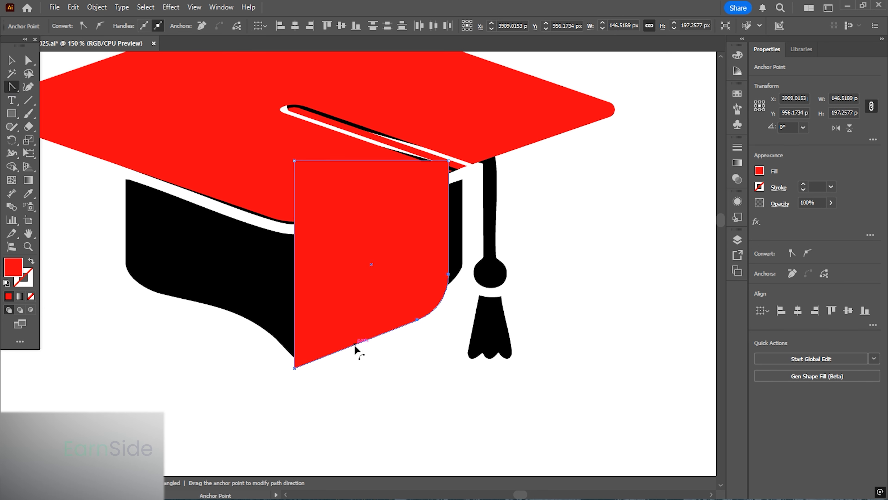
drag(350, 347, 336, 346)
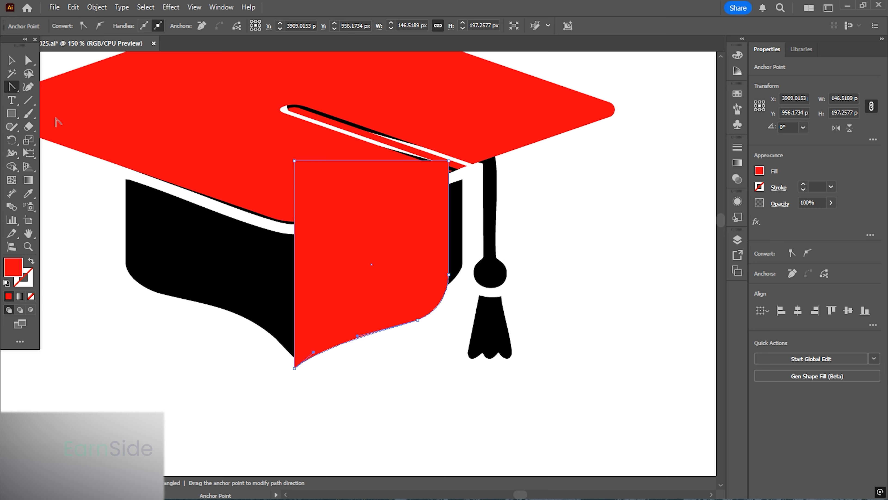
click(11, 60)
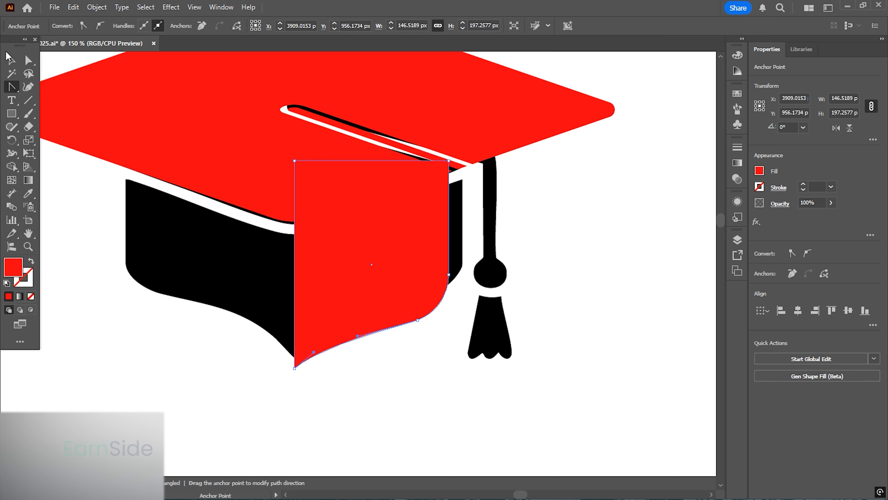
- Duplicate the band half to the left and reflect the copy to mirror the right half
click(242, 344)
click(362, 280)
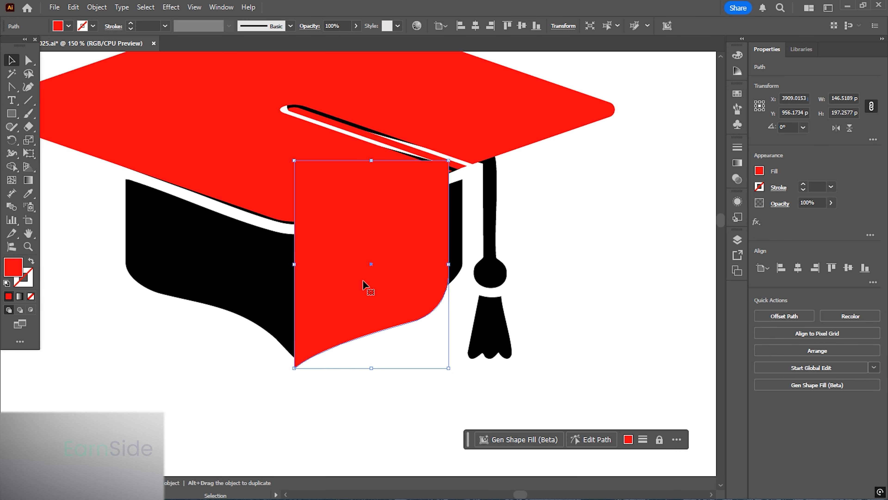
drag(362, 280, 202, 282)
right_click(215, 252)
mouse_move(272, 431)
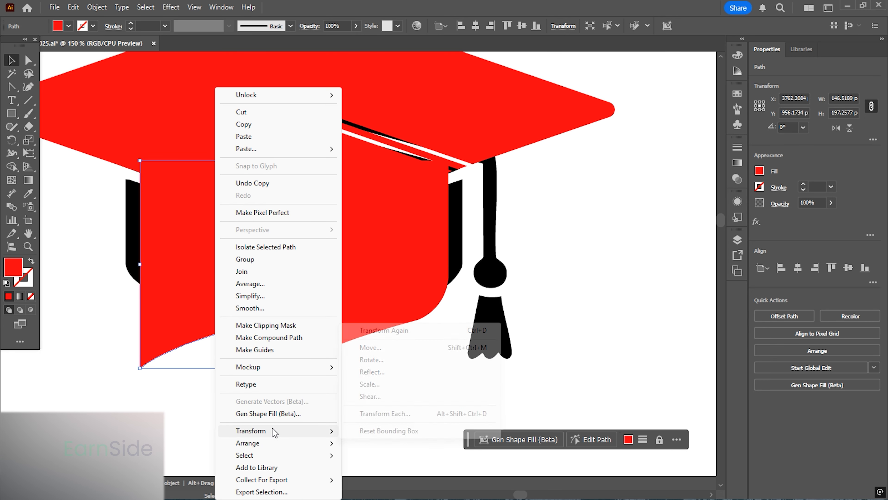
click(377, 371)
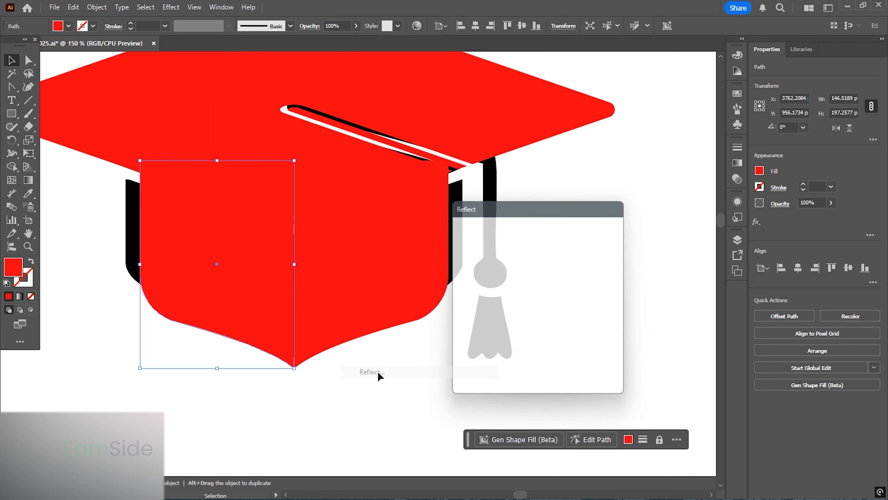
click(535, 376)
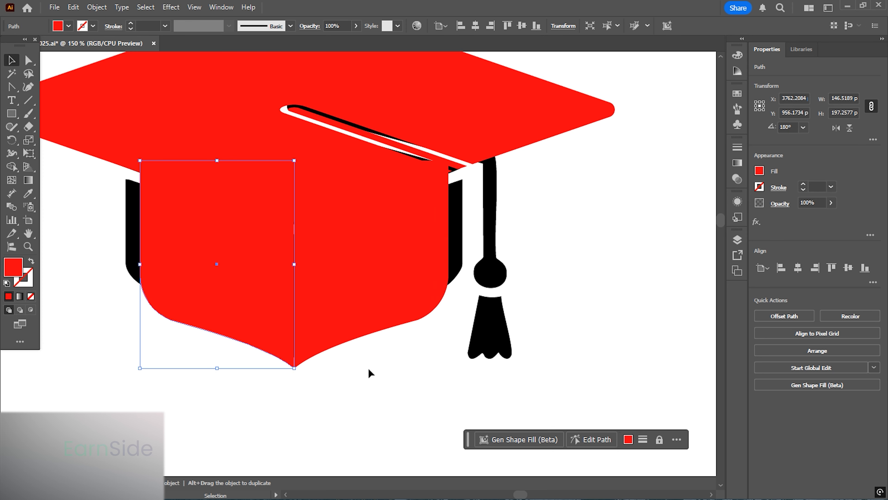
- Select both band halves and unite them
shift+click(314, 318)
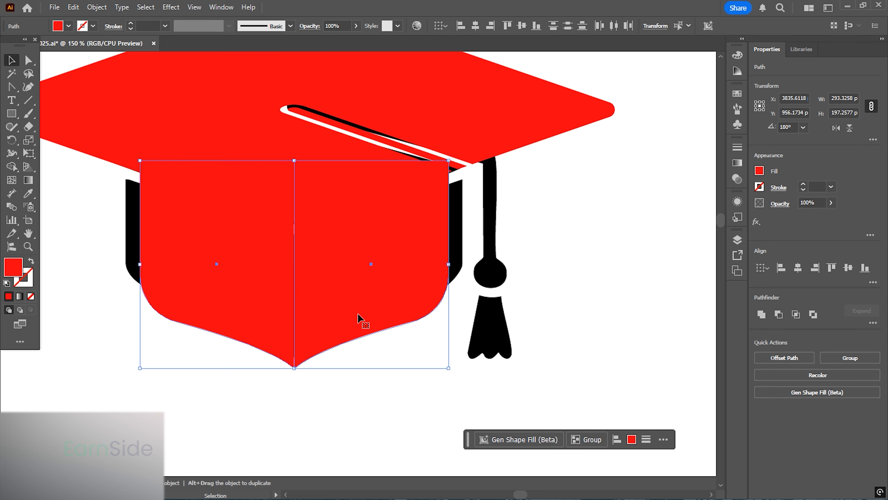
click(761, 314)
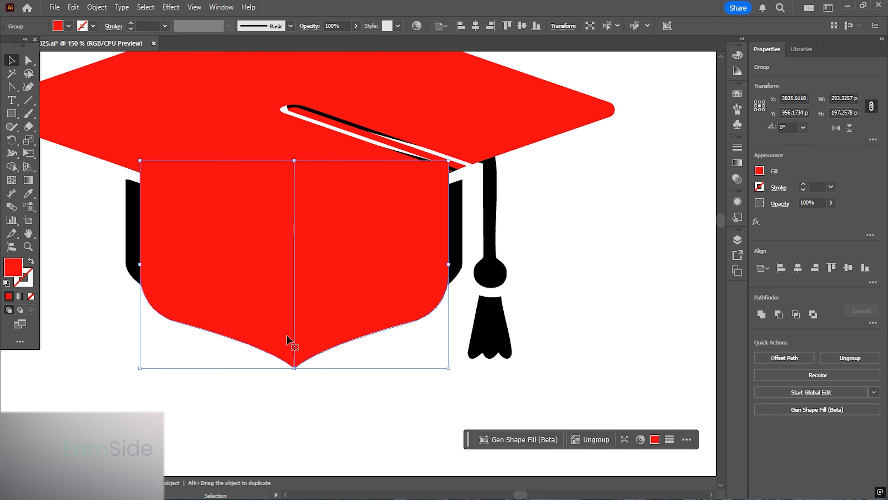
key(a)
key(v)
click(309, 400)
- Close the gap between the band halves at the bottom tip and unite them into one shape
scroll(280, 359, up, 3)
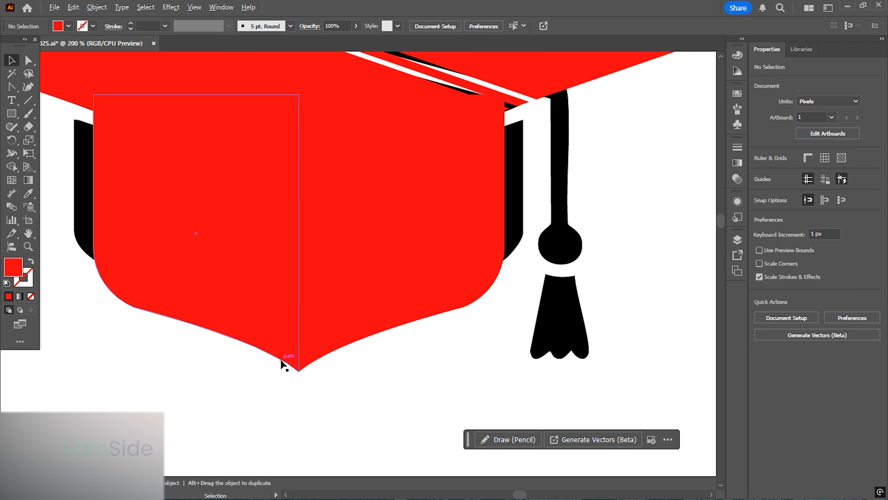
scroll(281, 359, up, 5)
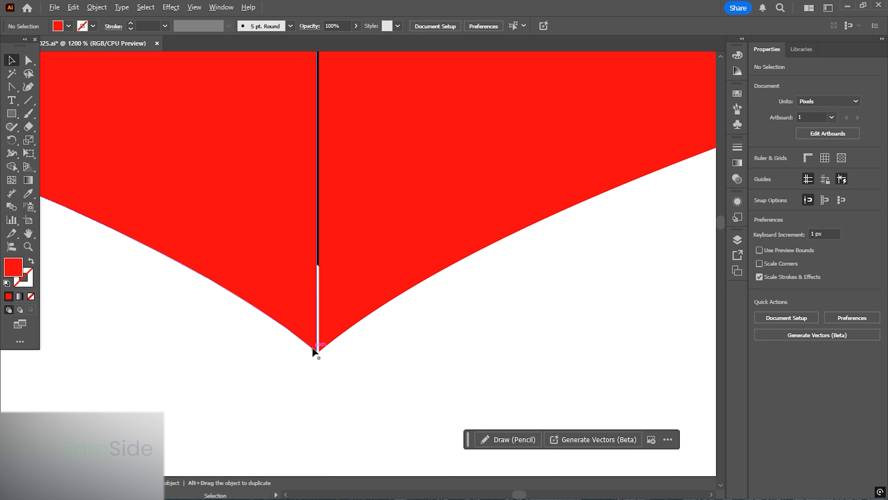
drag(323, 354, 329, 355)
drag(350, 390, 314, 335)
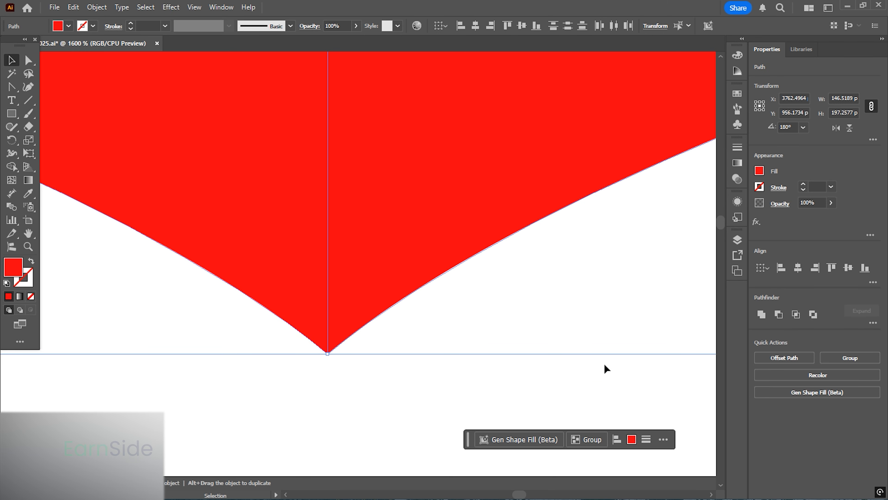
click(761, 313)
- Create an outward offset path of the top board
scroll(274, 311, down, 6)
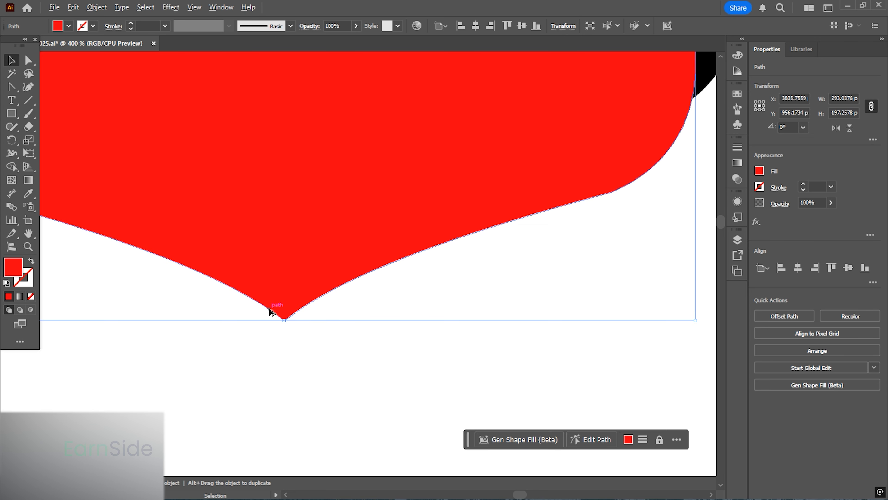
scroll(272, 311, down, 4)
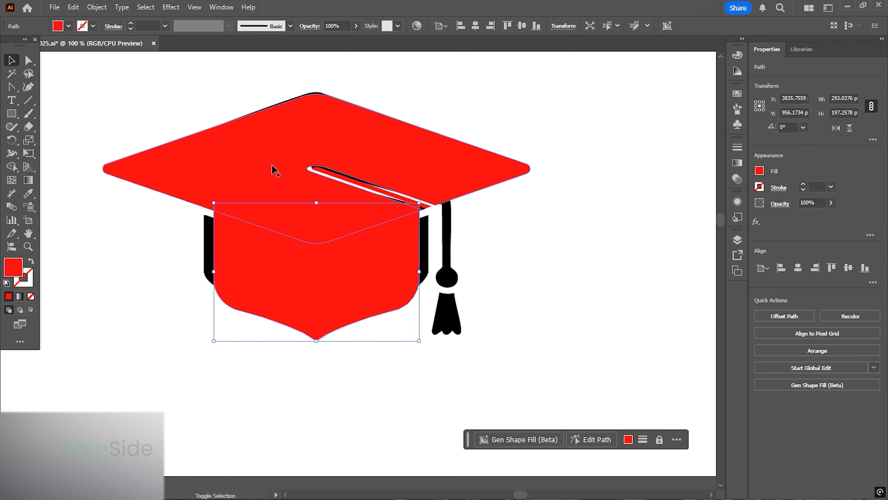
shift+click(272, 169)
click(254, 159)
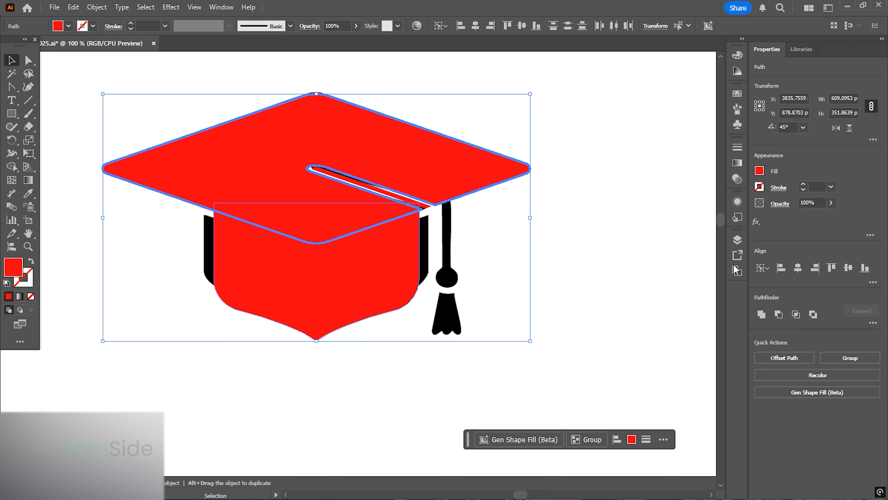
click(393, 347)
click(273, 130)
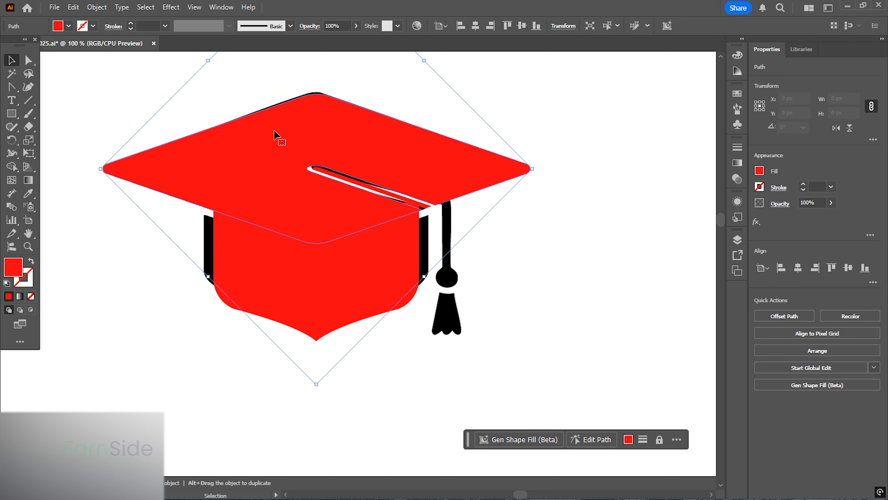
click(97, 7)
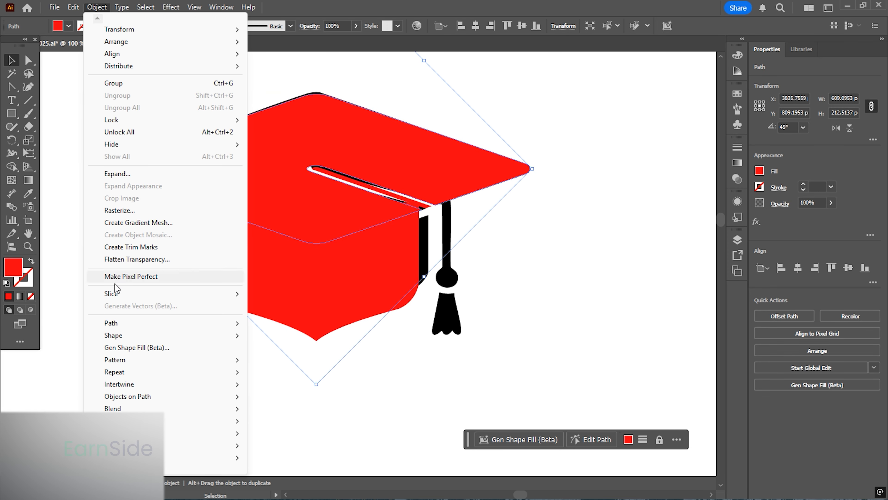
mouse_move(127, 325)
click(294, 366)
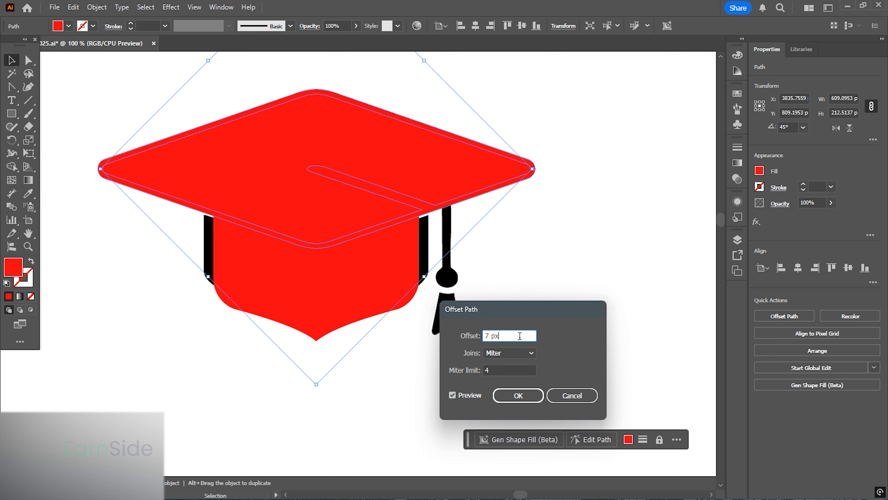
key(Up)
key(Up)
key(Up)
click(514, 395)
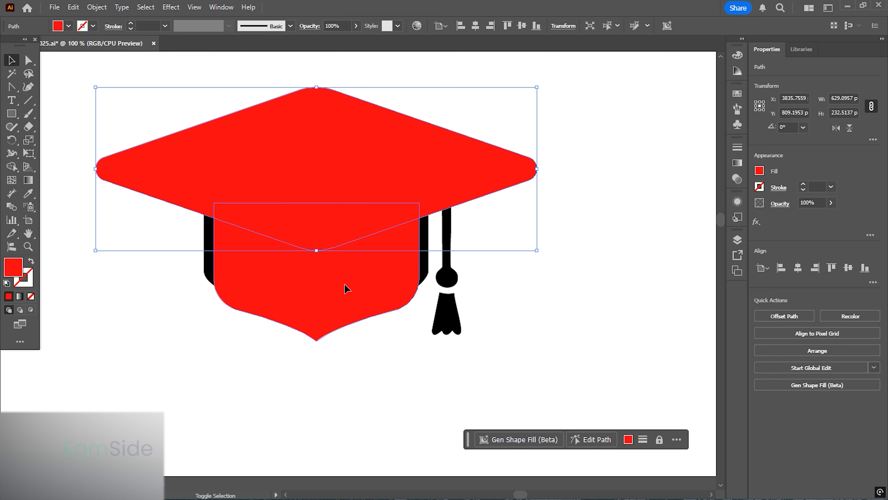
- Select the offset board together with the band and use Shape Builder to cut their overlap out of the band
shift+click(345, 289)
click(18, 169)
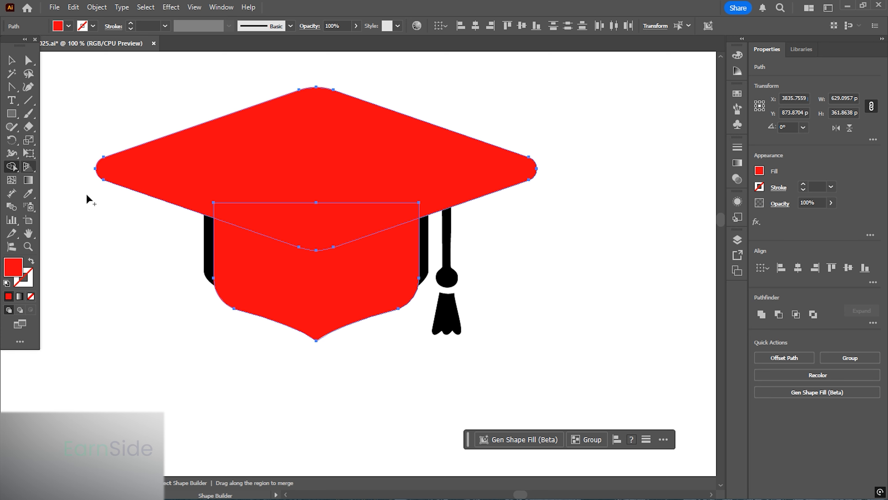
alt+click(332, 234)
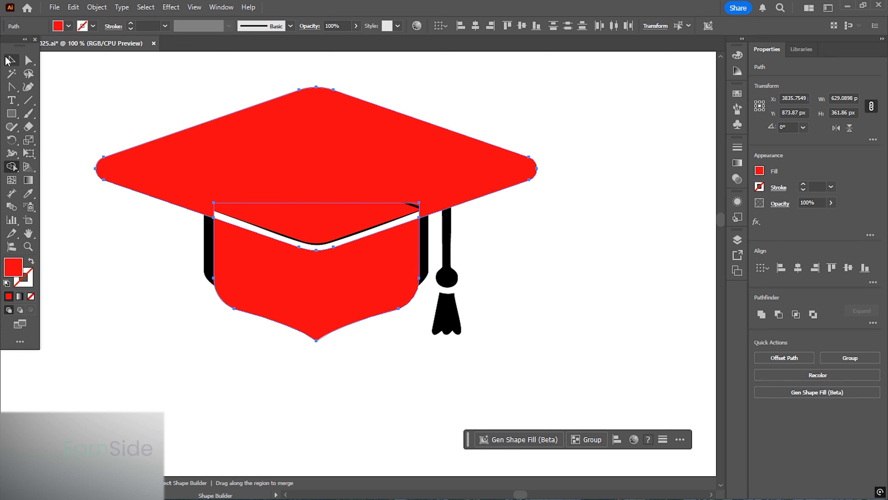
- Delete the offset board outline, leaving a white gap between the board and the band
click(8, 60)
click(664, 253)
click(463, 168)
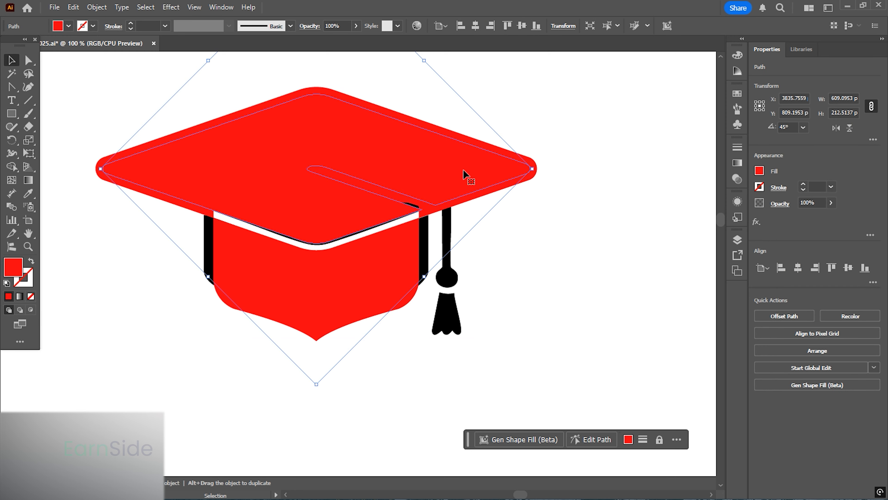
key(Delete)
key(ctrl+z)
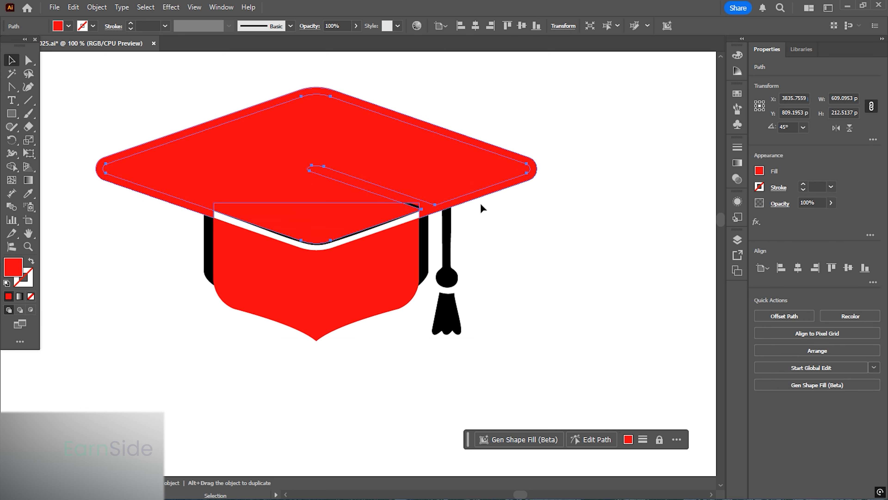
click(486, 195)
key(Delete)
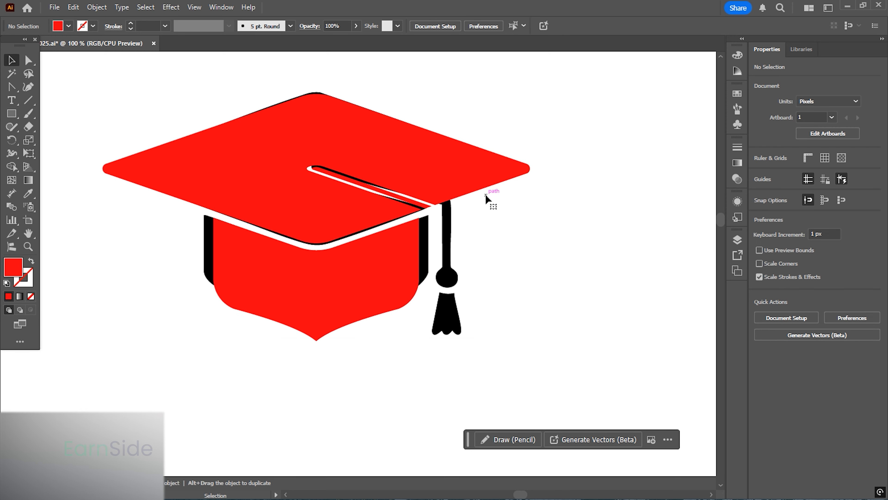
- Draw the tassel cord as a narrow vertical strip with the Pen tool from the board edge down to the knob
drag(520, 278, 508, 270)
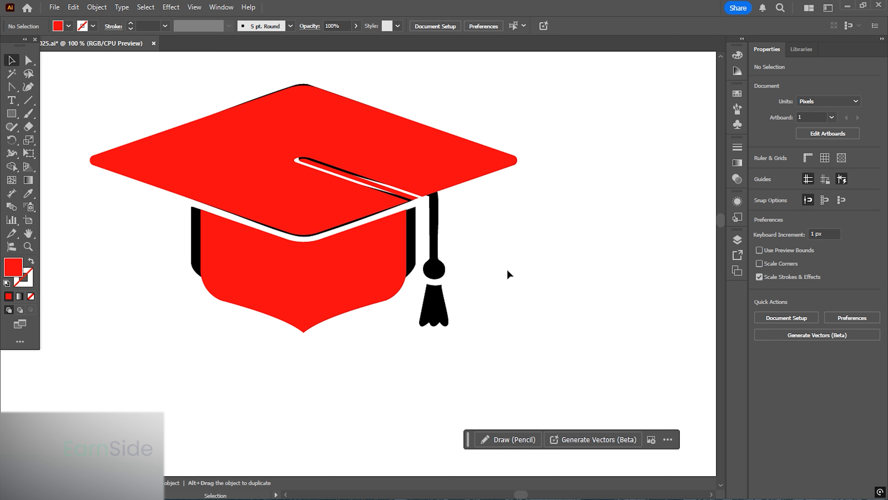
scroll(468, 240, up, 2)
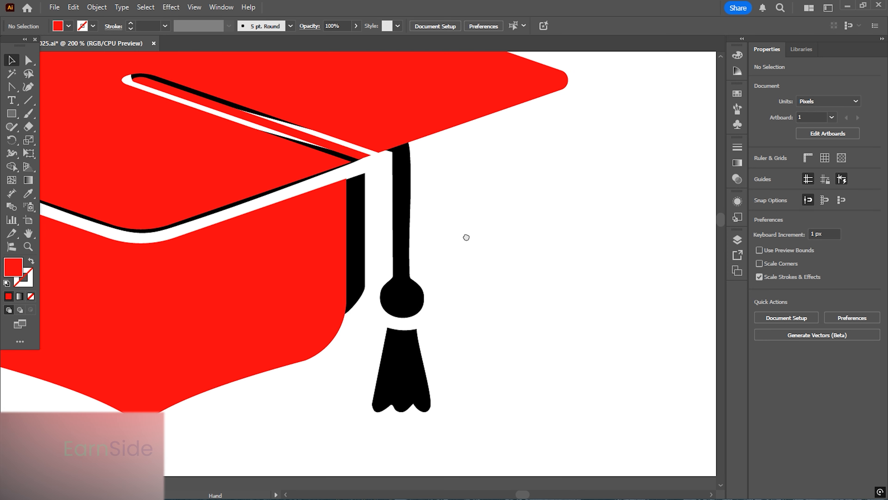
drag(9, 89, 72, 89)
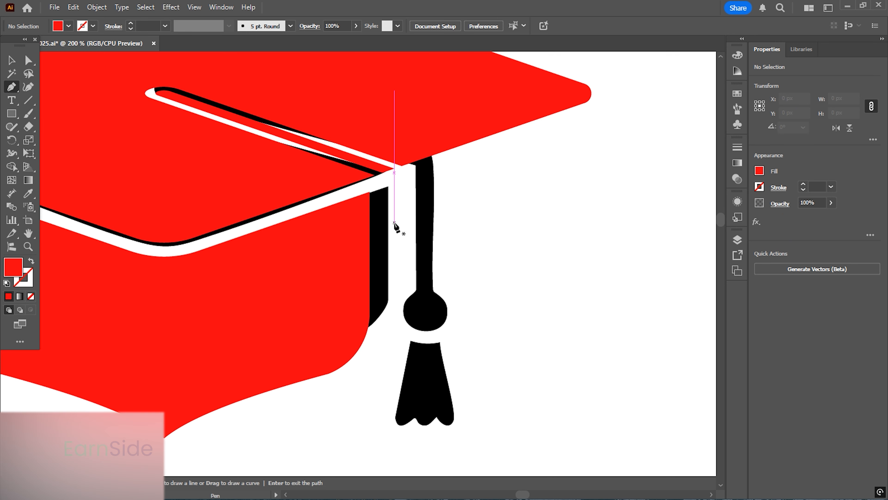
click(394, 294)
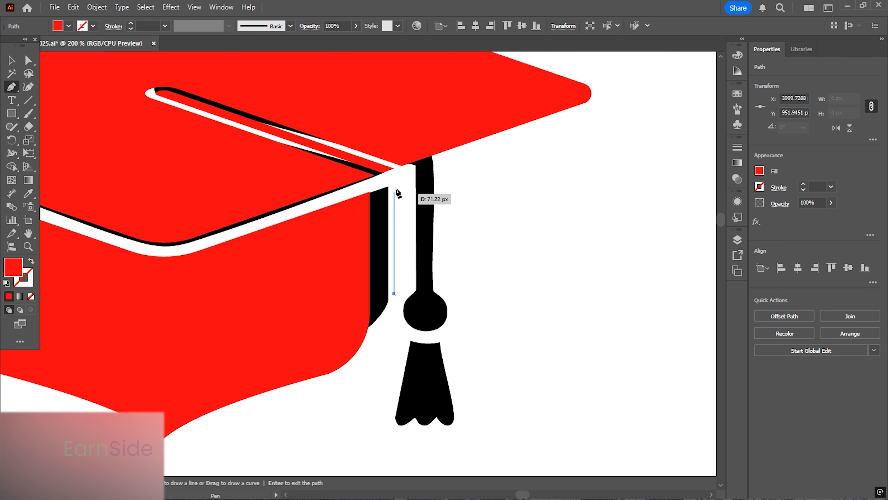
click(395, 168)
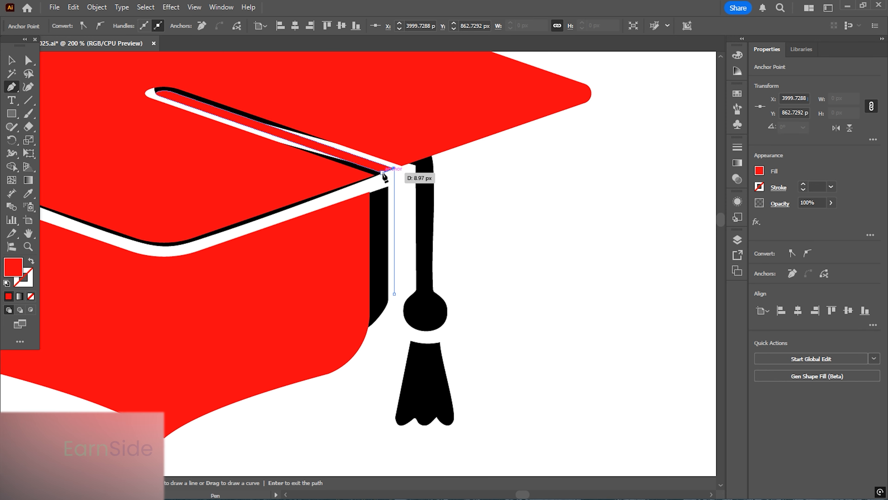
click(382, 172)
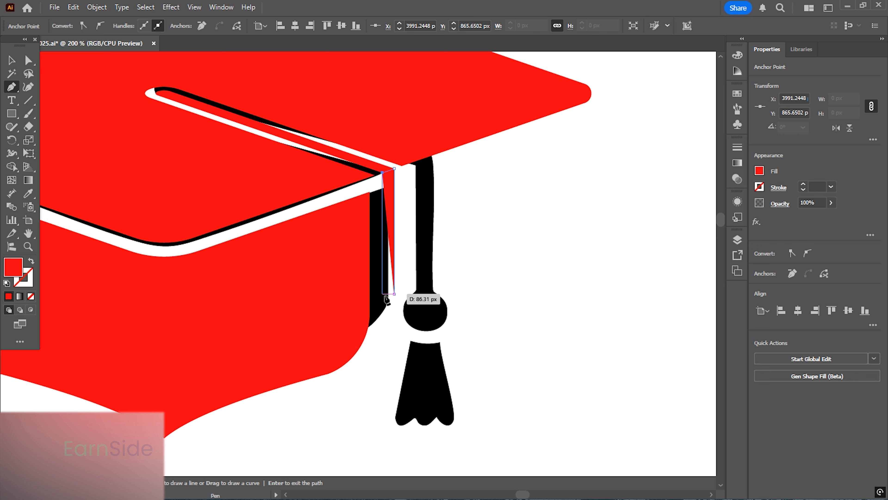
click(383, 294)
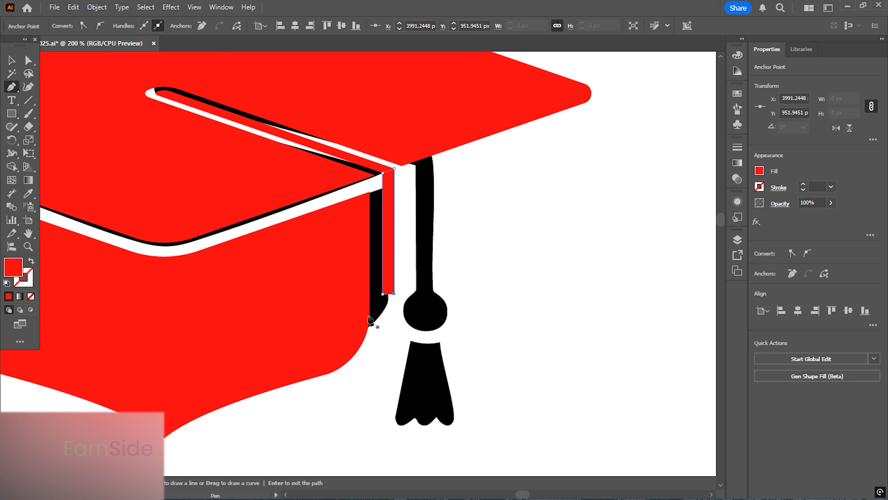
click(11, 61)
- Draw a circle about 19 px wide at the bottom end of the cord with the Ellipse tool
drag(11, 115, 54, 144)
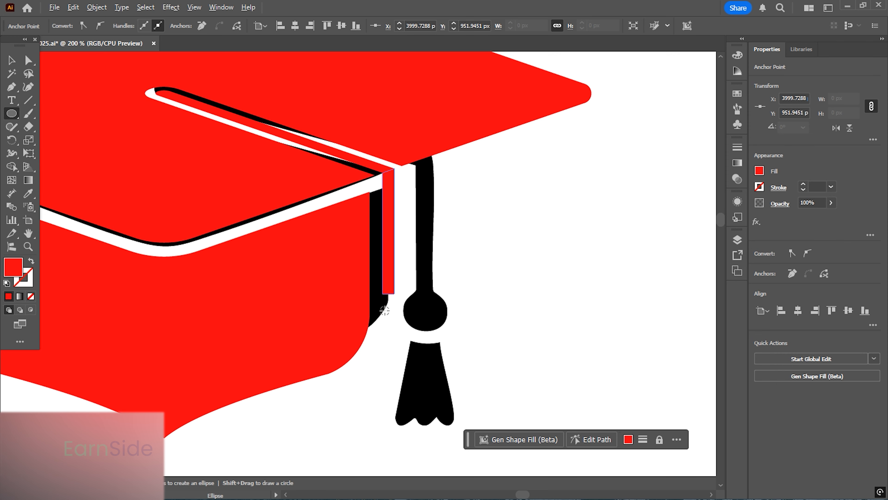
scroll(385, 311, up, 3)
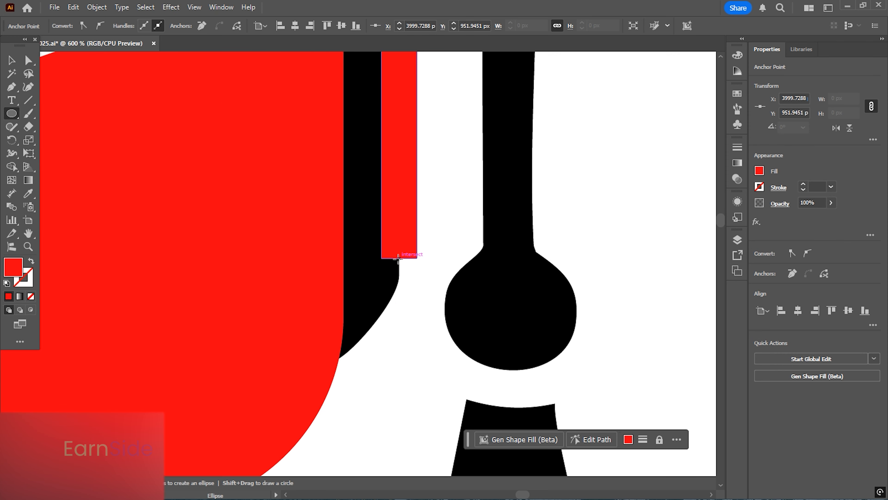
drag(398, 258, 419, 298)
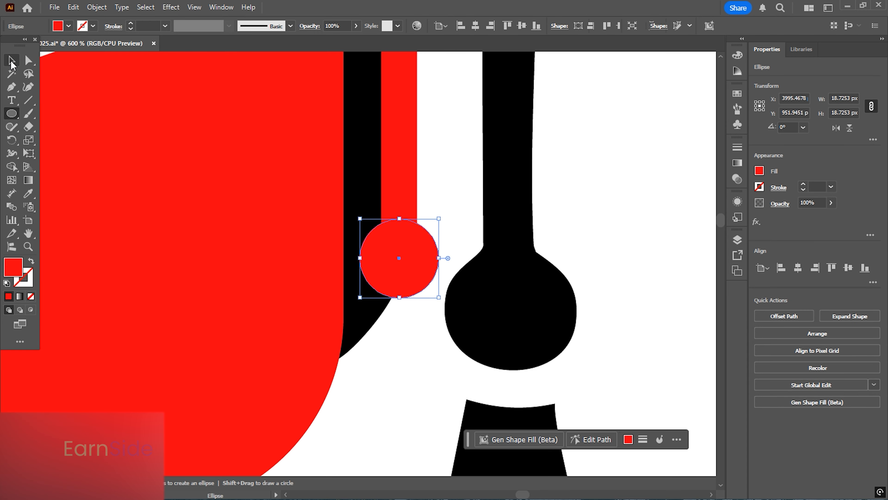
click(12, 62)
- Select the circle and the cord strip and unite them into one shape
scroll(420, 217, down, 1)
click(443, 221)
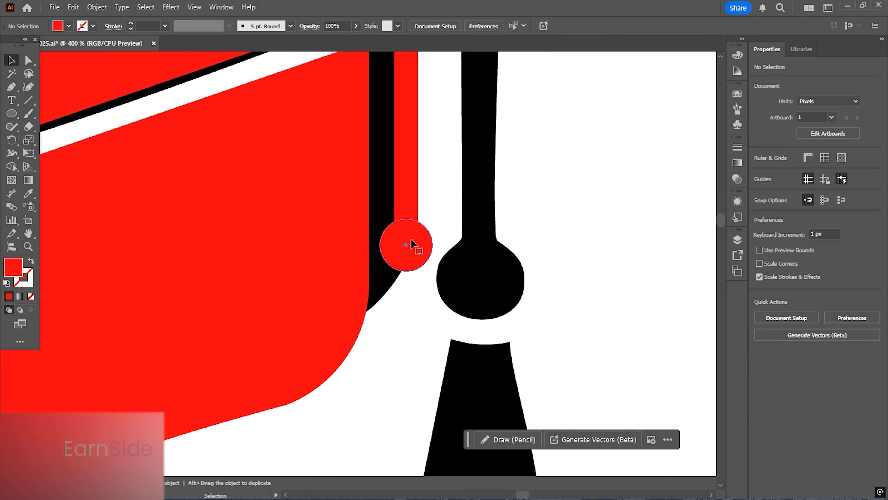
click(412, 244)
shift+click(410, 189)
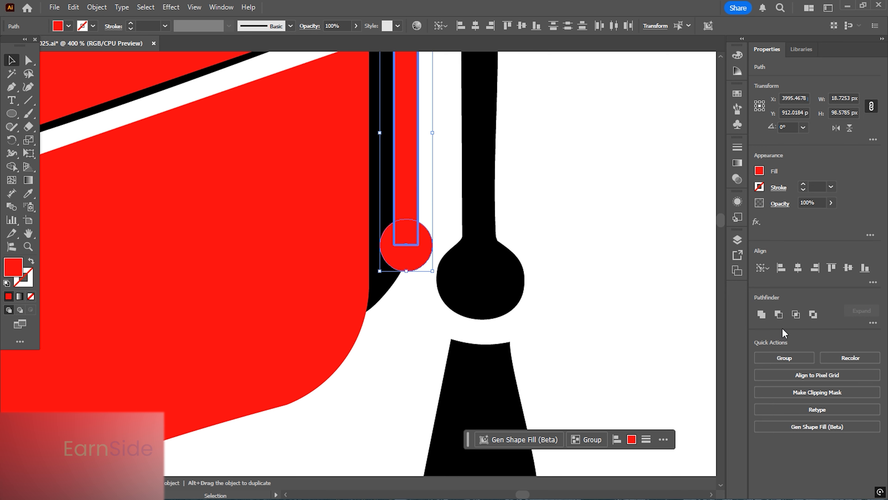
click(798, 267)
click(431, 198)
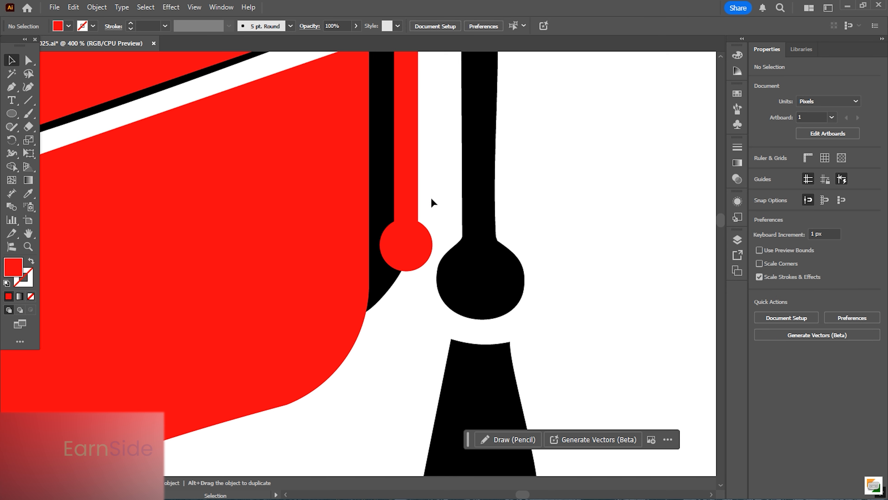
- Trace the tassel fringe with the Pen tool, following its pointed bottom and closing it with a curved top edge
scroll(431, 197, down, 1)
scroll(405, 241, up, 1)
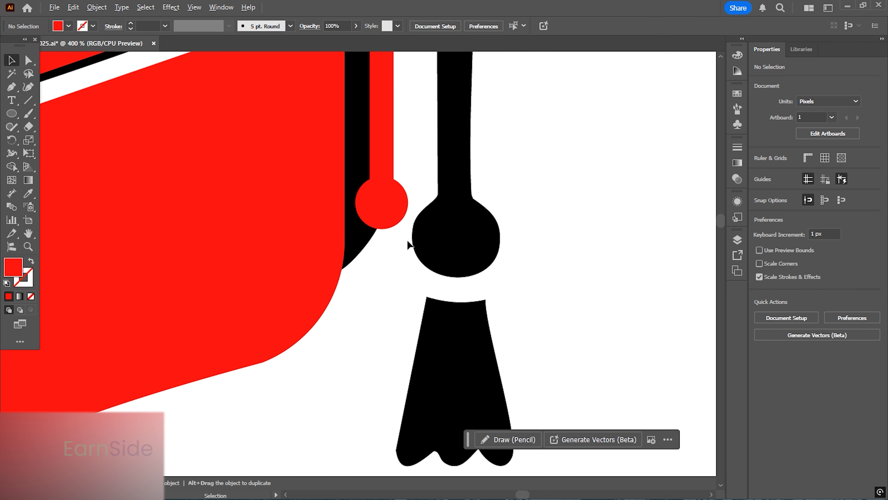
click(11, 88)
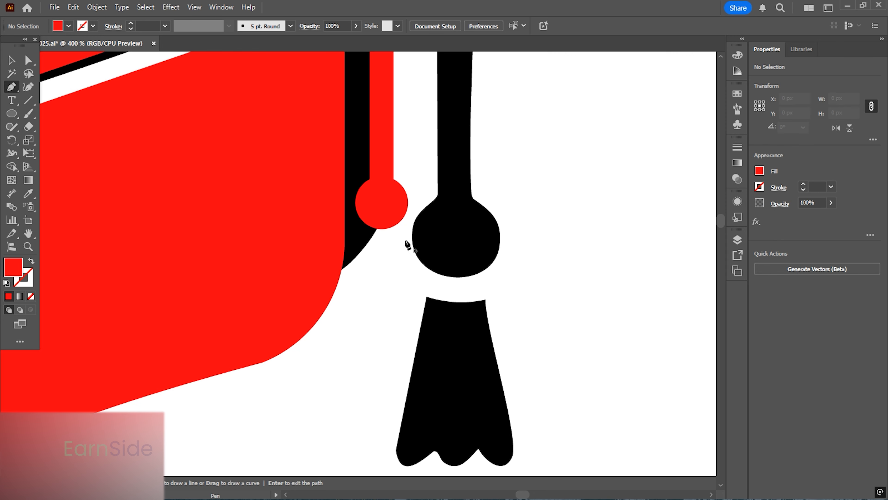
drag(497, 330, 454, 246)
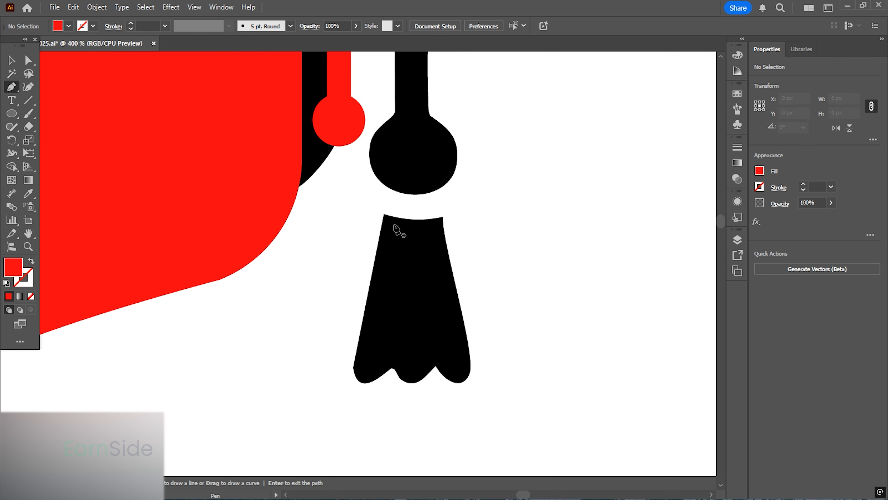
click(384, 214)
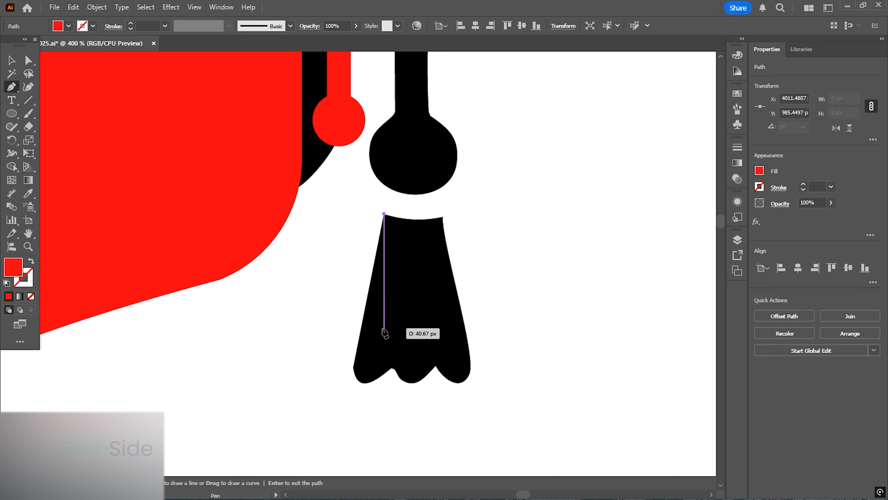
click(353, 367)
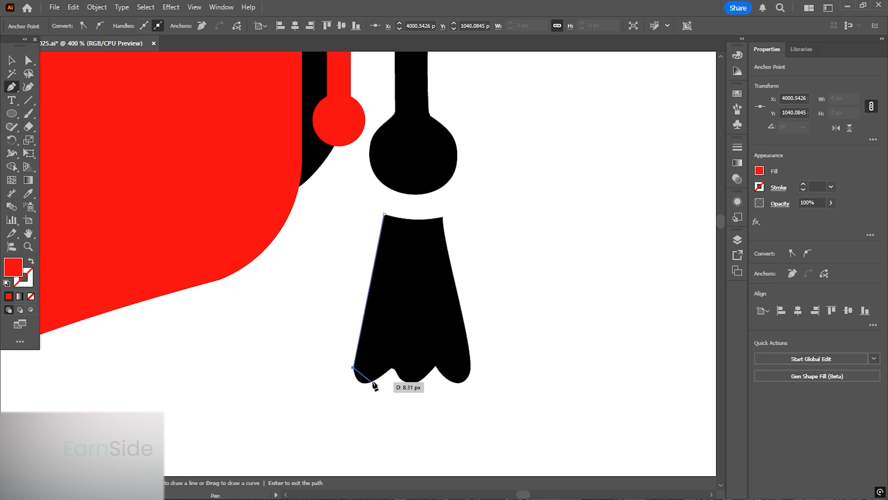
click(377, 378)
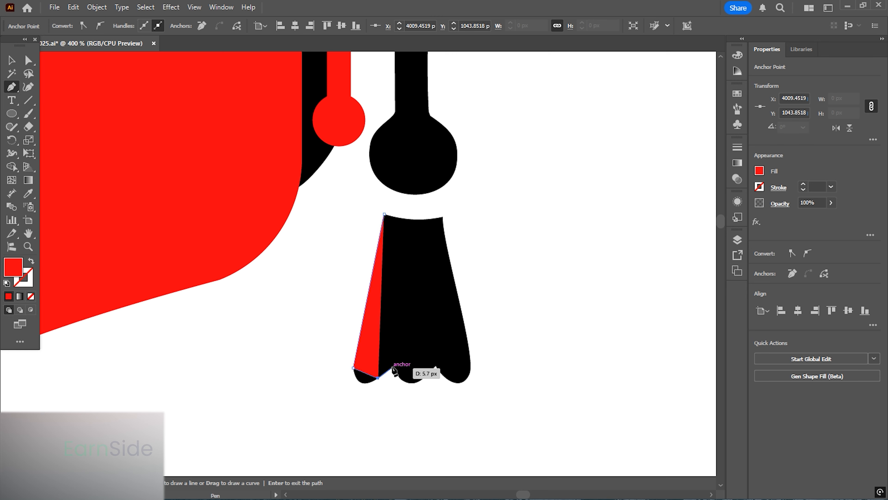
click(391, 368)
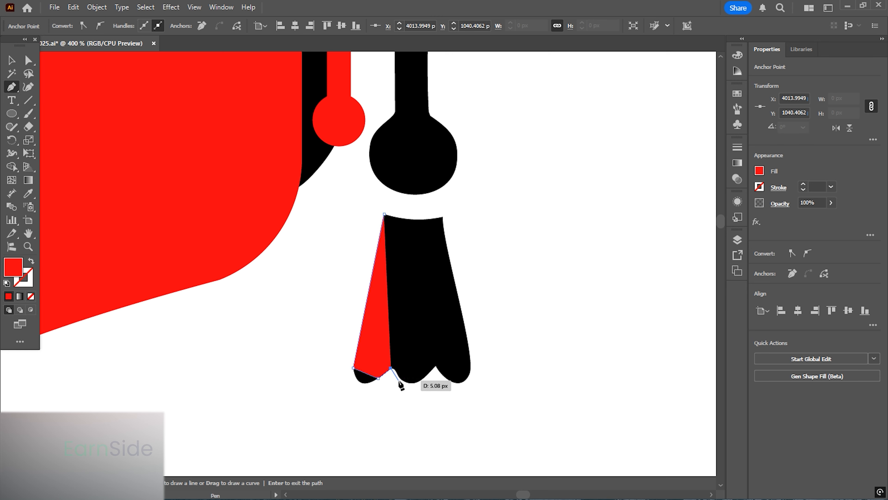
click(399, 382)
click(419, 380)
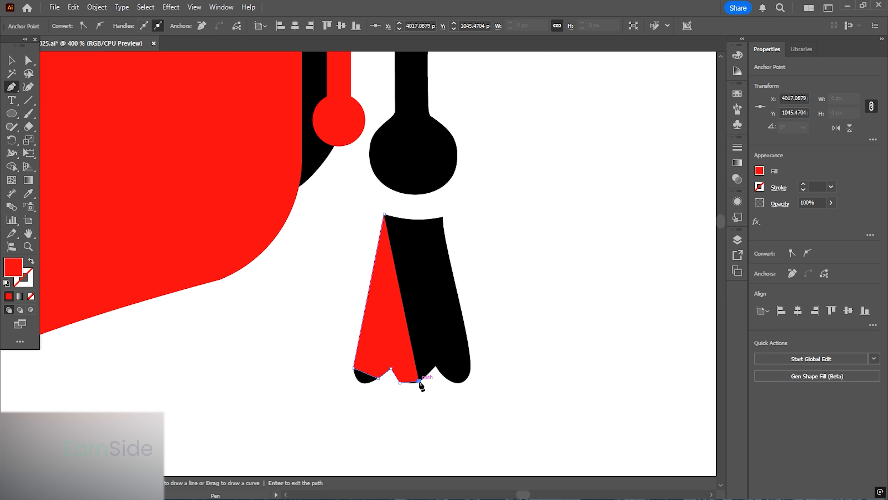
click(436, 366)
click(447, 379)
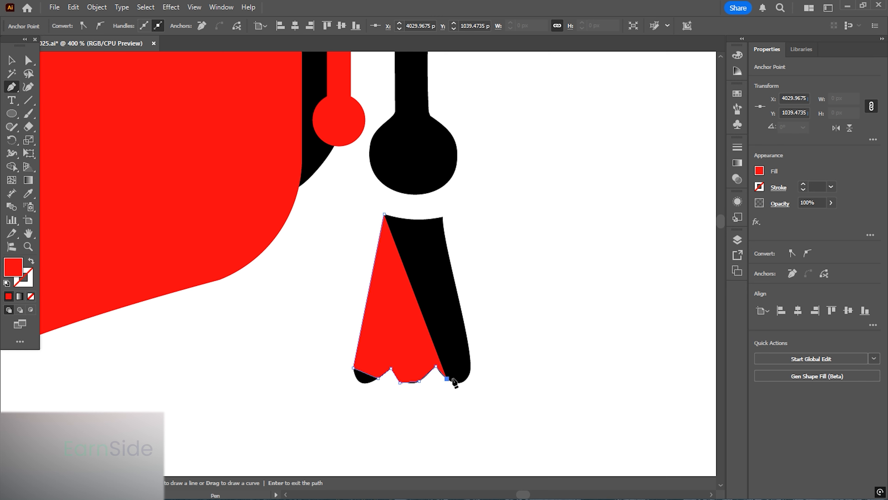
click(469, 374)
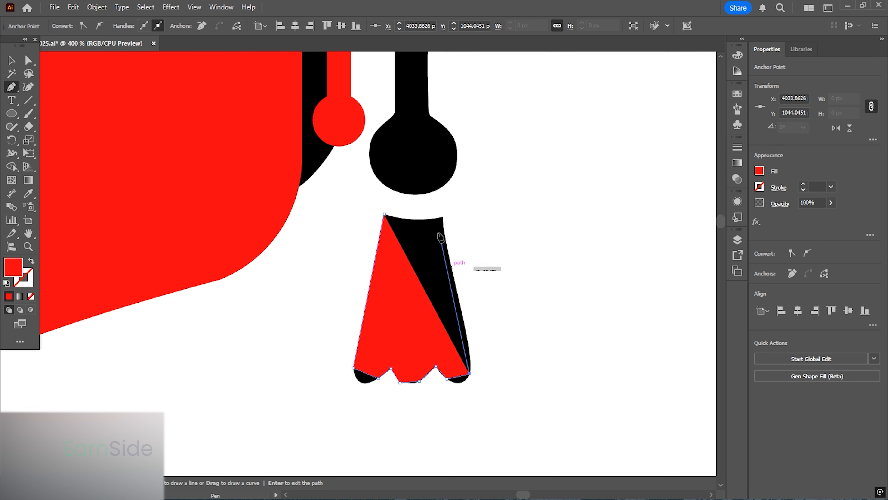
click(443, 216)
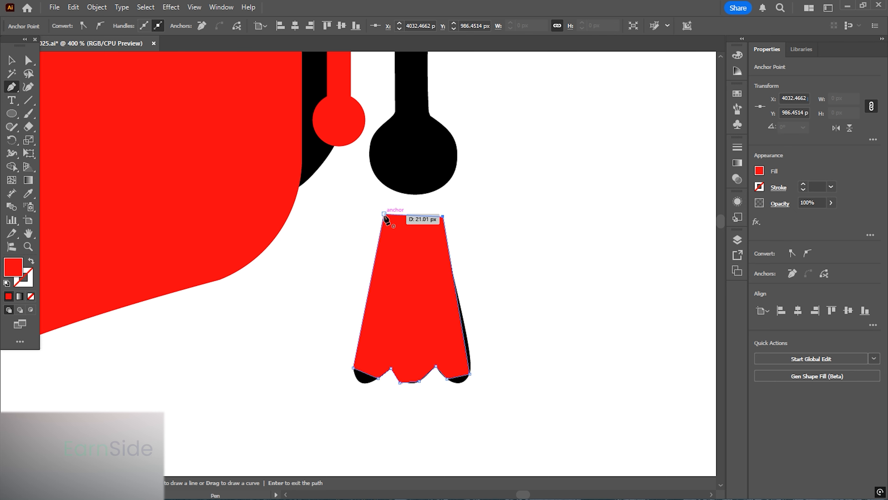
drag(384, 215, 353, 201)
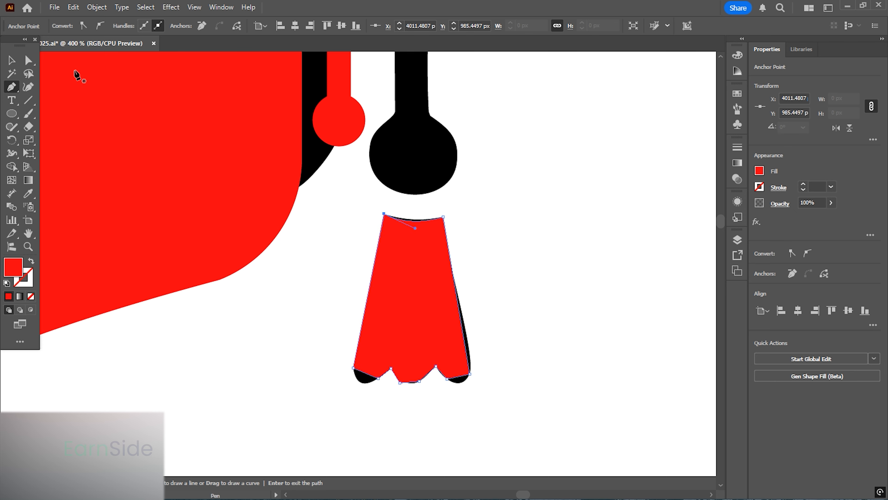
- Round the tassel's bottom points into scallops by selecting its anchors and dragging their corner widgets
click(8, 63)
click(327, 243)
click(434, 297)
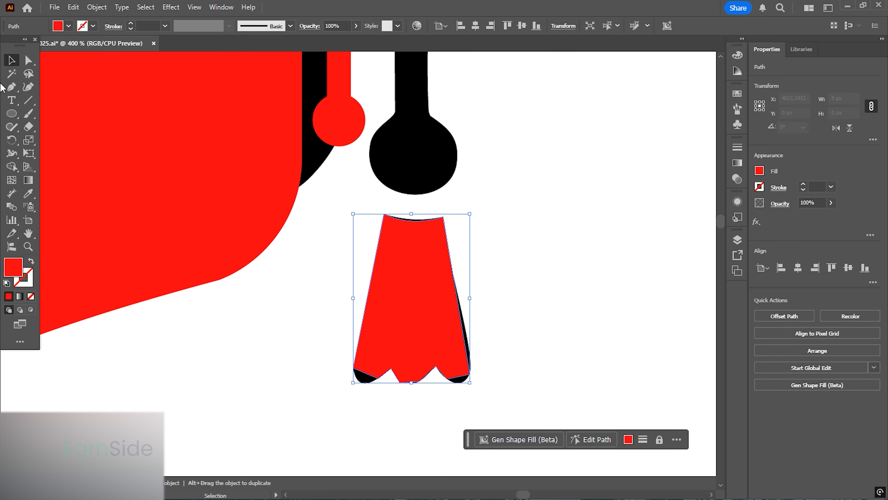
key(a)
scroll(440, 262, up, 1)
scroll(346, 286, up, 1)
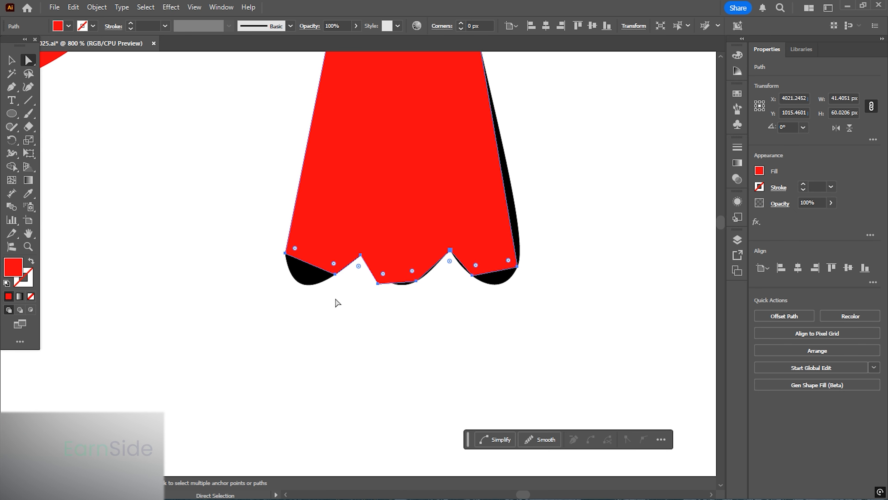
drag(337, 300, 253, 244)
drag(336, 276, 335, 316)
click(334, 293)
drag(292, 265, 393, 180)
drag(406, 300, 444, 240)
drag(545, 312, 424, 152)
click(455, 311)
scroll(400, 323, down, 3)
drag(384, 236, 391, 252)
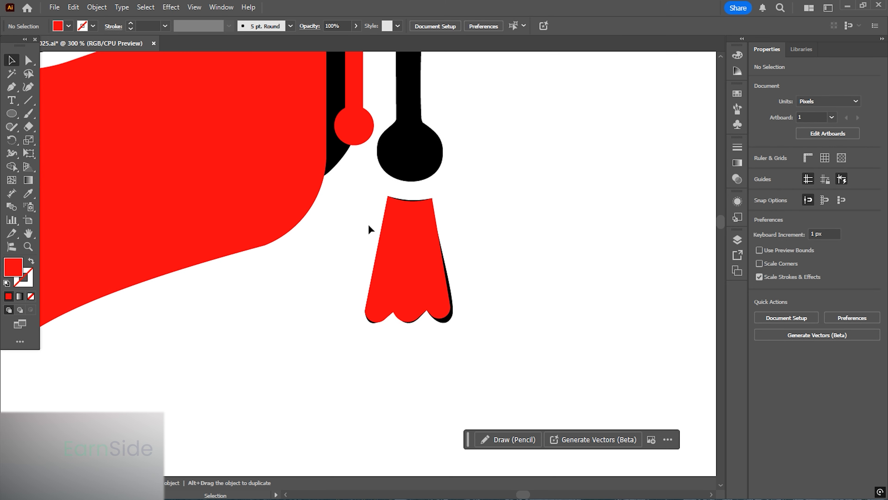
- Move the tassel shape up beneath the cord's knob and narrow its width slightly
drag(414, 253, 357, 207)
scroll(344, 170, up, 1)
scroll(344, 169, up, 1)
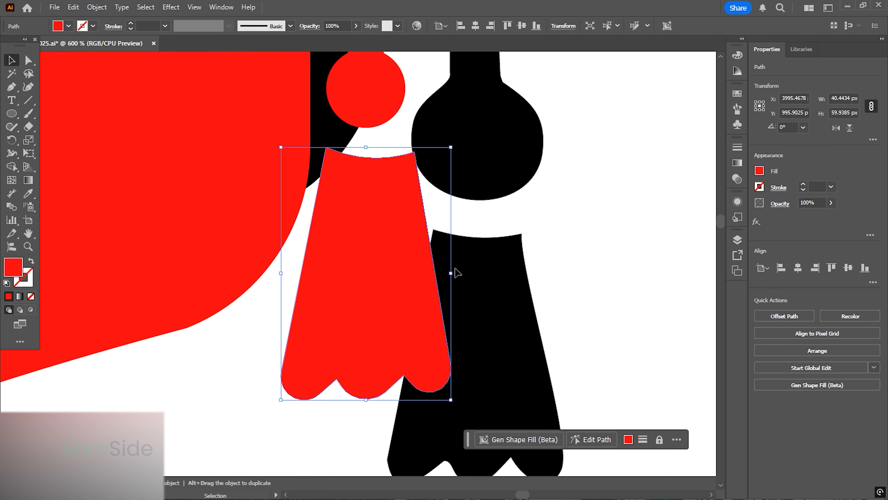
drag(450, 273, 432, 274)
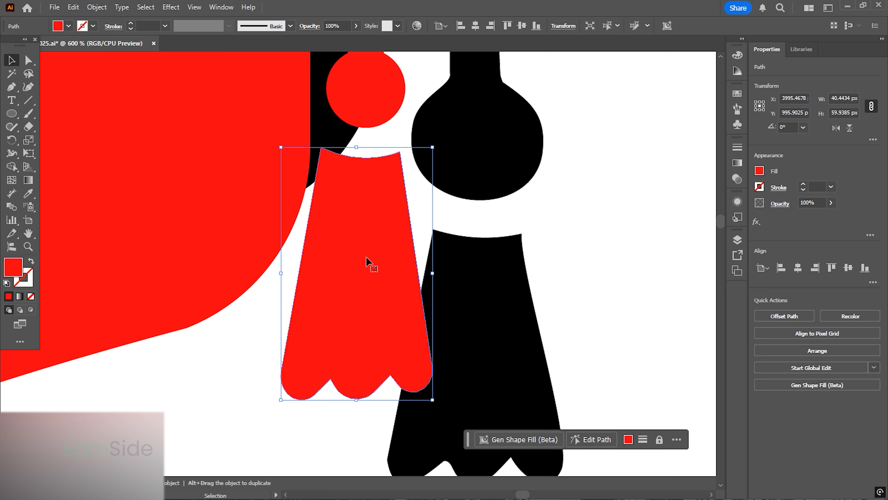
- Nudge the tassel shape slightly higher so its top tucks under the cord's knob
drag(369, 260, 373, 245)
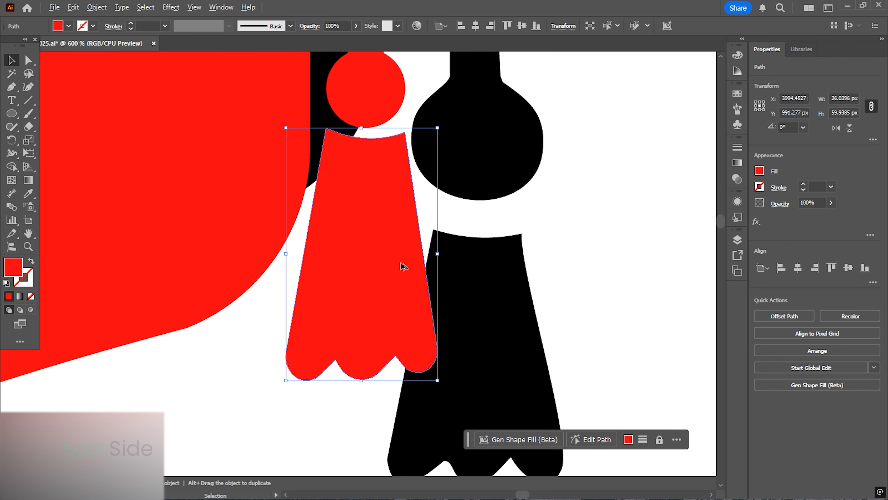
scroll(399, 265, down, 2)
scroll(389, 270, down, 2)
scroll(367, 307, down, 1)
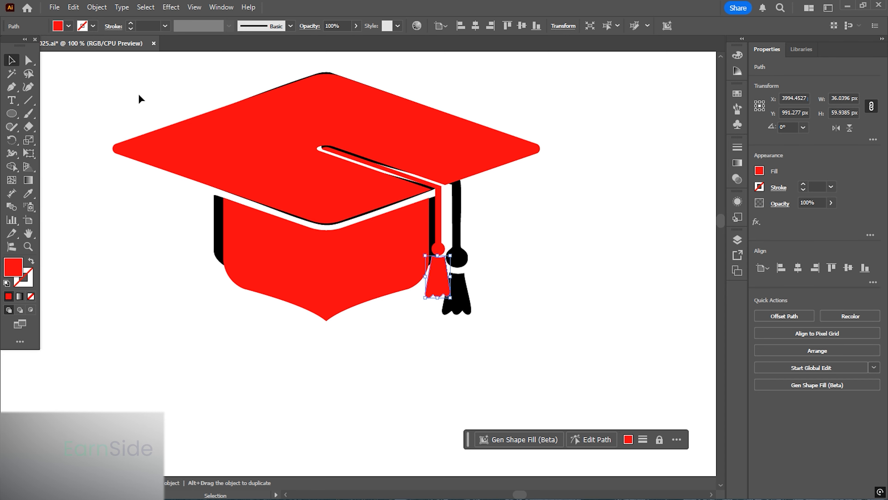
- Select all the traced cap pieces and change their fill to black (000000)
drag(141, 97, 512, 346)
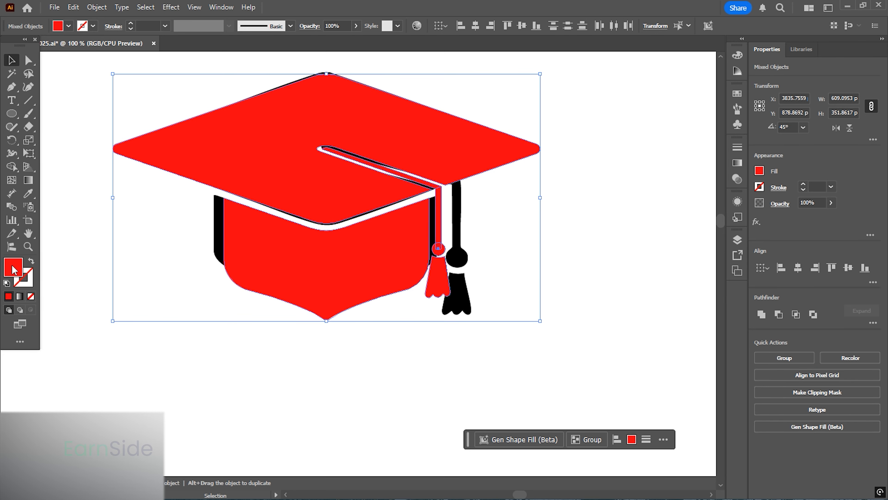
double_click(14, 268)
drag(473, 287, 509, 362)
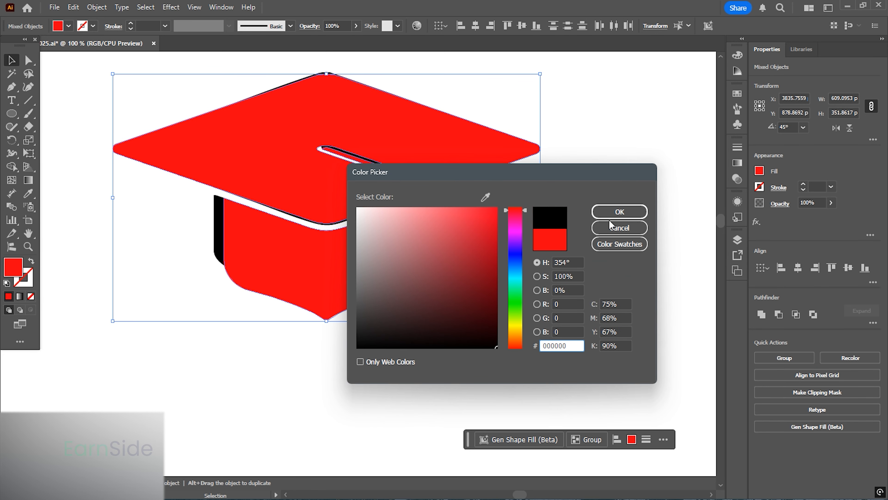
click(619, 212)
- Move the black traced cap off the original and place it to the right of it
scroll(270, 193, down, 2)
drag(280, 192, 563, 191)
click(452, 272)
drag(446, 295, 362, 281)
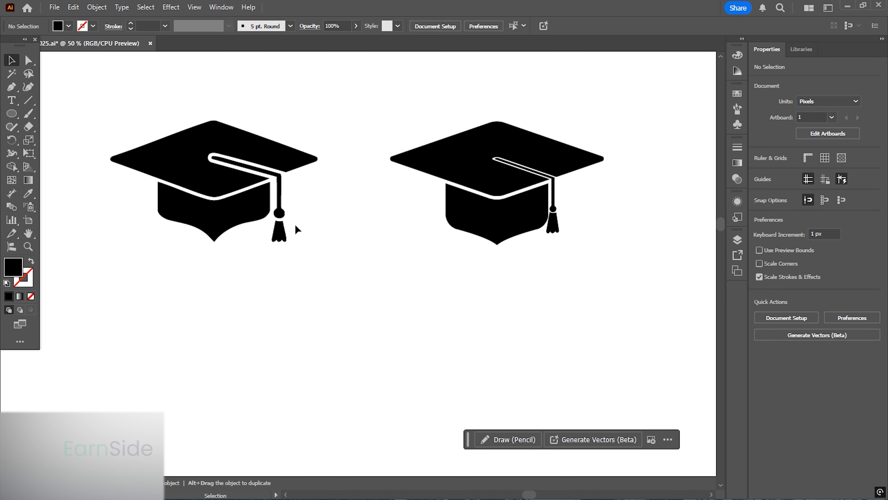
- Select all the traced cap pieces, group them, and reposition the group beside the original cap
scroll(597, 260, up, 1)
drag(598, 260, 158, 120)
scroll(405, 179, up, 4)
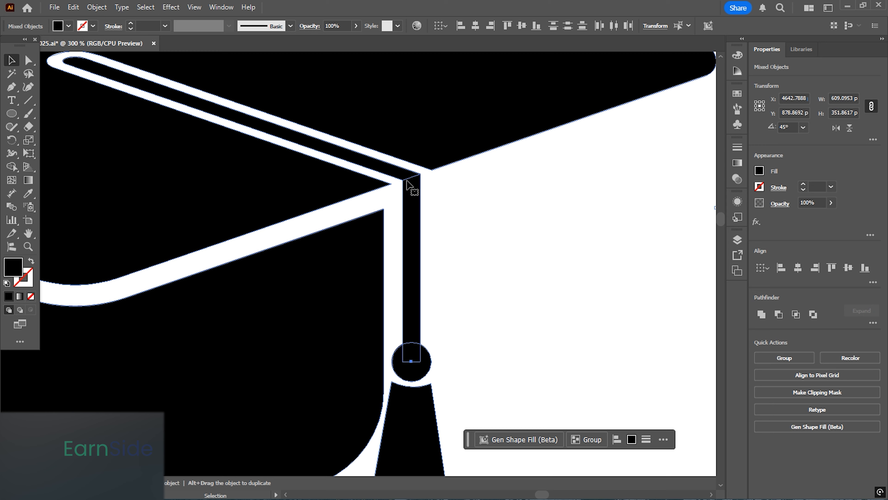
key(ctrl+g)
scroll(466, 245, down, 4)
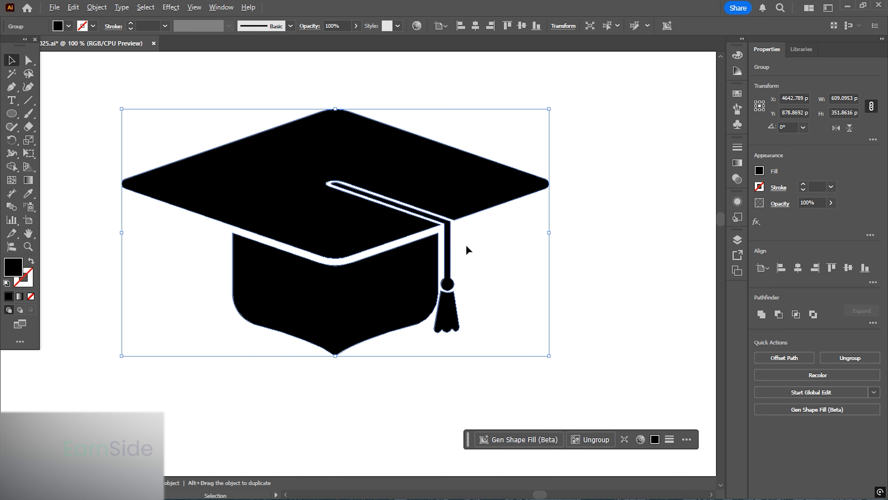
drag(444, 306, 505, 194)
scroll(529, 181, down, 1)
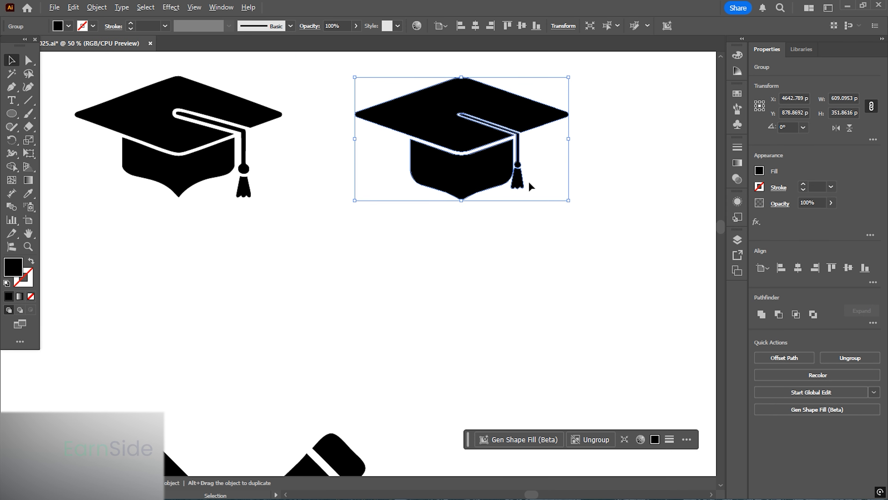
click(451, 251)
- Adjust the curve handles beside the cap body's bottom point by nudging them upward, reverting the last nudge
scroll(474, 198, up, 3)
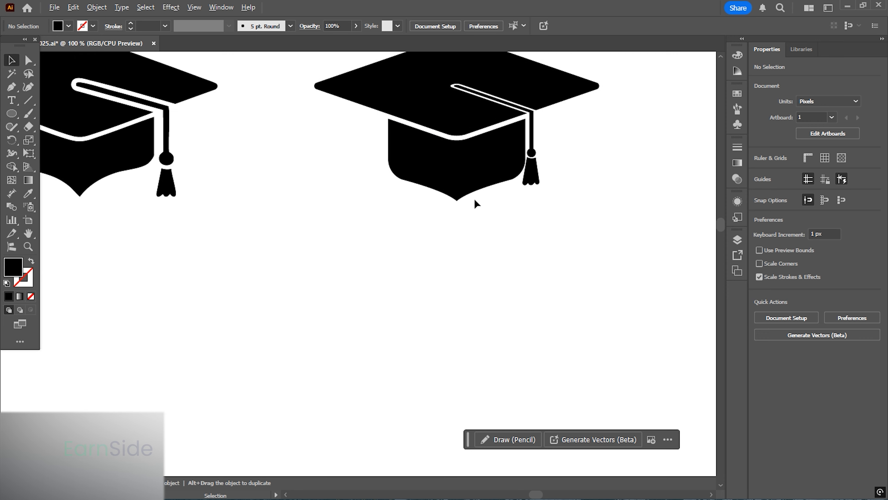
click(29, 61)
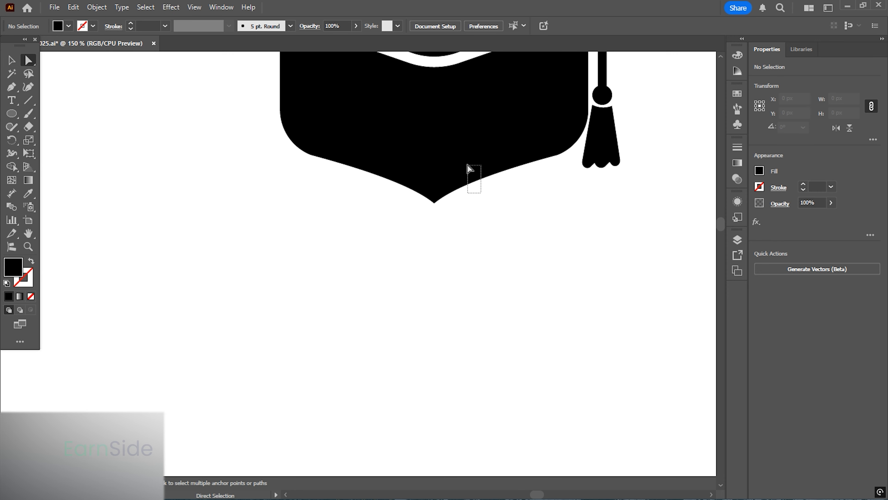
drag(467, 165, 468, 164)
drag(390, 192, 376, 165)
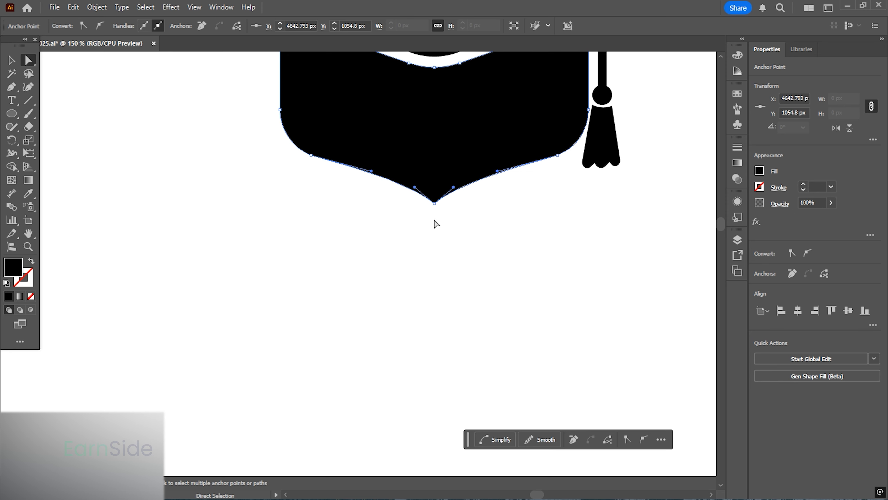
key(Up)
key(Up)
key(Up)
key(Up)
key(Up)
key(Up)
key(Up)
key(Up)
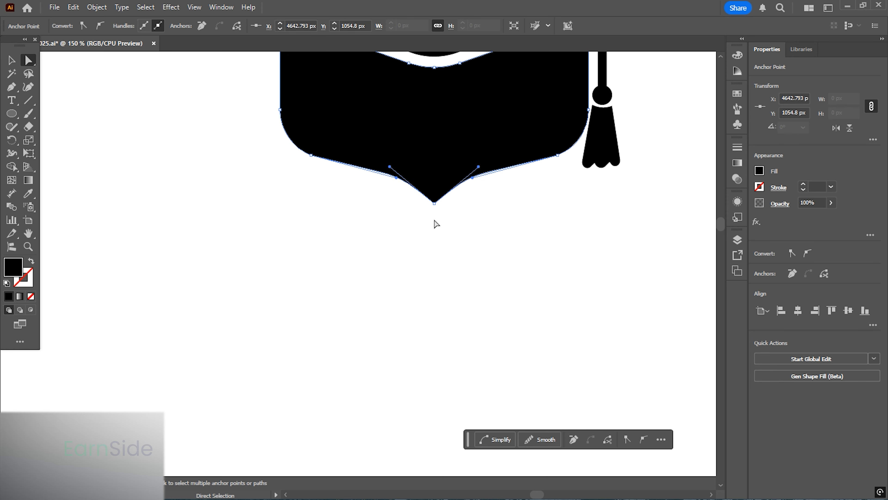
key(Up)
key(Up)
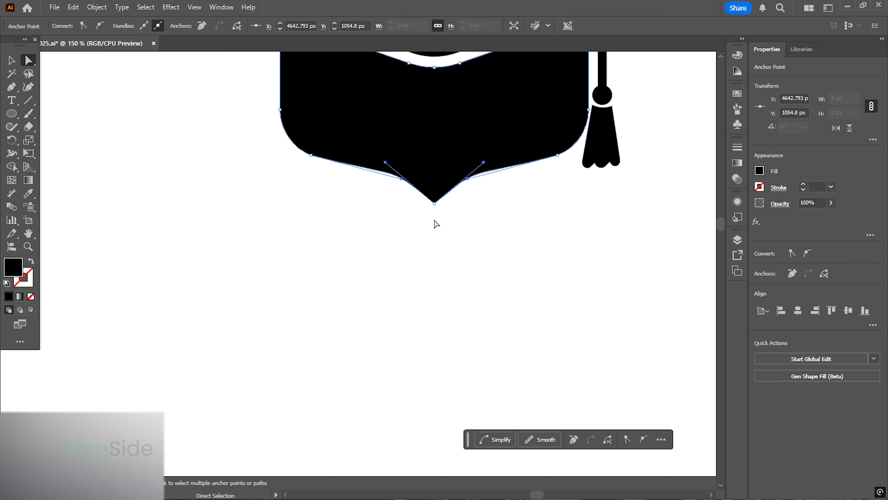
key(Up)
key(Up)
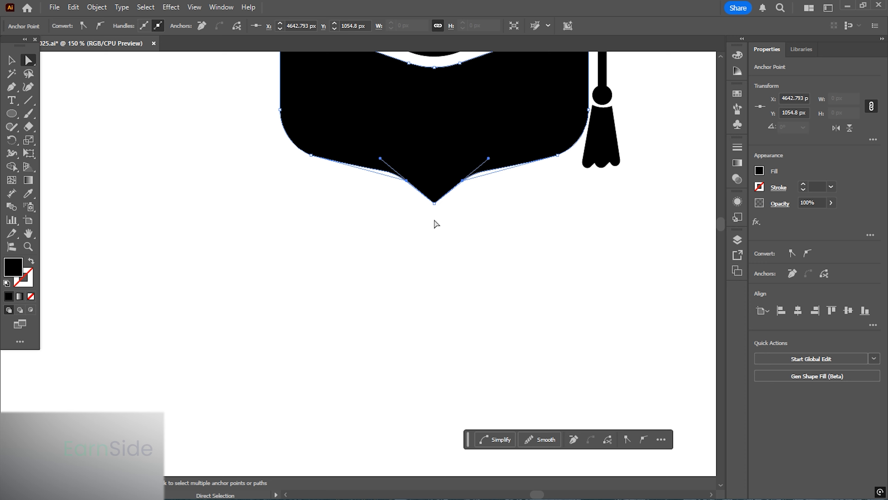
key(ctrl+z)
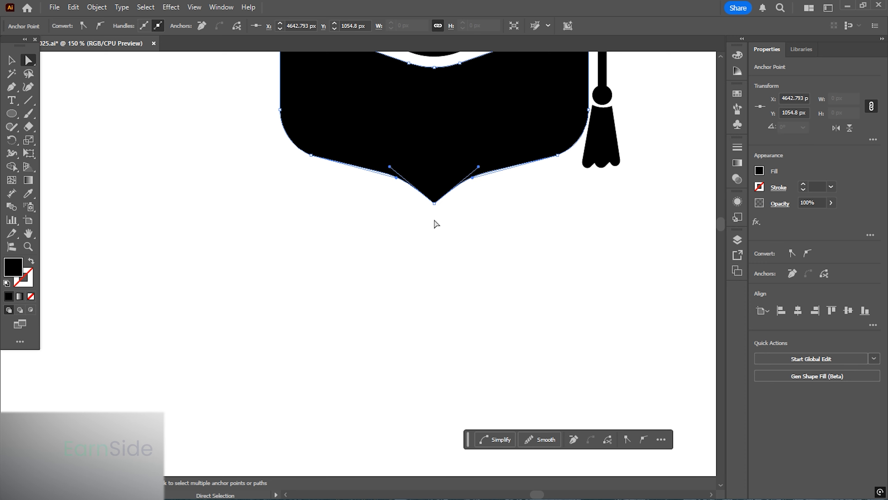
click(499, 201)
- Try raising the cap body's lower anchors, then undo those edits
scroll(386, 198, down, 2)
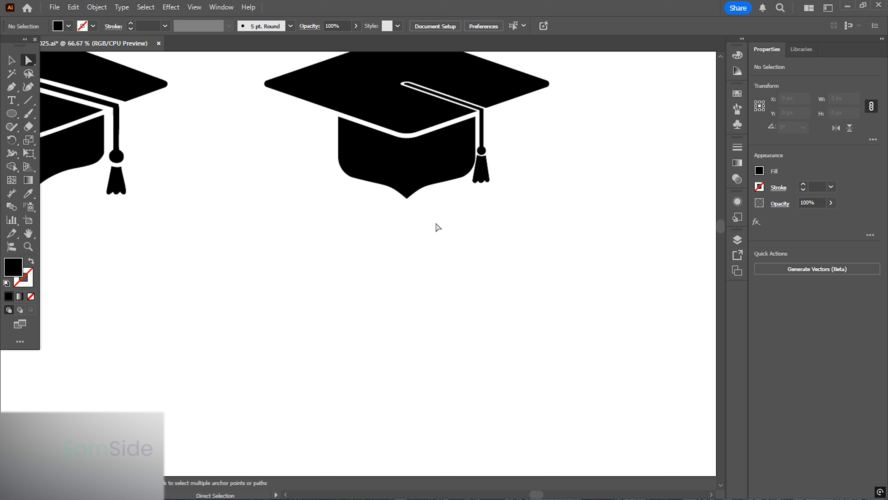
scroll(433, 207, down, 1)
scroll(436, 201, up, 1)
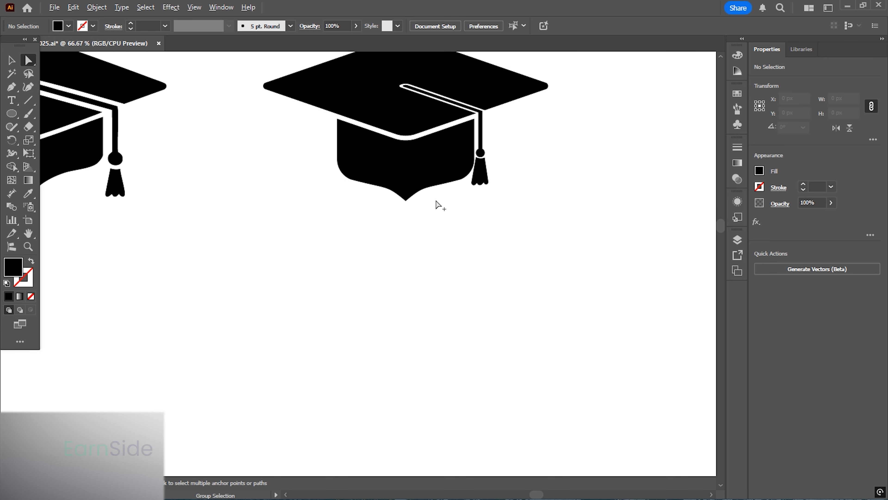
drag(329, 159, 472, 212)
scroll(454, 192, up, 2)
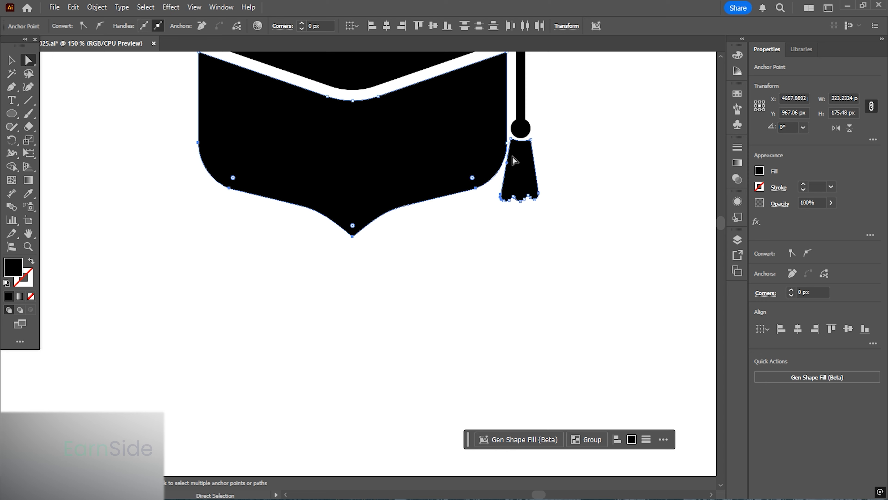
click(507, 143)
drag(476, 249, 152, 137)
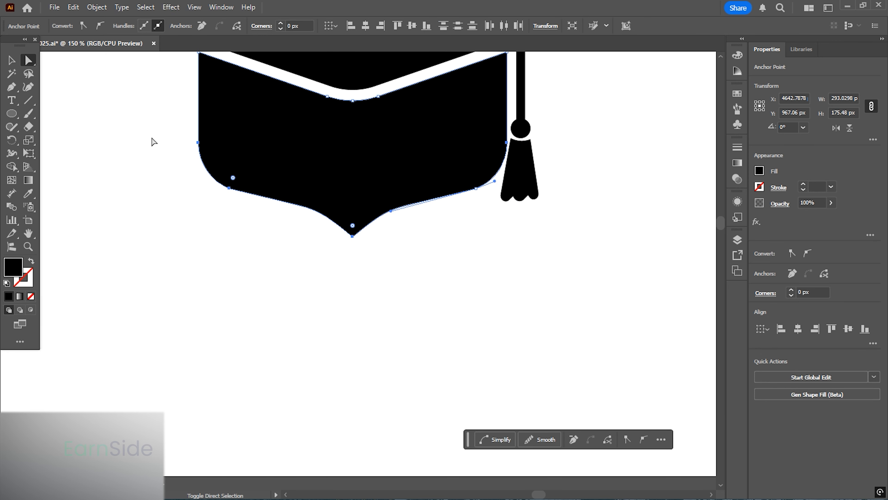
key(Up)
key(Up)
key(Up)
key(Up)
key(Up)
key(Up)
key(Up)
key(Up)
key(Up)
key(Up)
key(Up)
key(Up)
key(Up)
key(Up)
key(Up)
key(ctrl+z)
key(ctrl+z)
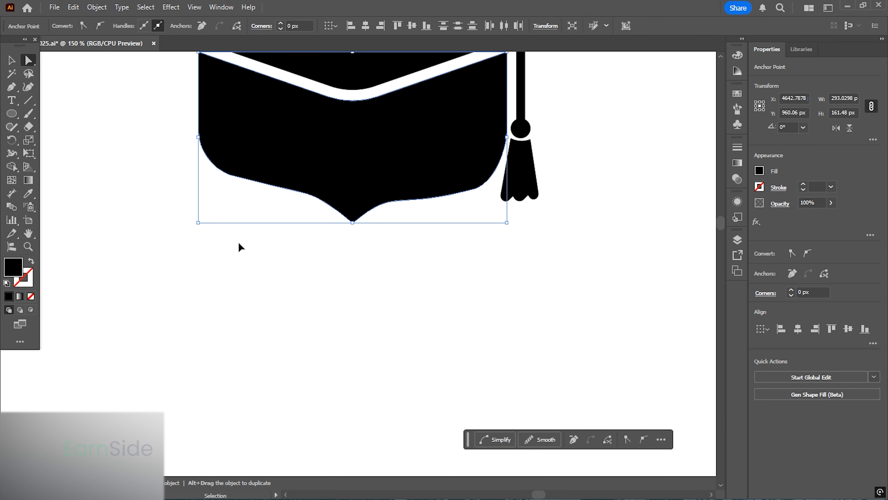
key(ctrl+z)
key(ctrl+z)
key(ctrl+z)
key(ctrl+z)
key(ctrl+z)
key(ctrl+z)
key(ctrl+z)
key(ctrl+z)
key(ctrl+z)
key(ctrl+z)
key(ctrl+z)
key(ctrl+z)
key(ctrl+z)
key(ctrl+z)
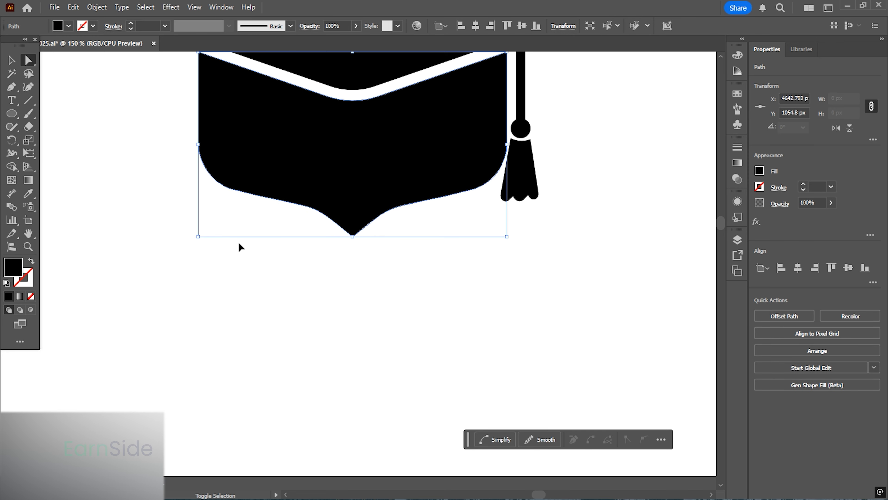
- Select the cap body's lower anchors and nudge them upward to shorten the body
drag(185, 136, 477, 264)
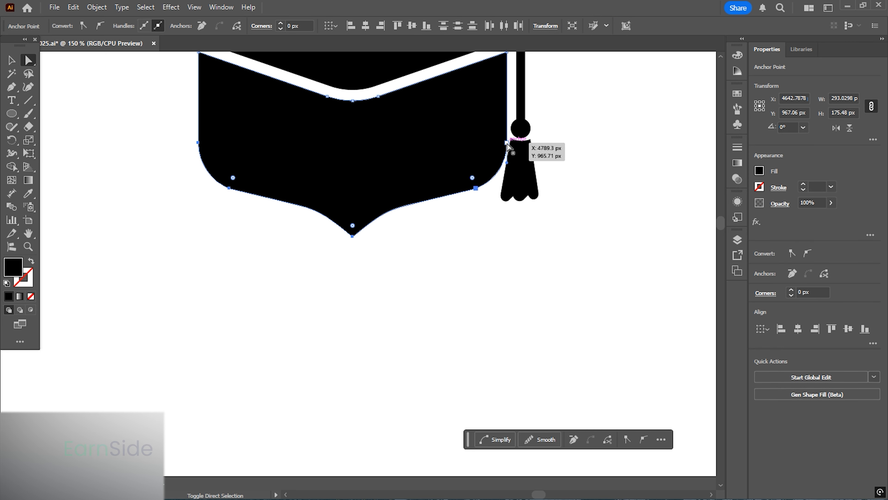
key(Up)
key(Up)
key(Up)
key(Up)
key(Up)
key(Up)
key(Up)
key(Up)
key(Up)
key(Up)
key(Up)
key(Up)
key(Up)
key(Up)
key(Up)
key(Up)
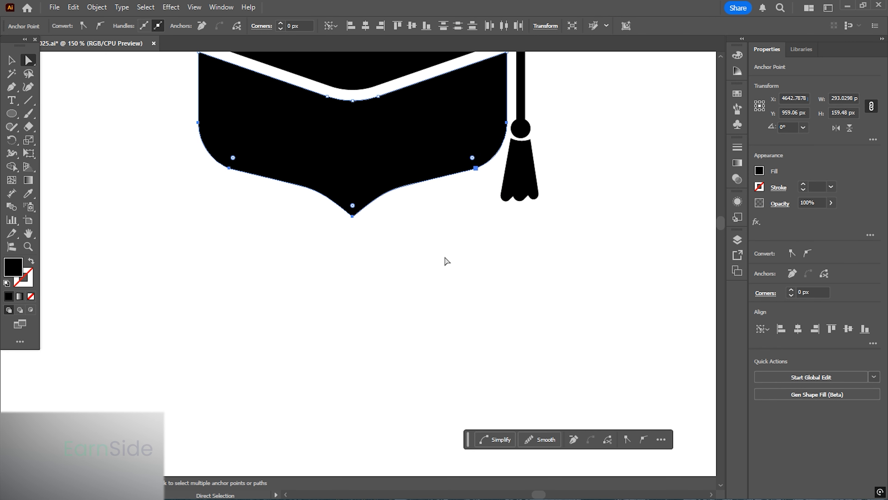
click(442, 245)
scroll(450, 286, down, 6)
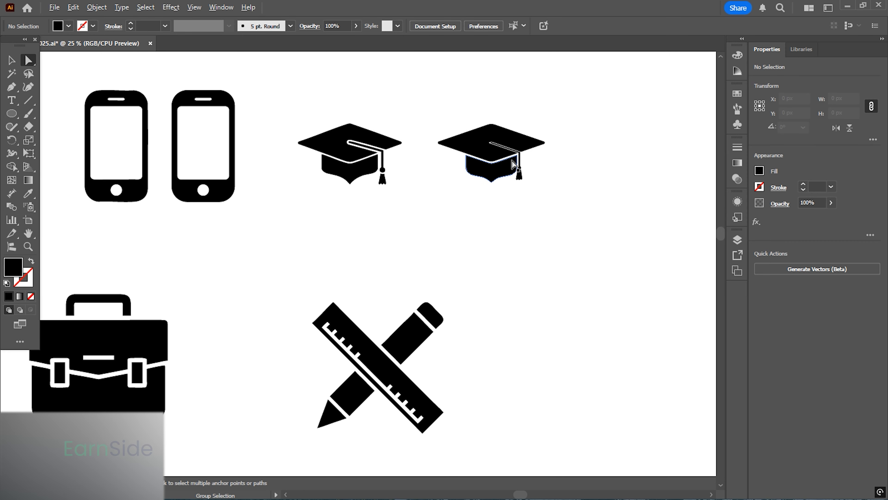
click(9, 60)
drag(566, 211, 425, 105)
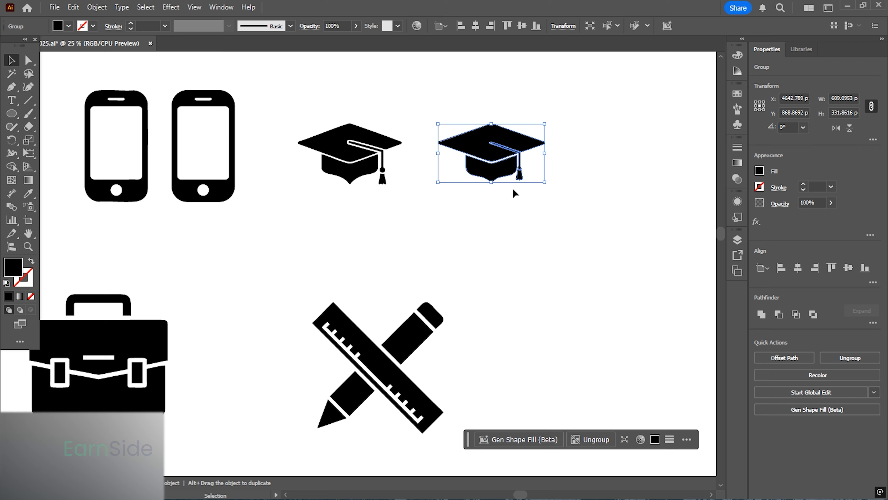
right_click(490, 158)
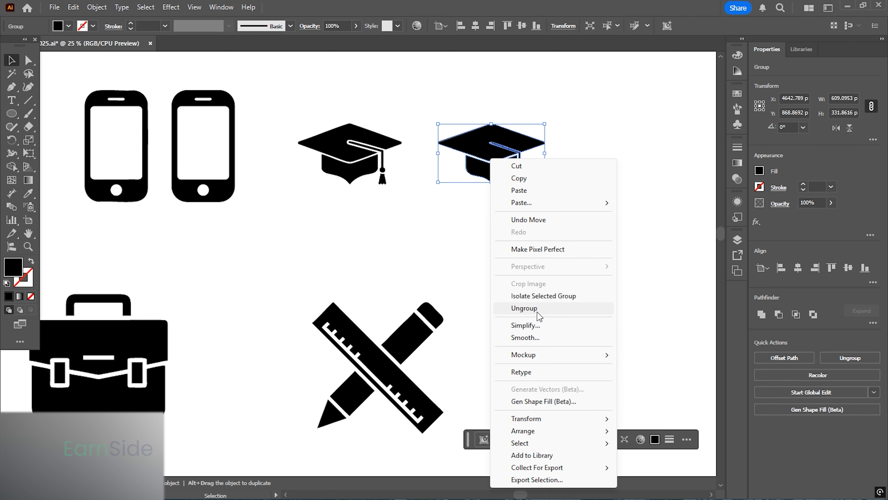
click(395, 218)
scroll(279, 274, down, 3)
scroll(280, 274, left, 10)
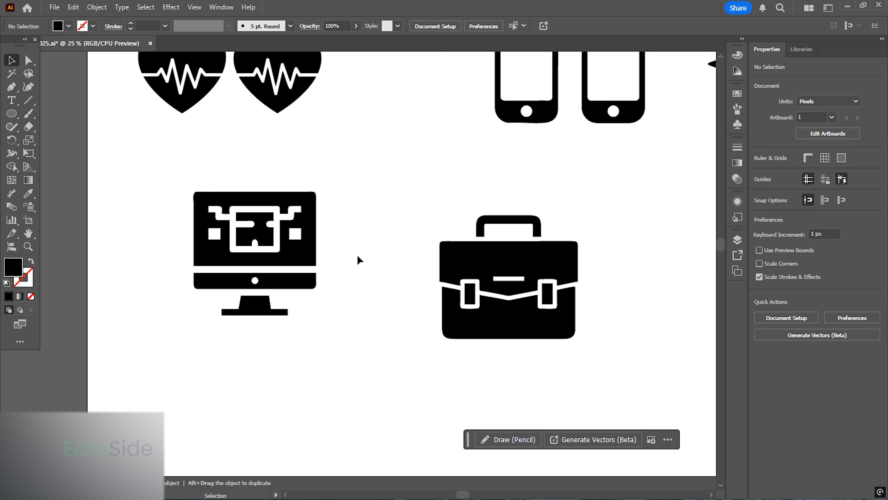
- Select the monitor icon and inspect its anchor points up close
click(293, 254)
key(ctrl+equal)
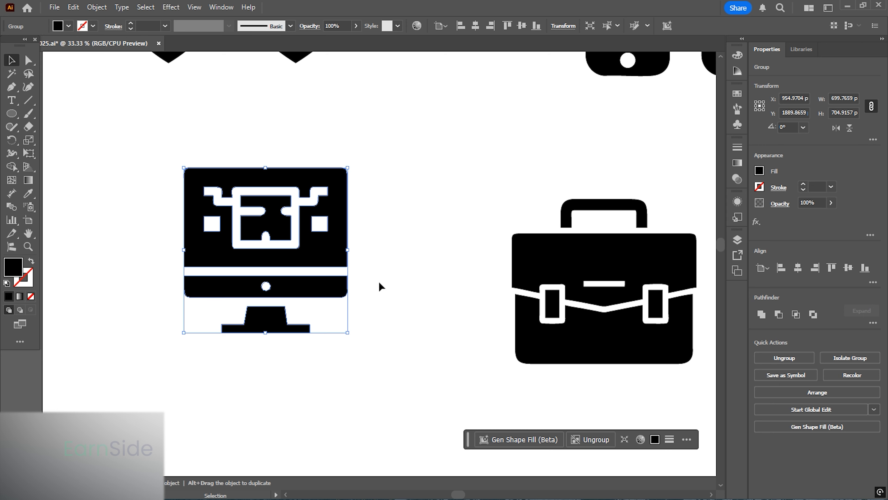
key(a)
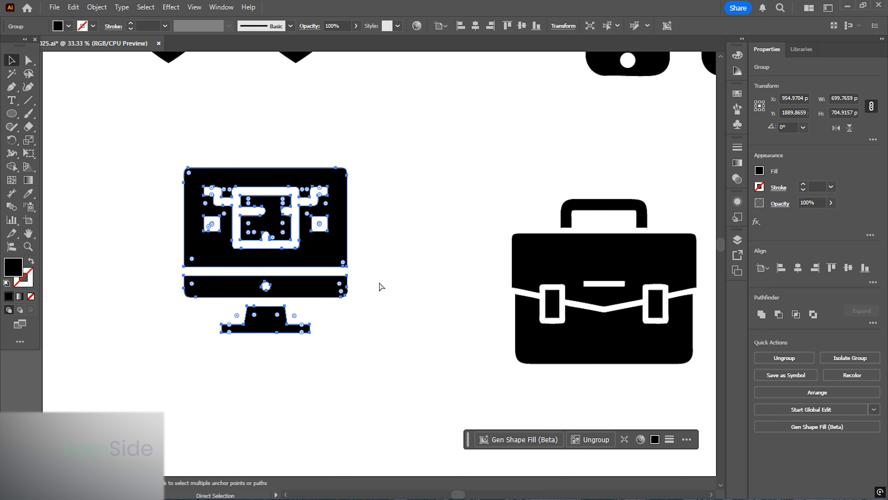
click(379, 282)
scroll(219, 223, up, 2)
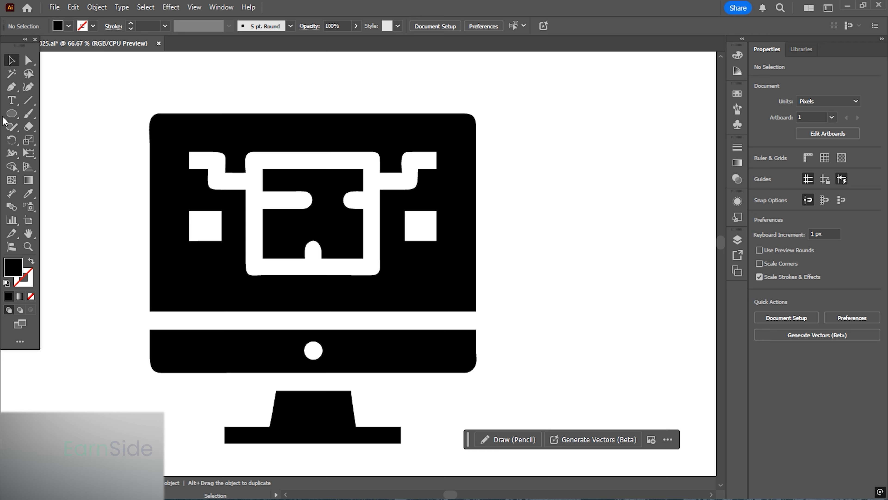
- Draw a rectangle about 702 × 557 px covering the monitor's screen area
drag(11, 113, 49, 114)
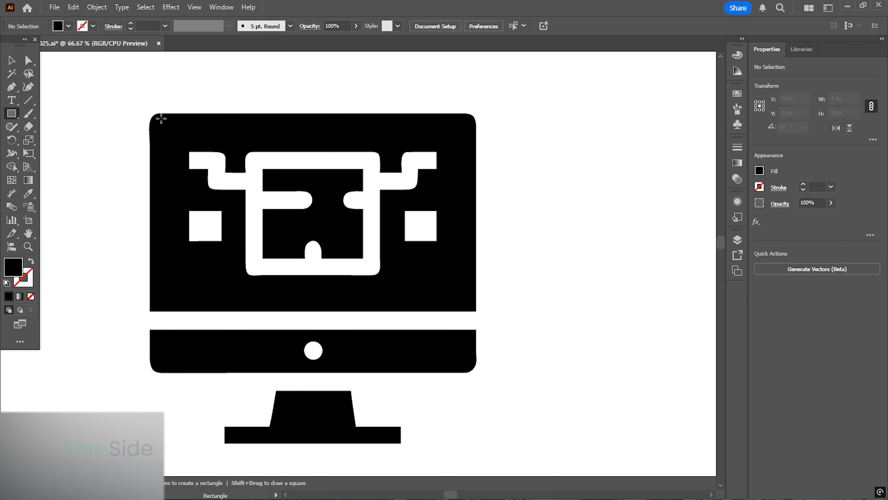
drag(150, 113, 479, 374)
key(space)
drag(409, 302, 389, 260)
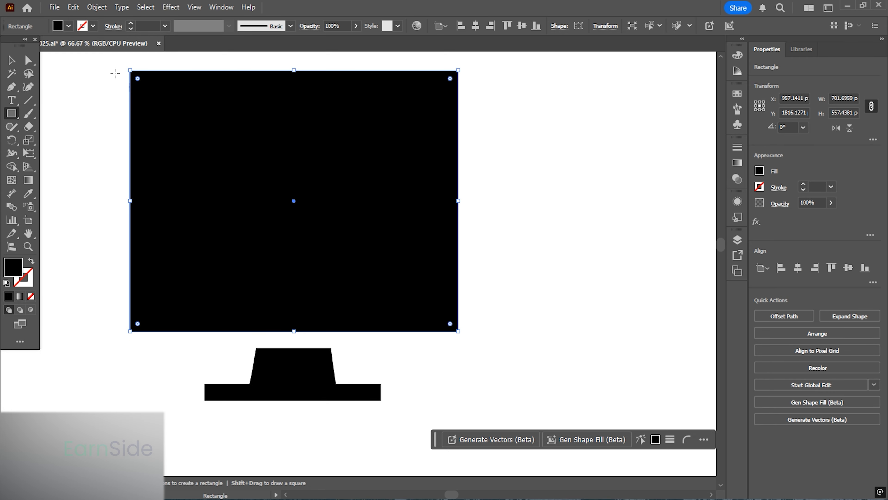
- Fill the rectangle red and round its corners slightly
double_click(18, 266)
drag(502, 245, 514, 196)
click(640, 215)
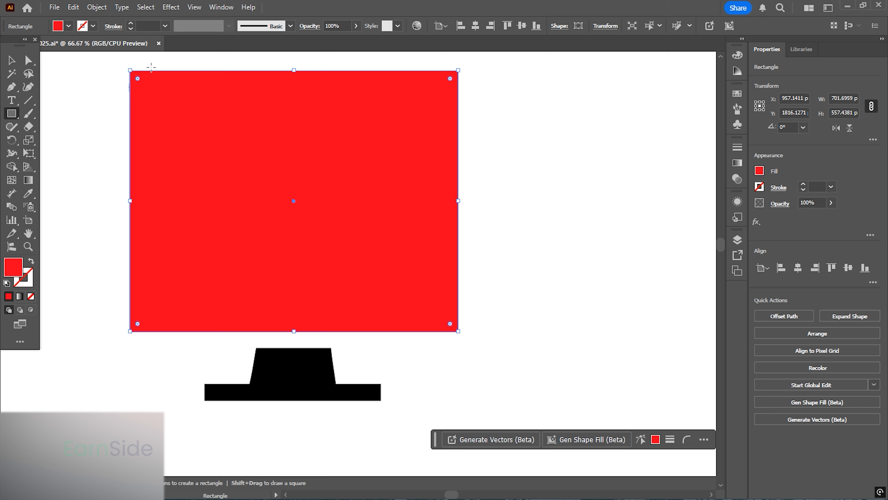
mouse_move(137, 78)
mouse_down()
mouse_move(148, 89)
mouse_move(141, 84)
mouse_up()
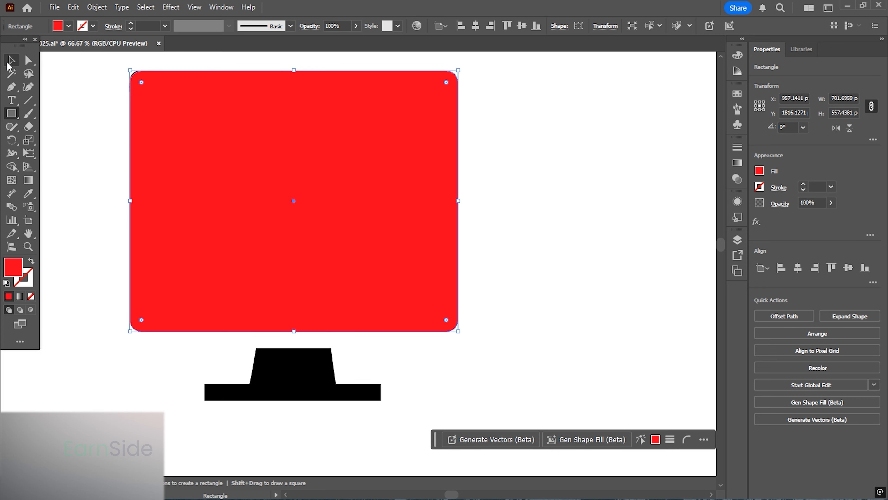
click(8, 63)
scroll(379, 213, down, 3)
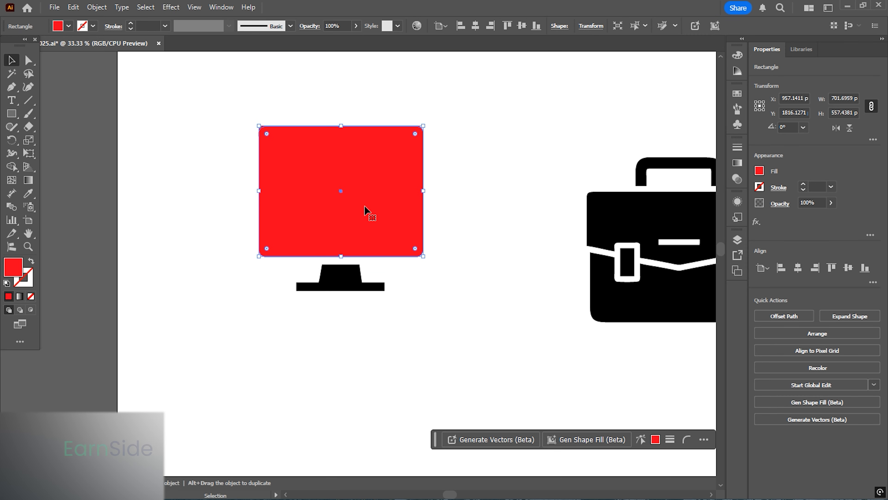
- Move the red screen rectangle aside to the left of the monitor icon
drag(364, 206, 189, 206)
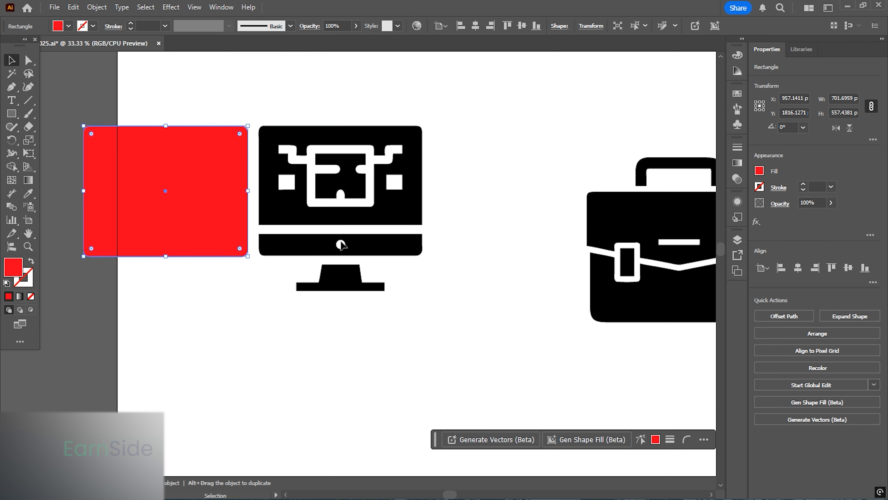
click(471, 233)
scroll(378, 189, up, 2)
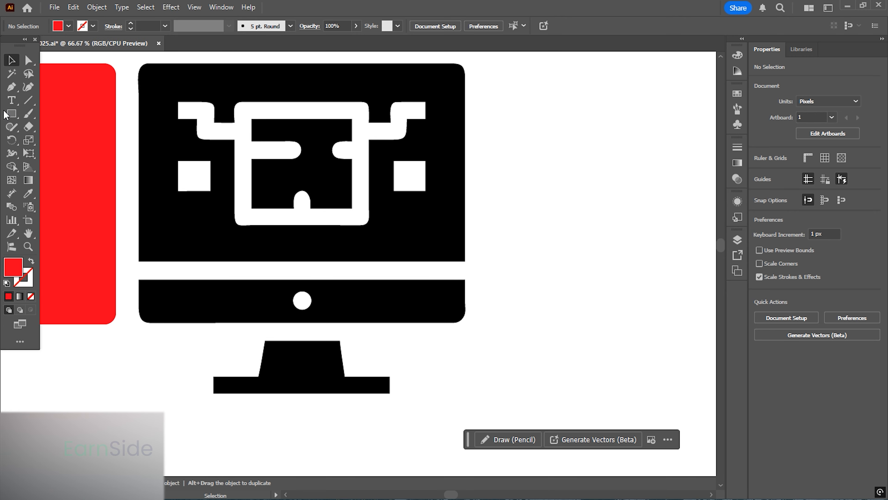
- Draw an unfilled rectangle about 252 × 224 px over the inner white frame and set its stroke weight to 37 pt
click(8, 113)
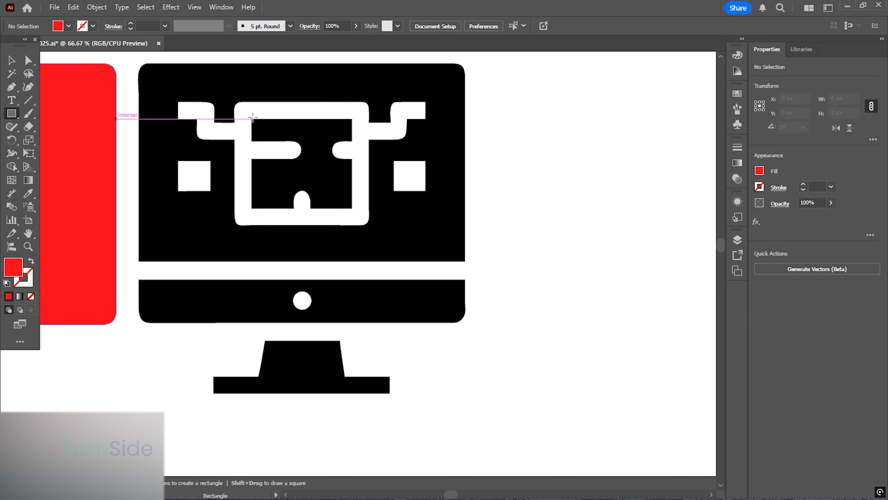
click(31, 261)
drag(244, 112, 360, 215)
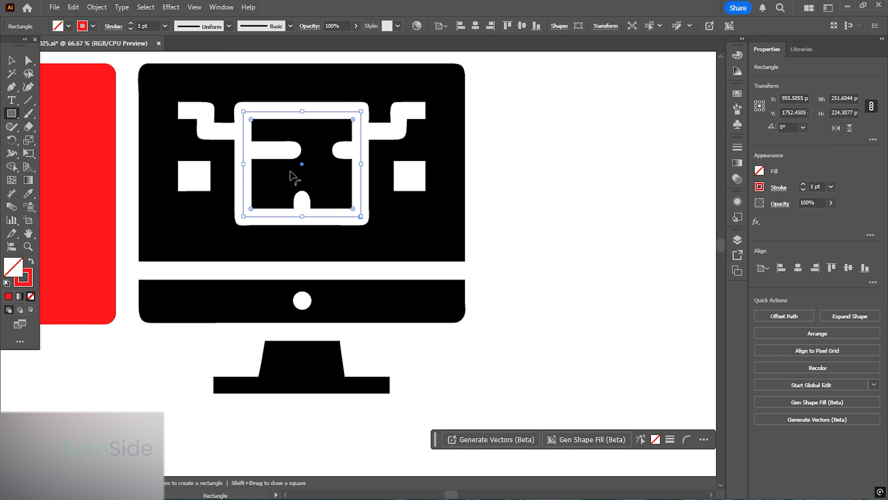
scroll(276, 130, up, 2)
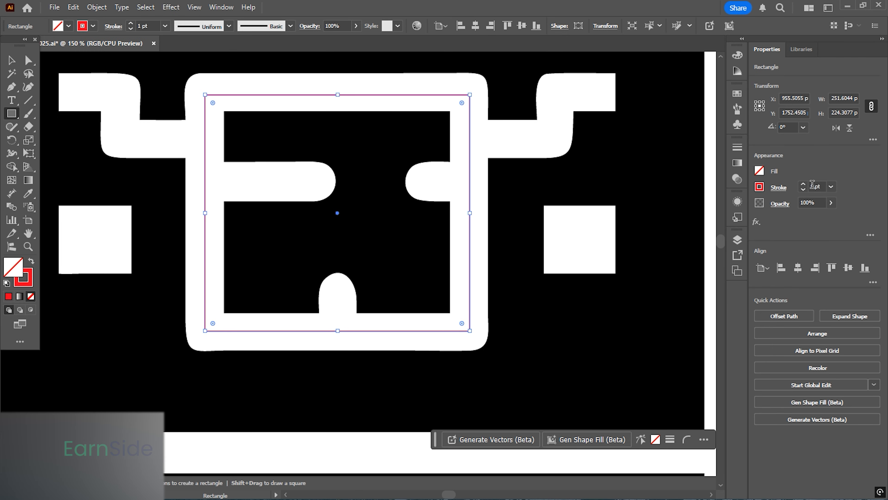
click(812, 183)
scroll(811, 184, up, 20)
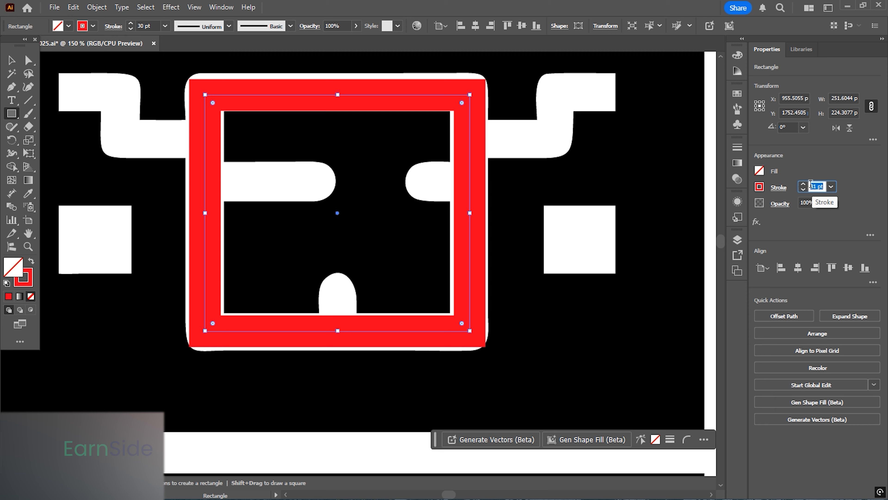
scroll(811, 182, up, 7)
scroll(811, 183, down, 1)
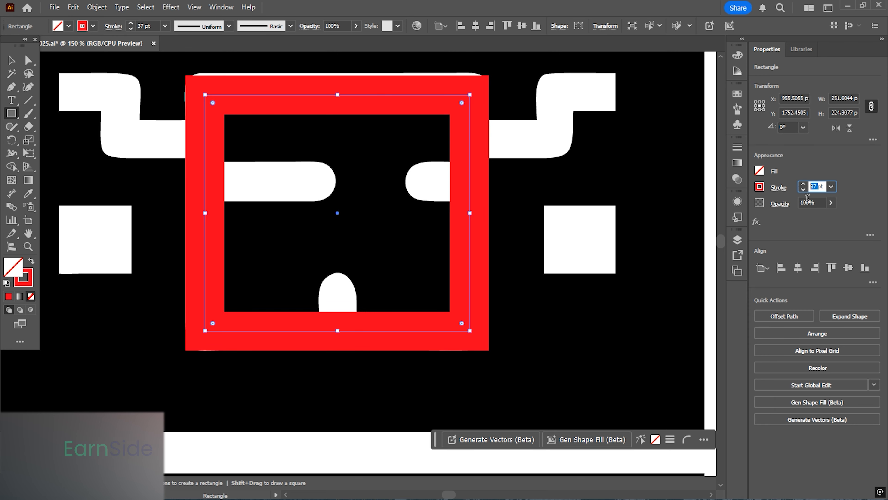
- Trace the right arm of the inner graphic as a stepped open path with the Pen tool
click(11, 87)
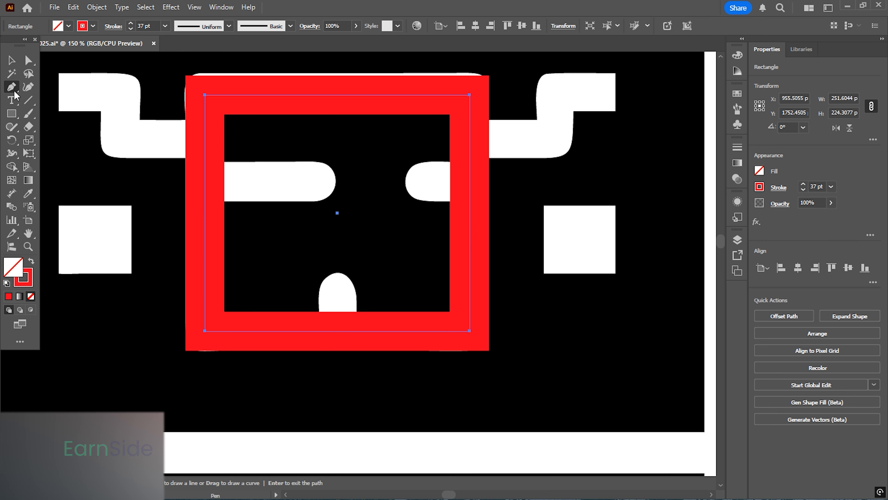
click(612, 91)
click(559, 90)
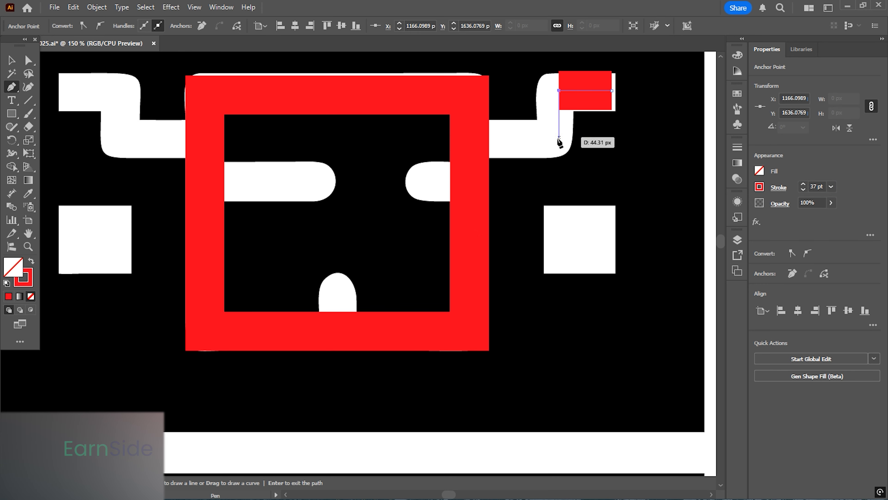
click(559, 136)
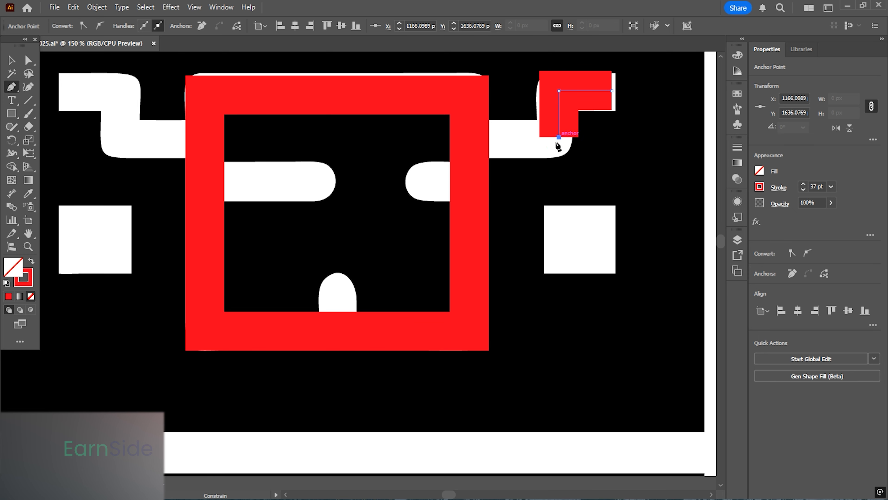
click(469, 137)
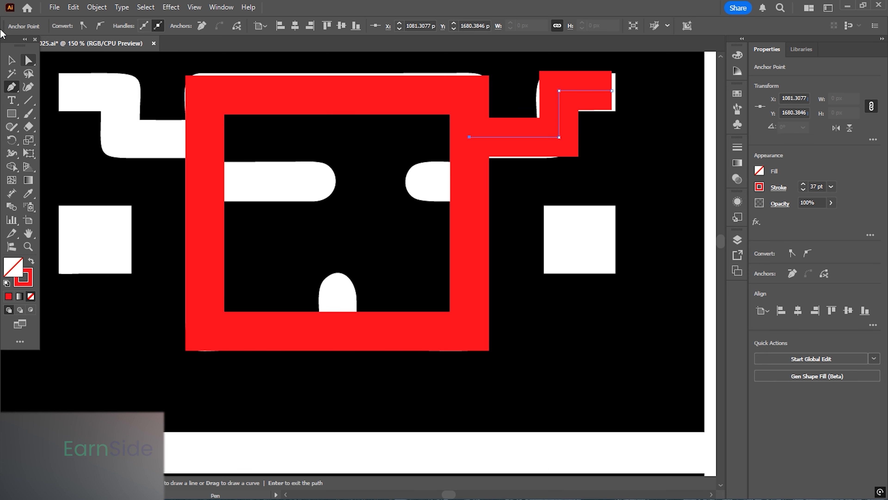
- Duplicate the arm path and reflect the copy vertically
click(11, 60)
click(560, 110)
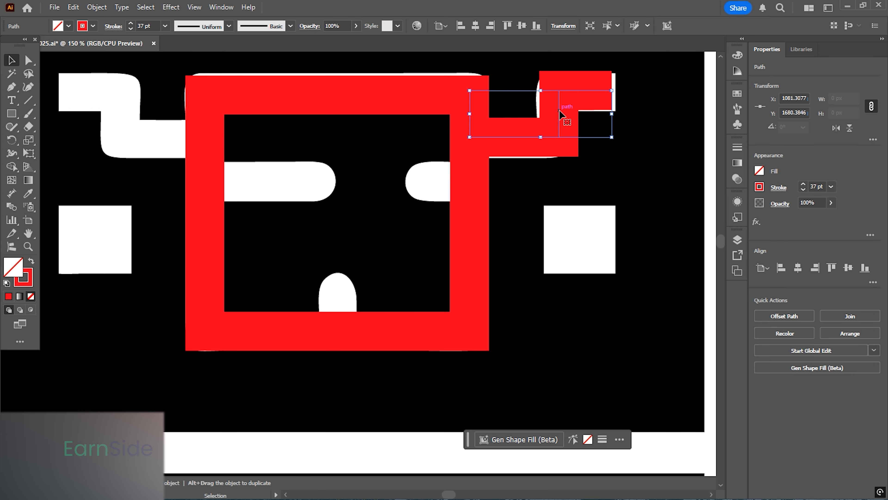
drag(560, 110, 276, 111)
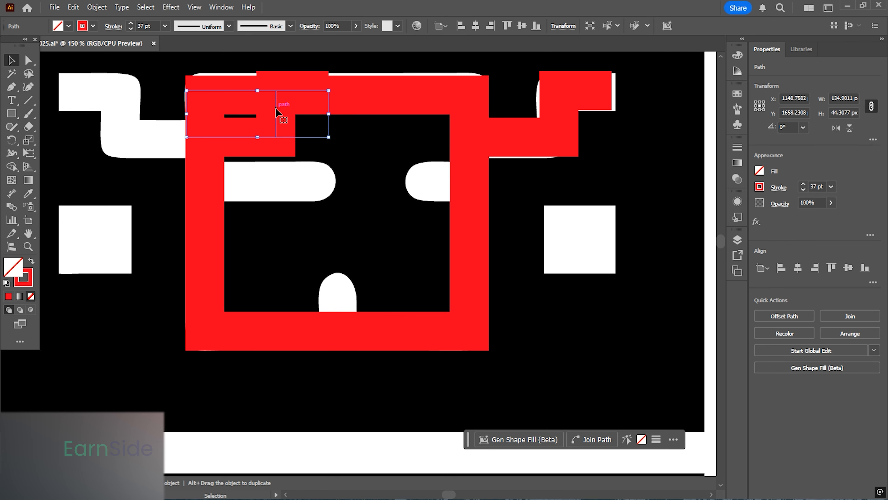
right_click(277, 111)
mouse_move(348, 432)
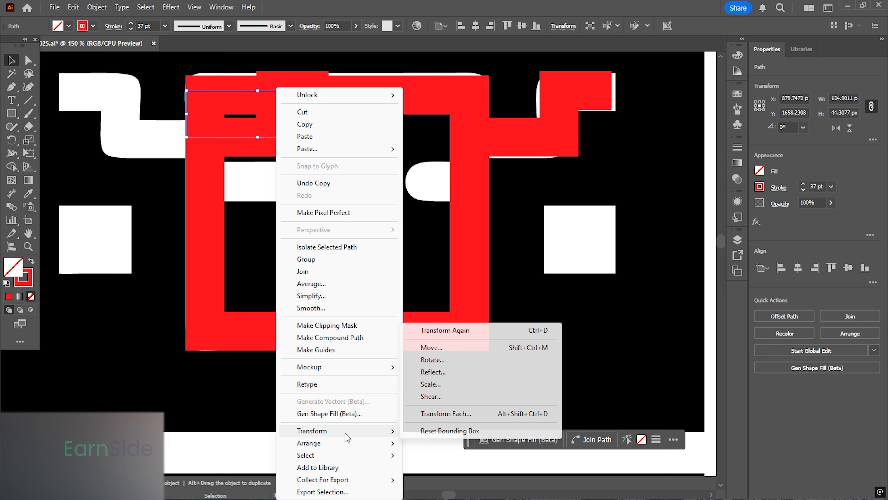
click(434, 372)
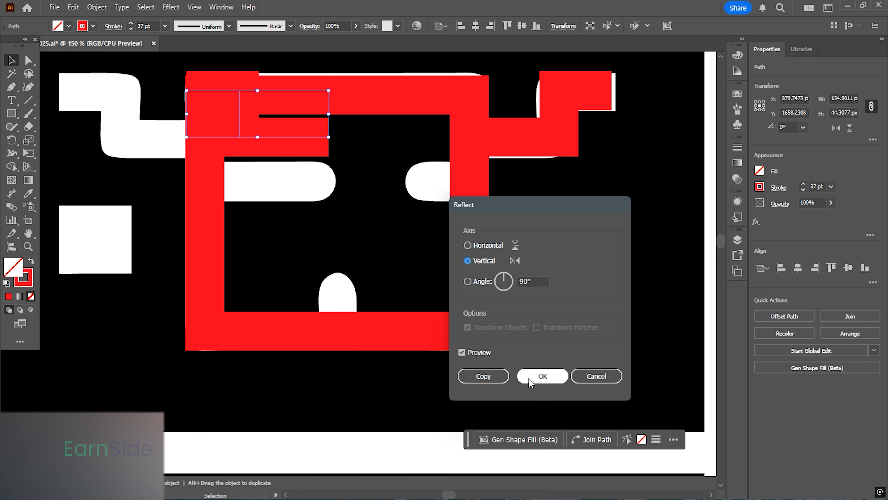
click(542, 375)
- Position the reflected arm copy over the left arm of the inner graphic
drag(382, 276, 540, 317)
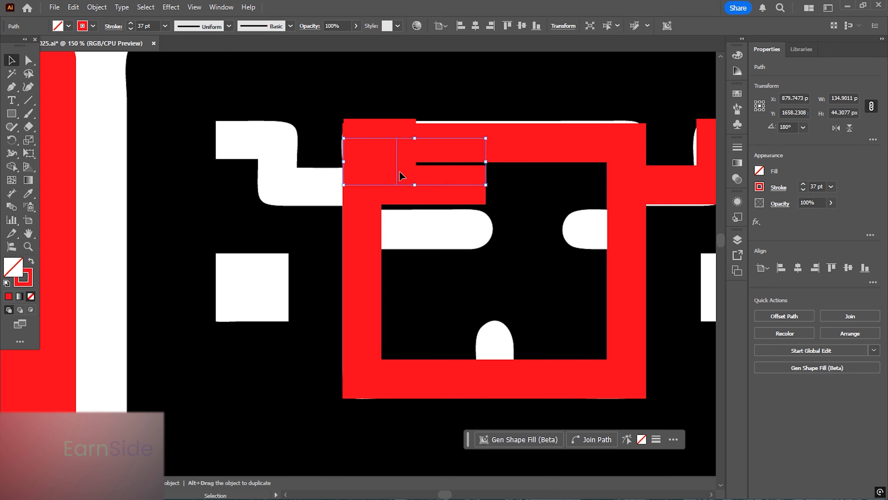
drag(391, 169, 274, 169)
drag(325, 239, 207, 203)
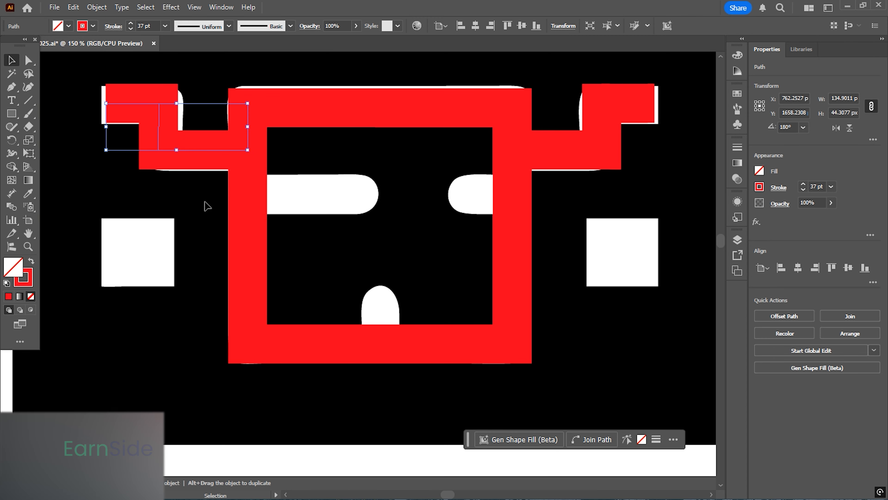
scroll(205, 202, down, 1)
scroll(228, 147, up, 3)
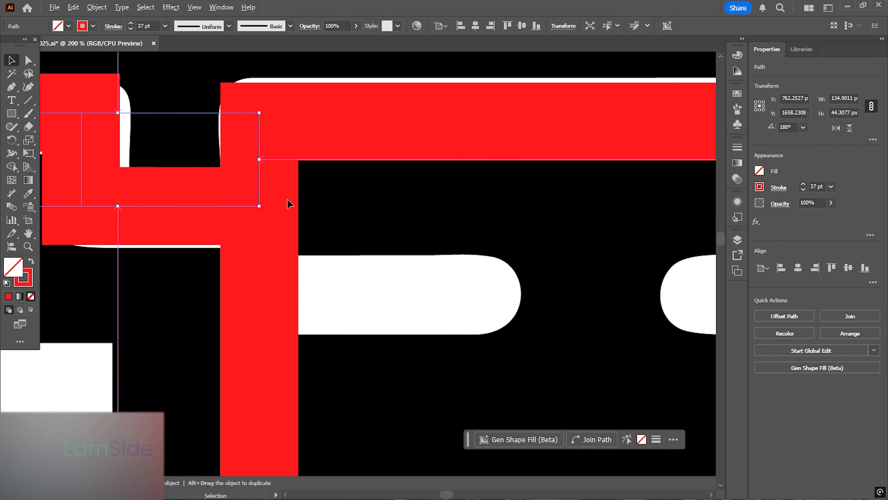
scroll(290, 199, down, 2)
drag(312, 283, 282, 215)
- Draw short horizontal pen lines for the left and right inner bars ending at the rounded bumps
click(11, 86)
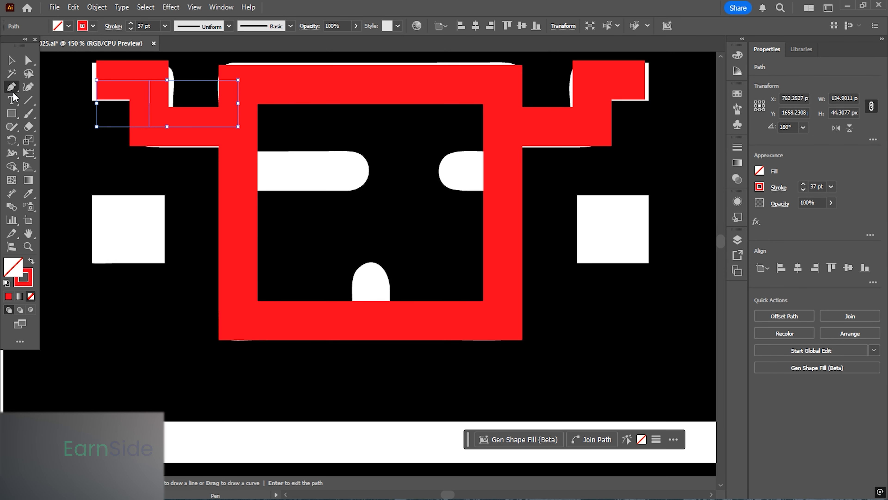
click(239, 170)
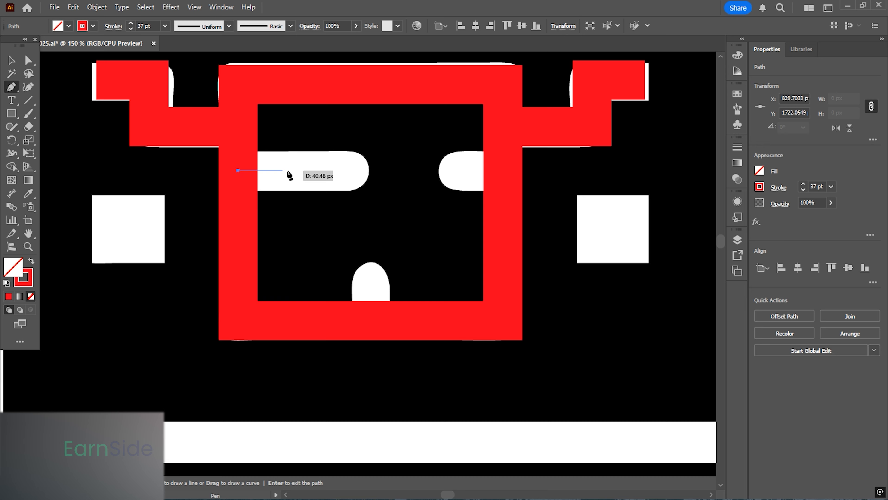
click(345, 170)
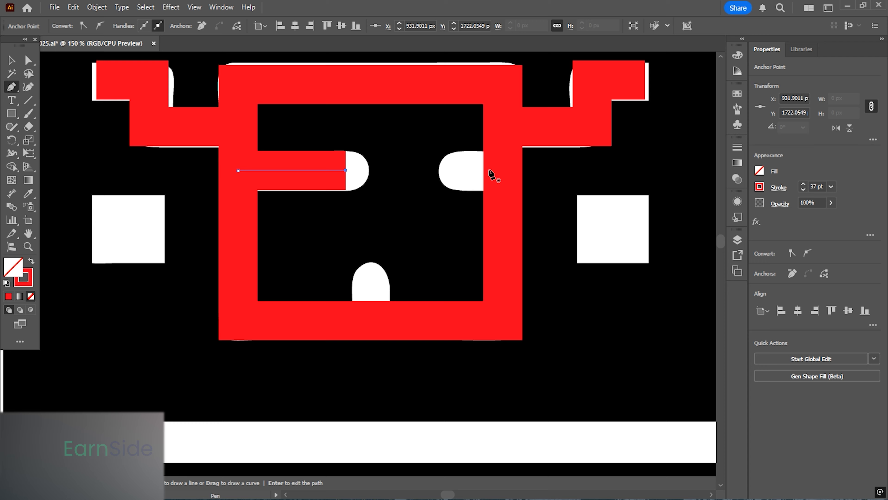
click(503, 171)
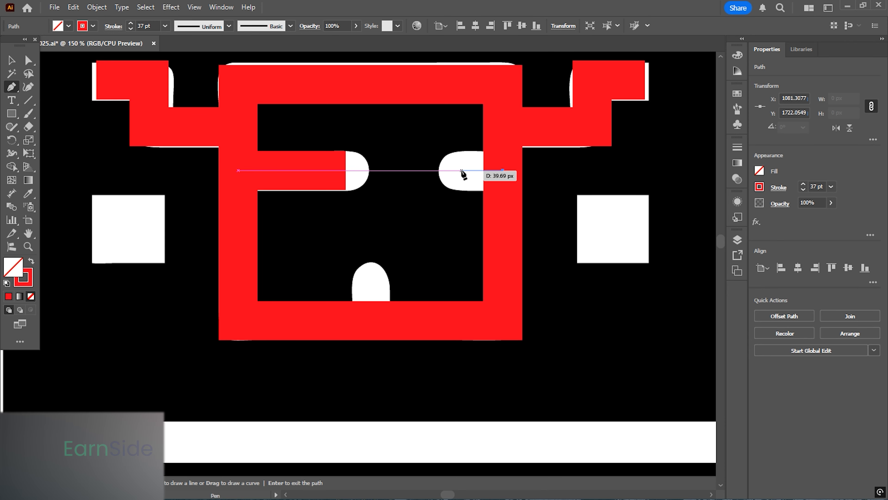
click(459, 170)
key(Return)
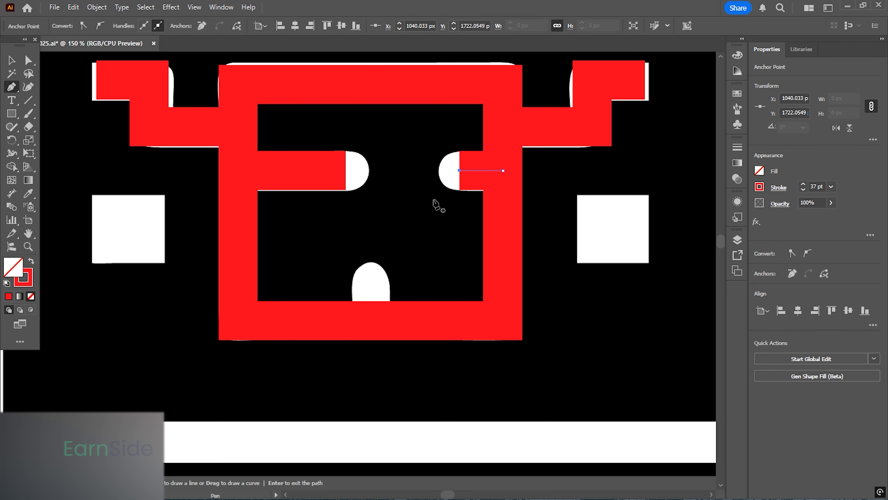
- Draw a short vertical pen line for the bottom stub inside the frame
drag(426, 228, 489, 167)
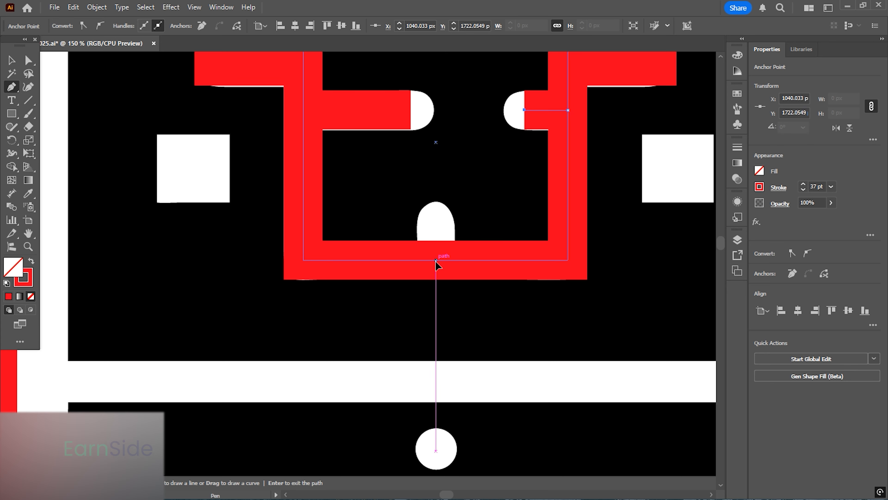
click(435, 260)
click(435, 223)
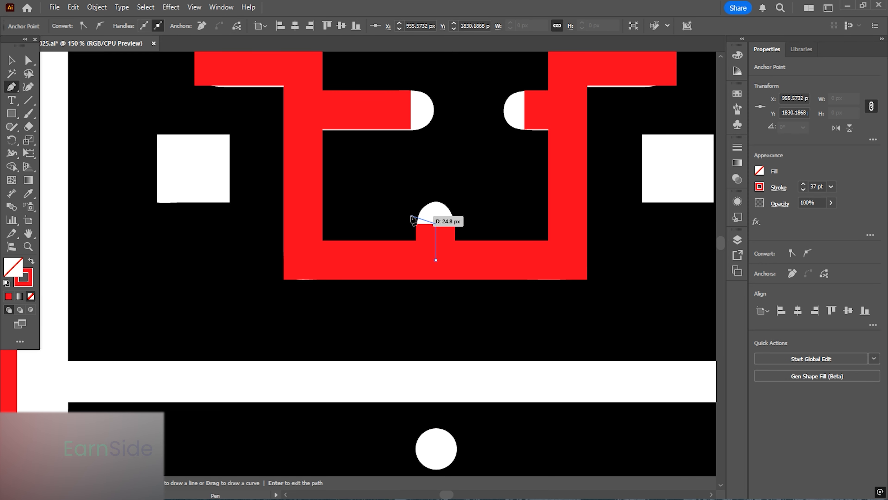
key(Escape)
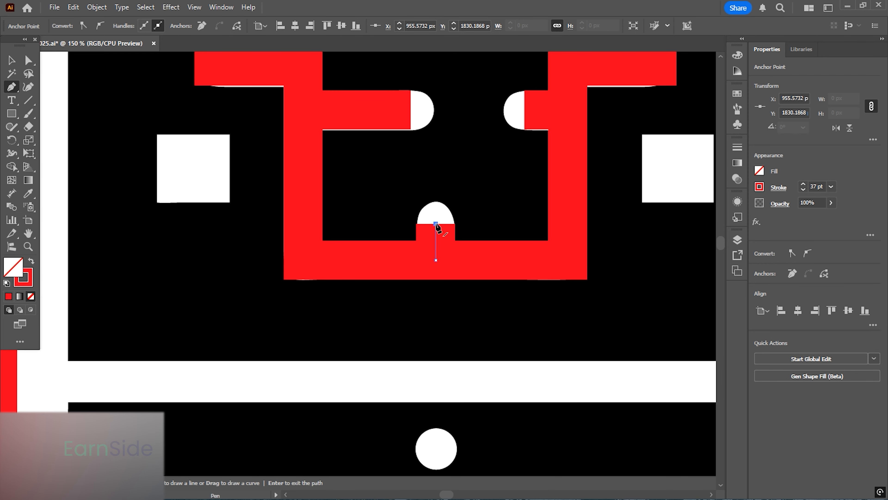
drag(438, 216, 461, 248)
- Draw a square about 69 × 69 px over the left white square and make it filled instead of stroked
click(12, 114)
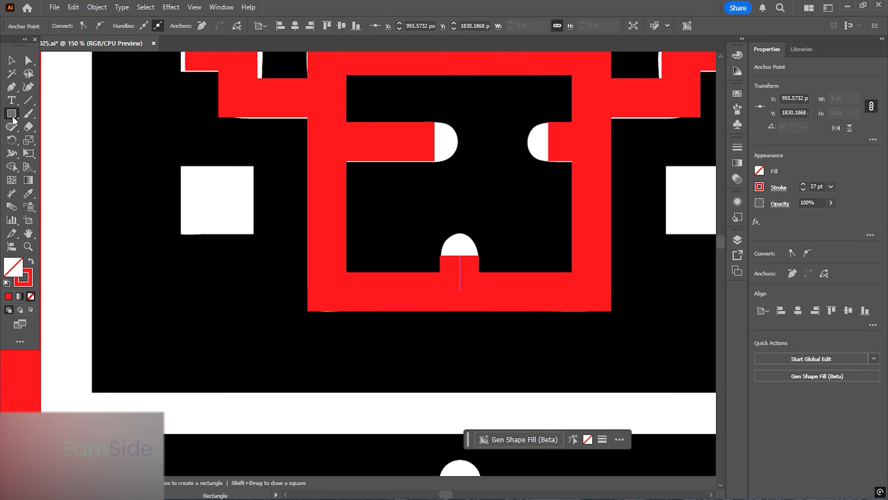
mouse_move(181, 164)
mouse_down()
mouse_move(187, 182)
mouse_move(252, 237)
mouse_up()
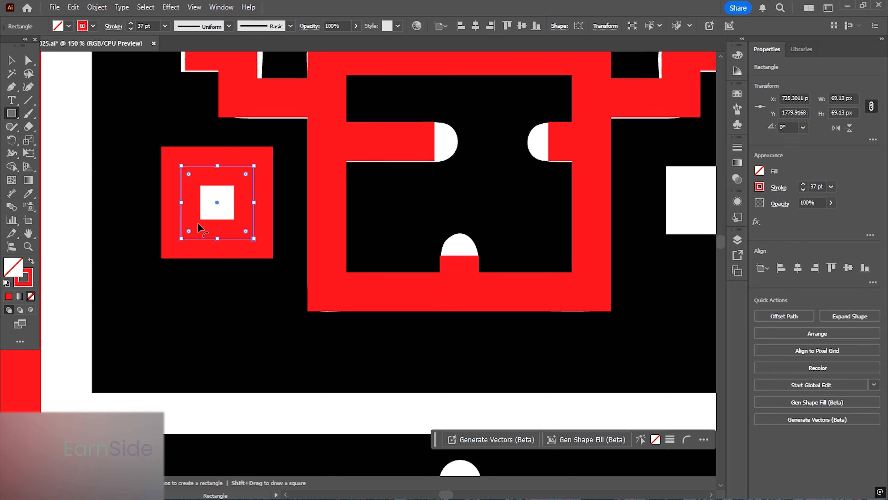
click(31, 260)
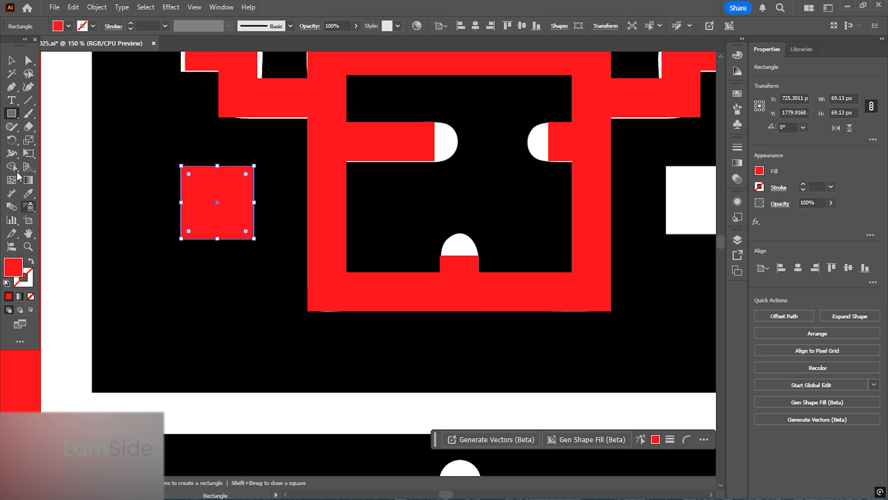
- Duplicate the filled square onto the right white square
click(12, 61)
drag(213, 199, 634, 231)
drag(551, 233, 297, 234)
drag(368, 205, 435, 204)
scroll(398, 211, down, 2)
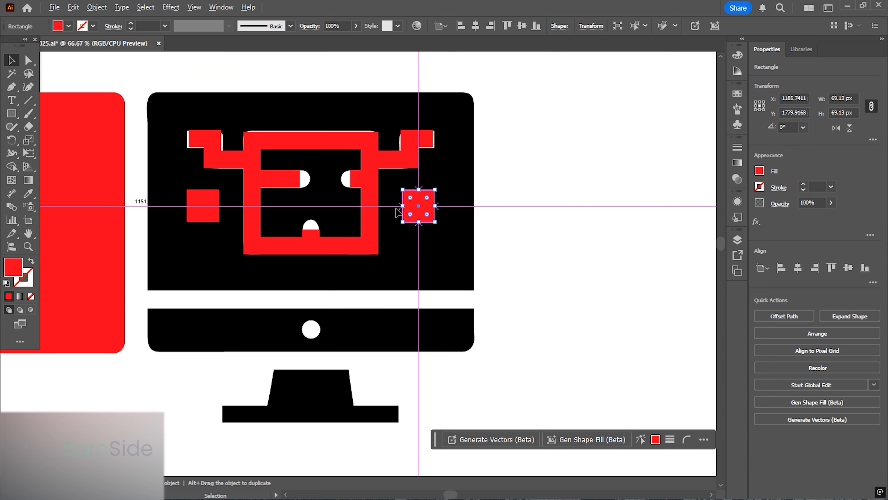
drag(357, 261, 379, 204)
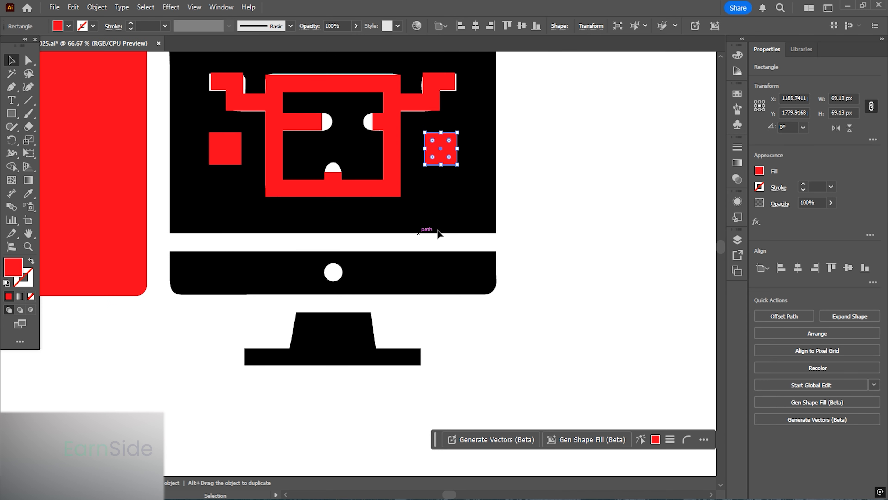
- Select all the traced inner shapes and give their strokes round caps
scroll(393, 245, down, 1)
drag(224, 76, 450, 206)
click(778, 188)
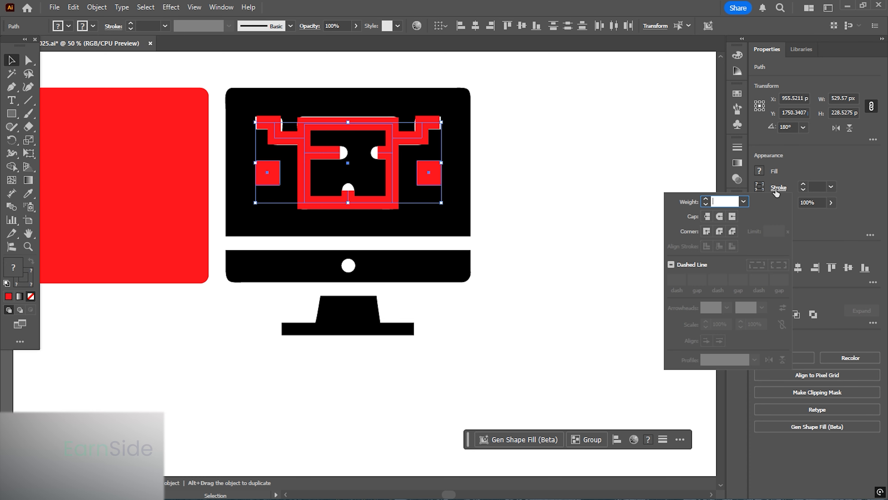
click(720, 217)
click(549, 186)
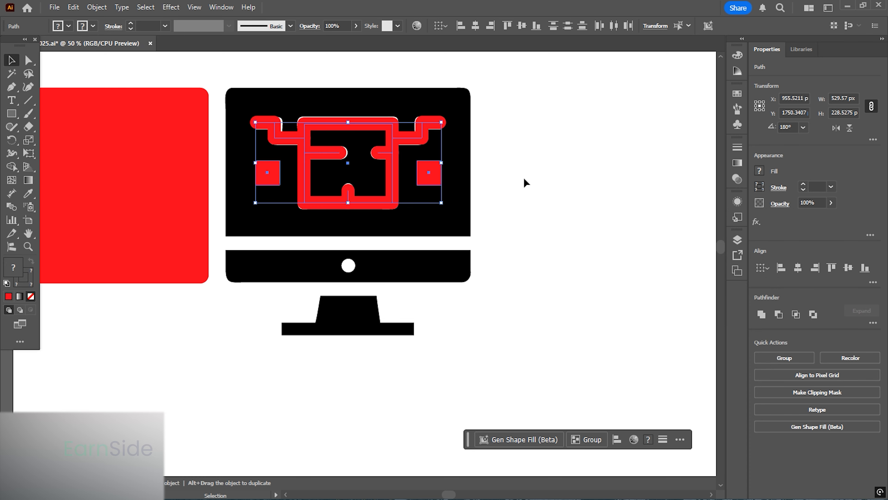
click(520, 181)
scroll(383, 195, up, 1)
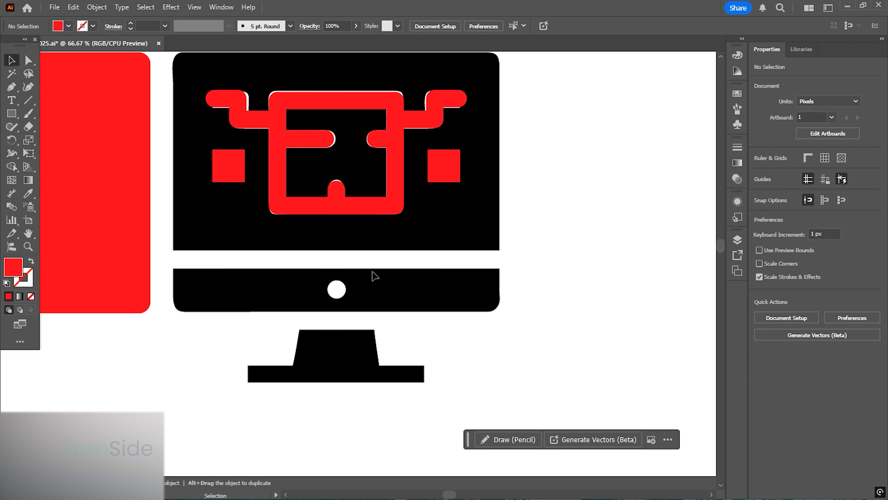
scroll(373, 272, up, 1)
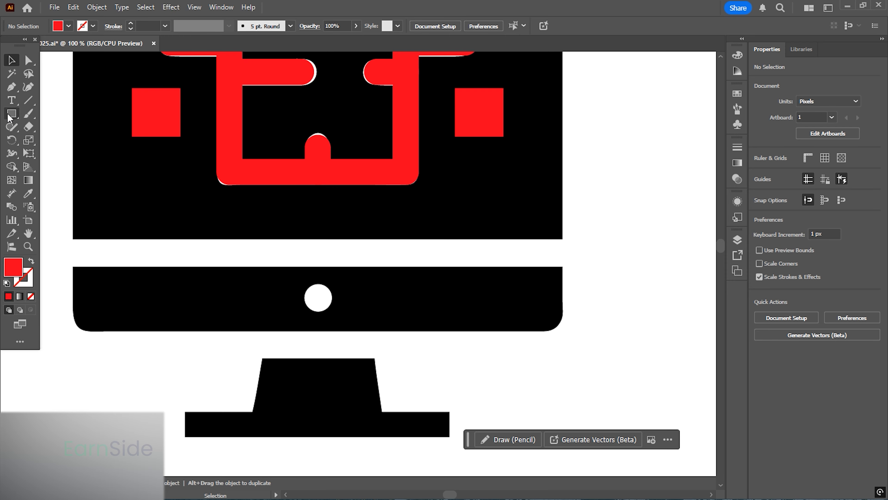
- Draw a rectangle about 741 × 39 px over the white band between the monitor's screen and lower panel
click(10, 114)
drag(65, 240, 585, 266)
click(10, 62)
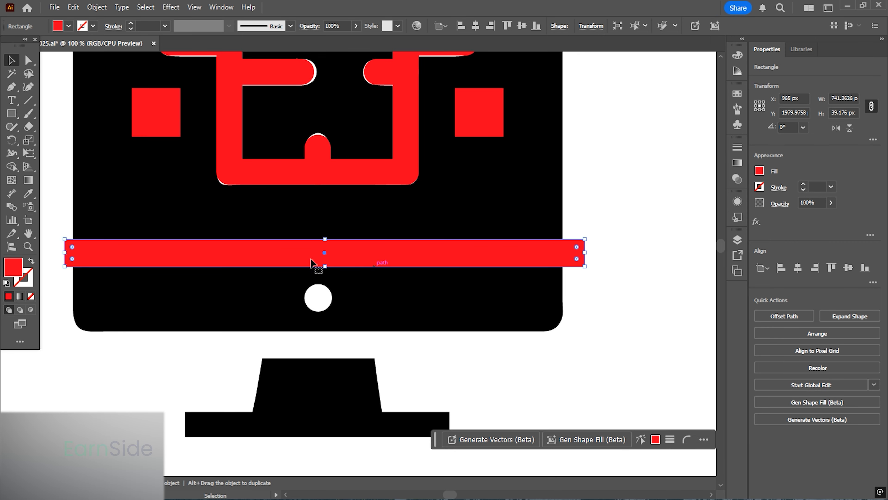
- Draw a circle about 40 px across over the white dot on the monitor's lower panel
drag(11, 113, 70, 137)
scroll(330, 304, up, 4)
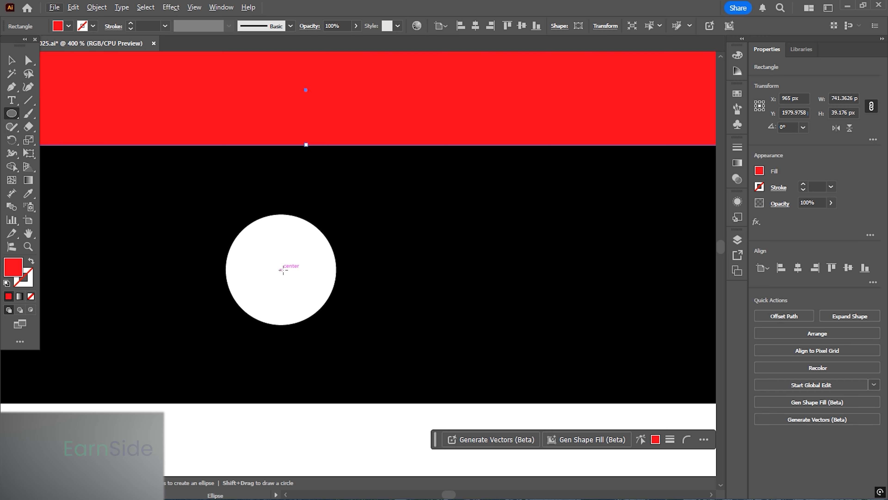
drag(279, 270, 332, 325)
click(11, 60)
scroll(354, 217, down, 5)
click(417, 224)
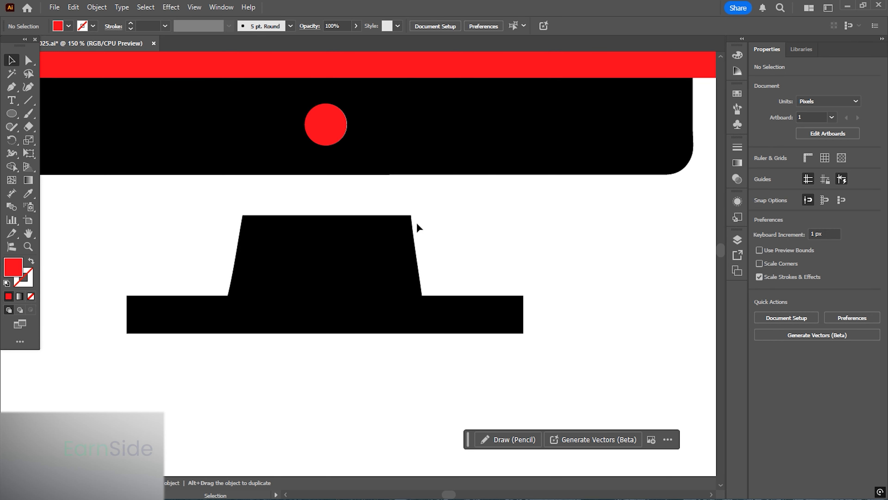
- Draw a rectangle about 377 × 36 px over the monitor stand's flat base
click(12, 115)
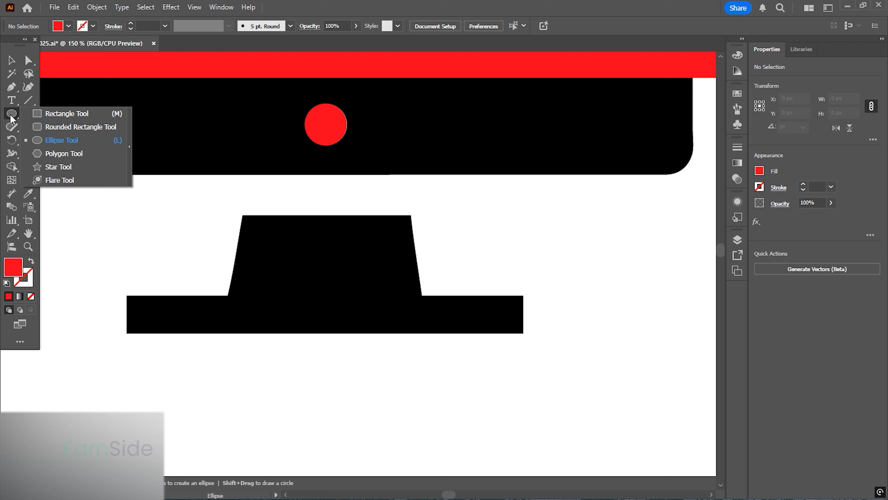
click(92, 118)
drag(127, 296, 524, 334)
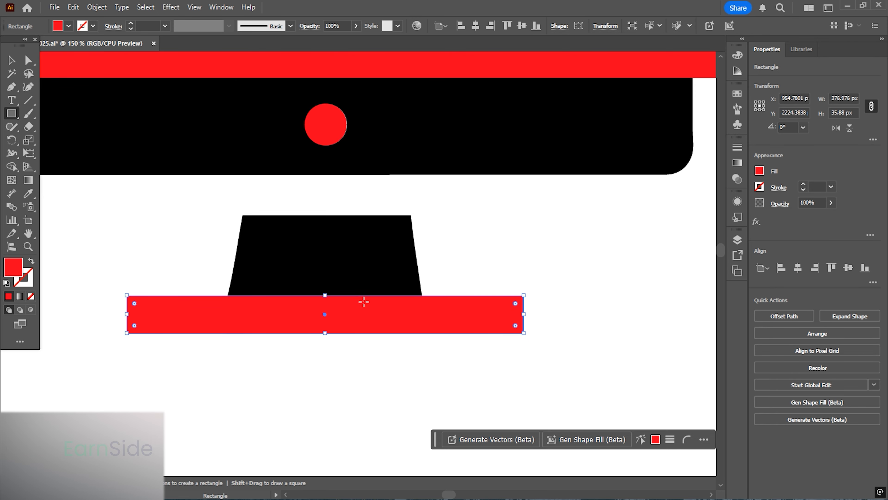
- Draw a rectangle about 186 × 76 px over the stand's neck and scale its top anchors inward into a trapezoid
alt+scroll(286, 296, up, 1)
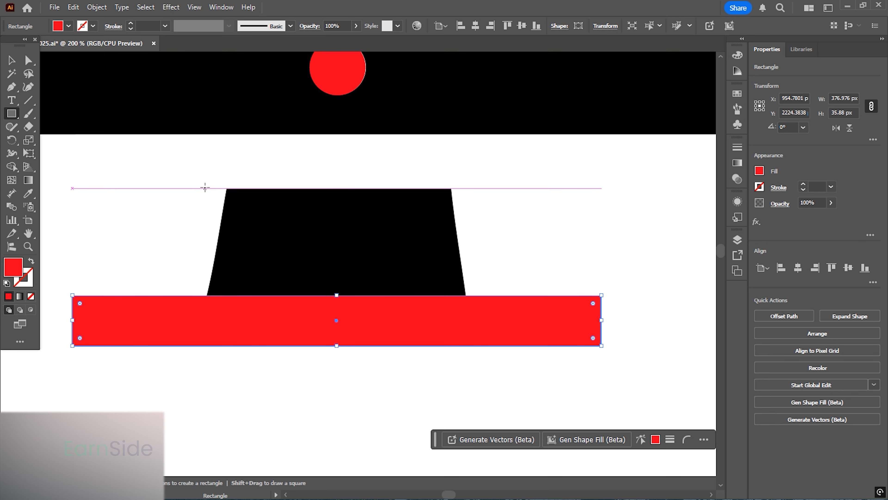
mouse_move(205, 188)
mouse_down()
mouse_move(477, 301)
mouse_move(466, 295)
mouse_up()
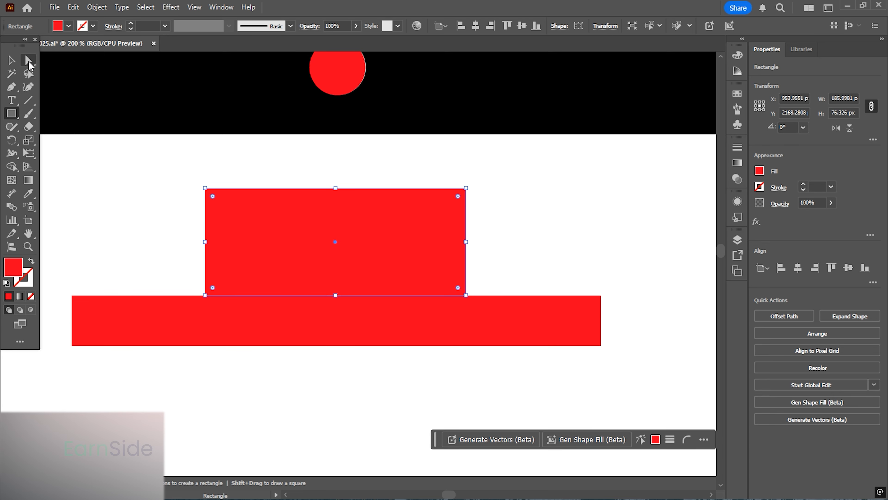
click(29, 62)
drag(237, 214, 237, 214)
drag(146, 149, 506, 214)
click(28, 141)
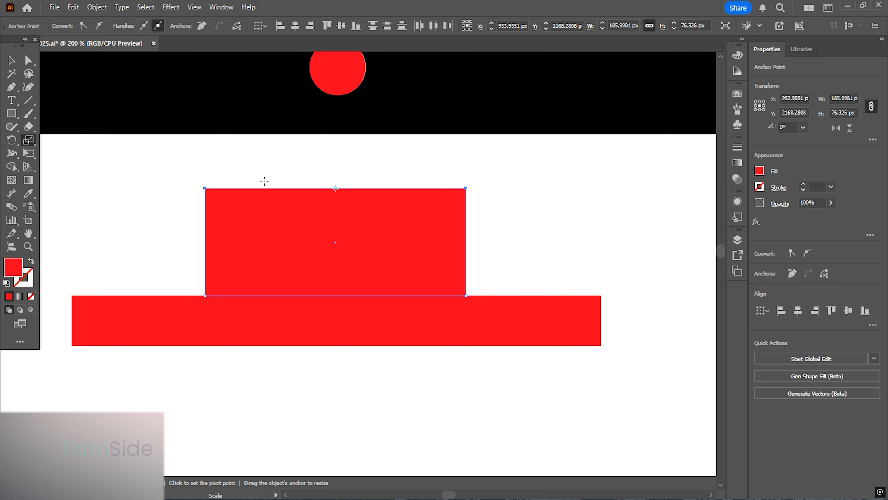
drag(205, 189, 227, 189)
click(11, 60)
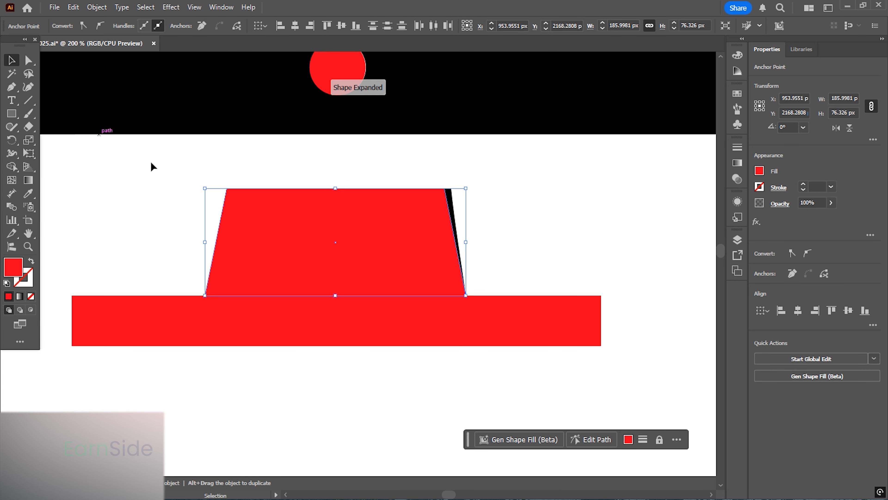
- Align the trapezoid and the base rectangle on their horizontal centers
scroll(158, 200, down, 1)
click(411, 222)
drag(334, 357, 268, 244)
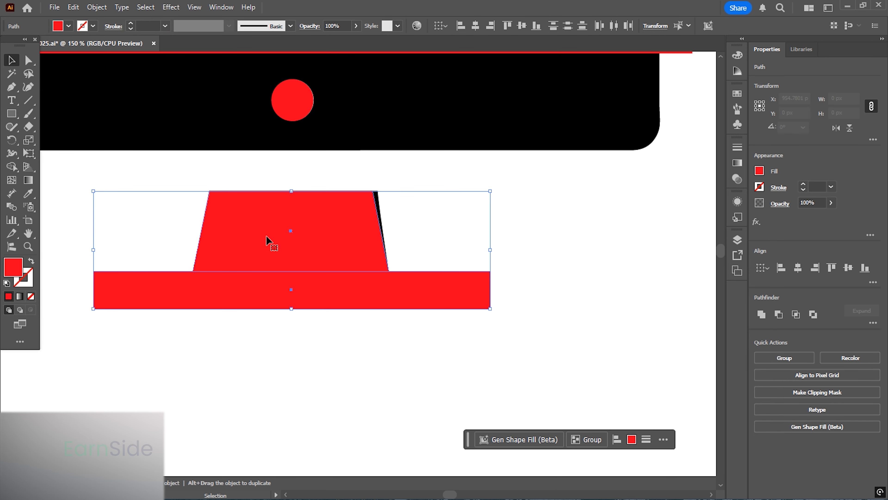
click(798, 268)
click(546, 273)
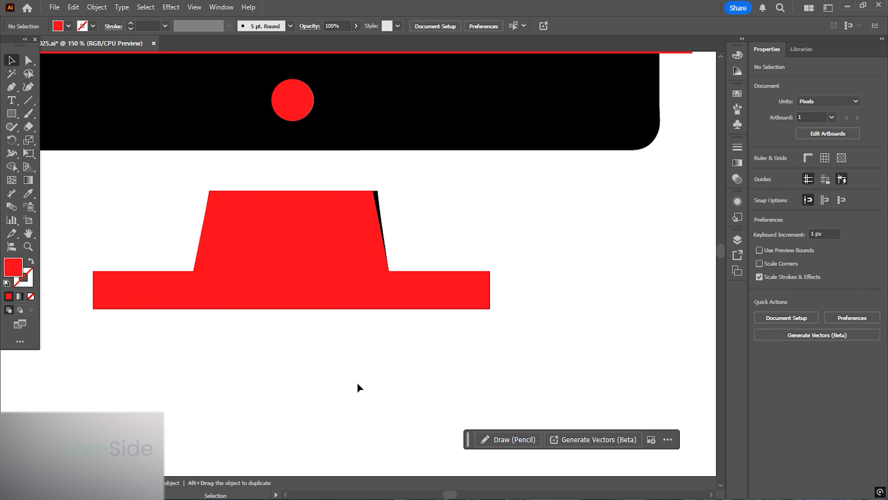
- Unite the trapezoid and base into one stand shape and center it horizontally under the red screen rectangle
drag(360, 386, 303, 263)
click(760, 317)
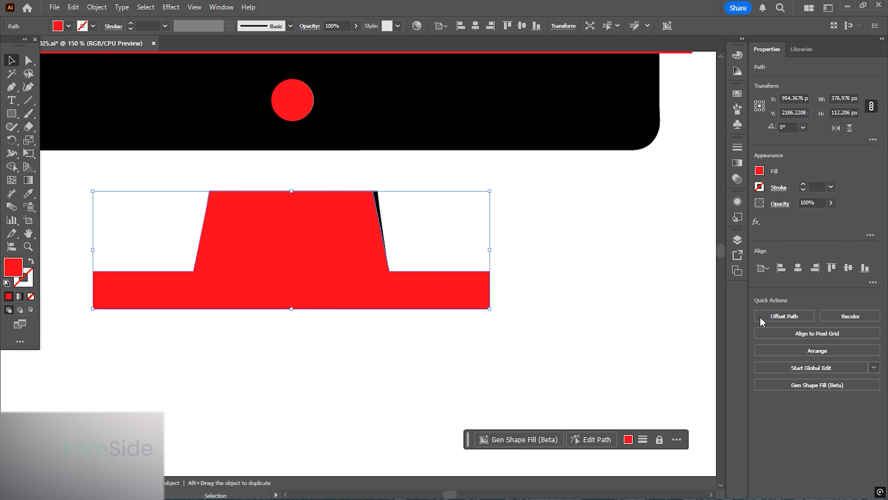
click(559, 268)
scroll(445, 295, down, 2)
drag(446, 295, 619, 286)
click(551, 298)
shift+click(276, 198)
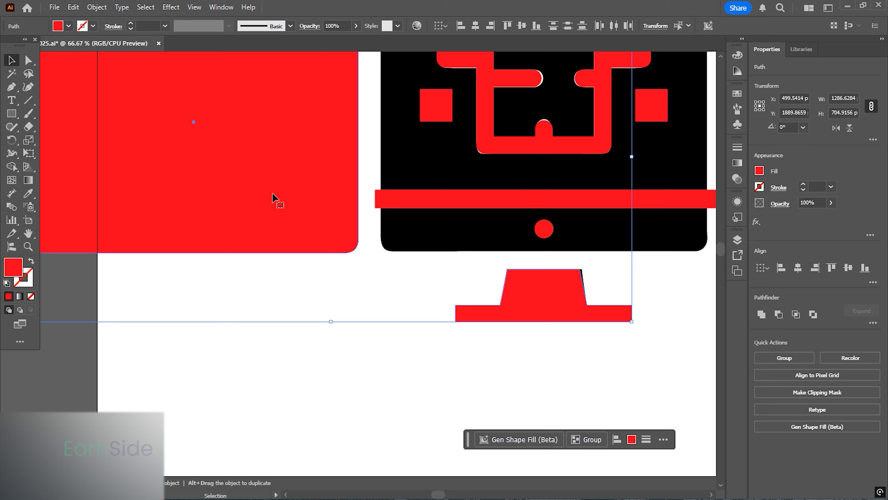
click(798, 268)
click(399, 337)
drag(478, 314, 396, 373)
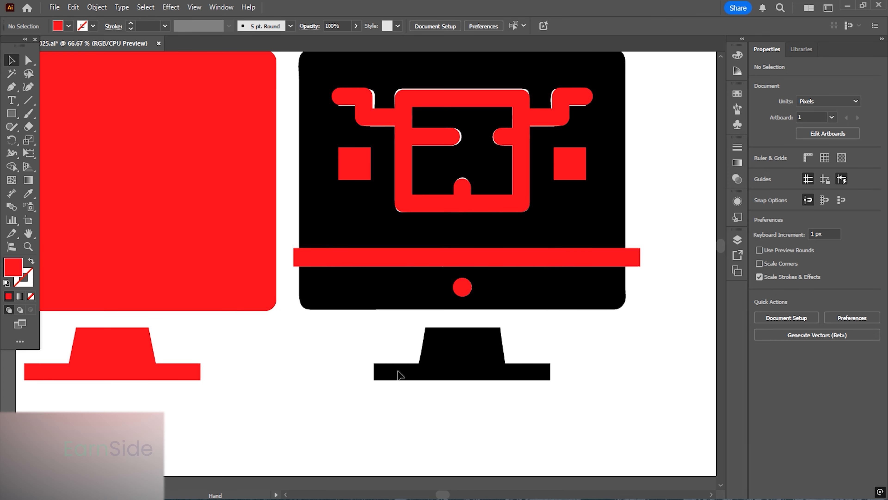
- Expand the traced inner shapes, screen bar and dot, and unite them with Pathfinder
click(462, 291)
scroll(360, 264, down, 1)
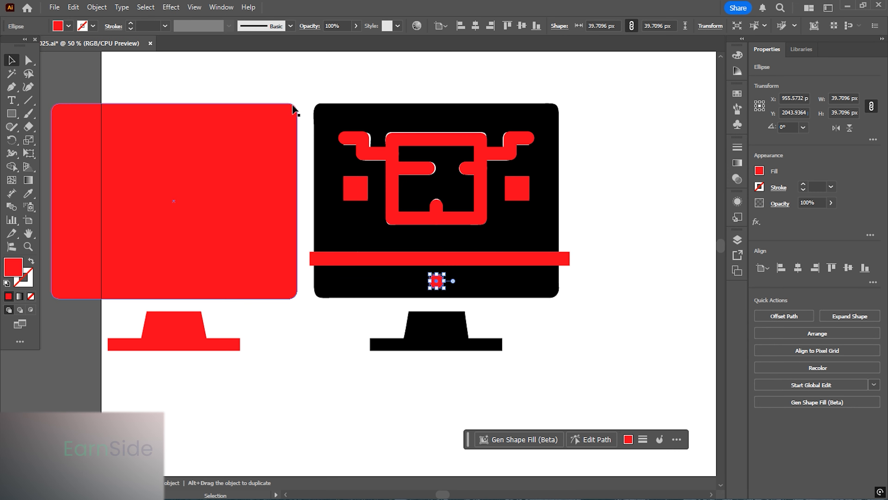
drag(302, 89, 608, 299)
click(97, 8)
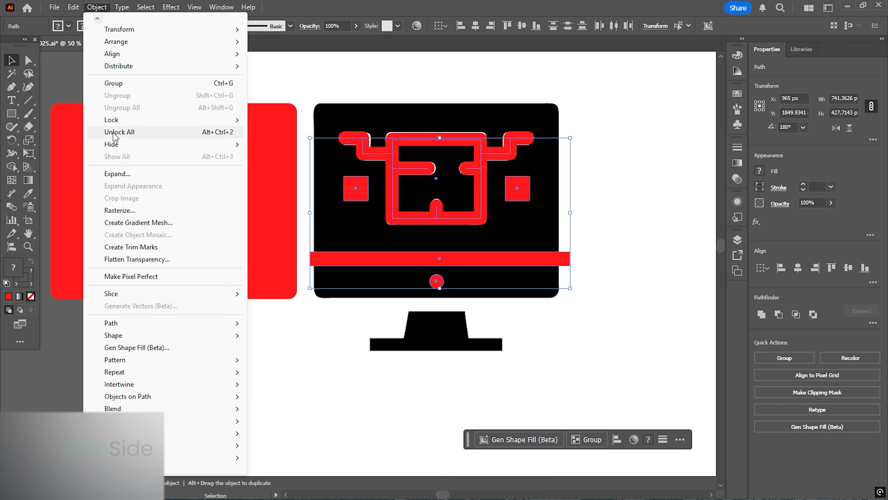
click(117, 173)
click(319, 340)
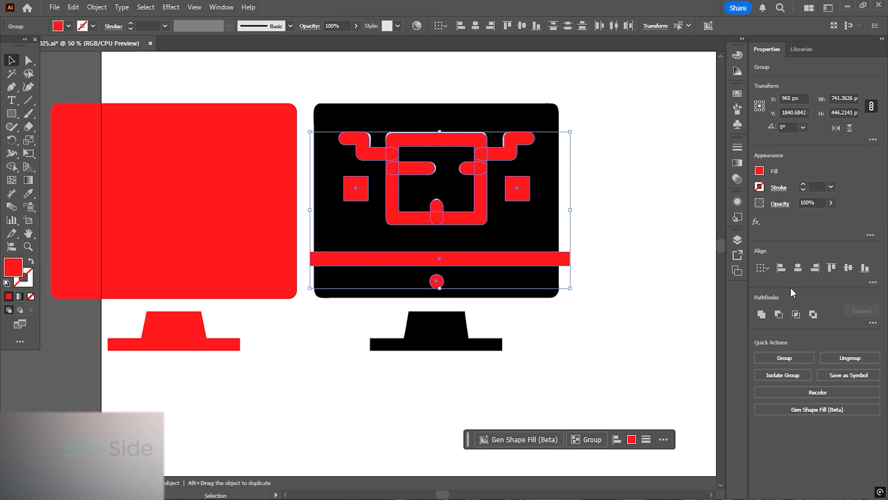
click(765, 315)
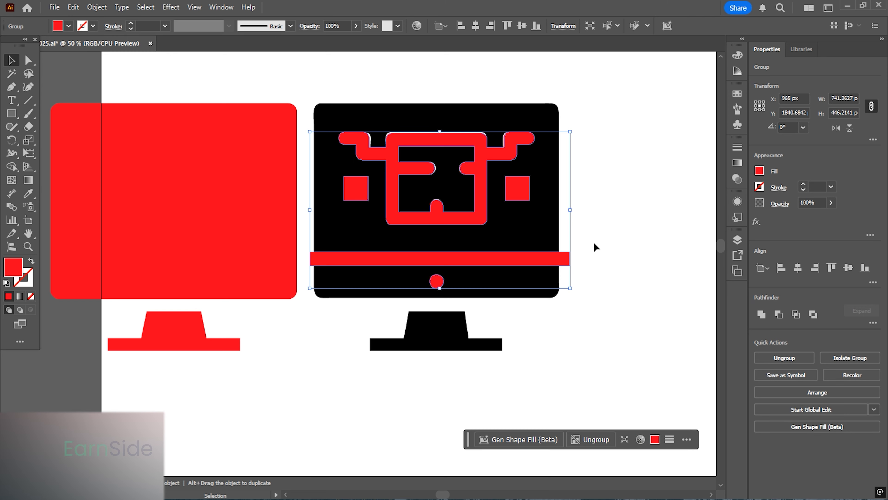
click(608, 233)
- Ungroup the merged inner shapes, bar and dot
click(528, 260)
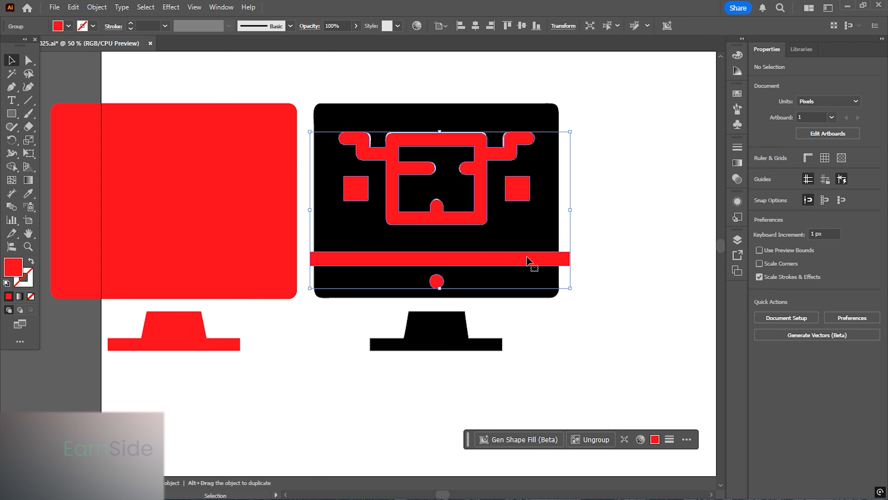
click(776, 363)
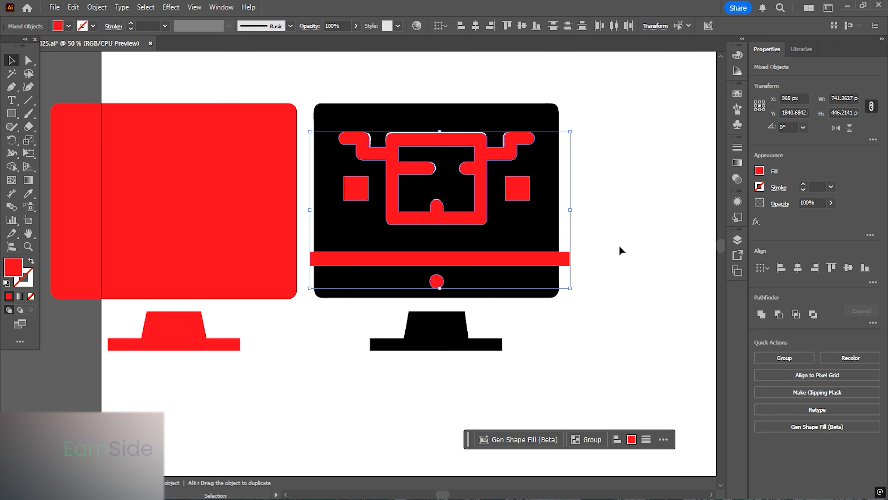
click(623, 236)
- Center the merged inner shape horizontally on the red screen rectangle, using the rectangle as key object
click(479, 180)
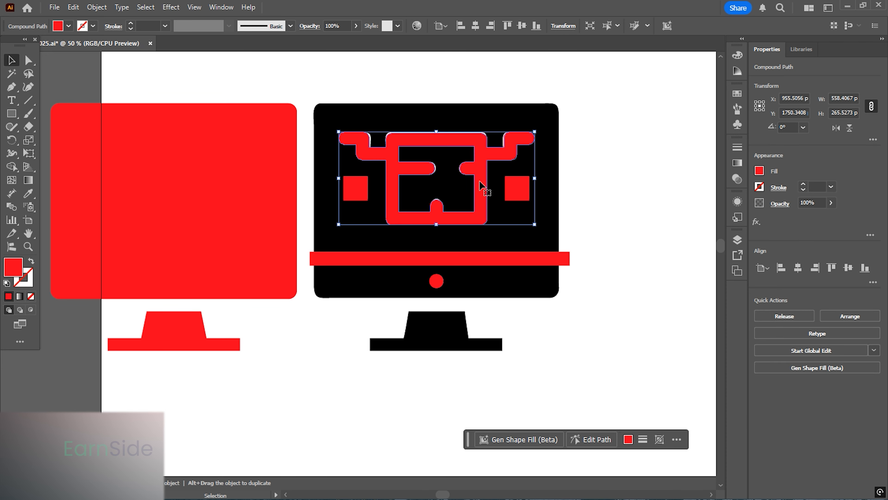
shift+click(230, 196)
click(227, 187)
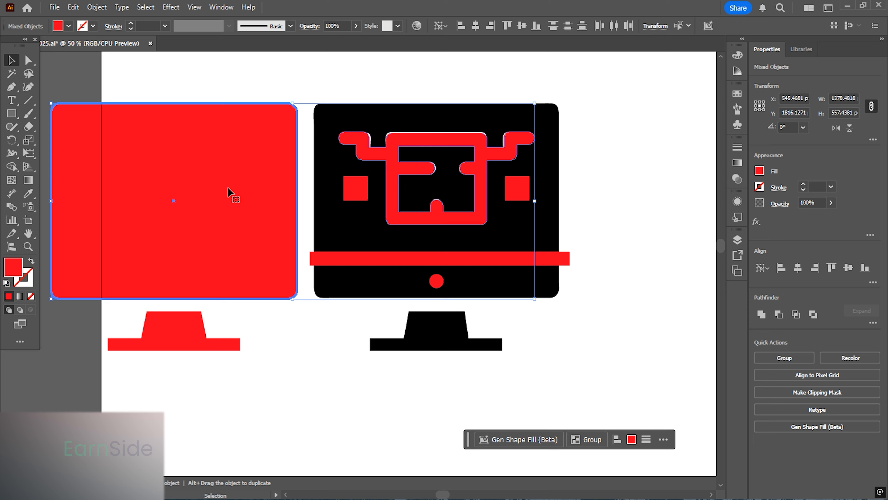
click(804, 270)
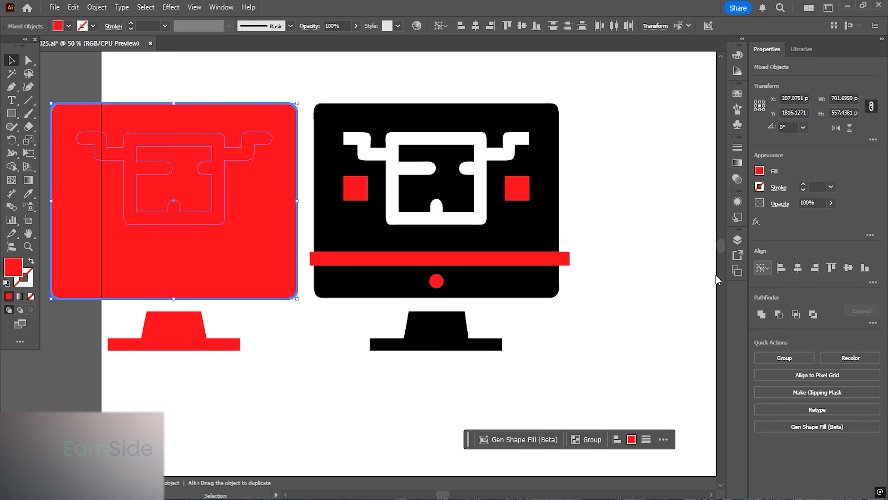
- Center the bar and dot horizontally on the red screen rectangle, using the rectangle as key object
click(612, 241)
drag(531, 288, 613, 264)
click(541, 240)
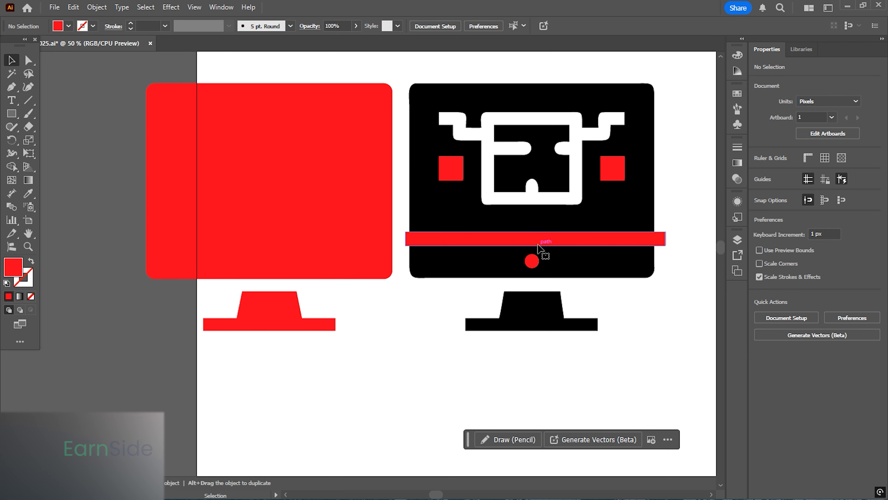
shift+click(532, 262)
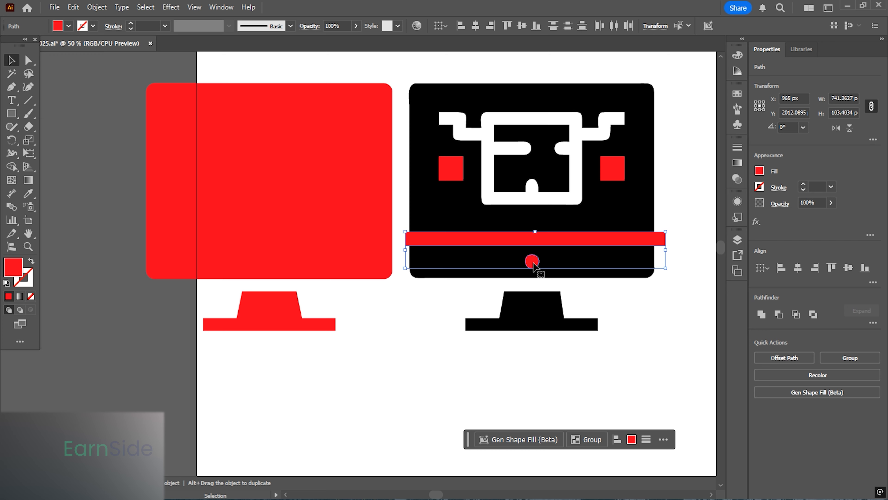
shift+click(337, 250)
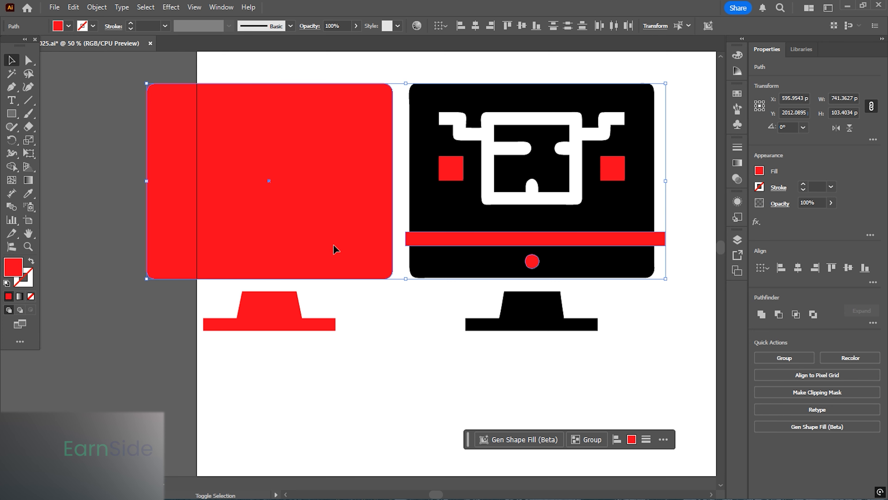
click(315, 245)
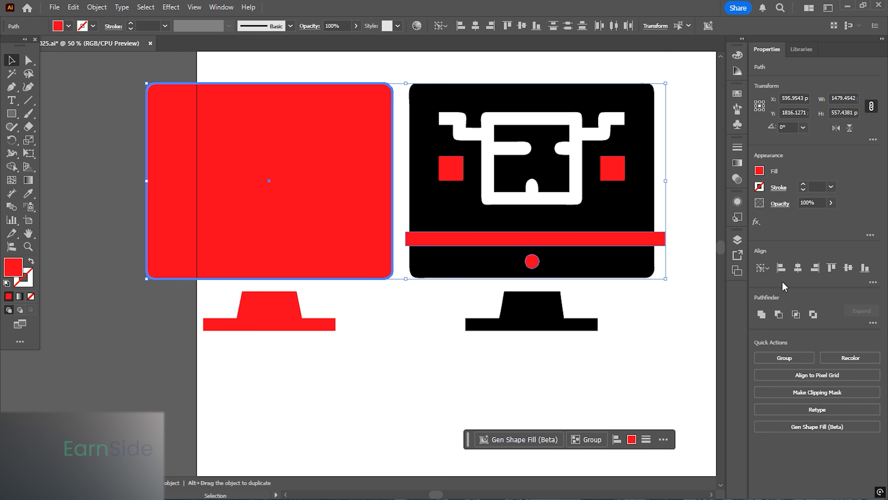
click(798, 269)
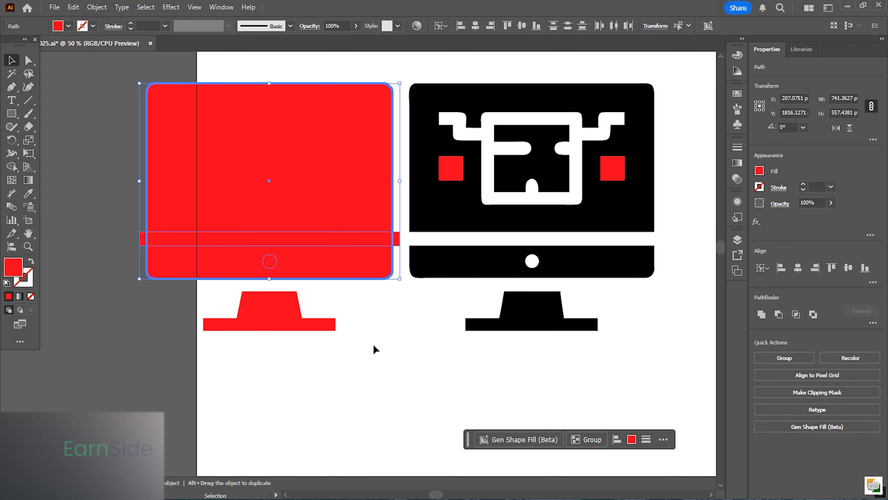
- Use the Shape Builder to cut the inner shape, bar and dot out of the red screen shape
drag(374, 283, 404, 353)
scroll(231, 224, up, 1)
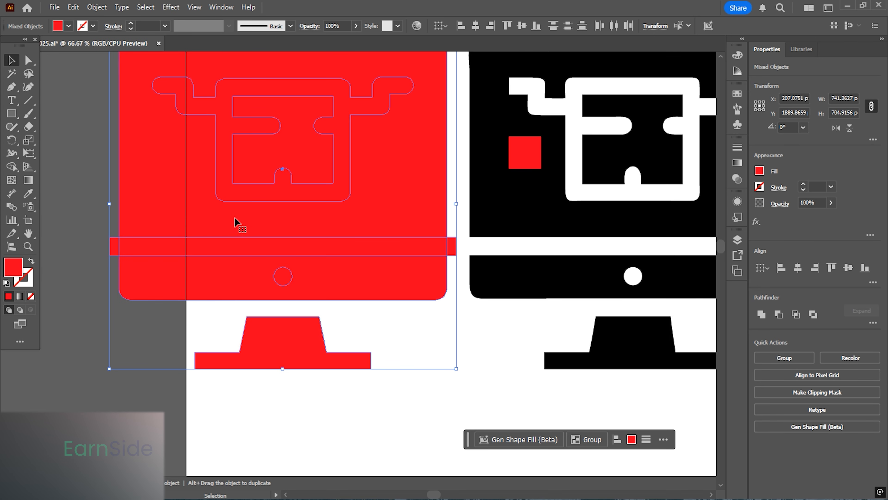
click(16, 169)
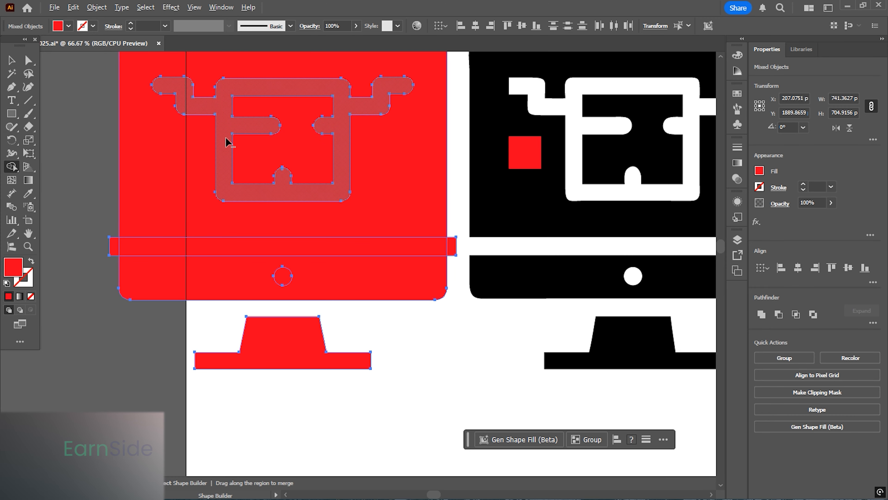
alt+click(218, 248)
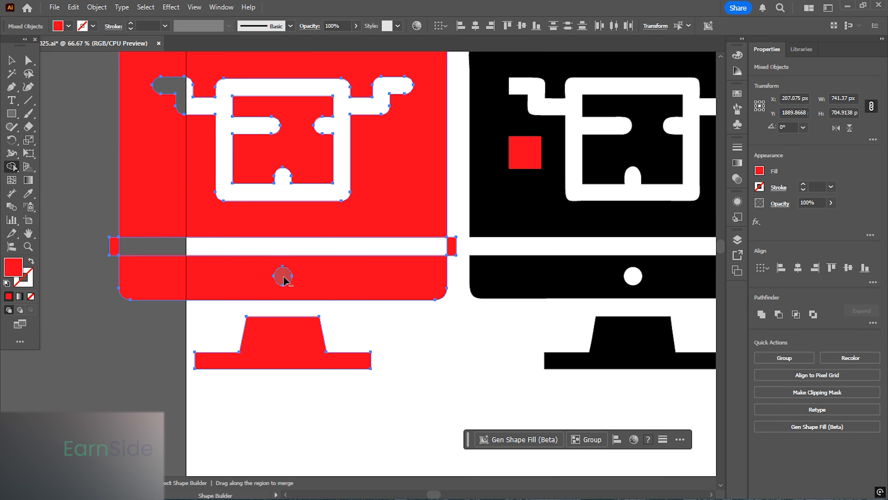
click(8, 59)
scroll(123, 205, down, 1)
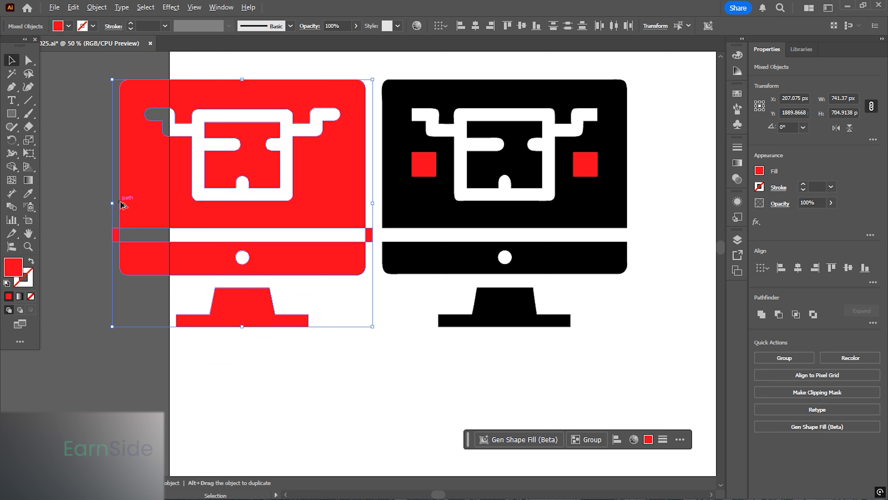
- Delete the leftover bar ends sticking out on both sides of the red screen
click(86, 232)
click(115, 234)
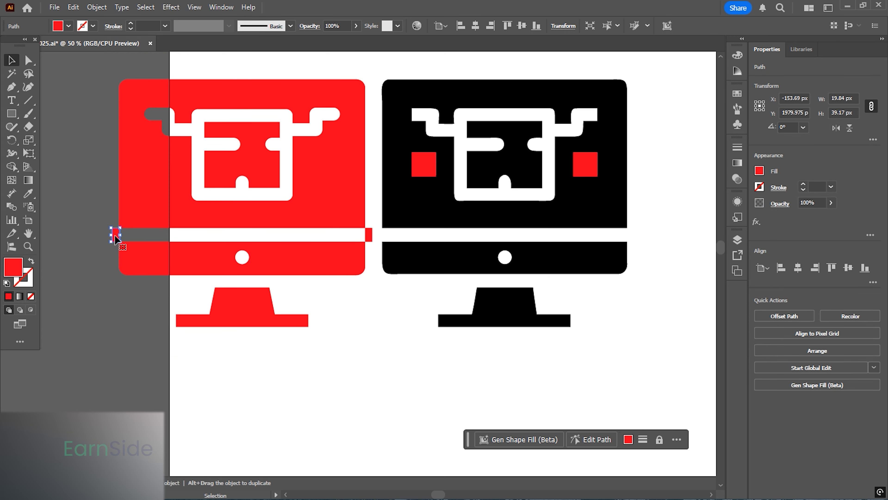
key(Delete)
click(367, 233)
key(Delete)
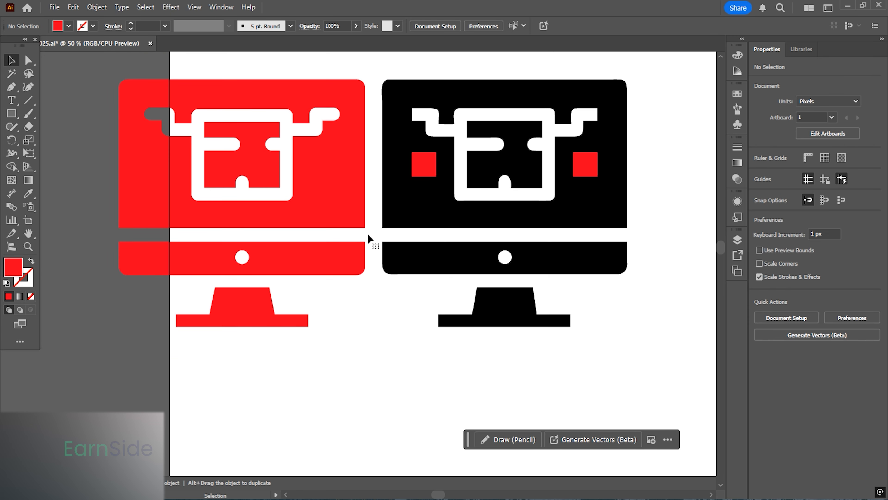
- Group the two small red squares and center them horizontally on the red screen shape
click(419, 164)
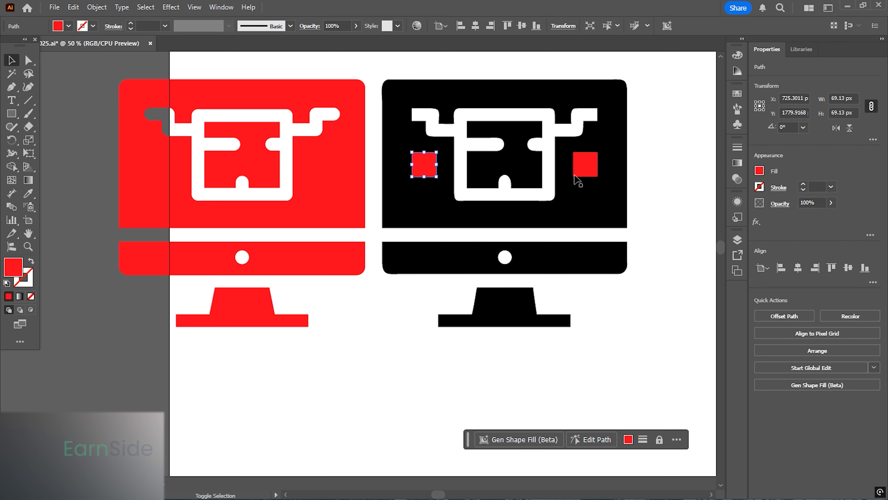
shift+click(587, 163)
key(ctrl+g)
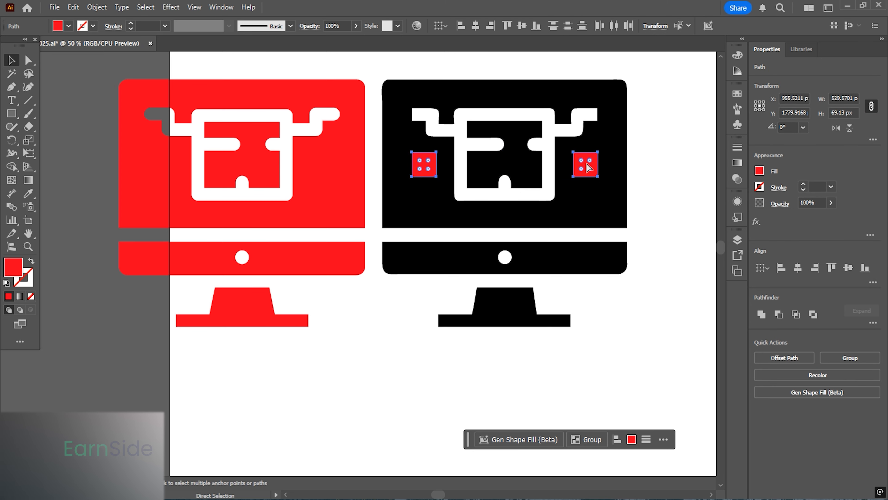
shift+click(335, 176)
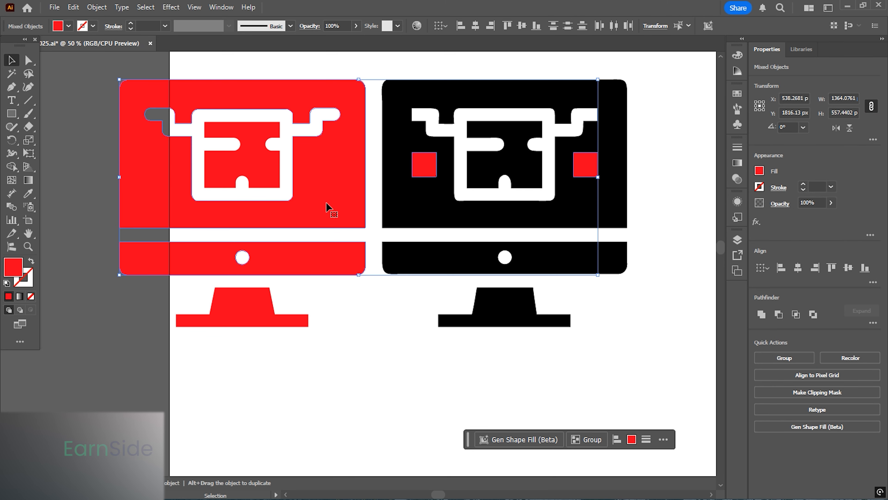
click(797, 268)
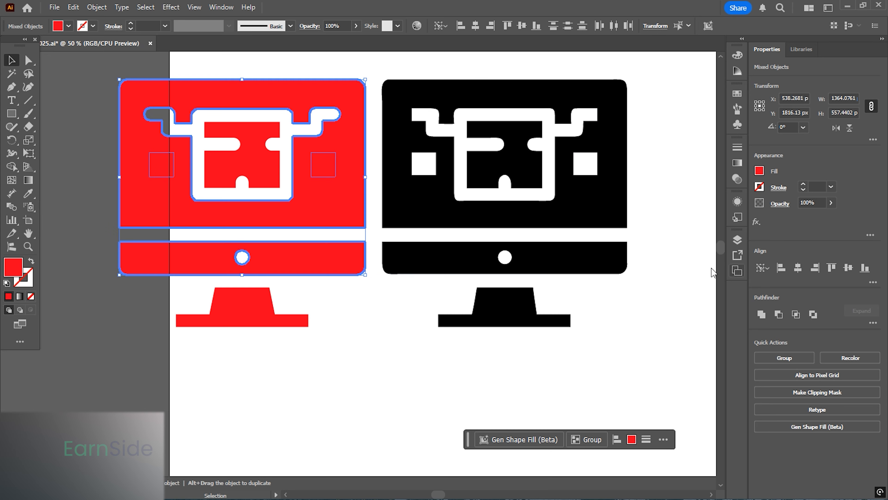
- Use the Shape Builder to cut both small squares out of the red screen shape
click(415, 342)
drag(117, 146, 318, 164)
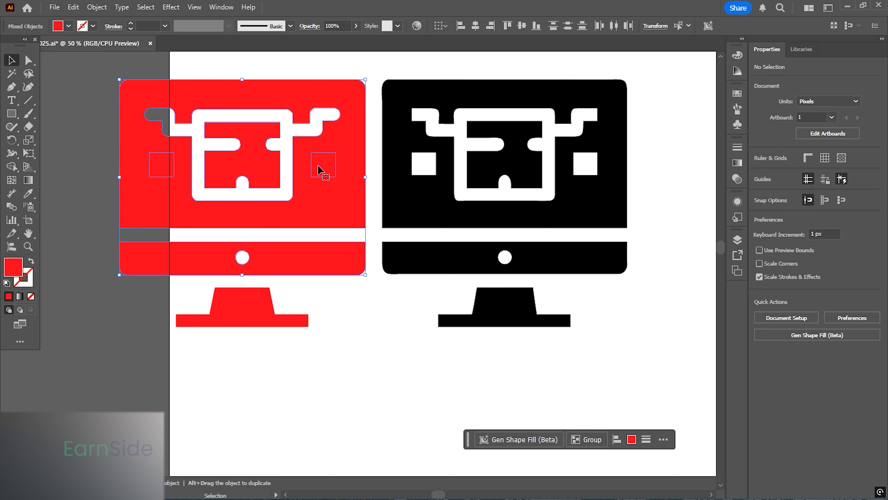
click(10, 165)
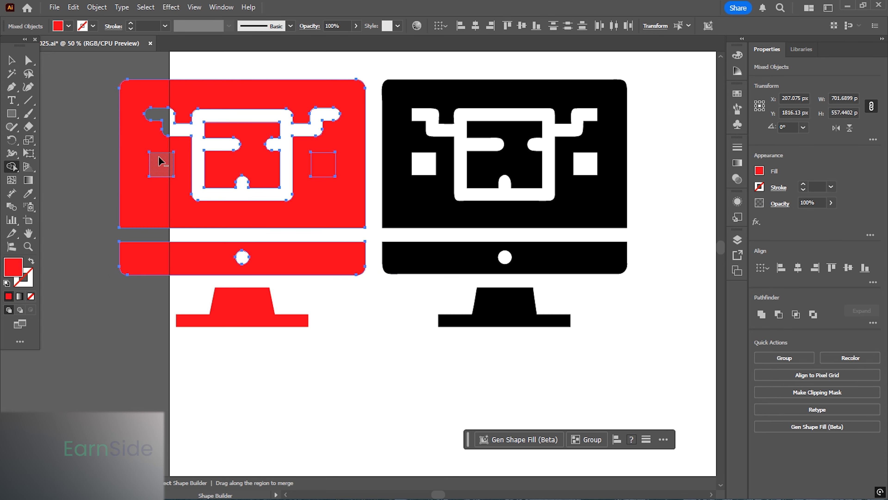
alt+click(160, 164)
alt+click(323, 163)
- Select all parts of the red monitor and group them
click(10, 61)
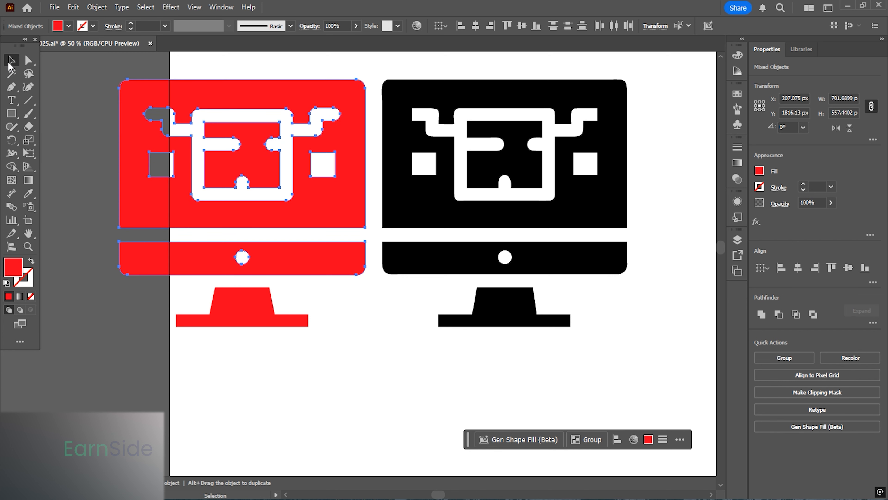
click(90, 181)
drag(98, 71, 280, 186)
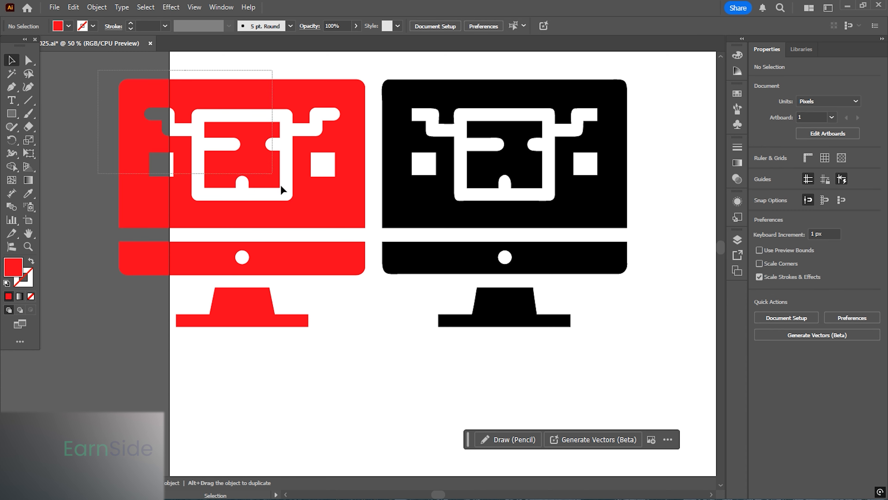
drag(362, 320, 383, 346)
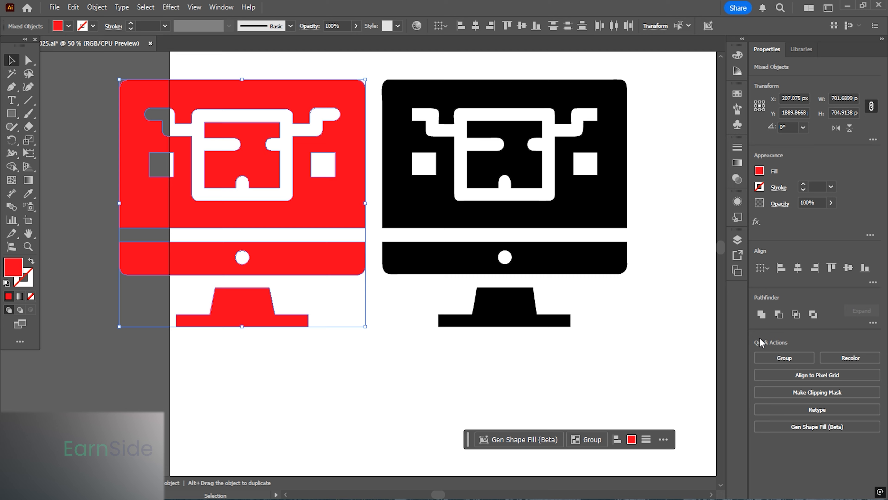
click(787, 358)
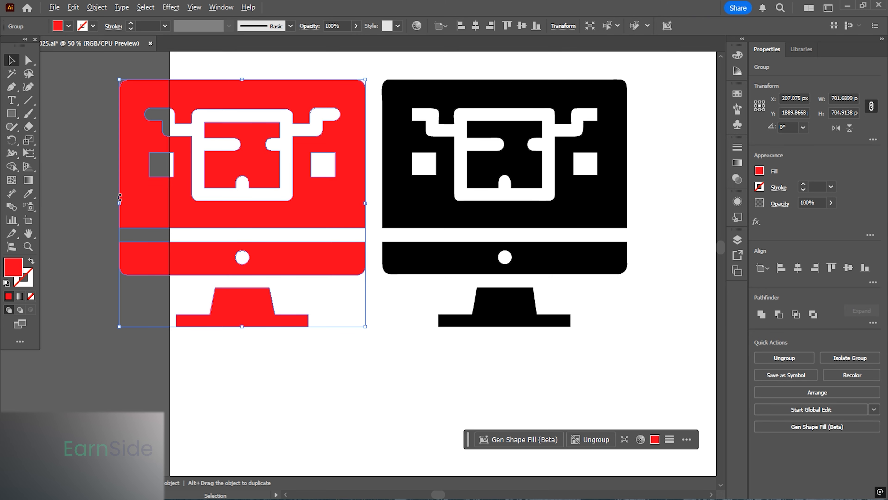
- Recolor the grouped monitor's fill to black, 000000
scroll(119, 197, down, 2)
click(243, 281)
click(225, 203)
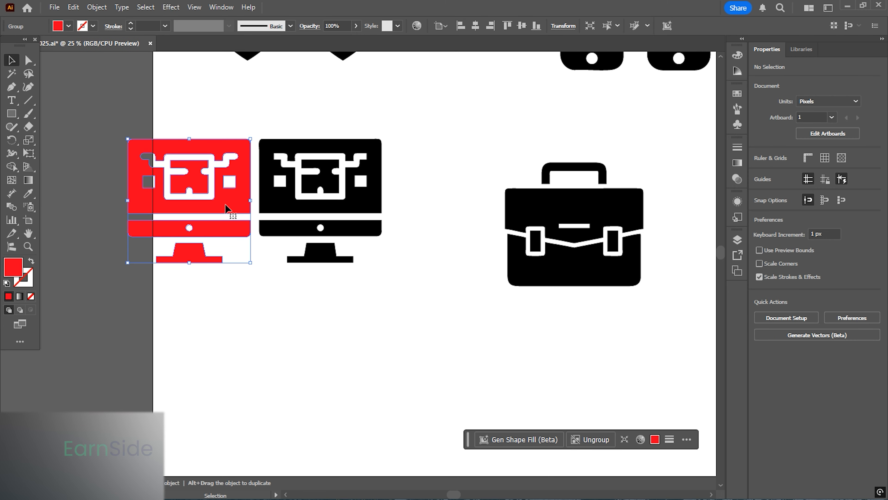
drag(273, 212, 163, 192)
scroll(112, 183, left, 5)
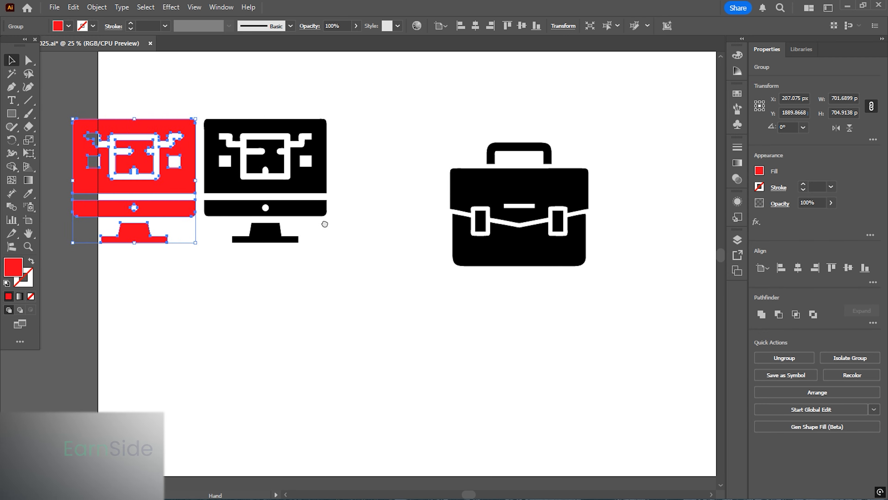
double_click(13, 267)
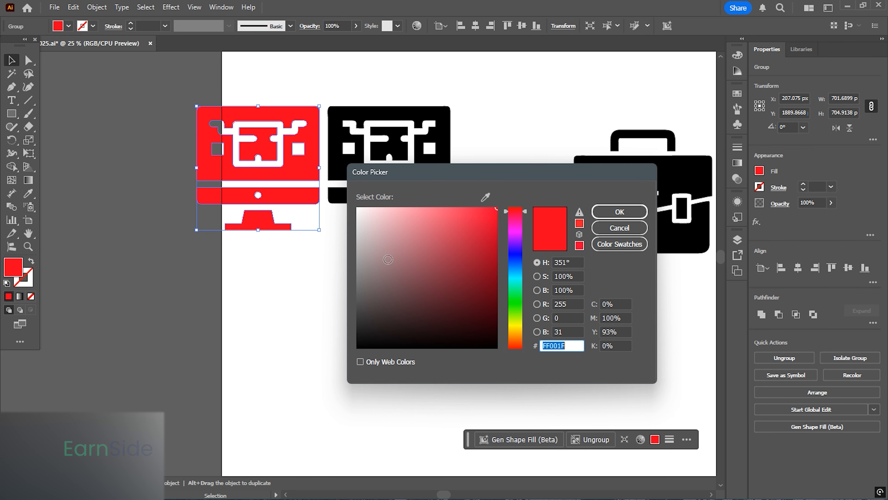
text(000000)
click(619, 212)
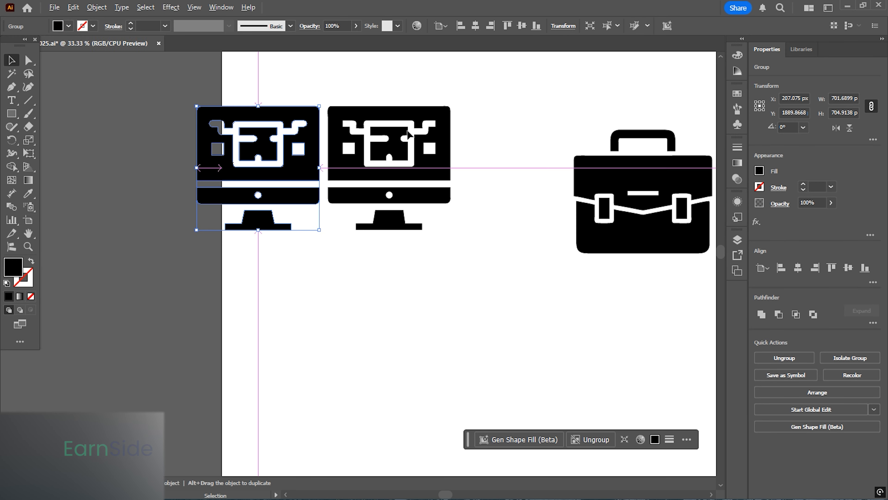
- Unlock all locked artwork so the original monitor icon becomes editable
scroll(374, 126, up, 2)
drag(319, 155, 402, 176)
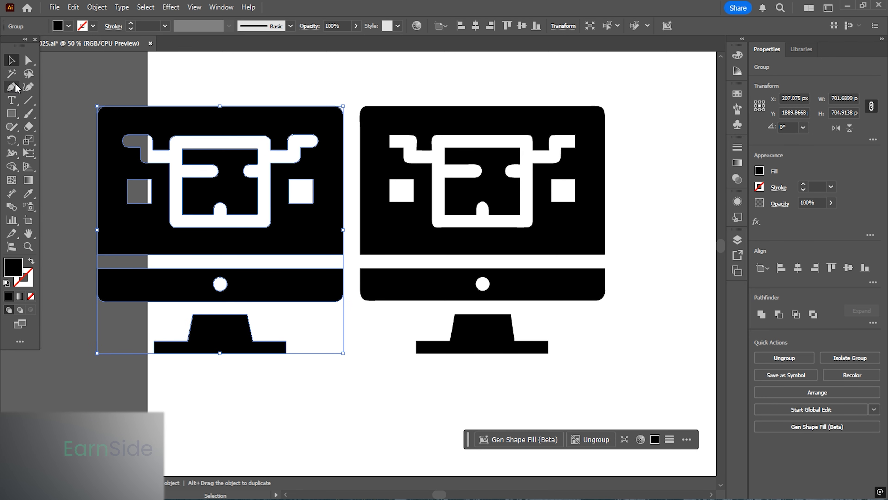
click(29, 60)
drag(72, 84, 637, 401)
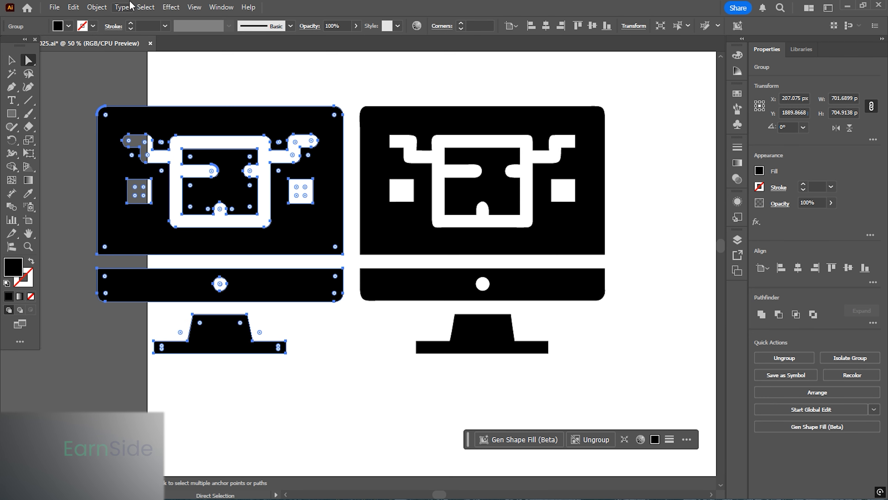
click(96, 7)
click(121, 128)
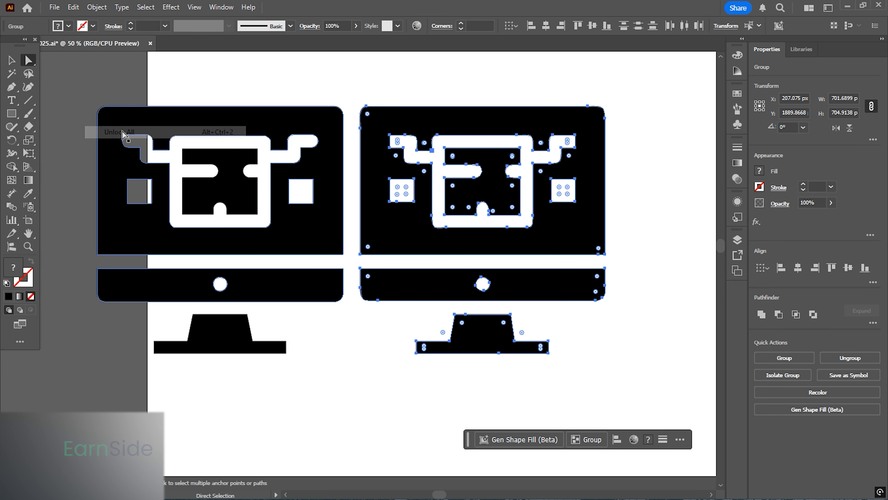
- Compare the anchor points and corner rounding of the traced monitor with the original icon
drag(75, 77, 651, 392)
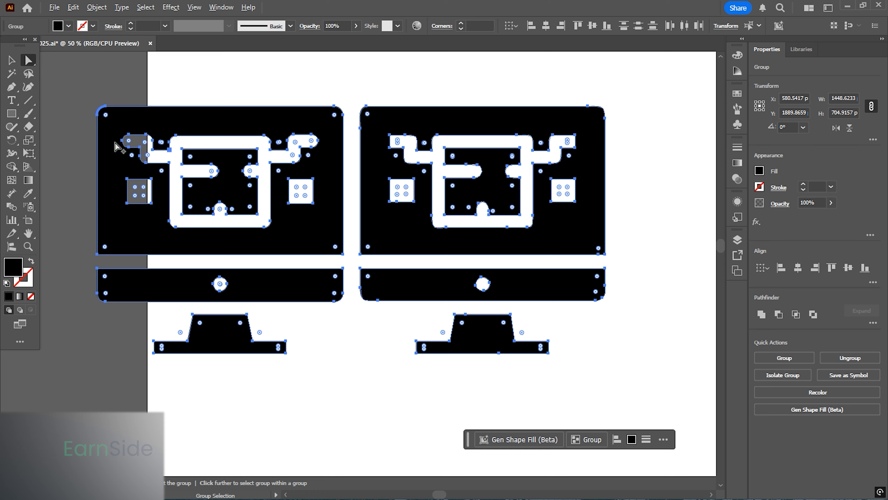
scroll(118, 146, up, 2)
scroll(123, 142, down, 1)
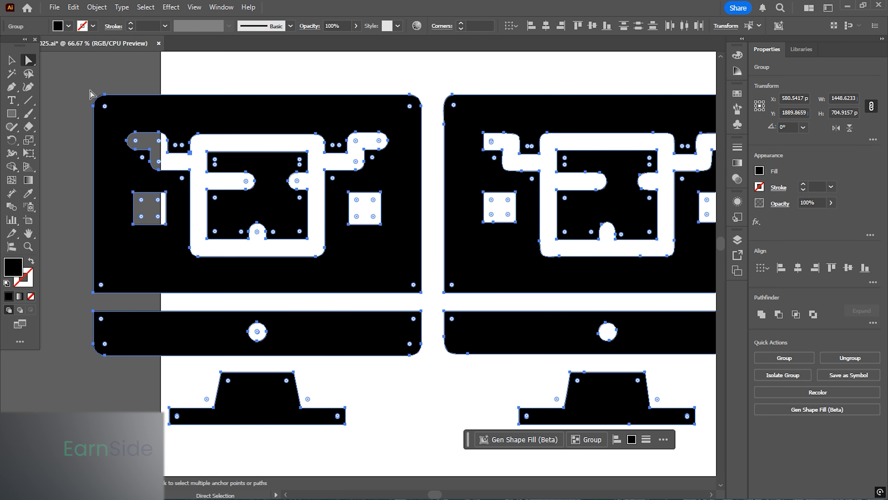
click(171, 147)
scroll(170, 144, up, 1)
scroll(170, 144, right, 1)
click(426, 120)
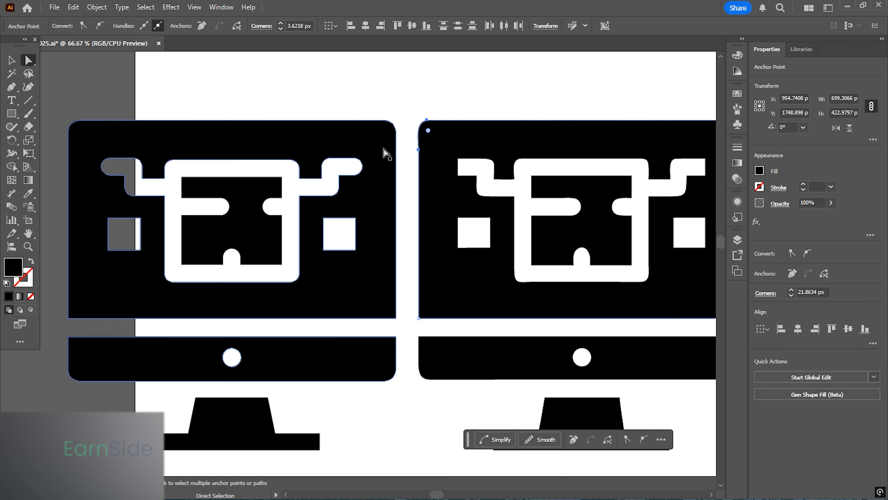
key(alt)
scroll(363, 255, down, 3)
drag(293, 225, 360, 266)
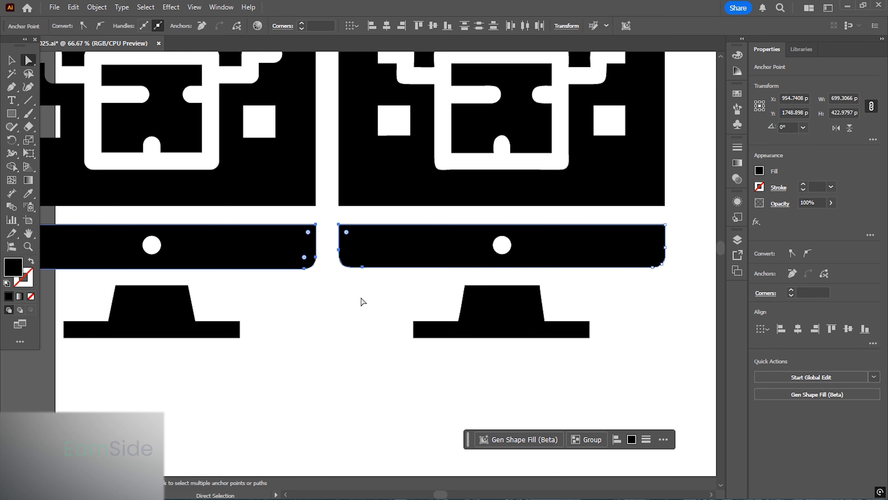
scroll(330, 274, up, 3)
drag(231, 112, 458, 317)
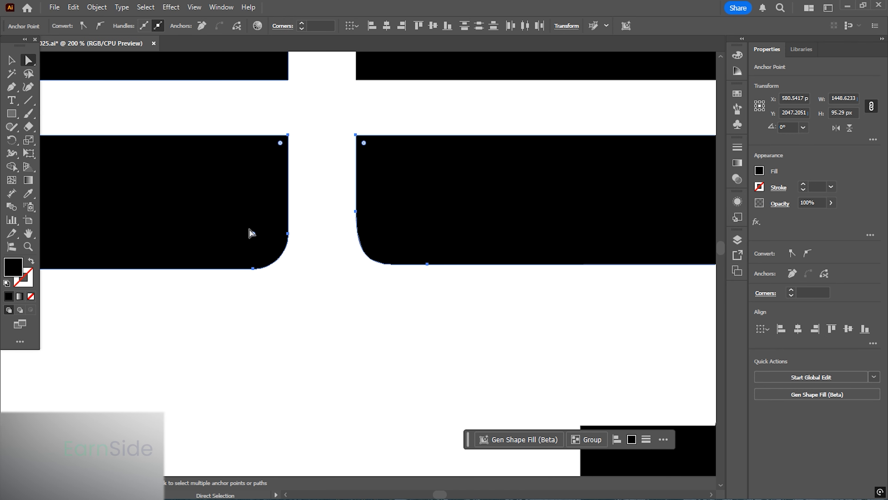
drag(253, 234, 270, 251)
key(ctrl+z)
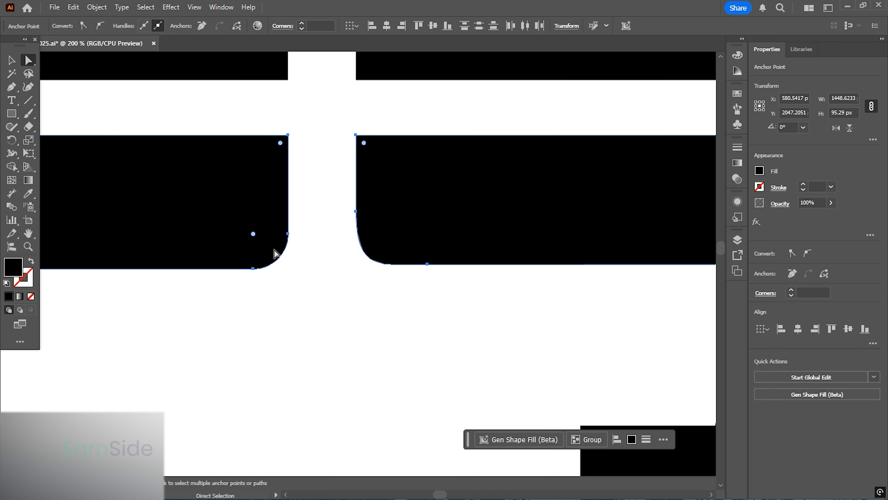
- Examine the corner radius of the original monitor's screen and the traced copy's screen
scroll(273, 268, down, 3)
scroll(274, 269, right, 3)
scroll(388, 261, up, 2)
click(425, 174)
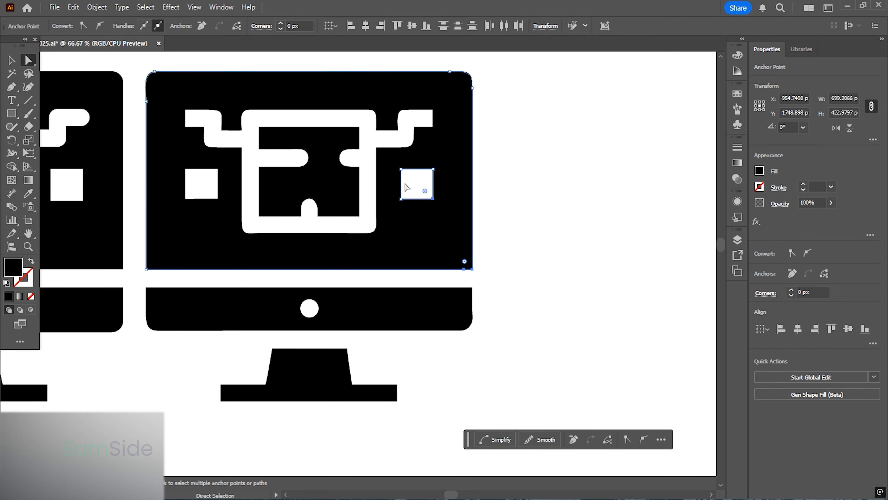
drag(134, 277, 106, 248)
click(11, 61)
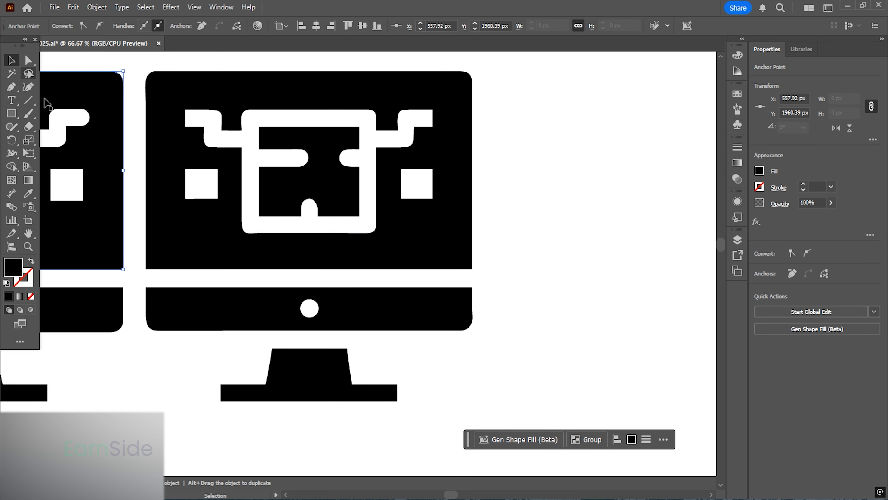
scroll(237, 237, down, 3)
drag(239, 238, 135, 197)
click(491, 322)
- Draw a rectangle about 789 × 231 px over the briefcase's upper flap and fill it red FF002B
scroll(494, 239, up, 1)
scroll(494, 240, up, 1)
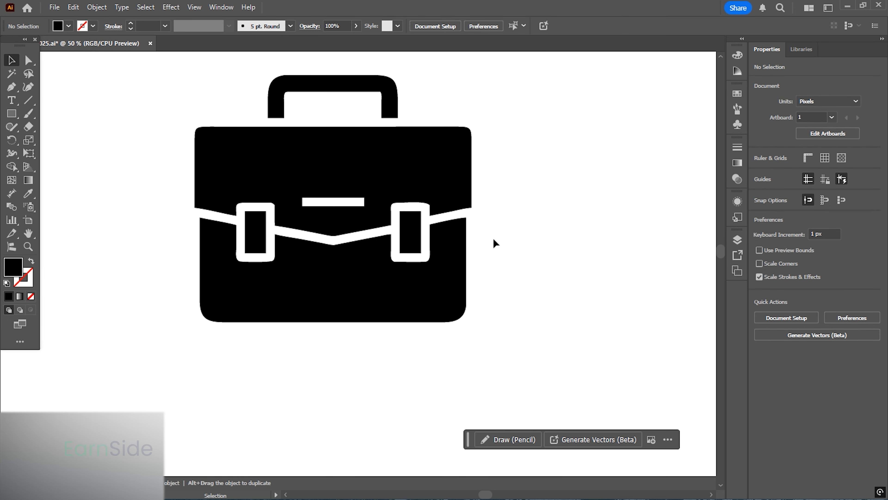
click(12, 113)
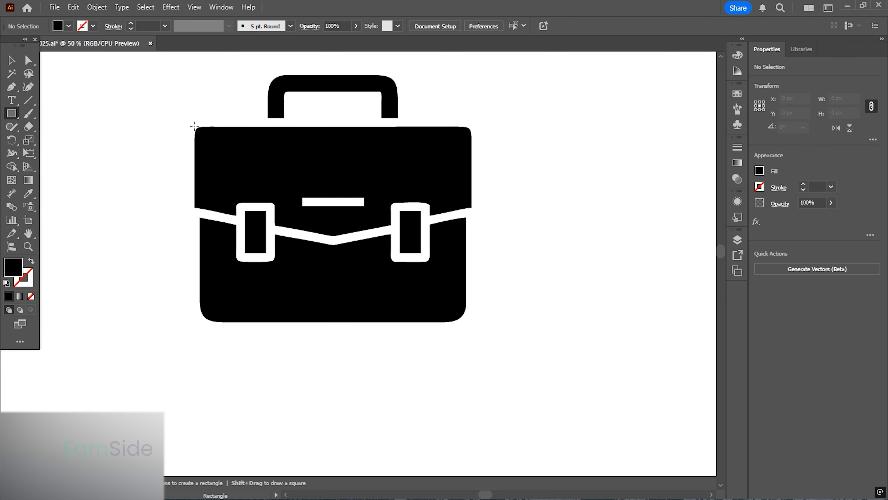
drag(195, 127, 470, 207)
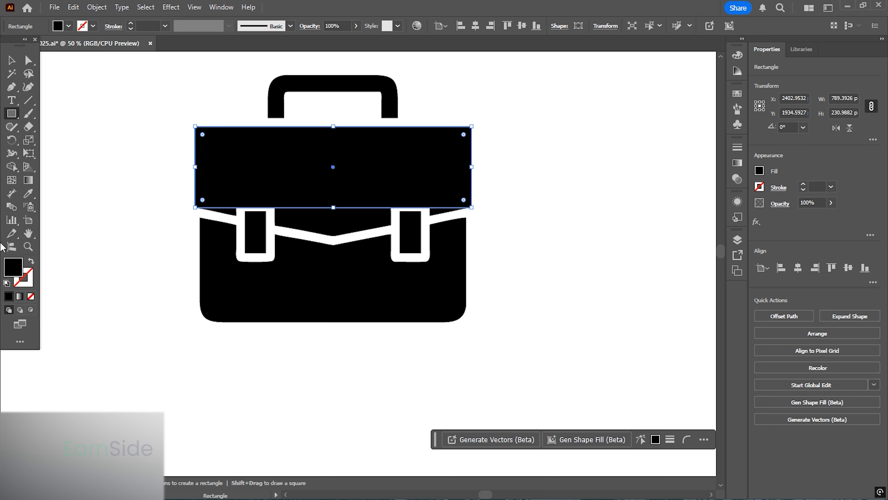
double_click(13, 267)
text(FF002B)
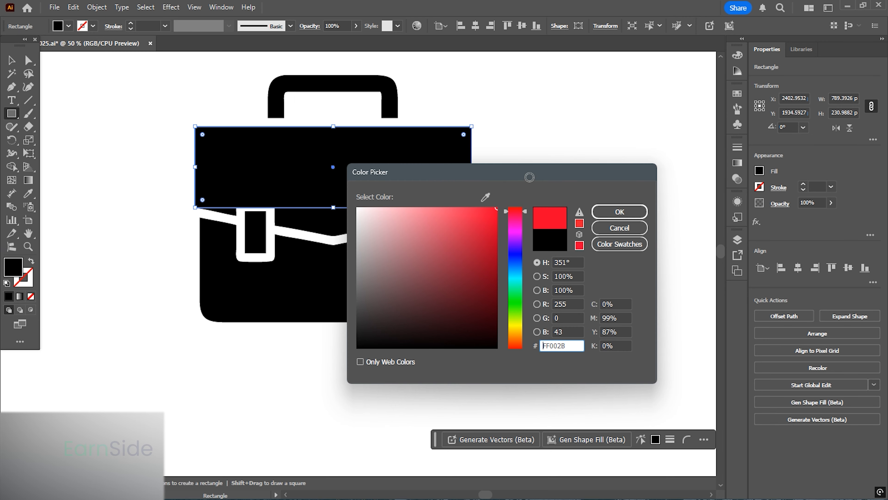
click(634, 215)
- Lock the black briefcase icon
key(v)
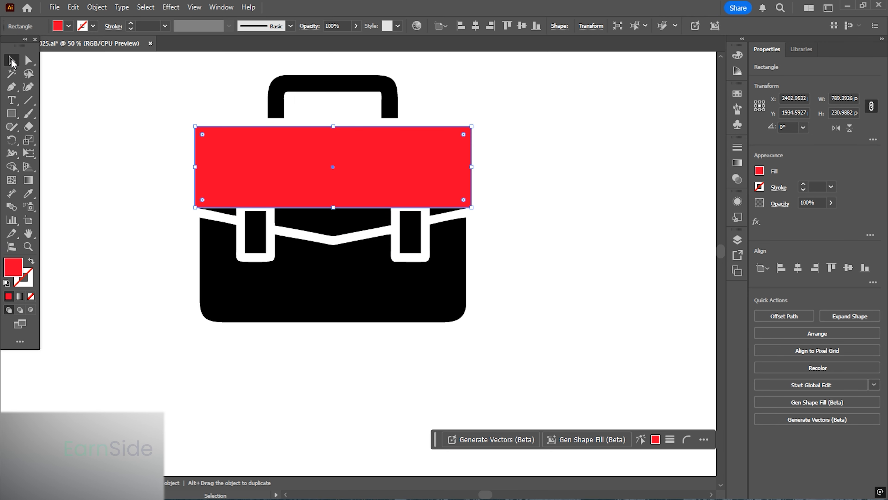
click(353, 298)
click(91, 7)
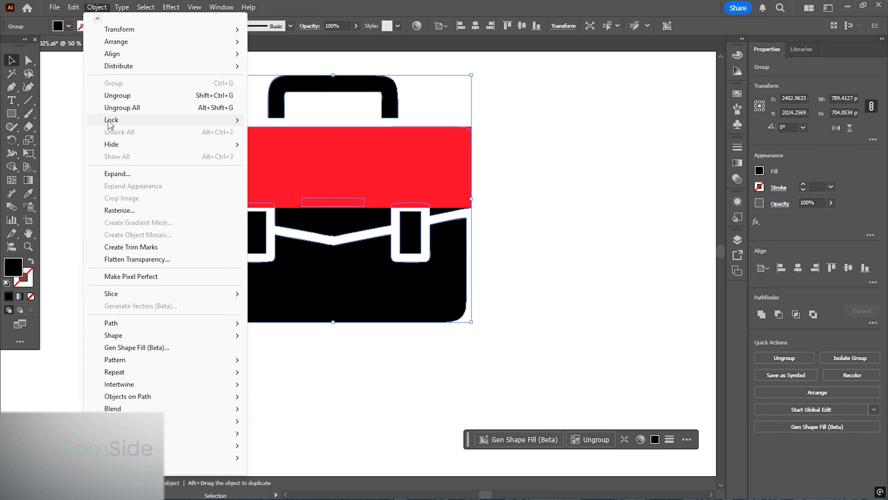
click(301, 120)
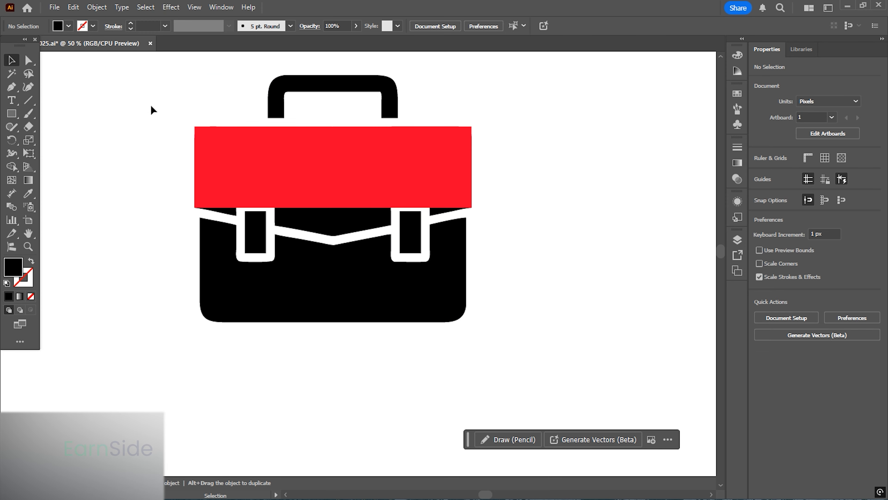
- Round the red rectangle's top corners to about 19.6 px to match the briefcase
click(329, 155)
click(28, 60)
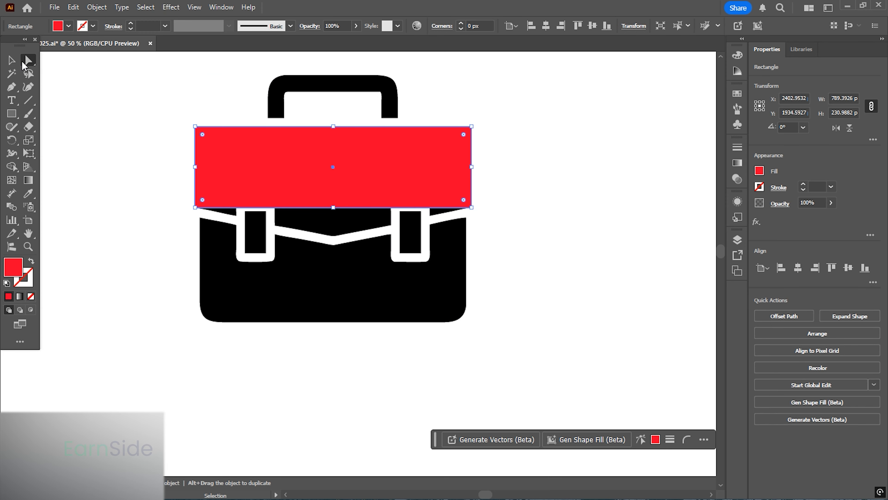
drag(225, 145, 209, 142)
click(258, 157)
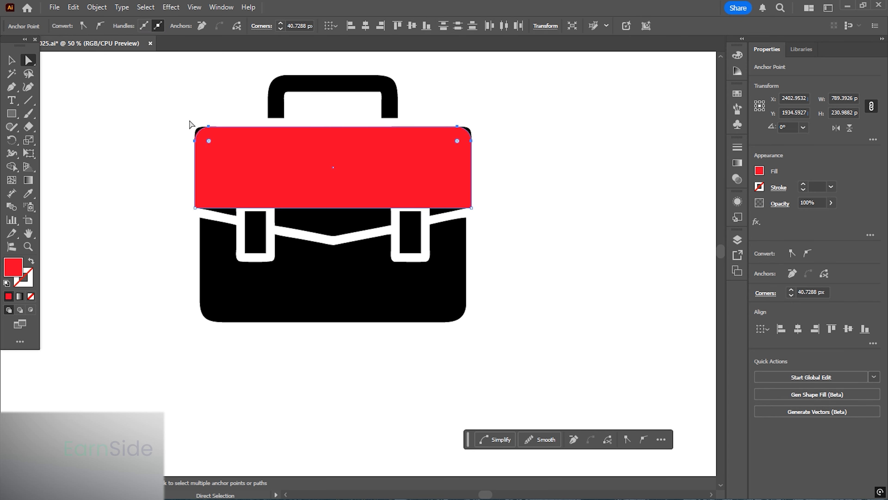
scroll(190, 121, up, 3)
drag(248, 186, 228, 167)
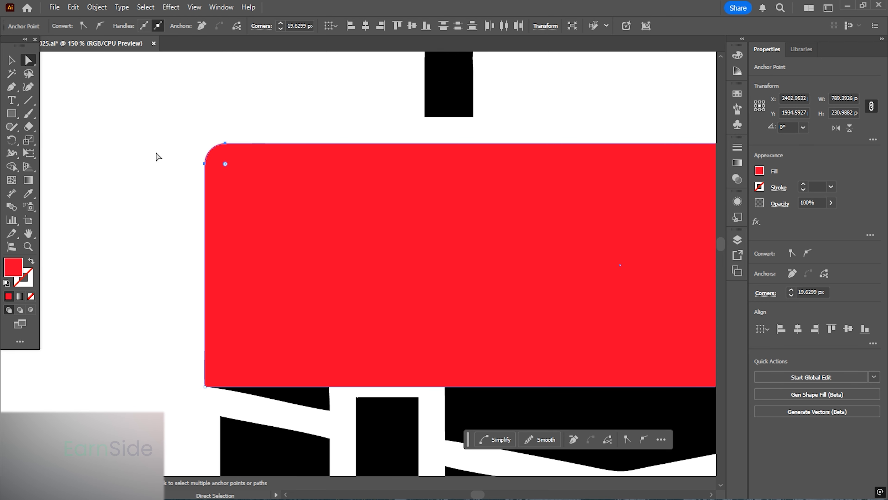
scroll(154, 152, down, 4)
click(11, 61)
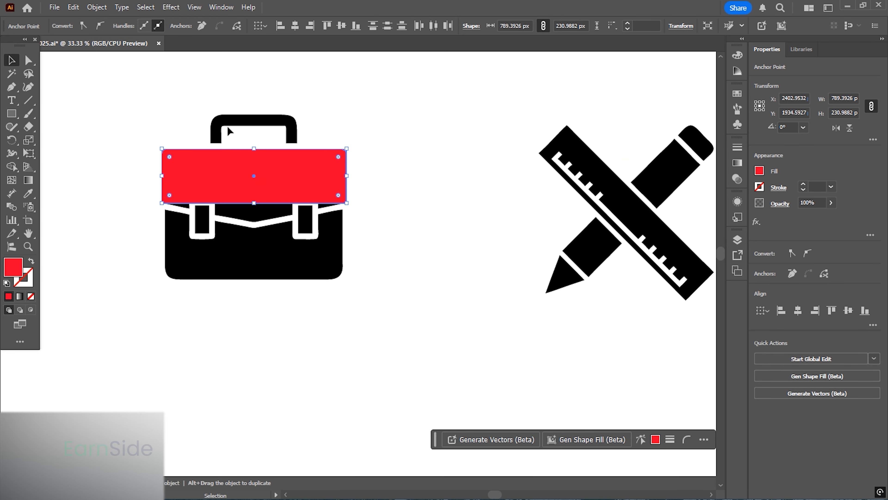
- Duplicate the red rectangle downward over the briefcase's lower body
drag(234, 166, 232, 234)
scroll(196, 231, up, 2)
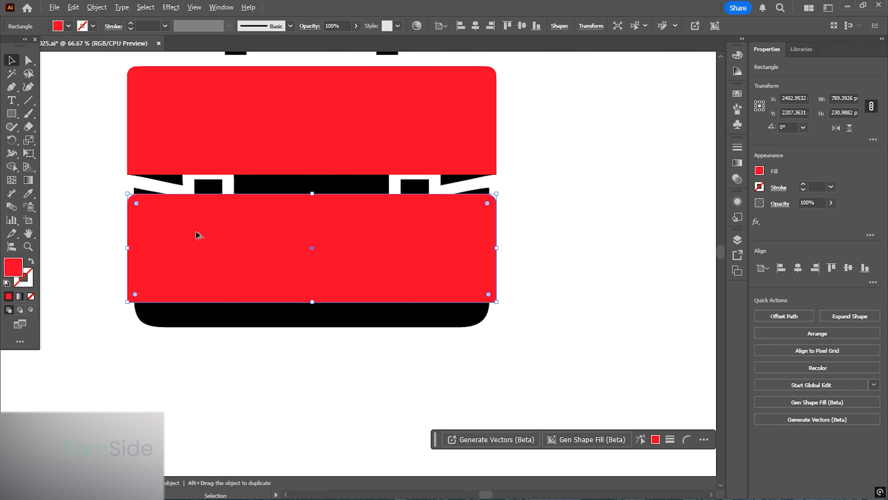
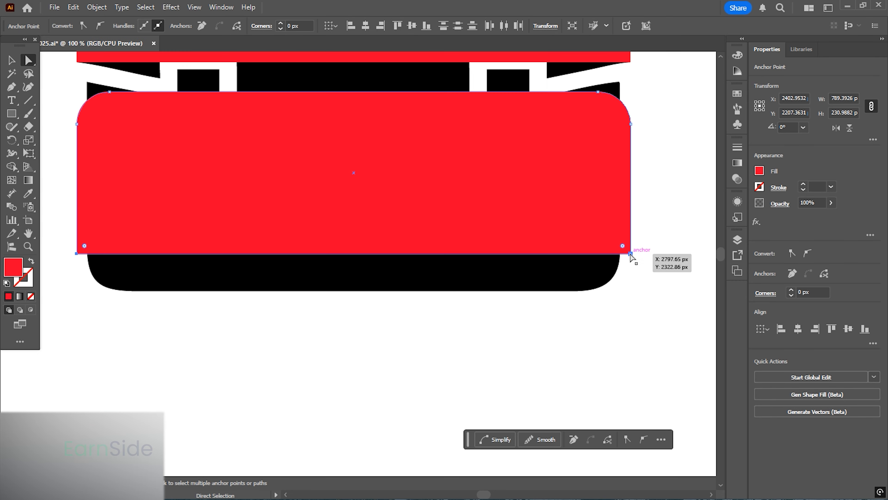
- Resize the duplicated rectangle to fit the briefcase's lower body and remove its top corner rounding
drag(630, 254, 631, 290)
drag(84, 283, 103, 264)
key(ctrl+z)
click(12, 61)
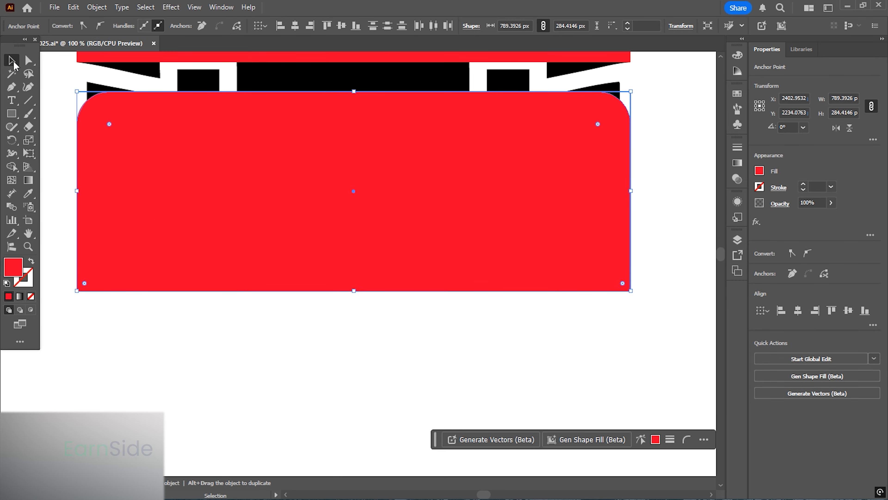
drag(109, 124, 72, 98)
drag(77, 191, 87, 191)
click(66, 197)
click(294, 212)
drag(354, 91, 354, 81)
drag(126, 257, 127, 272)
- Round the lower rectangle's bottom corners to match the briefcase's rounded base
key(a)
drag(76, 297, 722, 367)
drag(612, 299, 587, 278)
click(516, 337)
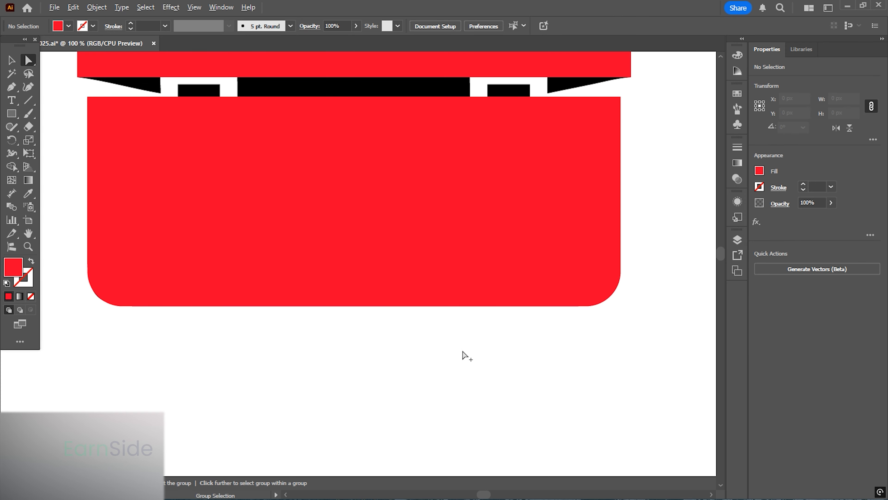
- Add an anchor point at the middle of the upper rectangle's bottom edge with the Pen tool
scroll(462, 355, down, 1)
drag(440, 294, 426, 325)
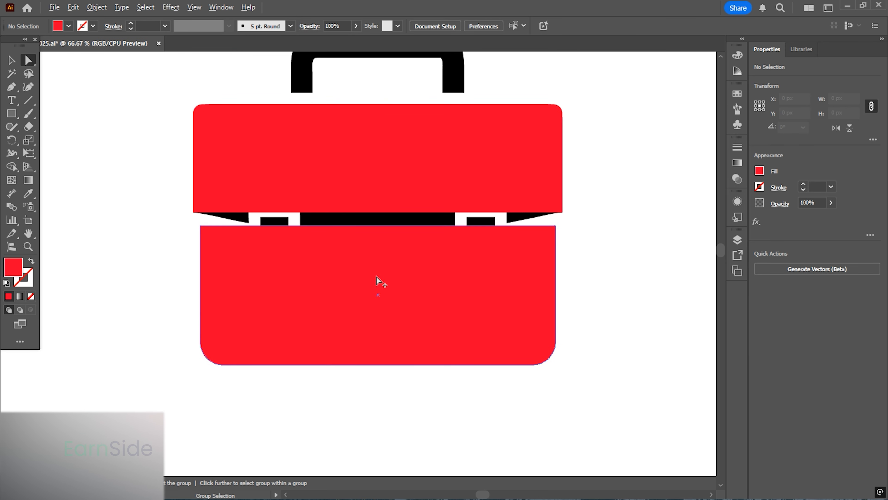
scroll(377, 278, up, 1)
key(v)
click(326, 212)
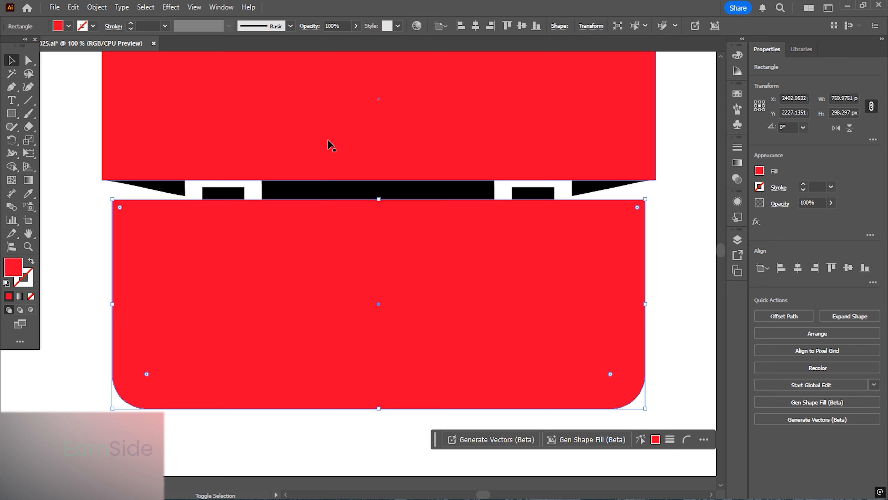
click(16, 88)
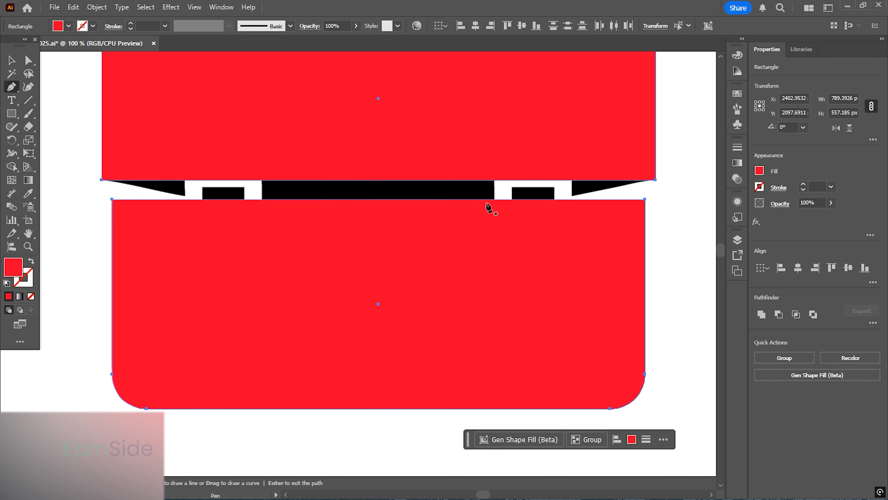
click(379, 180)
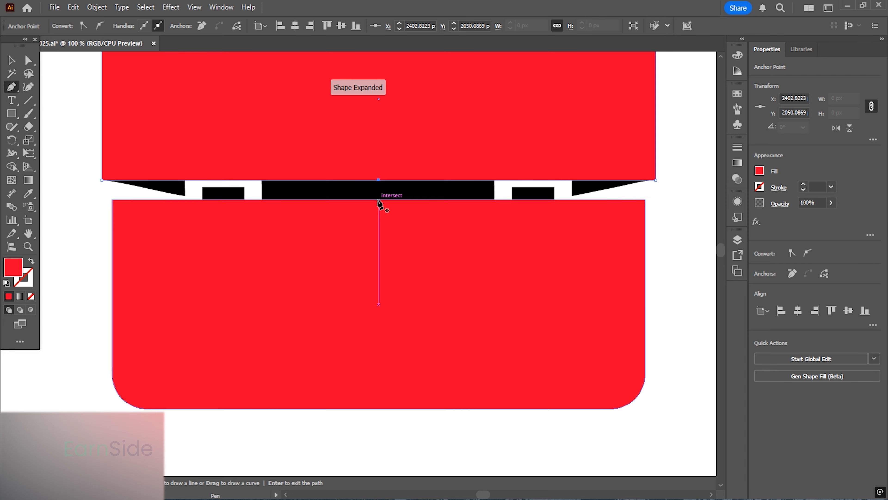
click(378, 200)
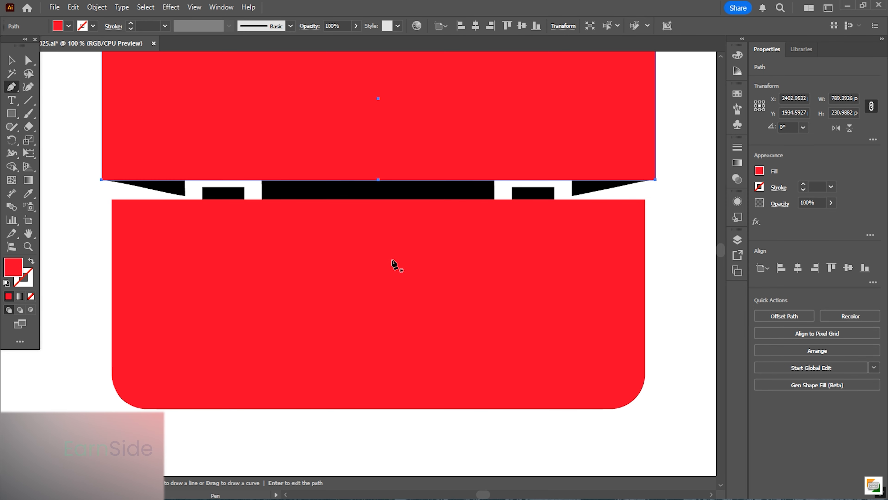
- Add an anchor point at the middle of the lower rectangle's top edge
key(v)
click(366, 246)
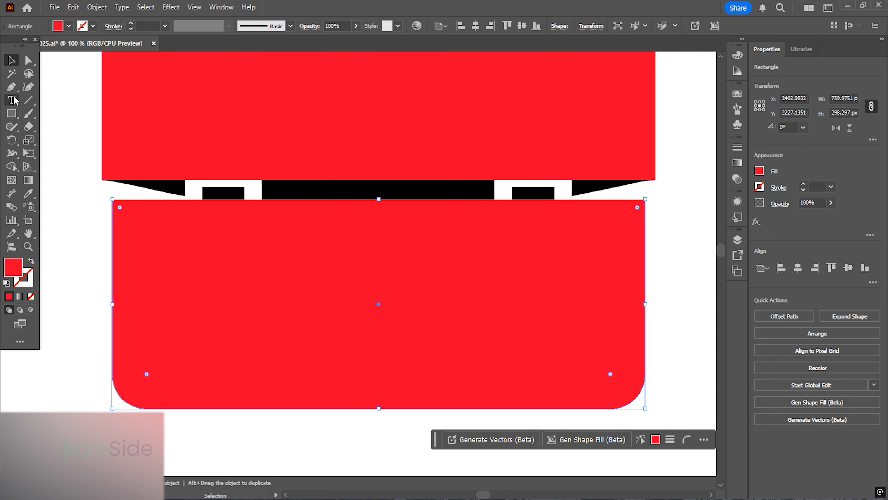
click(12, 88)
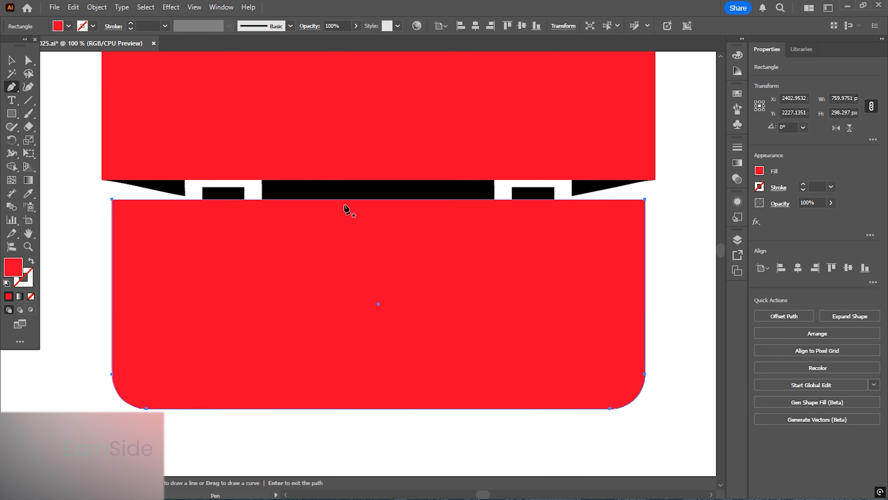
click(379, 200)
key(v)
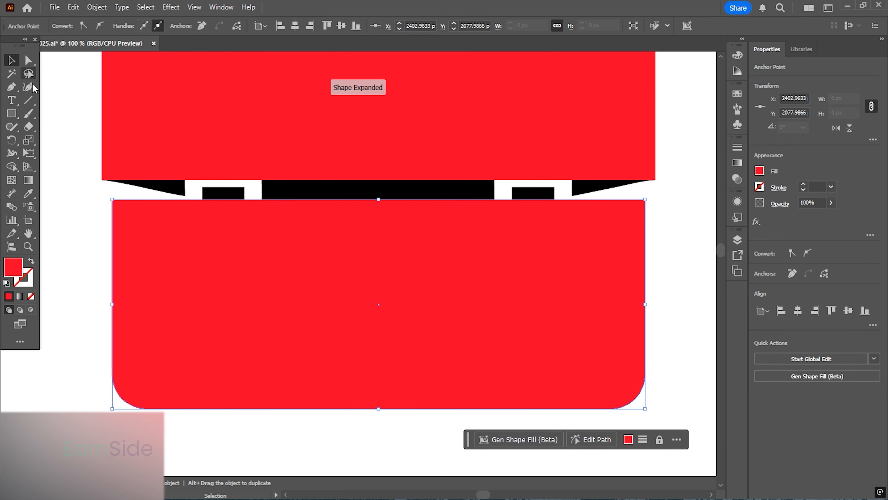
- Drag both new middle anchors downward to form the briefcase flap's V shape
key(a)
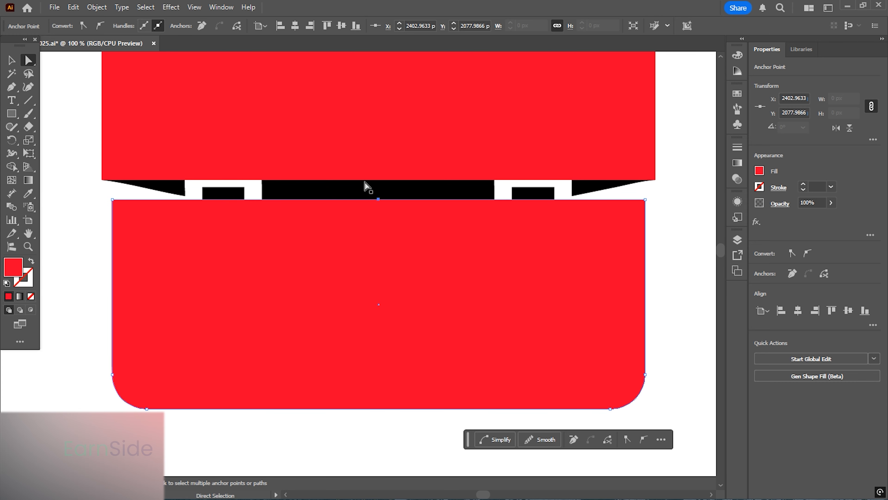
shift+click(378, 181)
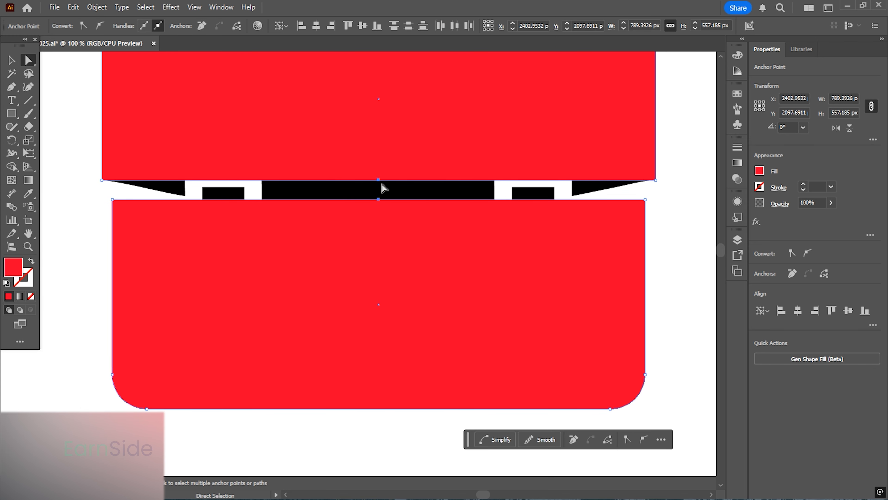
drag(379, 182, 378, 237)
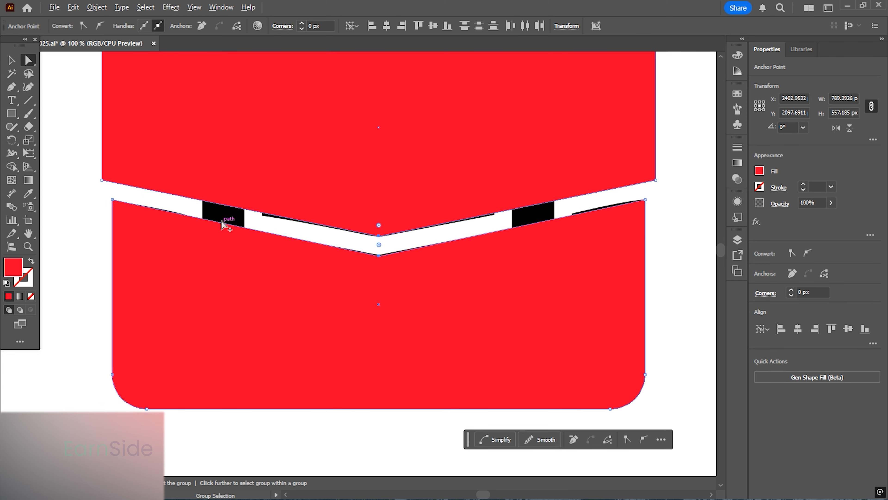
- Draw a rectangle about 320 × 97 px over the briefcase handle
scroll(224, 226, down, 1)
click(12, 60)
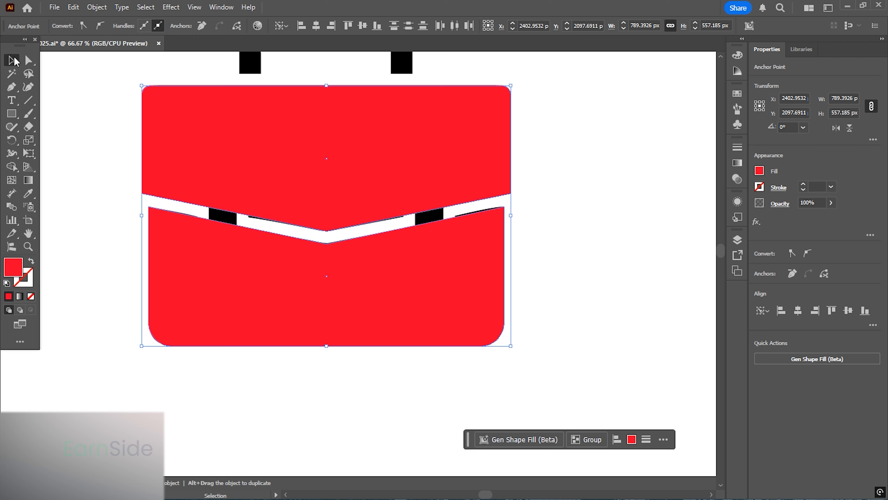
click(561, 202)
scroll(381, 204, up, 5)
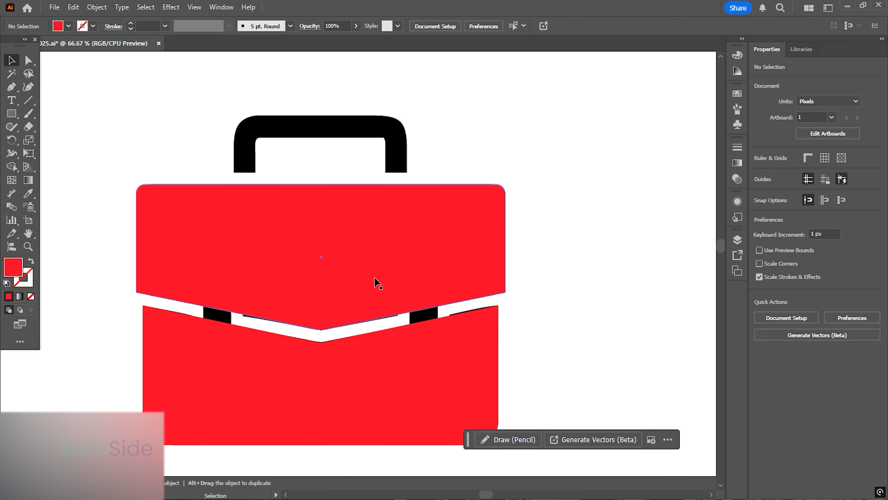
scroll(320, 155, up, 4)
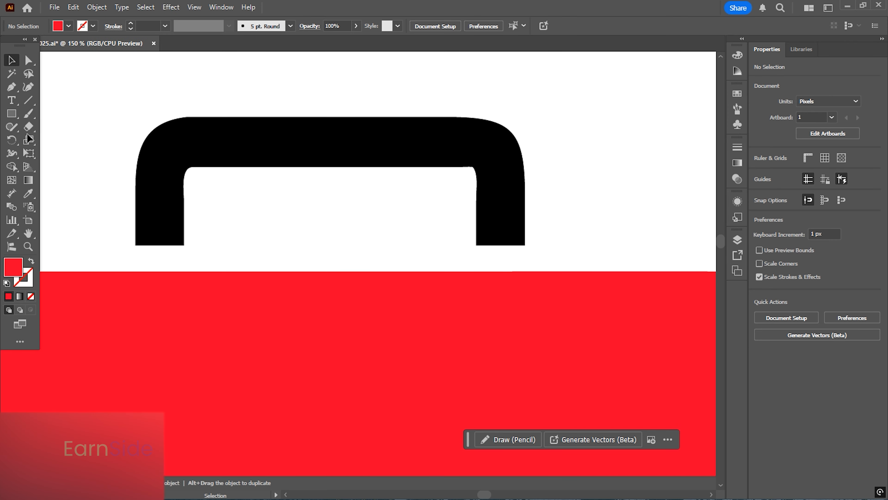
click(11, 113)
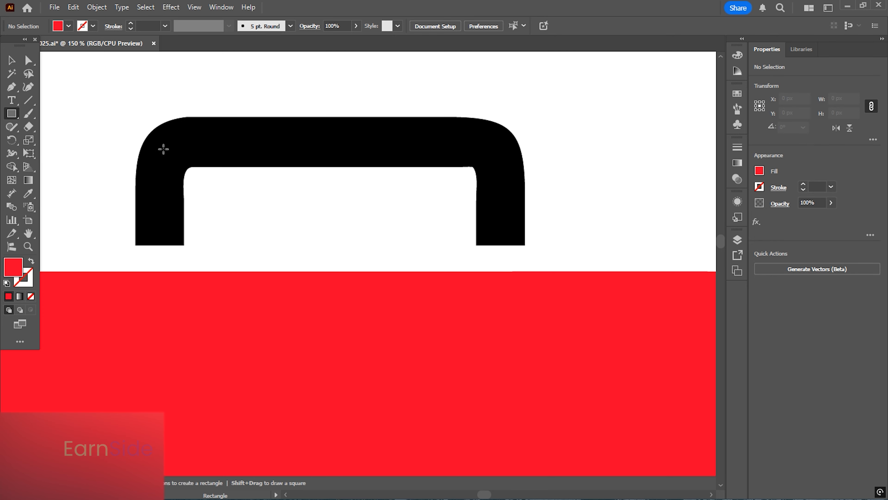
drag(161, 143, 498, 245)
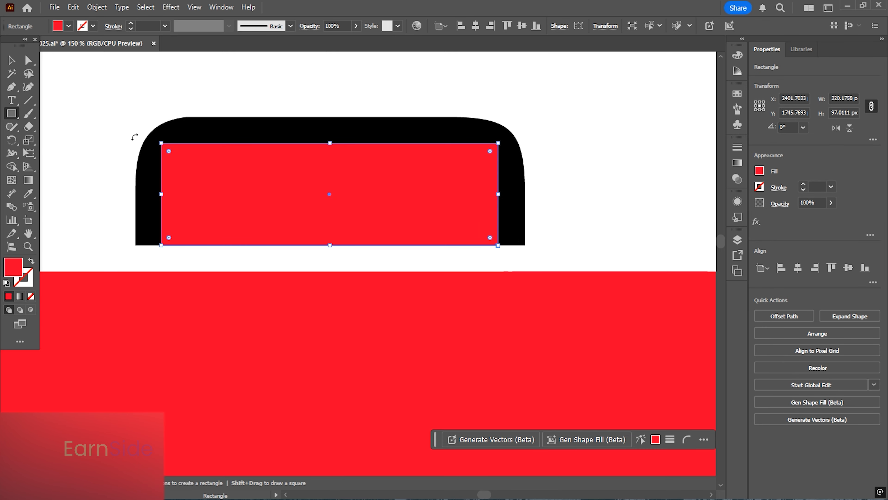
- Swap the handle rectangle's fill and stroke and set its stroke weight to 45 pt
key(a)
drag(120, 99, 607, 190)
click(31, 261)
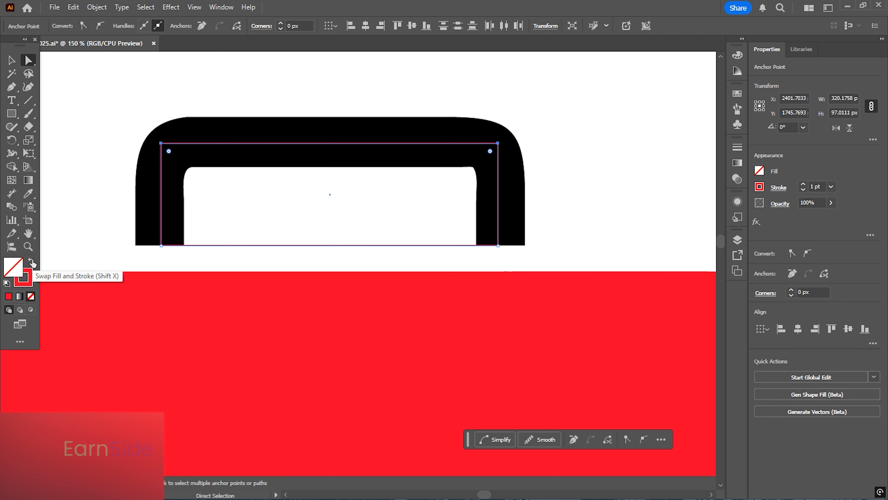
scroll(813, 188, up, 20)
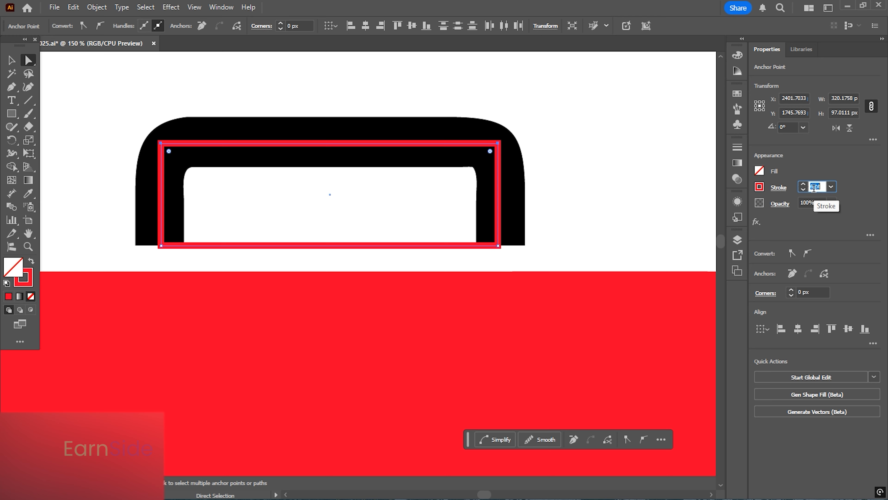
scroll(814, 187, up, 10)
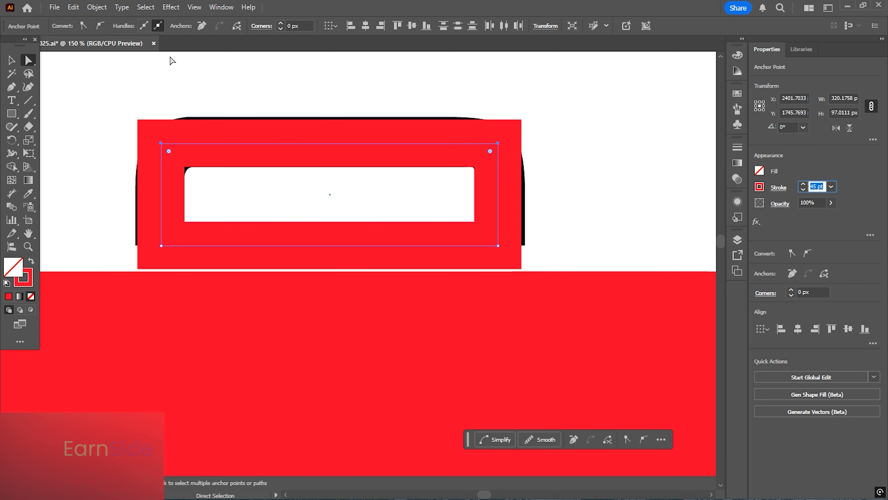
- Round the handle rectangle's top corners to about 28.7 px and delete its bottom segment
drag(168, 151, 192, 175)
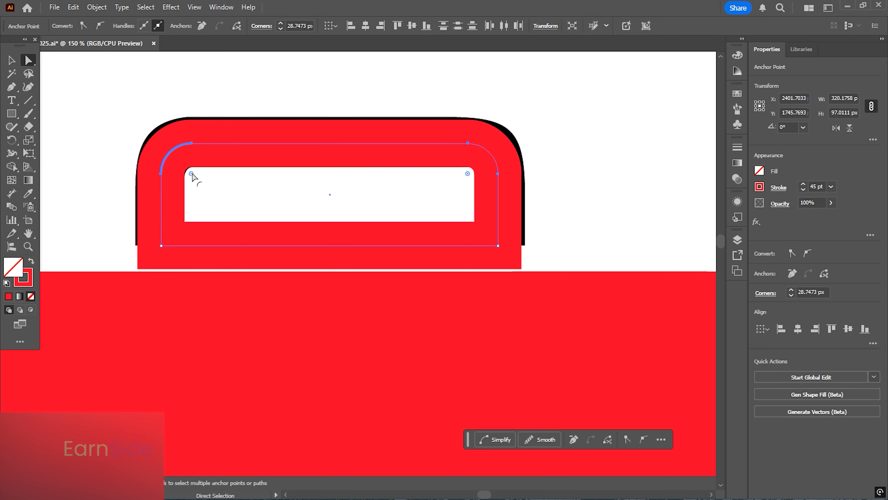
click(11, 60)
click(309, 172)
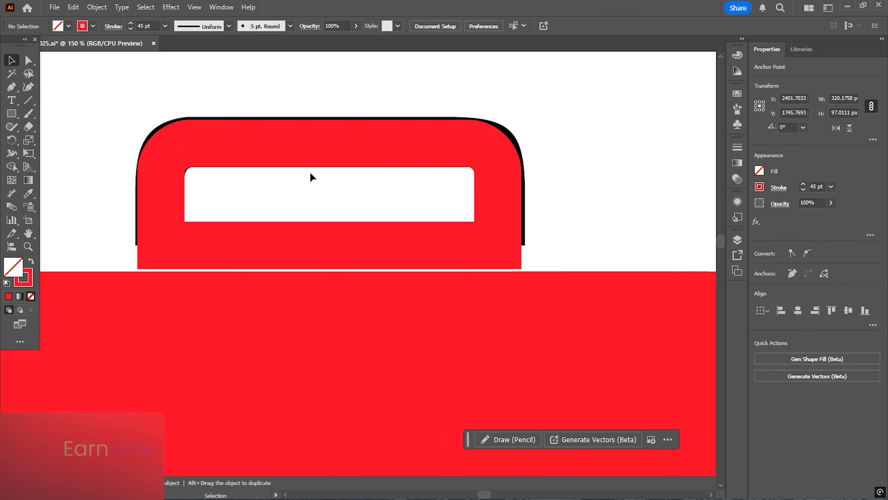
click(29, 63)
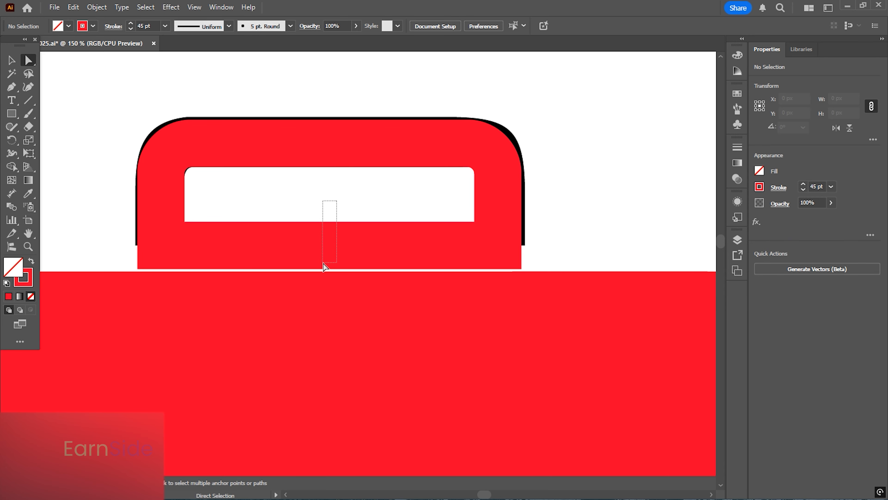
drag(323, 266, 324, 266)
key(Delete)
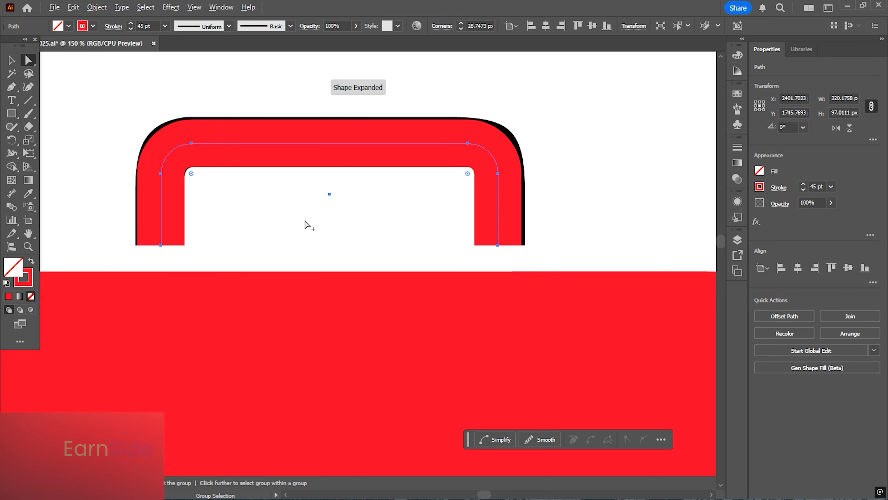
- Select all the red briefcase pieces and move them below the original black briefcase
key(ctrl+minus)
click(11, 60)
scroll(162, 129, down, 1)
drag(330, 198, 339, 115)
click(551, 199)
drag(293, 246, 352, 202)
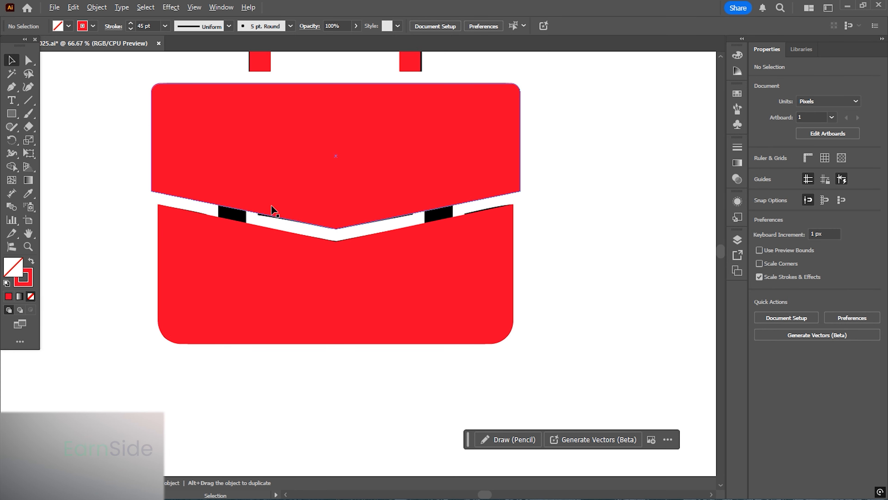
scroll(270, 205, down, 2)
drag(439, 314, 158, 83)
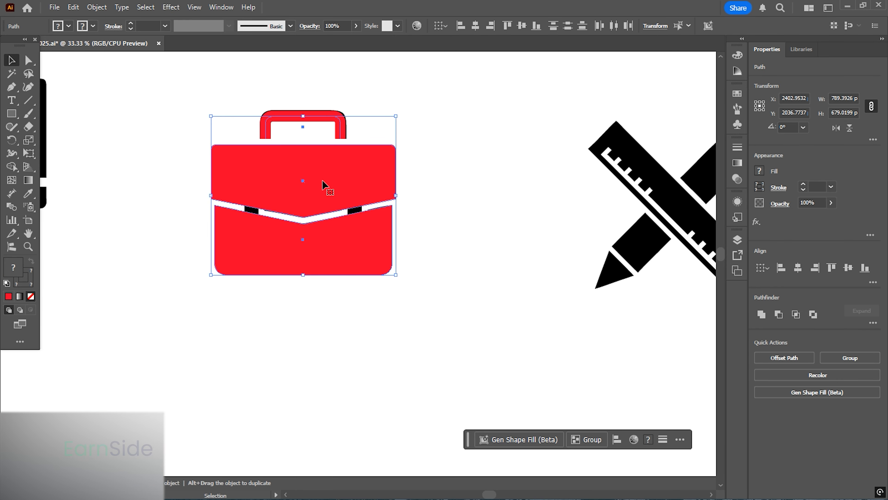
drag(323, 185, 320, 378)
- Draw a rectangle about 177 × 25 px over the flap's white bar and give it red fill without stroke
scroll(403, 224, down, 2)
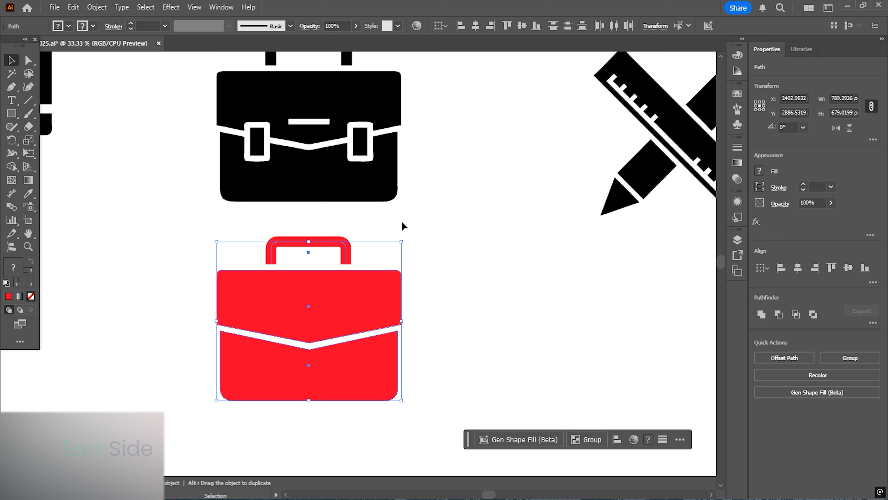
click(402, 204)
scroll(311, 123, up, 2)
scroll(311, 122, up, 2)
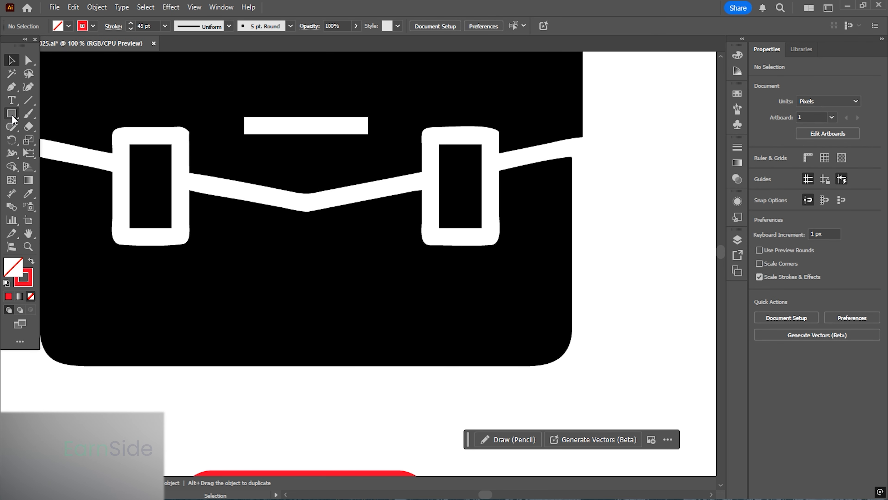
click(11, 113)
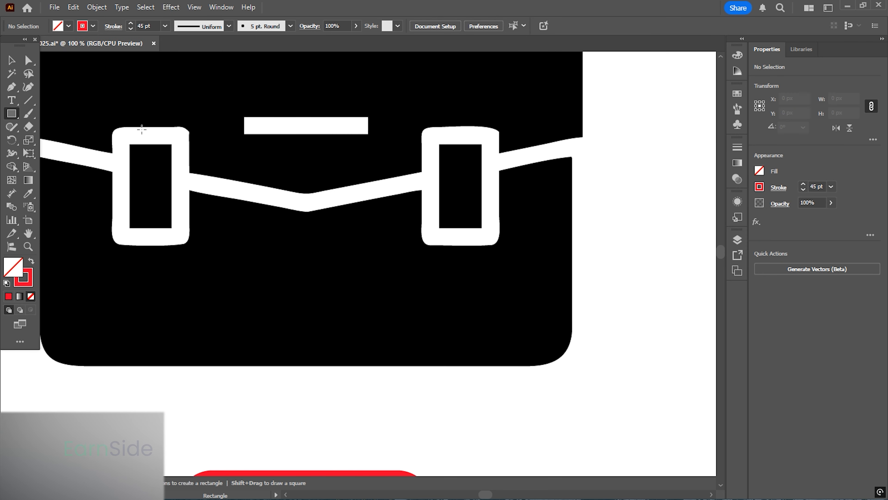
scroll(233, 102, up, 2)
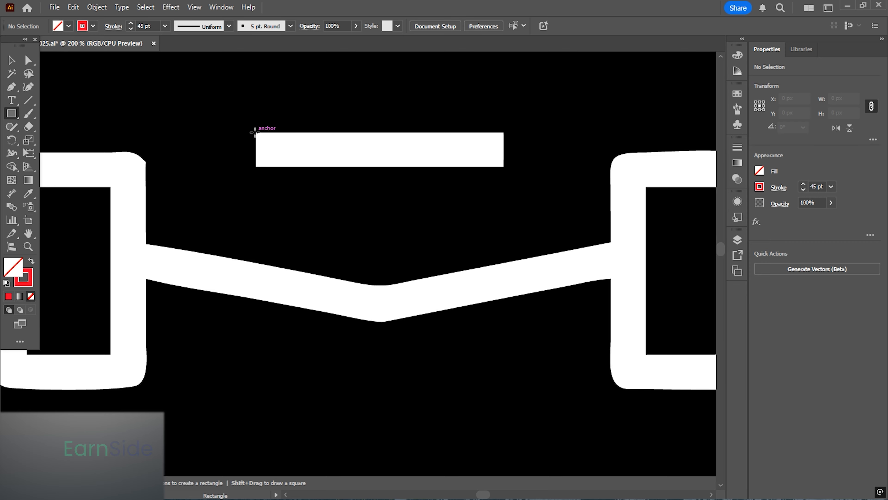
mouse_move(255, 132)
mouse_down()
mouse_move(440, 171)
mouse_move(504, 166)
mouse_up()
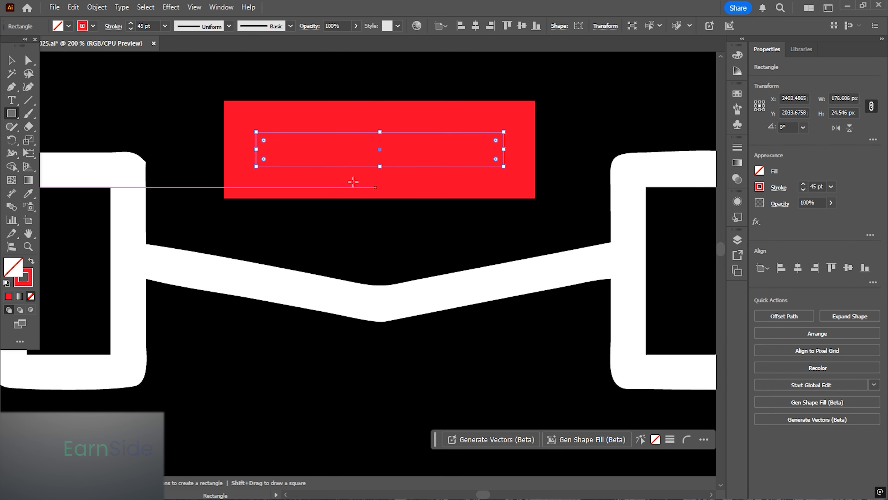
click(31, 265)
- Draw a rectangle about 88 × 142 px over the briefcase's left buckle
scroll(407, 150, down, 1)
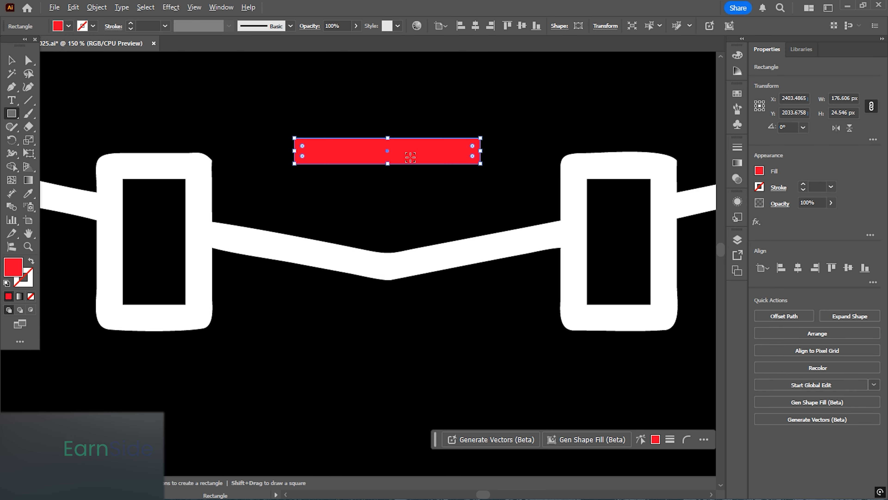
drag(342, 233, 436, 186)
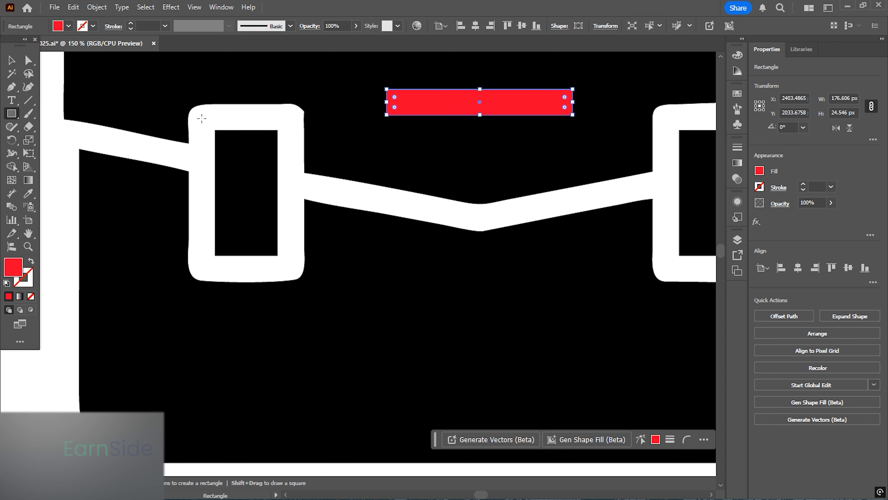
mouse_move(202, 118)
mouse_down()
mouse_move(298, 253)
mouse_move(294, 267)
mouse_up()
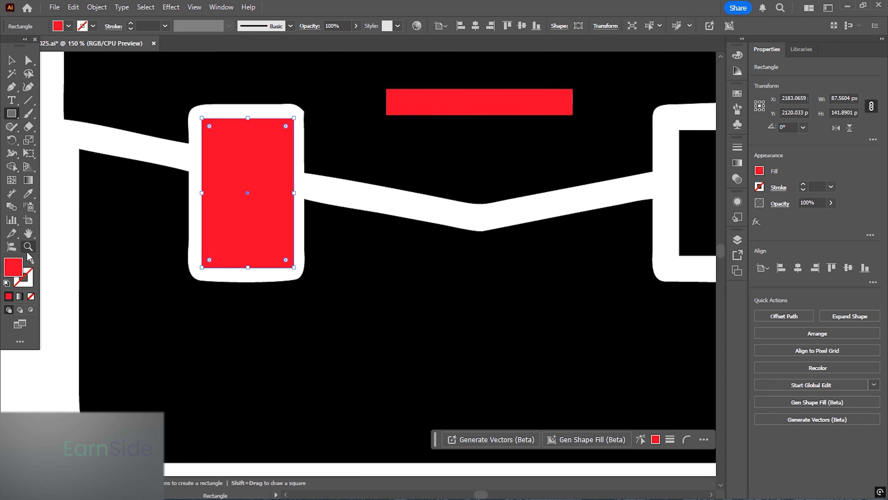
- Turn the buckle rectangle into a red 26 pt stroke with no fill and round corner joins
click(31, 263)
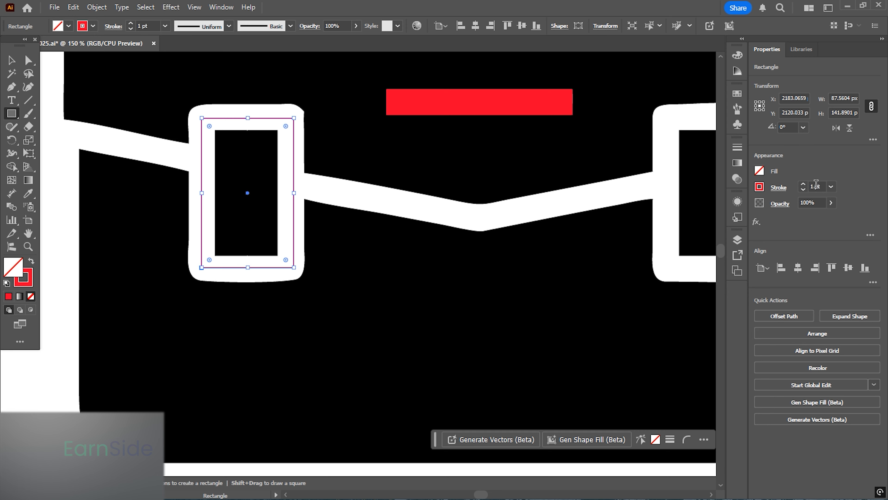
scroll(812, 185, up, 20)
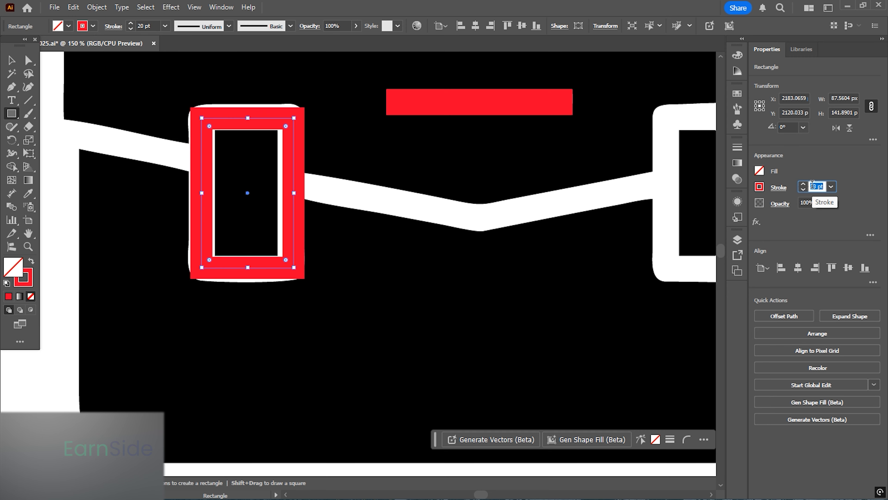
scroll(813, 185, up, 2)
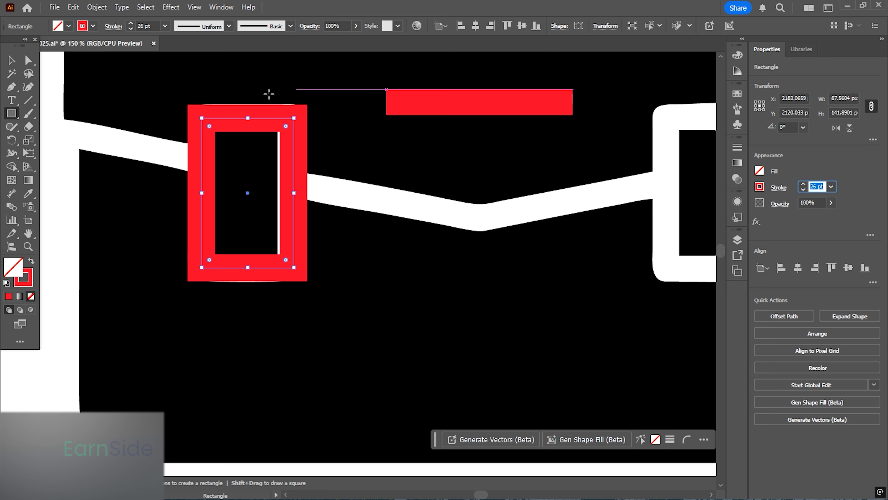
click(779, 188)
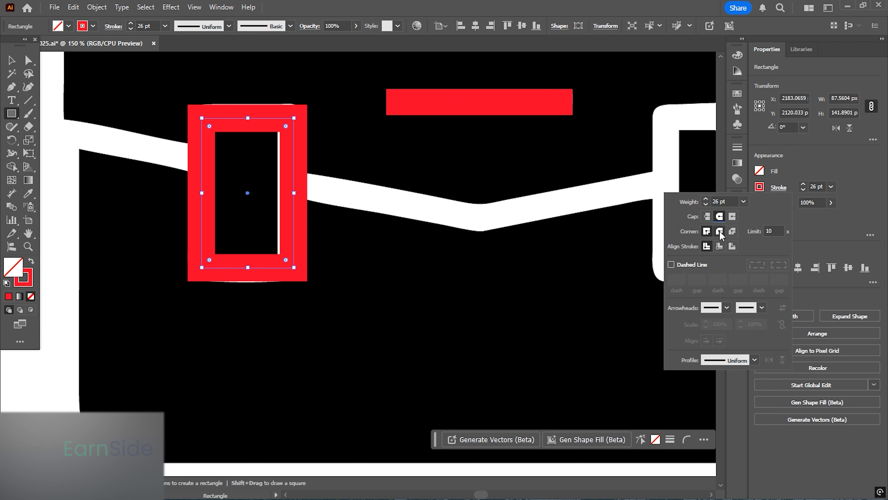
click(719, 231)
- Duplicate the stroked buckle onto the right buckle, nudge it into place, and group both buckles
click(12, 64)
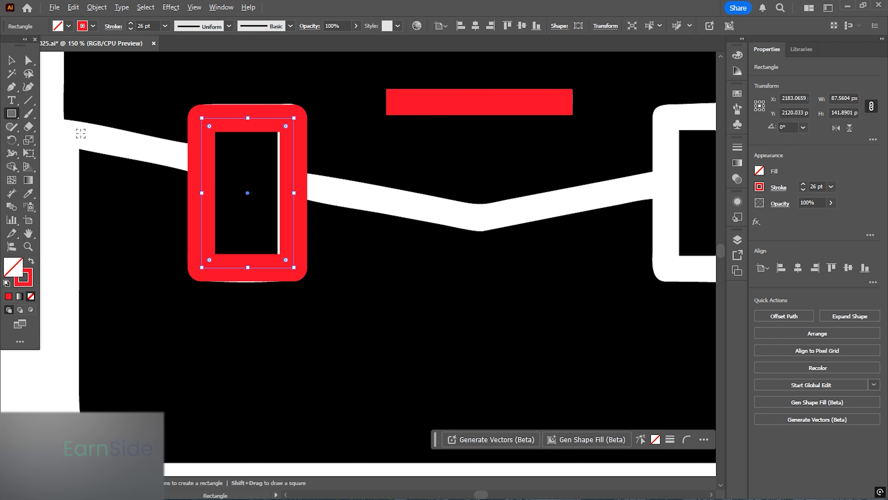
key(ctrl+minus)
click(8, 62)
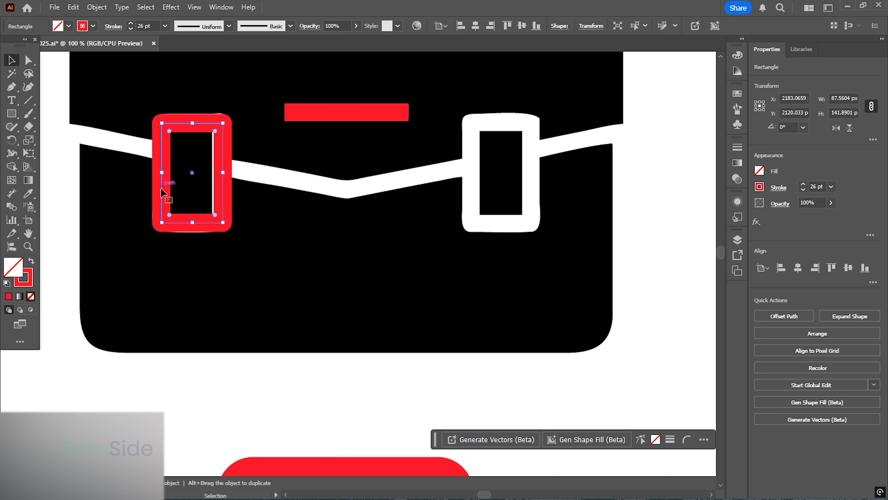
drag(160, 189, 475, 195)
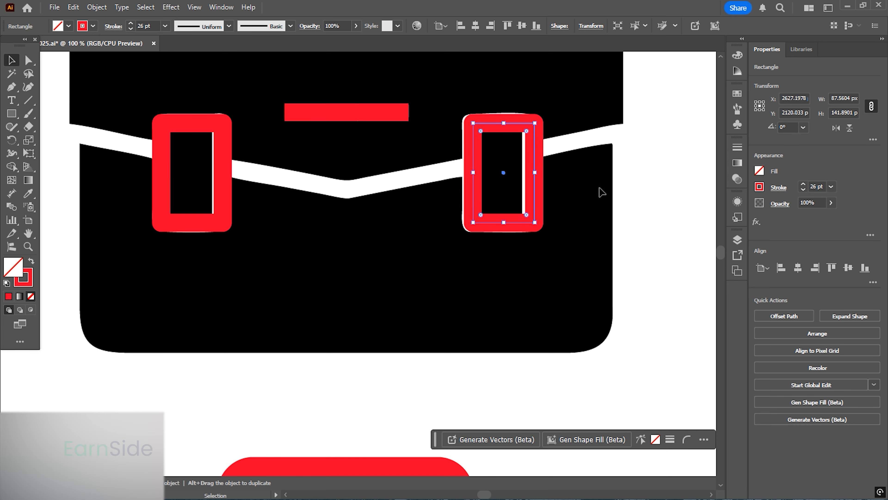
key(Left)
key(Left)
key(Left)
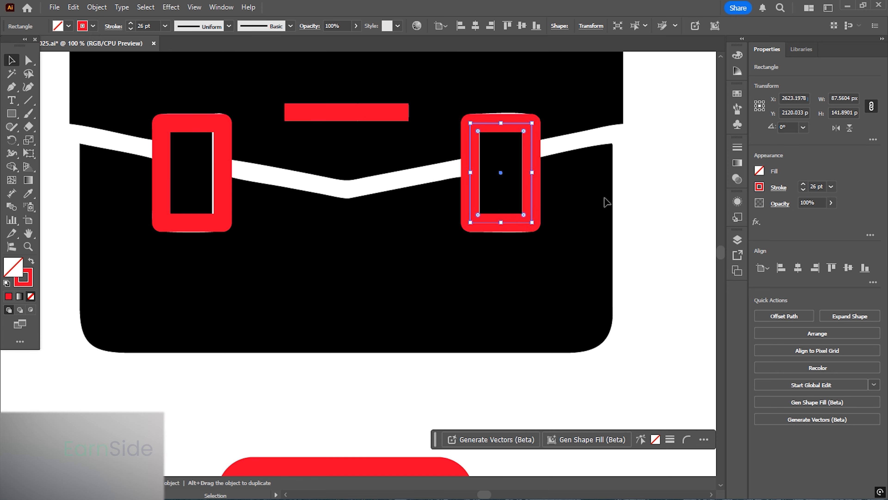
shift+click(222, 165)
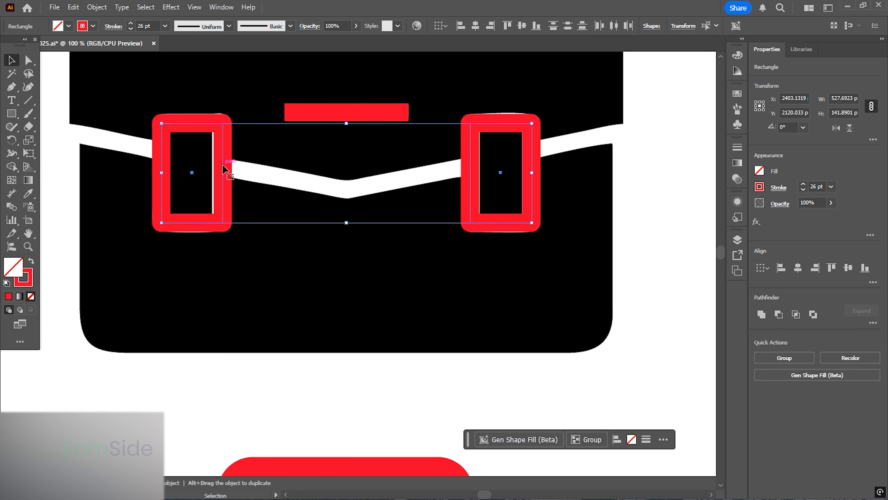
key(ctrl+g)
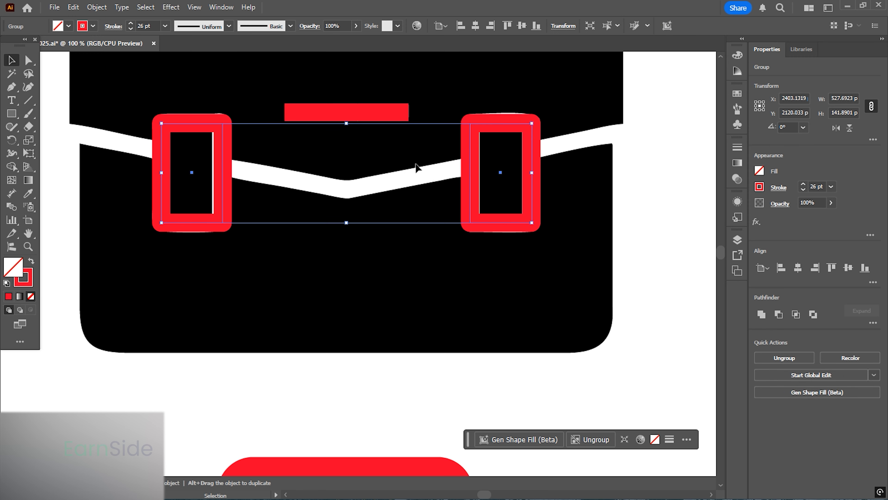
- Select the buckle group with the flap bar, group them, and move them onto the red briefcase copy
scroll(331, 130, down, 1)
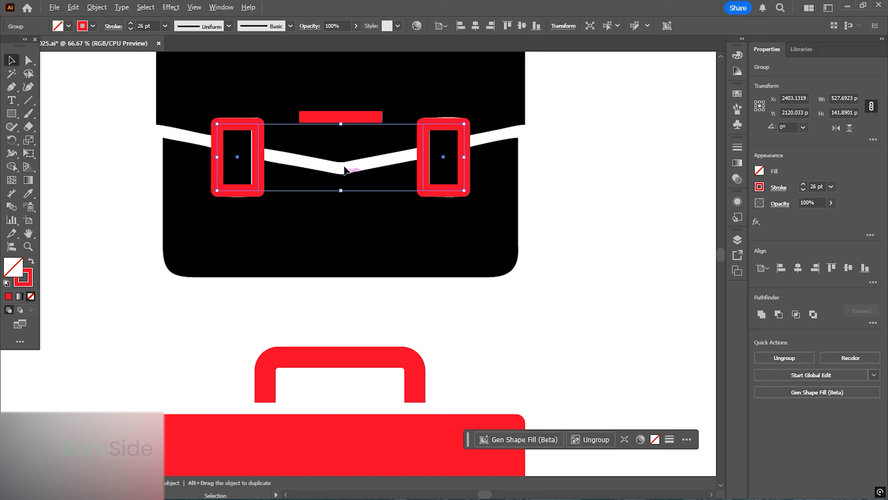
click(341, 119)
shift+click(426, 154)
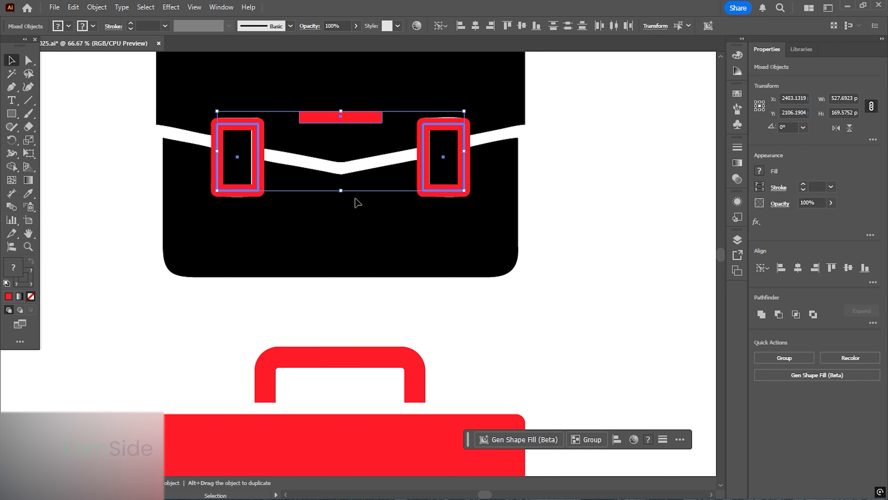
scroll(335, 190, down, 1)
click(784, 358)
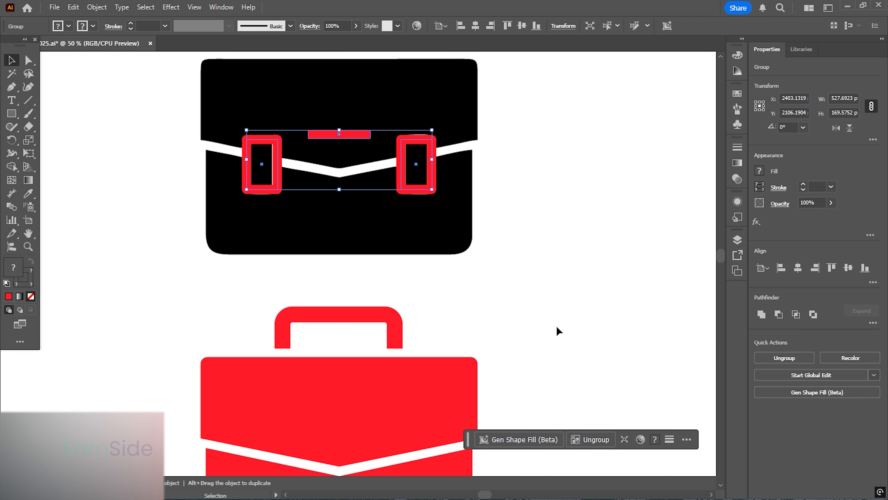
scroll(440, 239, down, 2)
drag(265, 94, 285, 391)
scroll(268, 293, down, 3)
scroll(268, 293, up, 1)
- Expand the buckle and bar group into filled shapes
click(96, 6)
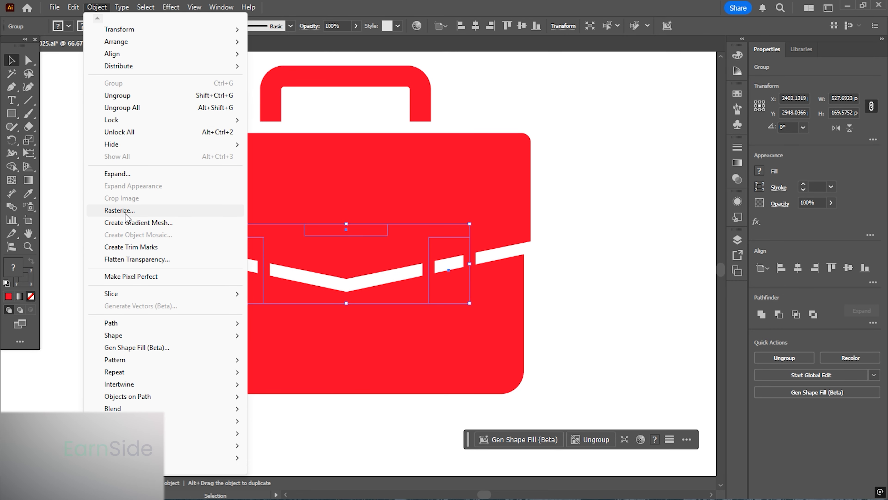
click(117, 173)
click(317, 339)
scroll(219, 241, up, 5)
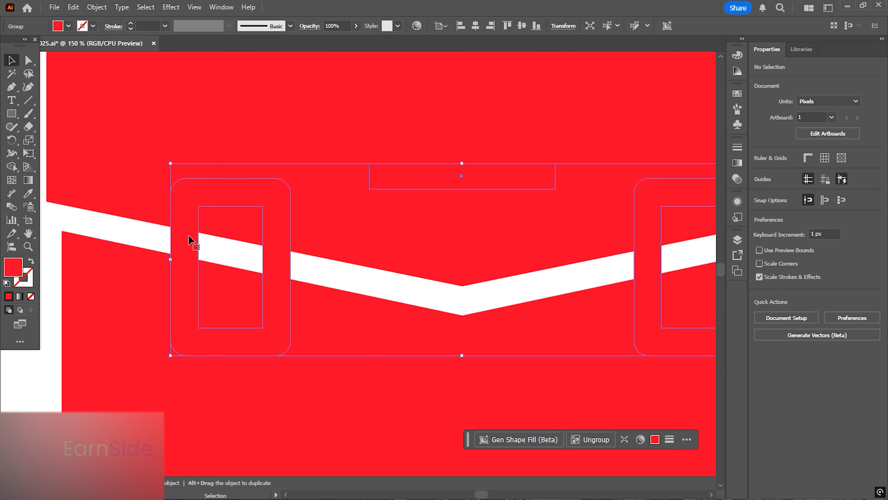
- Draw a rectangle about 62 × 116 px in the left buckle's opening and duplicate it into the right buckle's opening
click(11, 114)
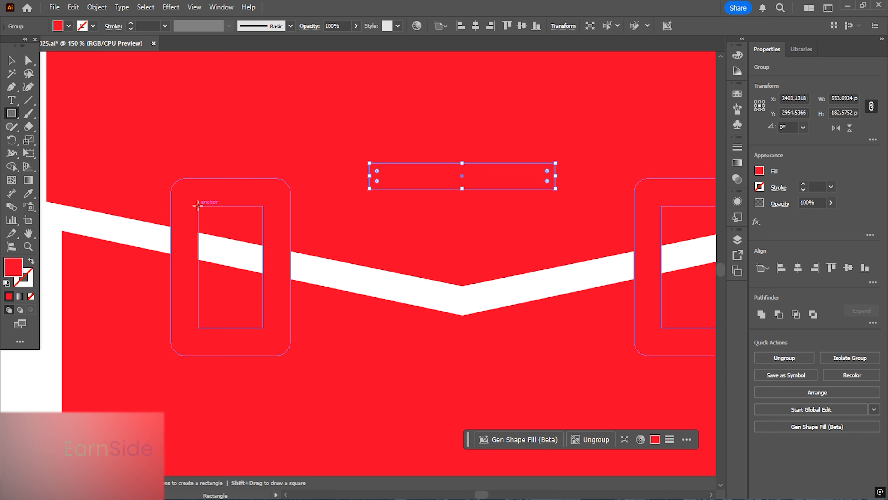
mouse_move(198, 206)
mouse_down()
mouse_move(257, 288)
mouse_move(260, 334)
mouse_move(269, 338)
mouse_move(263, 327)
mouse_up()
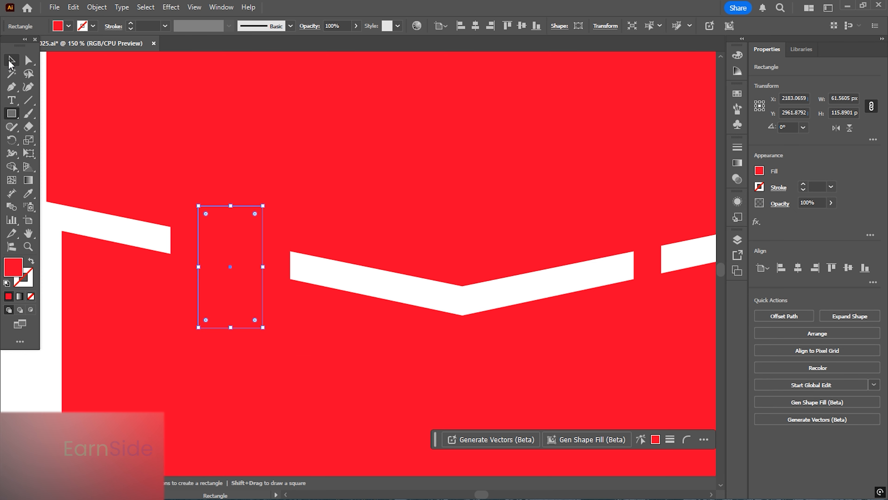
click(12, 63)
scroll(170, 232, down, 1)
drag(401, 278, 256, 263)
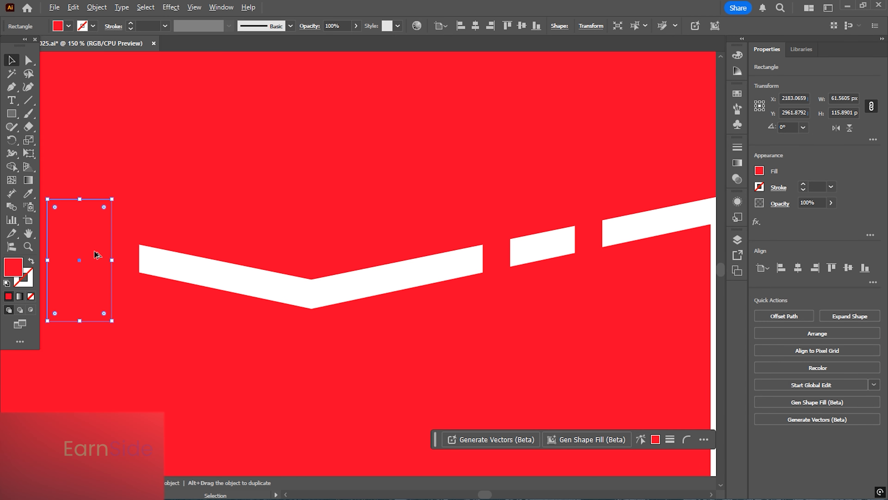
drag(97, 255, 560, 270)
scroll(479, 250, down, 2)
click(642, 266)
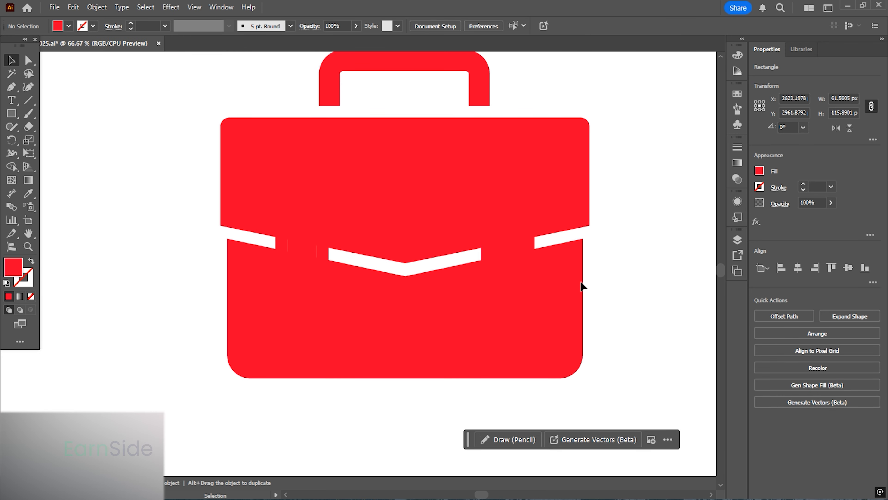
click(527, 258)
shift+click(445, 326)
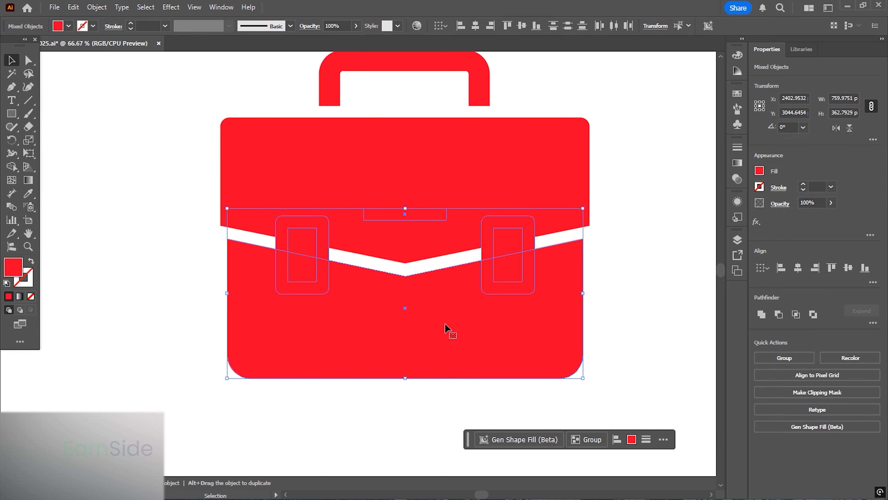
click(12, 167)
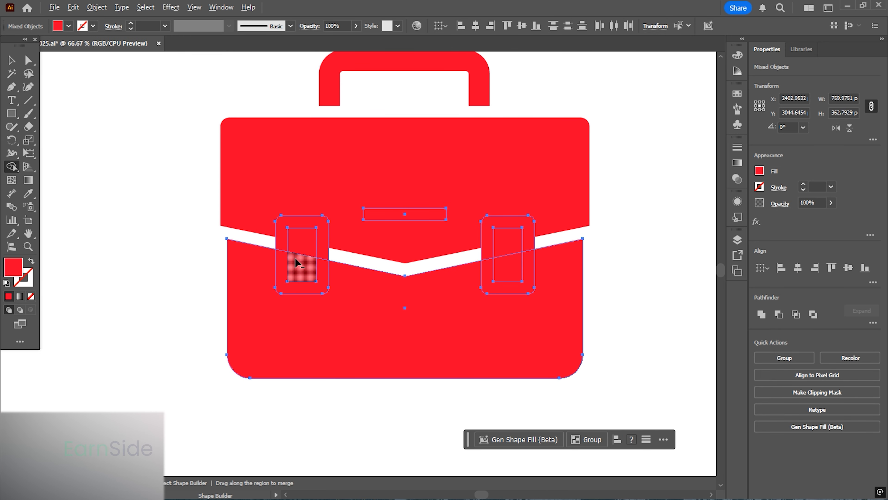
scroll(293, 257, up, 1)
scroll(95, 228, down, 1)
key(v)
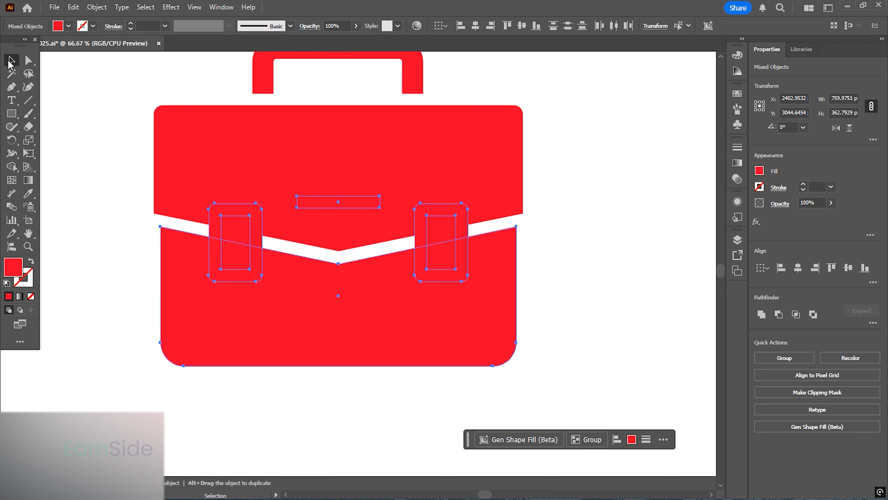
- Select the briefcase body with the buckle shapes and cut the left buckle frame out with Shape Builder
click(240, 155)
shift+click(193, 302)
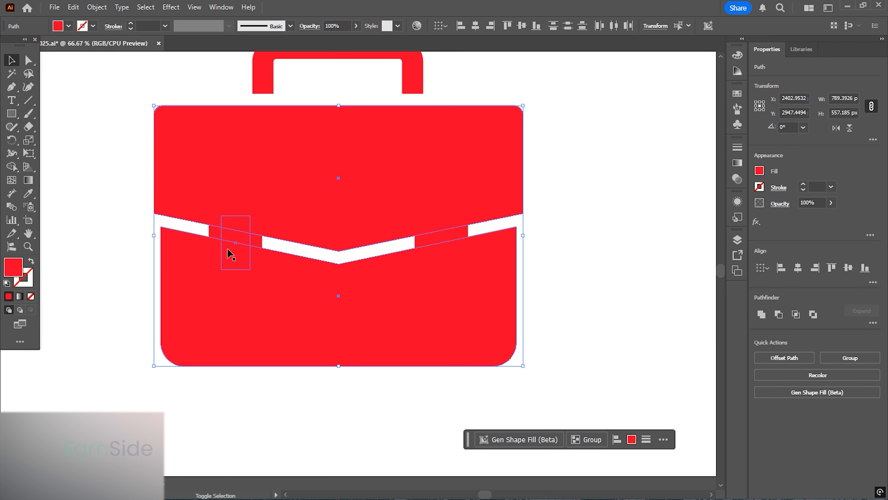
shift+click(215, 249)
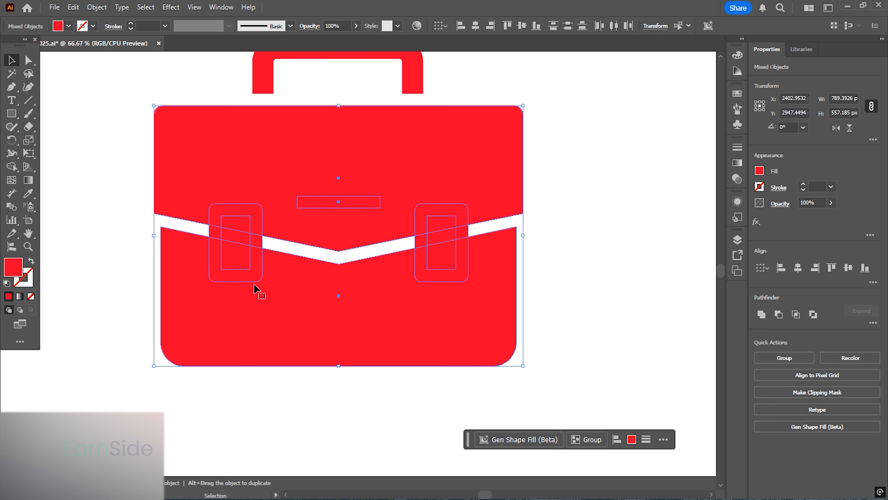
click(11, 166)
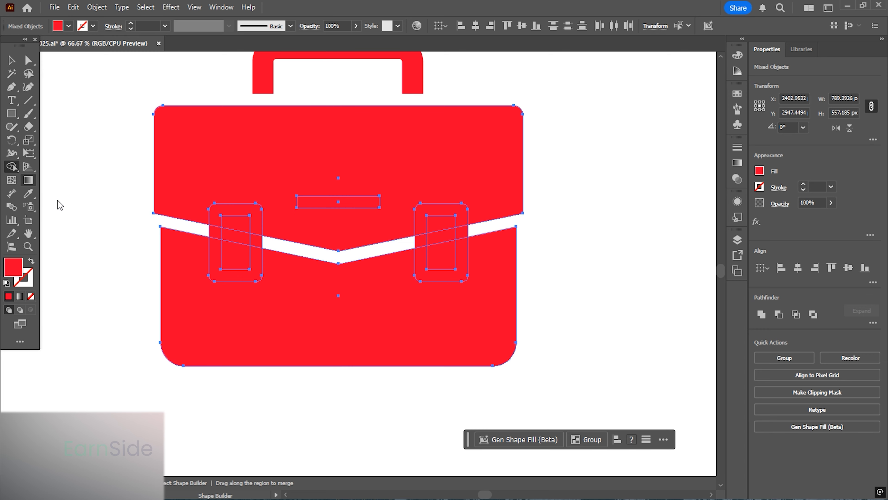
alt+click(257, 258)
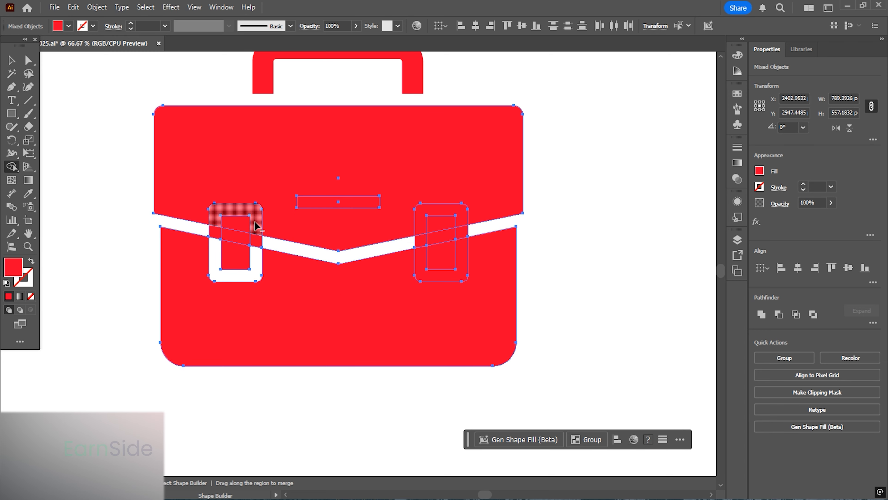
alt+click(255, 223)
alt+click(255, 242)
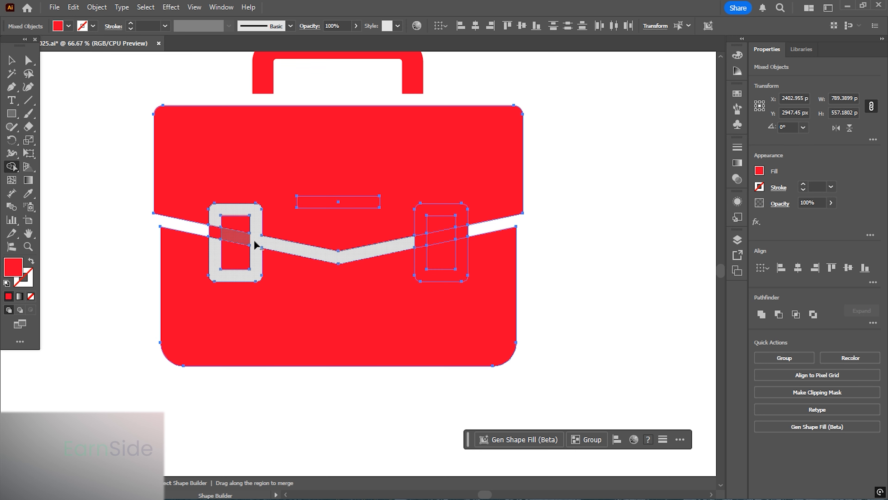
alt+click(216, 236)
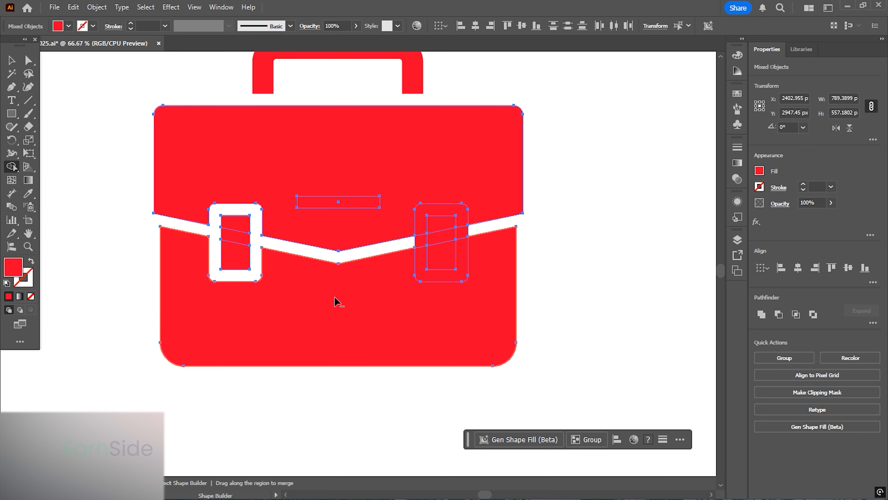
- Cut the right buckle frame and the flap bar out of the briefcase body with Shape Builder
alt+click(462, 265)
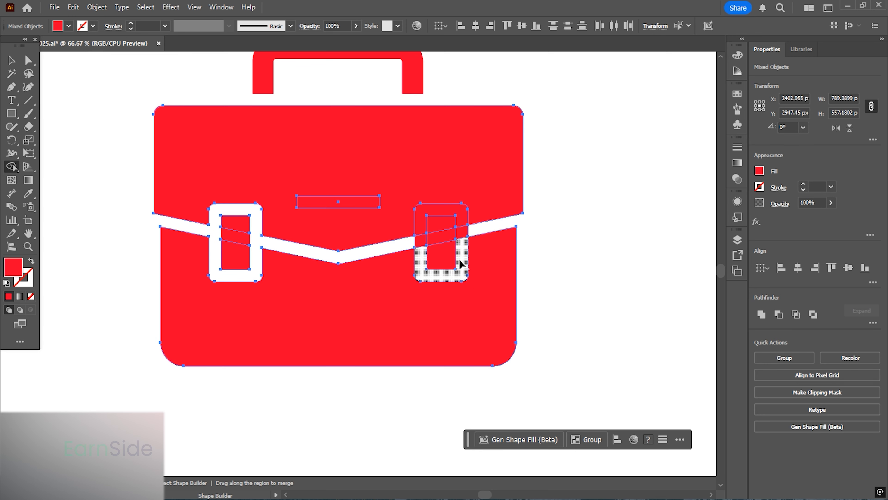
alt+click(420, 224)
alt+click(422, 241)
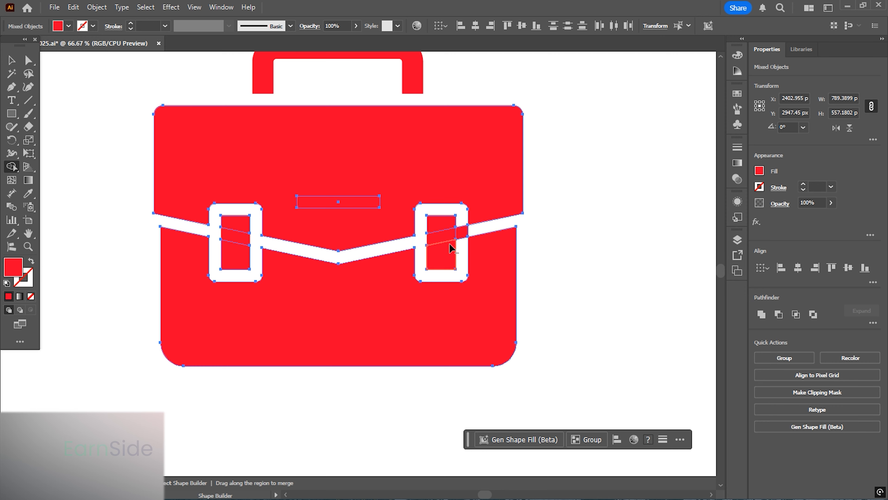
alt+click(462, 236)
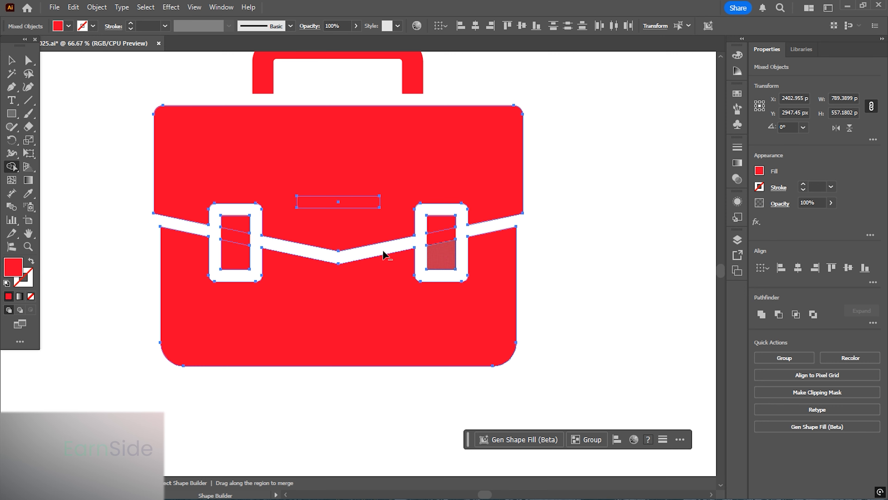
alt+click(354, 202)
key(v)
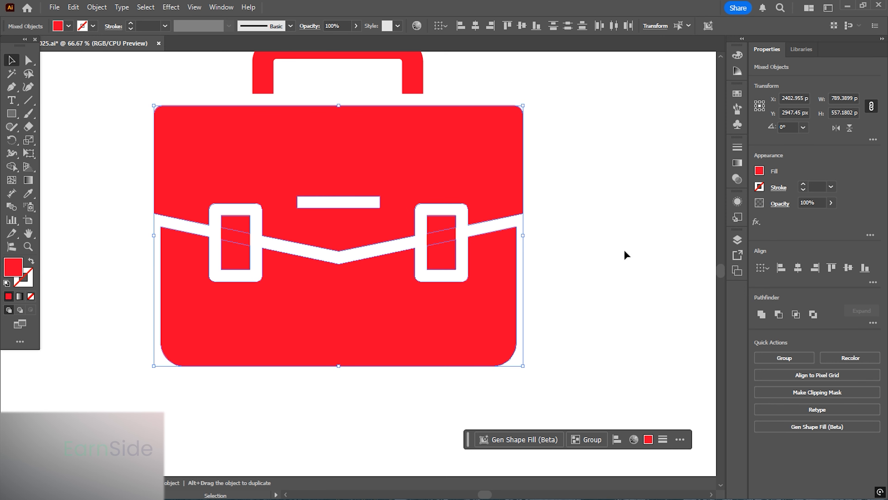
click(626, 255)
scroll(419, 241, up, 1)
click(420, 242)
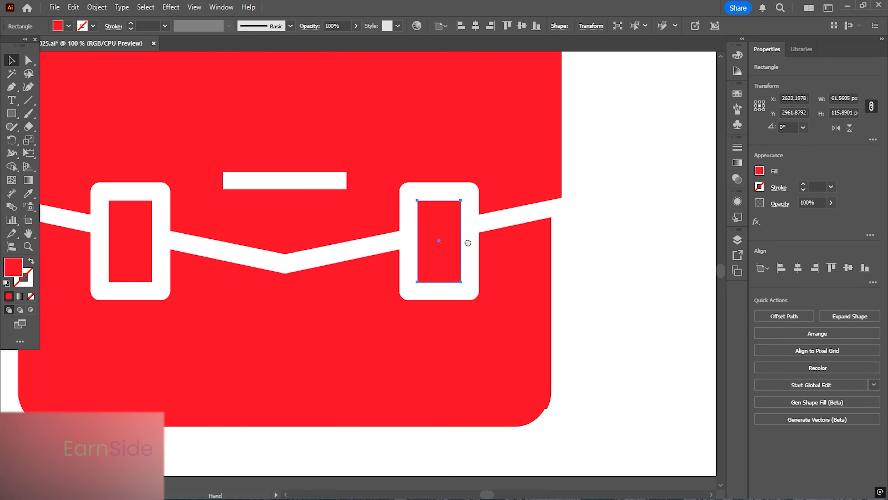
drag(468, 243, 557, 242)
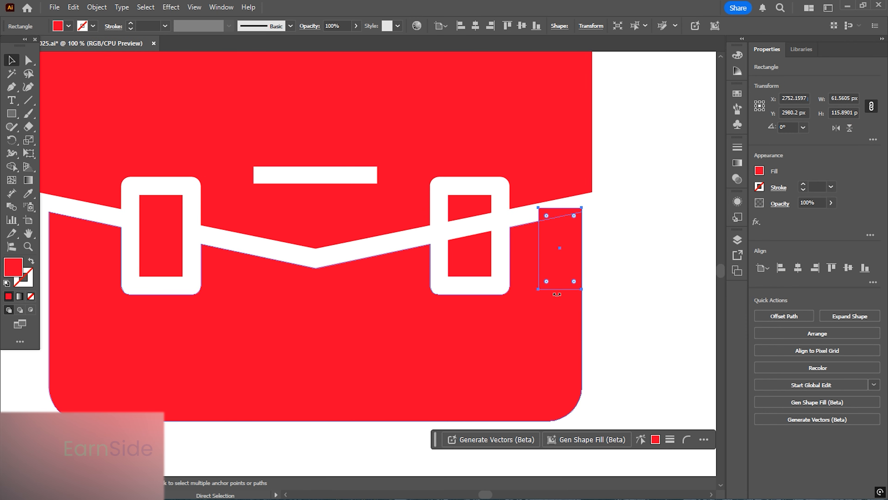
key(ctrl+z)
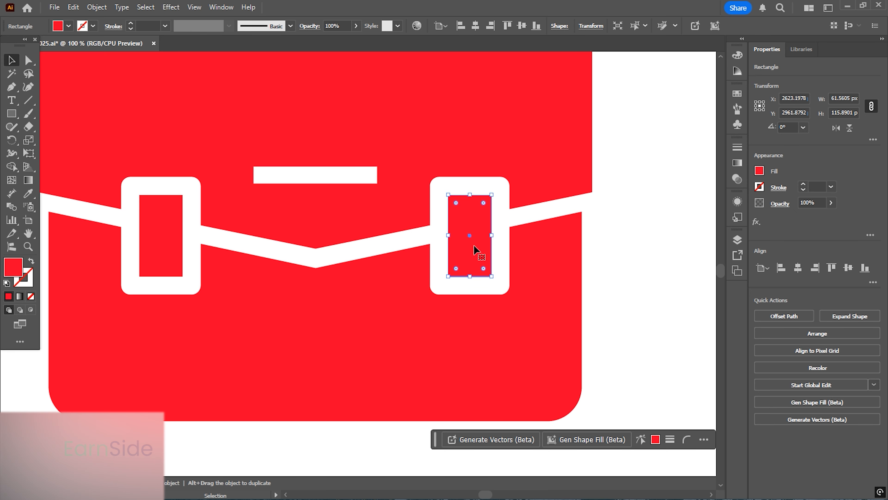
- Try to unite the whole briefcase, including the handle, into one shape with Pathfinder Unite
scroll(353, 258, down, 2)
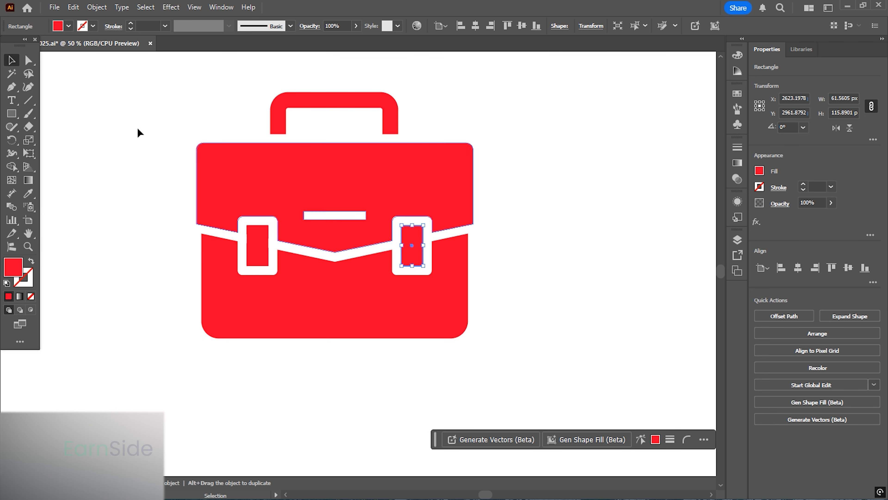
drag(148, 66, 537, 370)
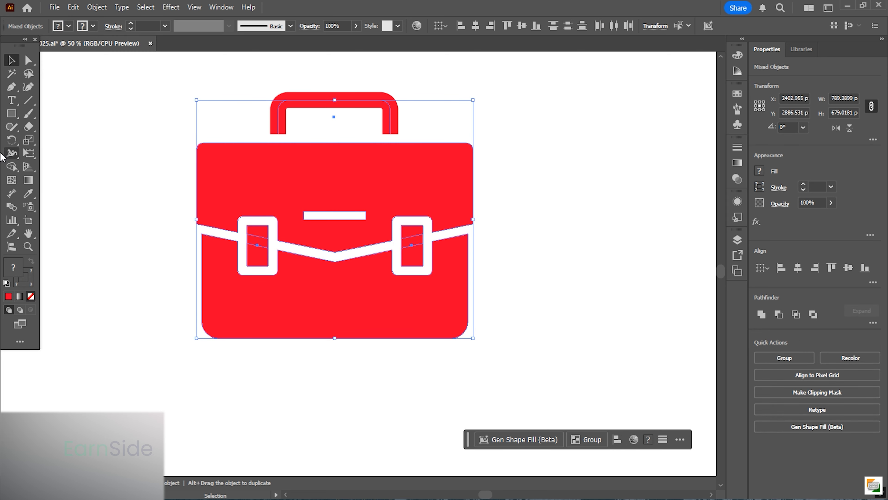
click(761, 314)
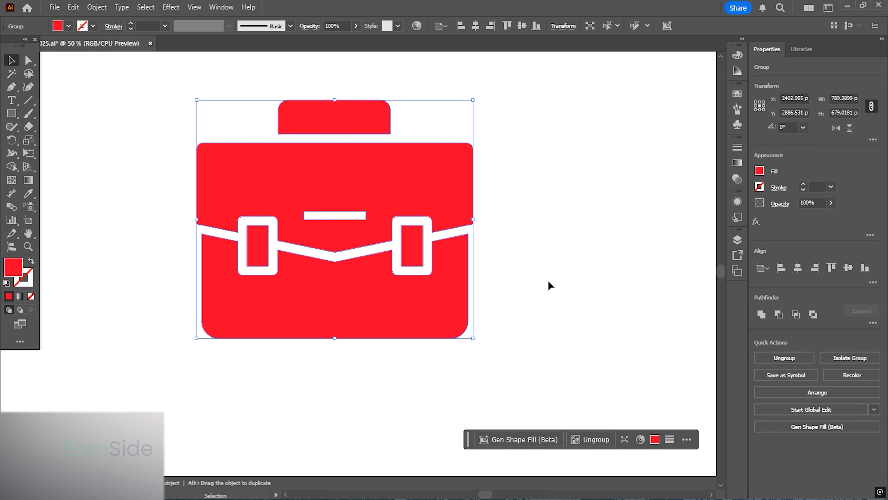
key(ctrl+z)
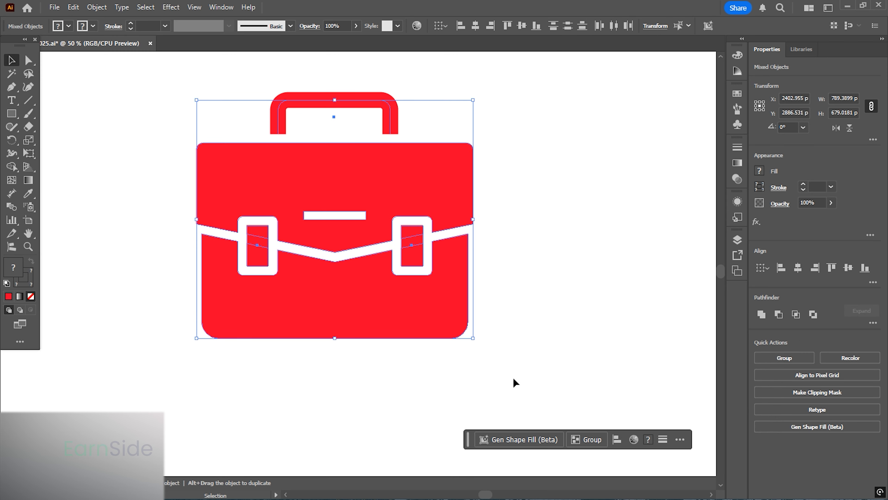
- Select the briefcase body with its cut-out parts and unite them into one shape
drag(517, 397, 179, 135)
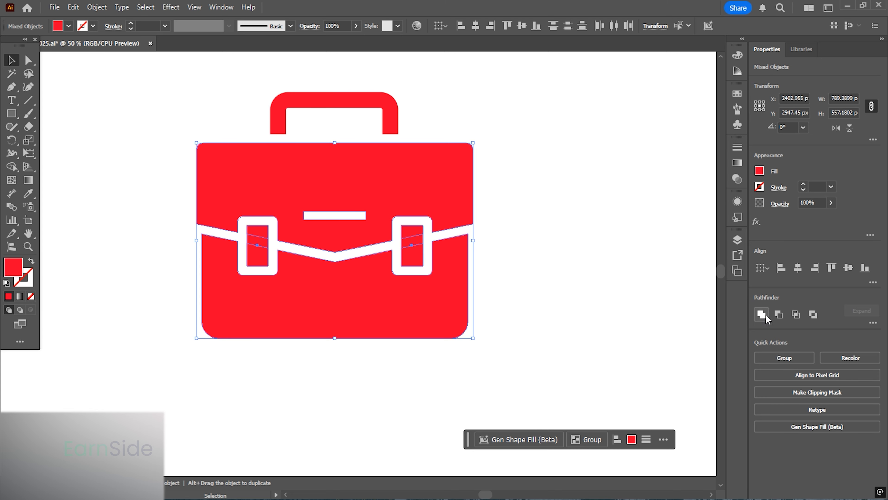
click(301, 87)
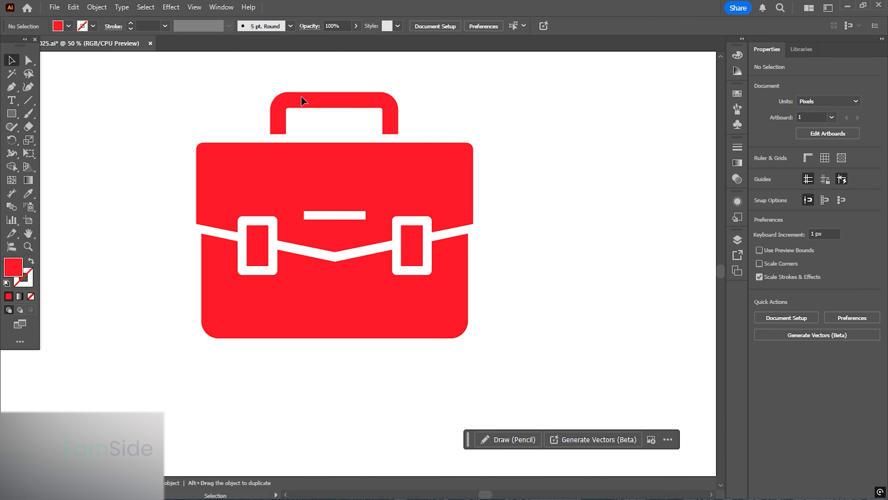
- Expand the briefcase handle's 45 pt stroke into a filled shape
click(301, 96)
click(96, 7)
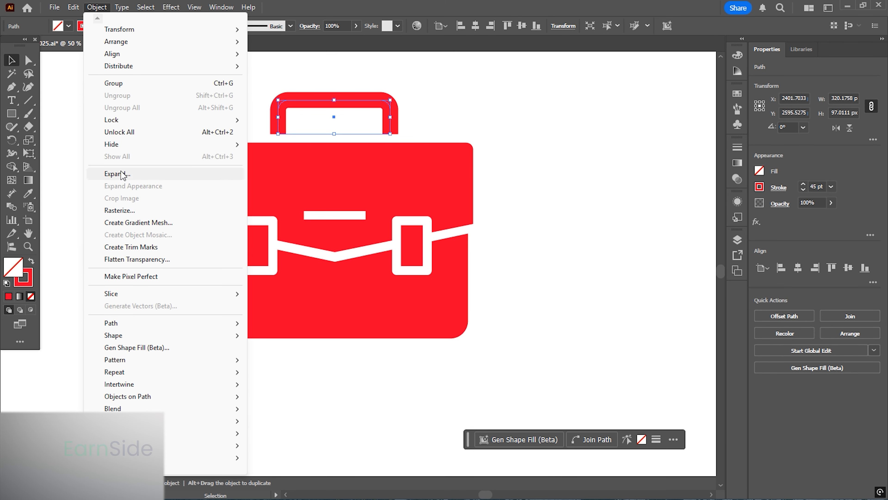
click(172, 174)
click(329, 340)
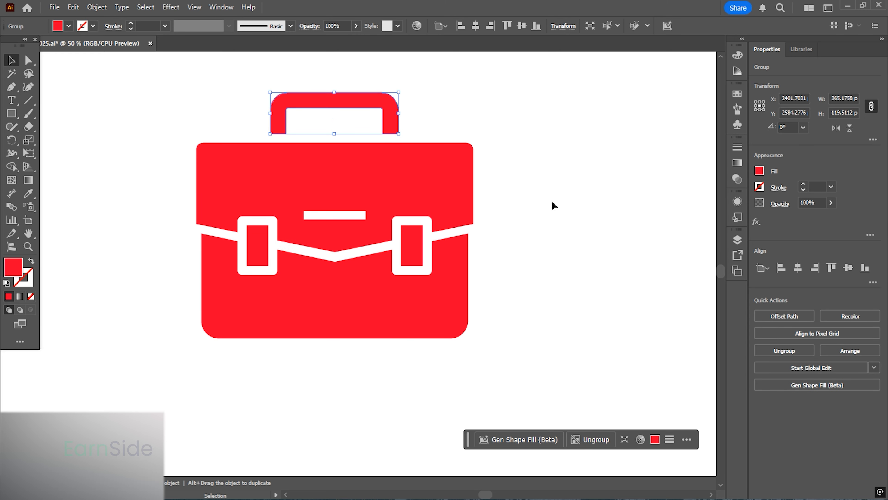
click(552, 201)
- Rotate the crossed ruler-and-pencil icon 45° so the pencil lies horizontal and the ruler vertical
scroll(136, 202, down, 3)
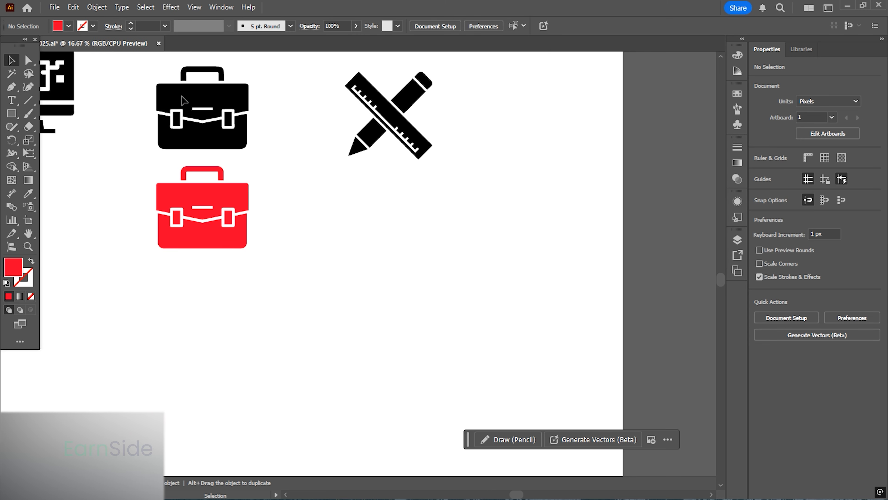
drag(232, 158, 190, 225)
scroll(381, 145, up, 2)
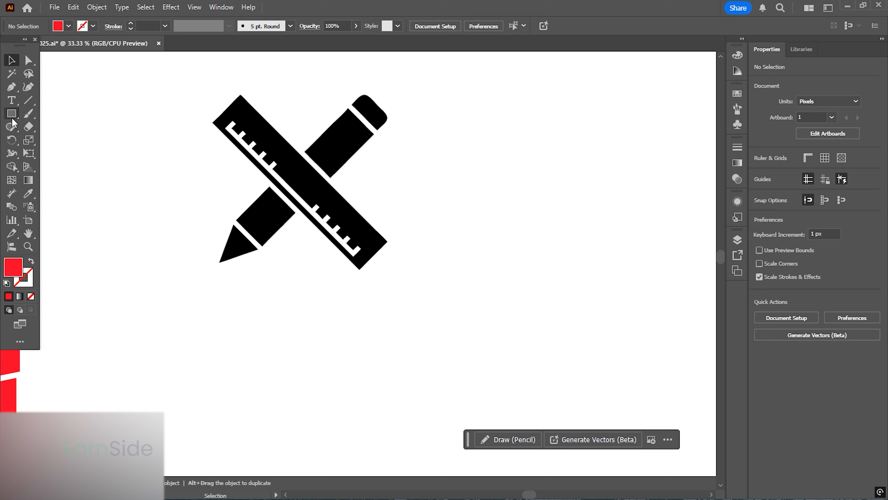
click(12, 116)
click(11, 60)
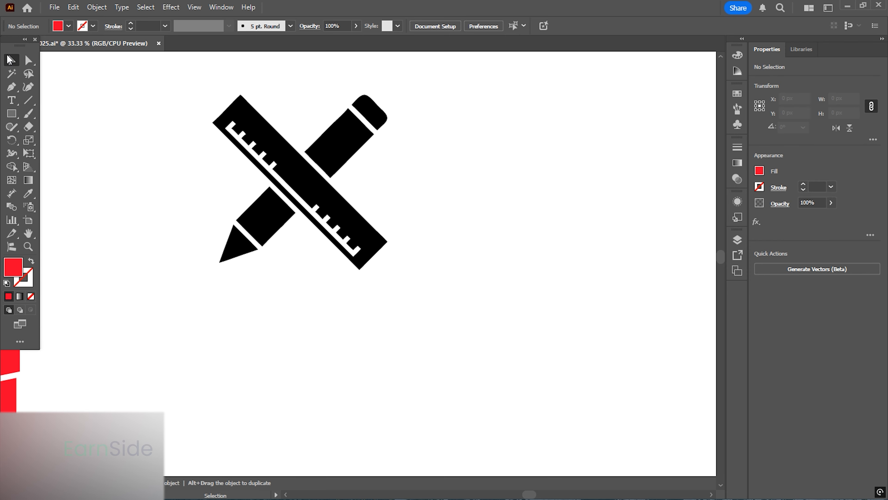
click(288, 171)
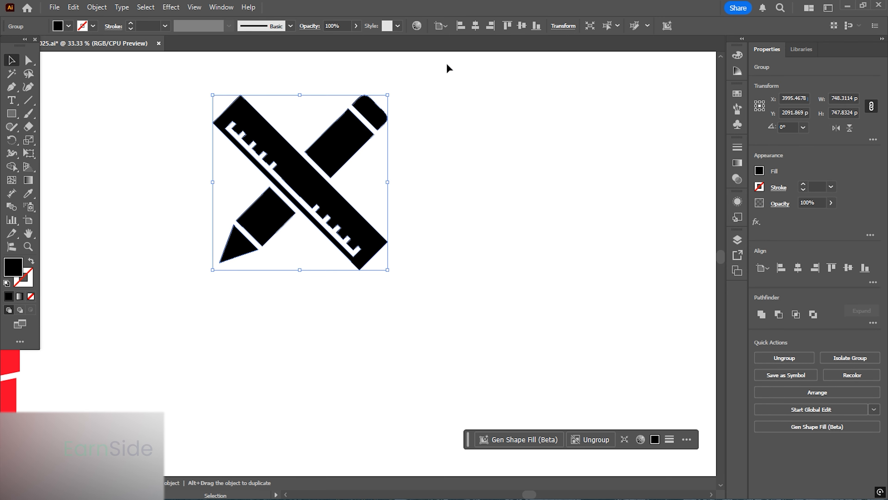
mouse_move(391, 88)
mouse_down()
mouse_move(404, 93)
mouse_move(450, 167)
mouse_move(447, 222)
mouse_up()
click(447, 222)
scroll(232, 160, up, 1)
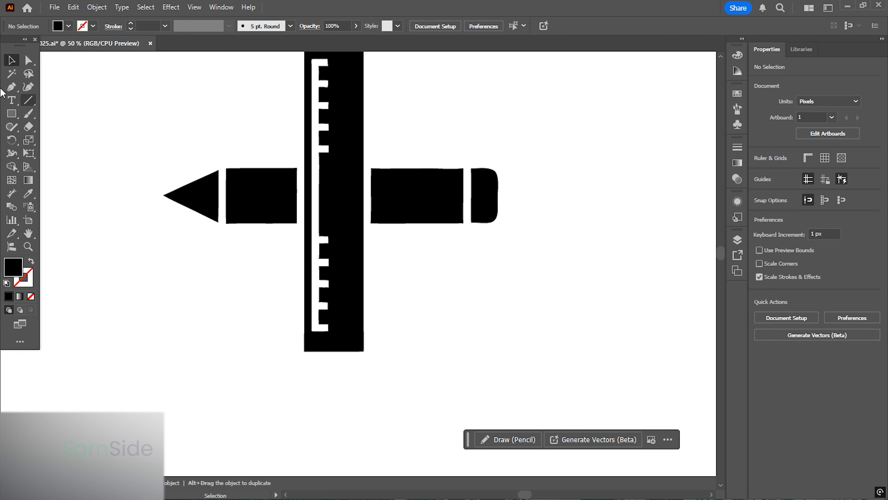
- Draw a rectangle about 953 × 158 px over the pencil body and move it below the icon
click(11, 113)
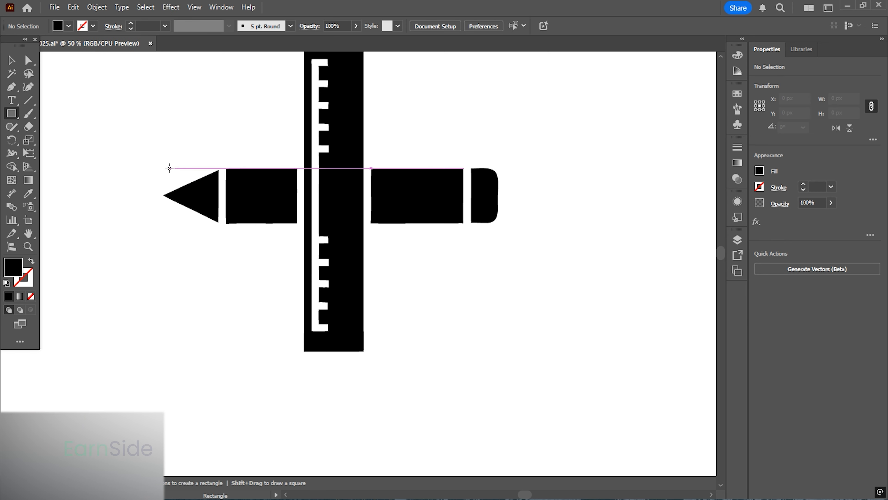
drag(170, 168, 498, 223)
scroll(229, 200, up, 1)
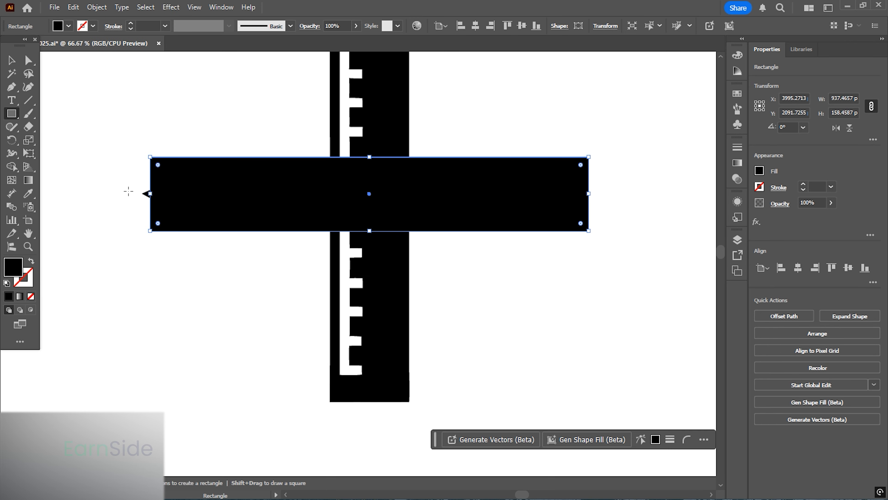
drag(150, 194, 143, 193)
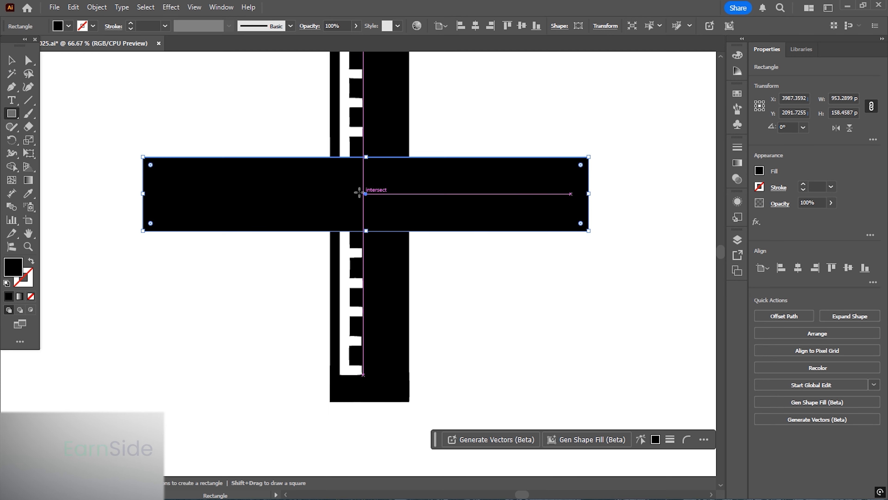
click(11, 60)
drag(376, 146, 393, 275)
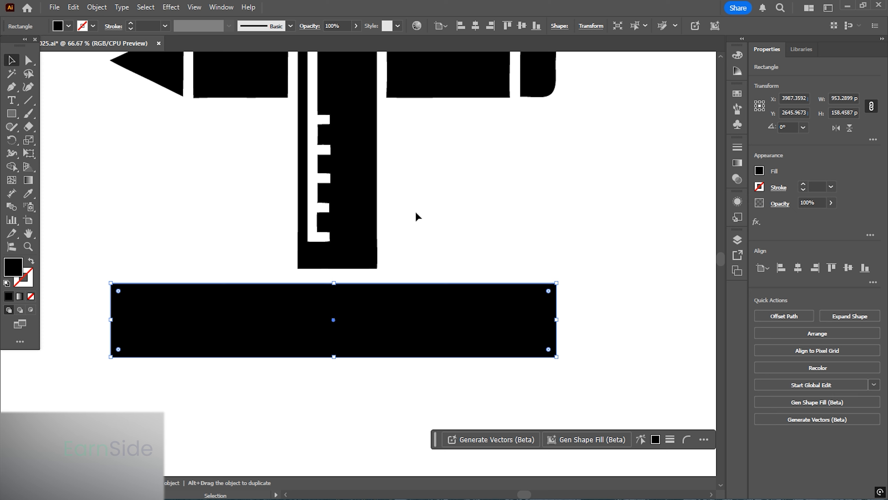
click(190, 188)
- Draw a narrow rectangle about 21 px wide near the strip's left end and stretch it to about 221 px tall across the strip
click(11, 114)
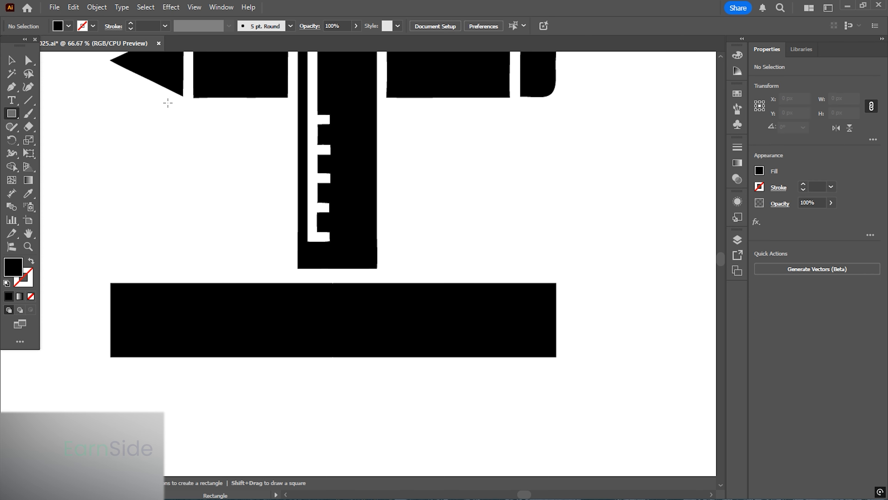
drag(183, 90, 191, 318)
key(v)
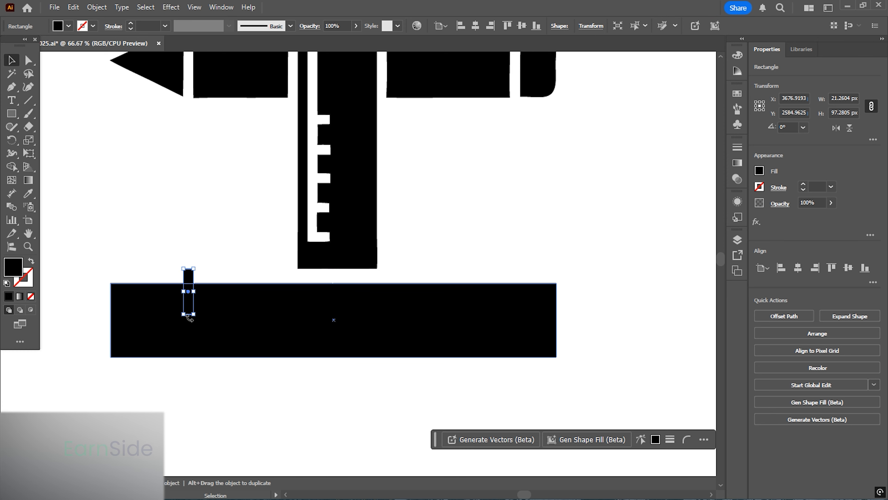
scroll(191, 294, down, 1)
scroll(192, 234, up, 3)
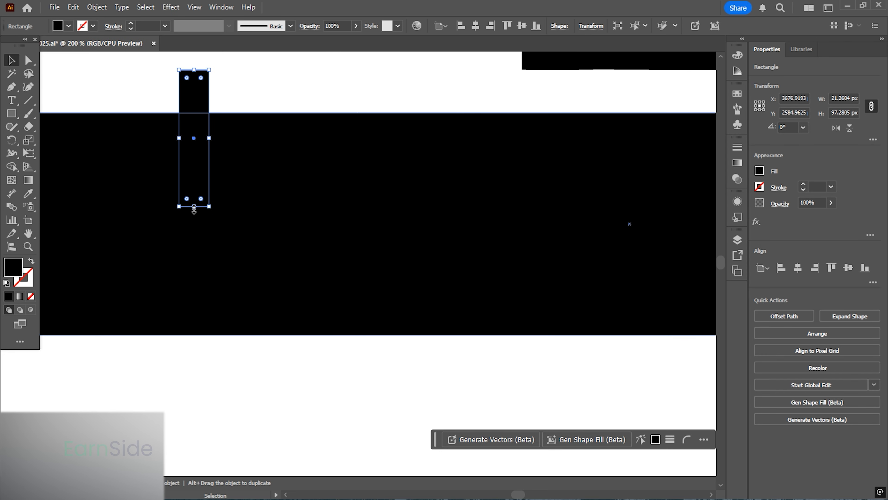
drag(193, 204, 194, 380)
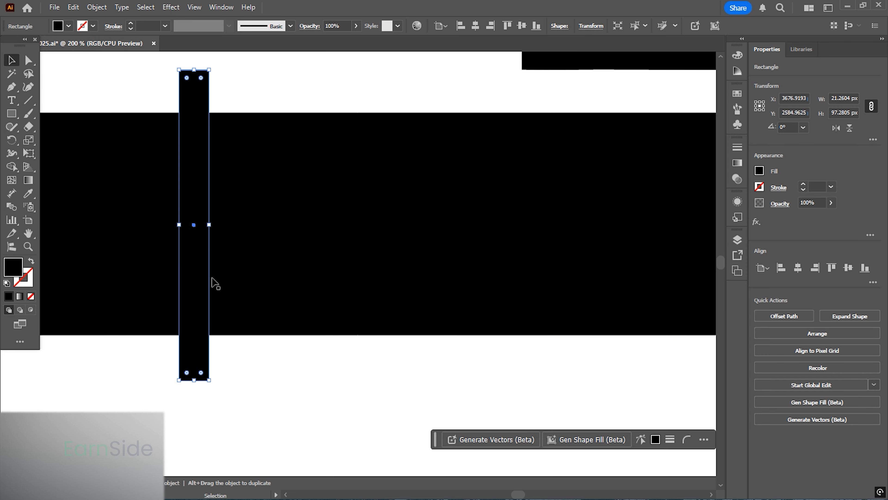
- Duplicate the narrow rectangle to the same position near the strip's right end
scroll(220, 271, down, 2)
scroll(216, 265, down, 1)
drag(288, 229, 225, 272)
drag(151, 281, 528, 245)
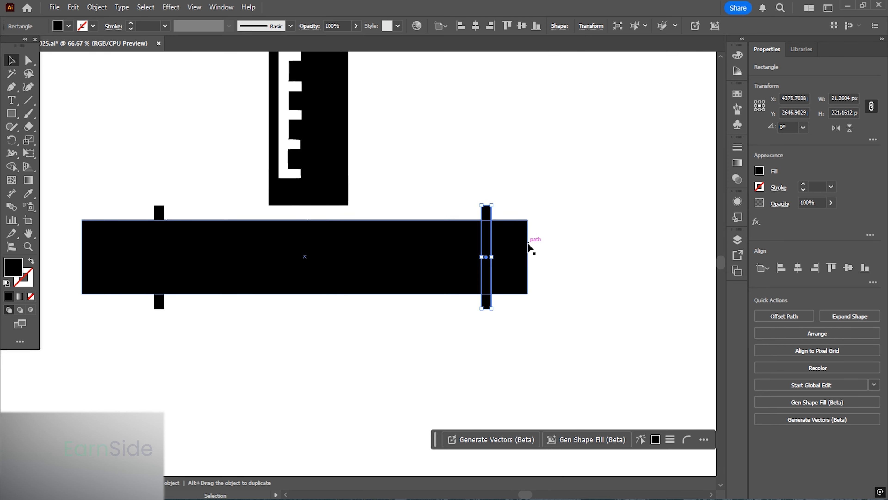
scroll(407, 266, down, 1)
drag(413, 226, 388, 300)
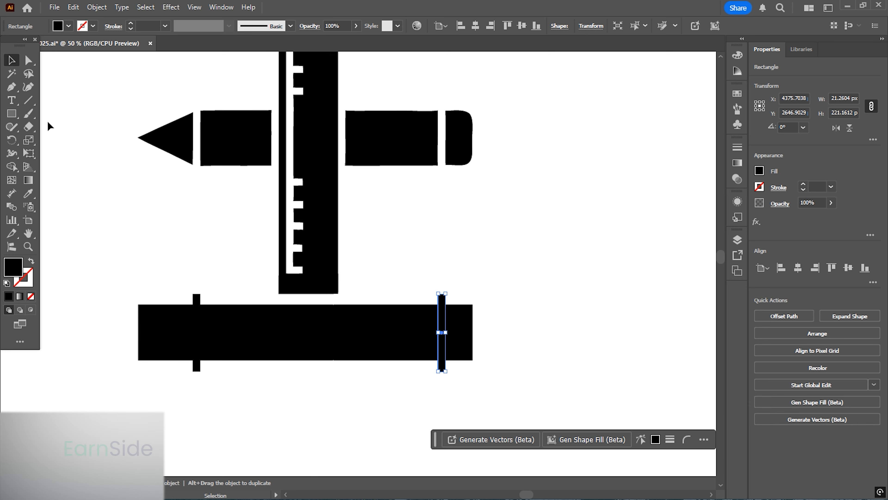
- Draw a vertical rectangle about 210 × 796 px matching the ruler's width, crossing the strip
click(13, 115)
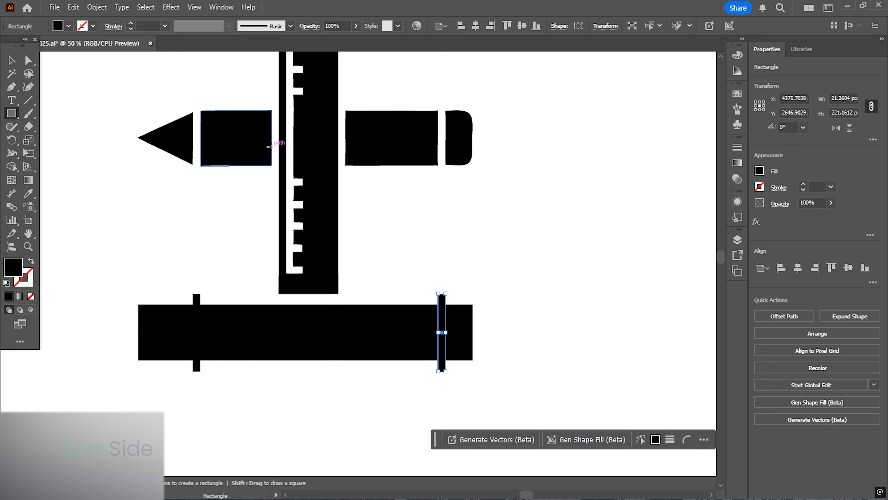
mouse_move(271, 146)
mouse_down()
mouse_move(345, 216)
mouse_move(308, 425)
mouse_up()
key(v)
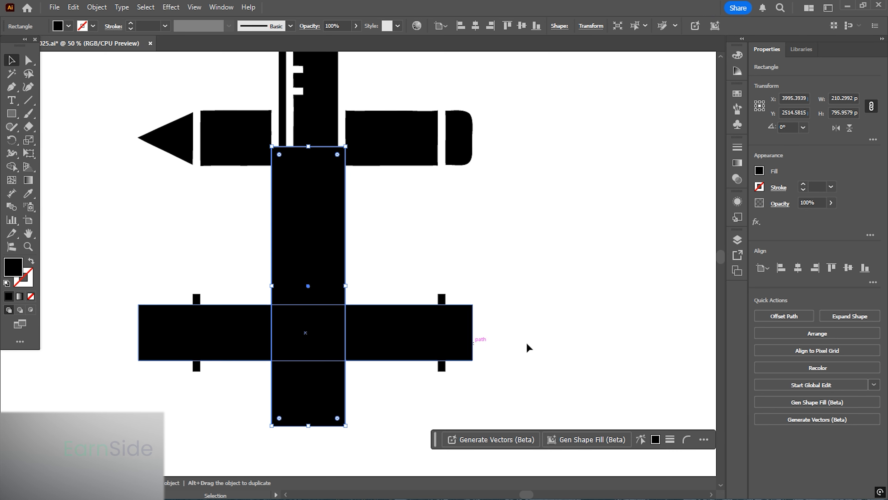
- Select the strip and all crossing rectangles and split them into separate regions with Shape Builder
drag(528, 372, 123, 344)
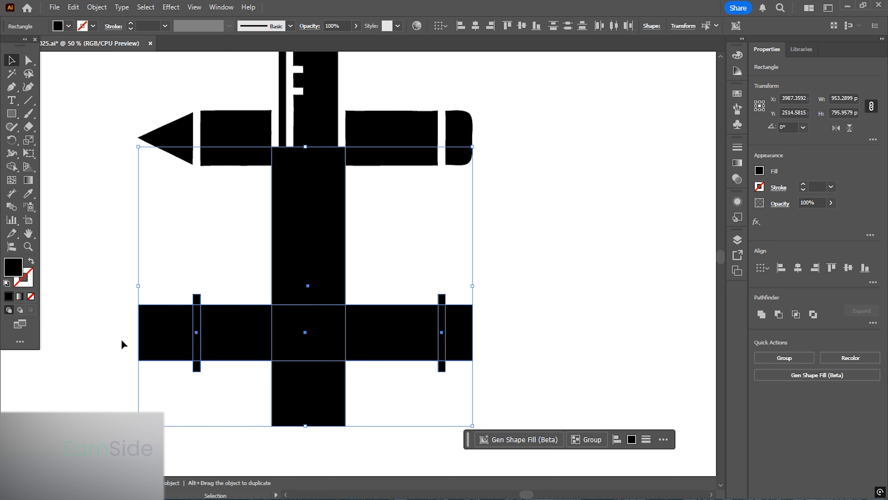
click(11, 166)
alt+click(196, 344)
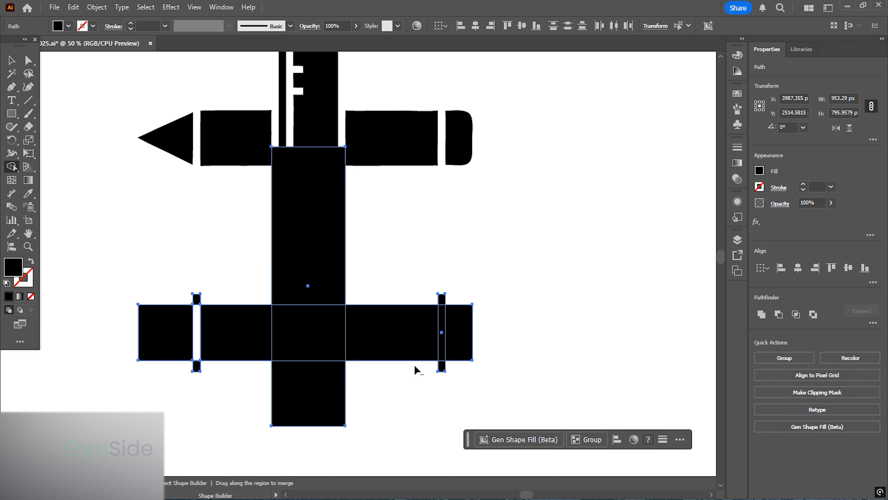
alt+click(307, 335)
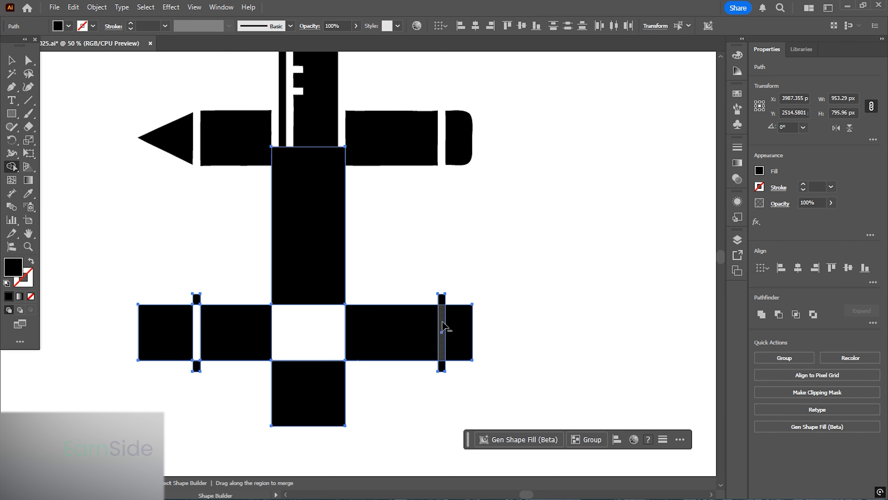
alt+click(442, 327)
key(v)
click(549, 271)
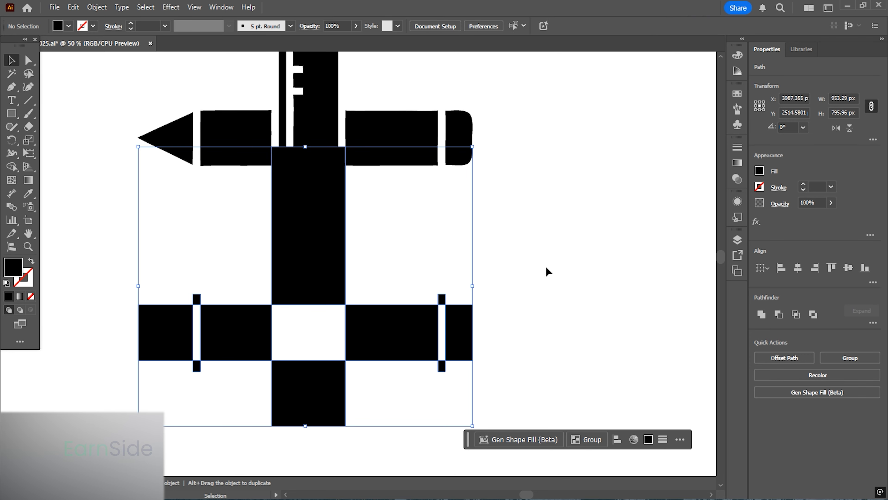
- Delete the vertical band pieces and the narrow rectangles' protruding ends above and below the strip
click(301, 238)
key(Delete)
click(317, 412)
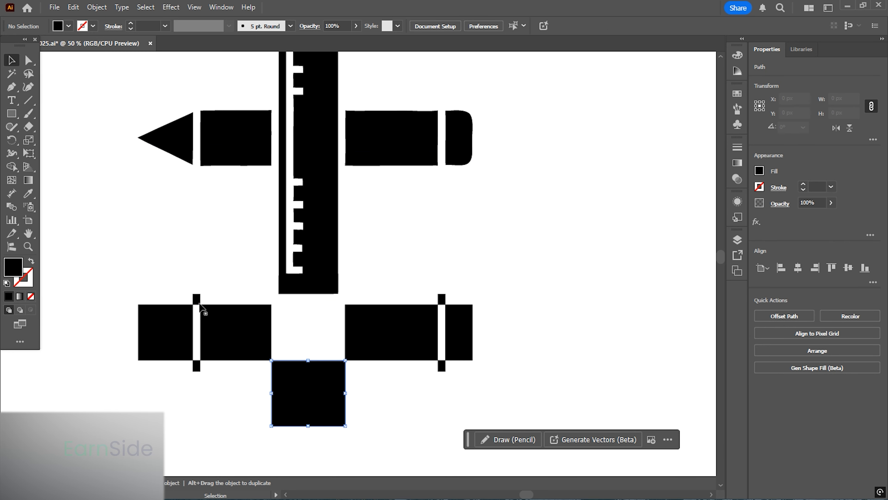
key(Delete)
click(197, 300)
key(Delete)
click(196, 367)
key(Delete)
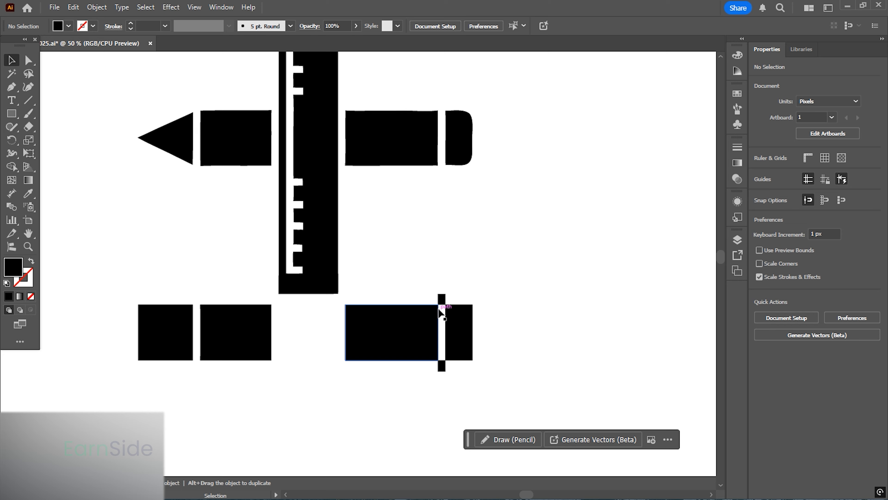
click(442, 299)
key(Delete)
click(442, 367)
key(Delete)
- Round the outer corners of the strip's right end piece to form the pencil's eraser end
drag(469, 368, 421, 321)
click(417, 293)
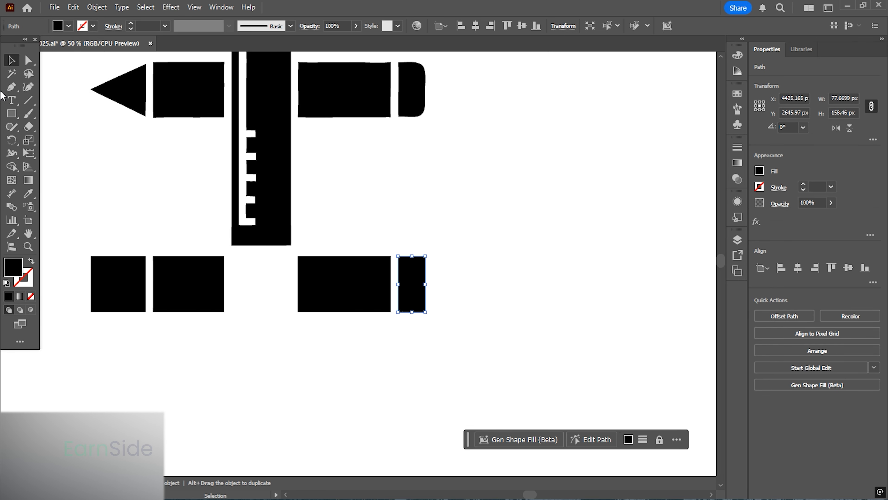
click(28, 62)
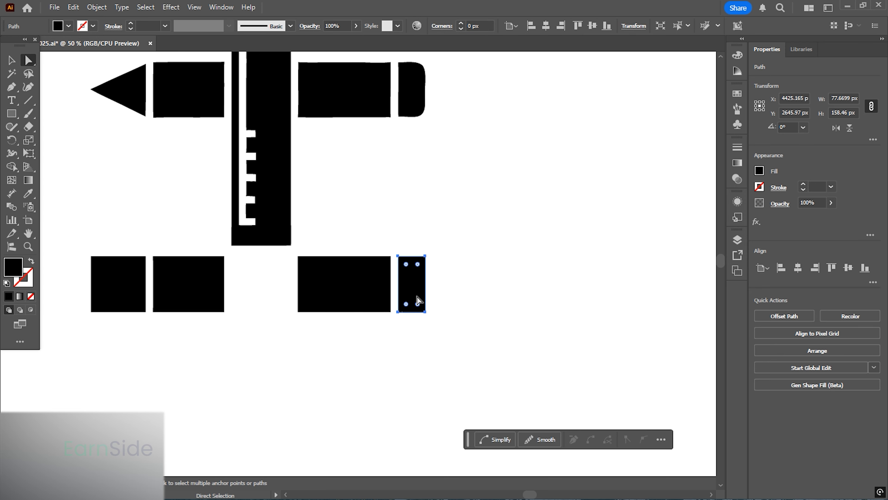
drag(434, 279, 416, 267)
click(11, 60)
click(483, 256)
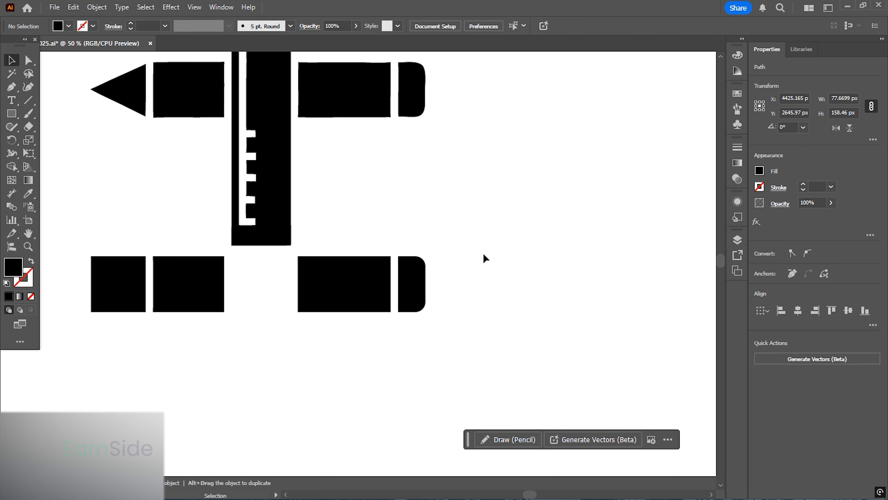
scroll(514, 244, left, 5)
scroll(245, 267, up, 2)
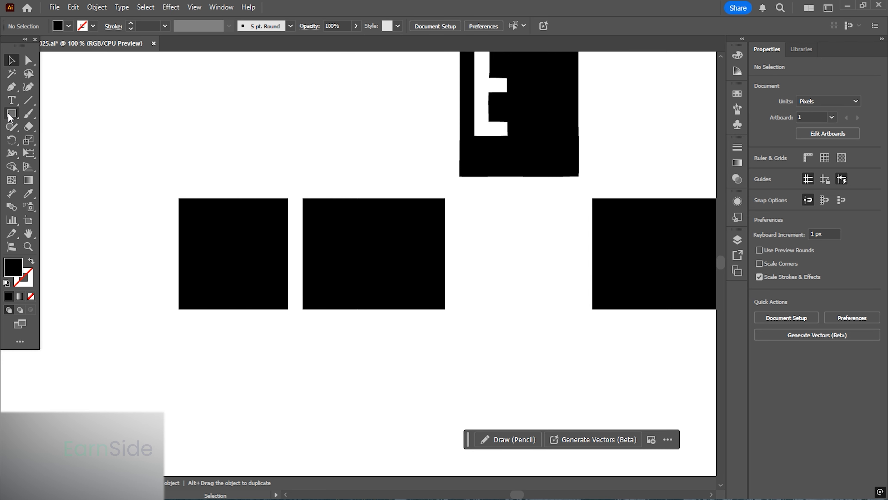
- Reshape the strip's left end piece into a triangular pencil tip by adding a midpoint anchor and deleting its left corners
click(11, 87)
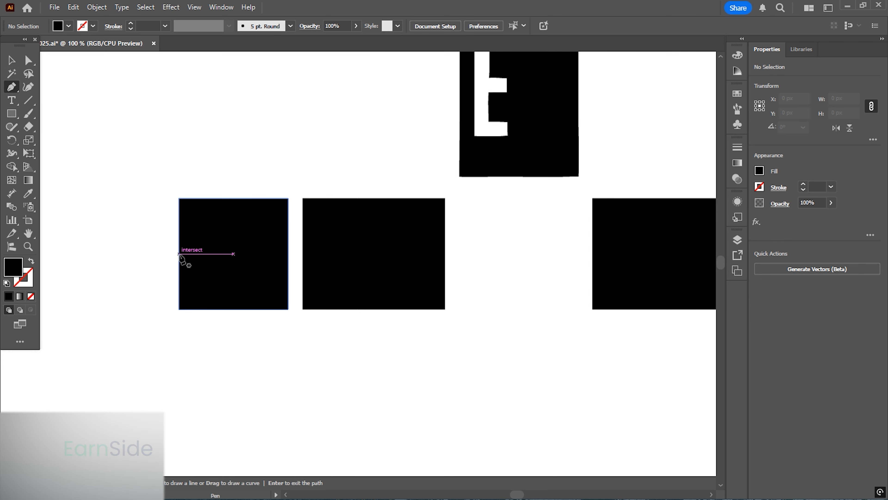
ctrl+click(200, 262)
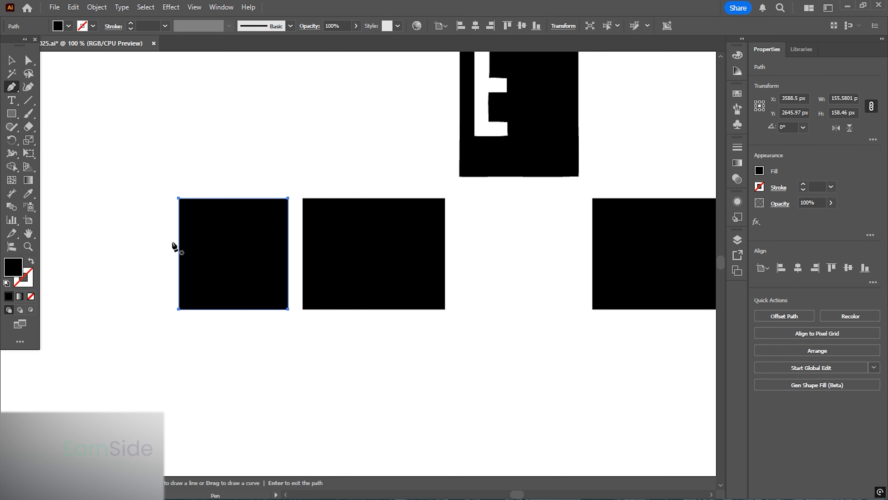
click(179, 254)
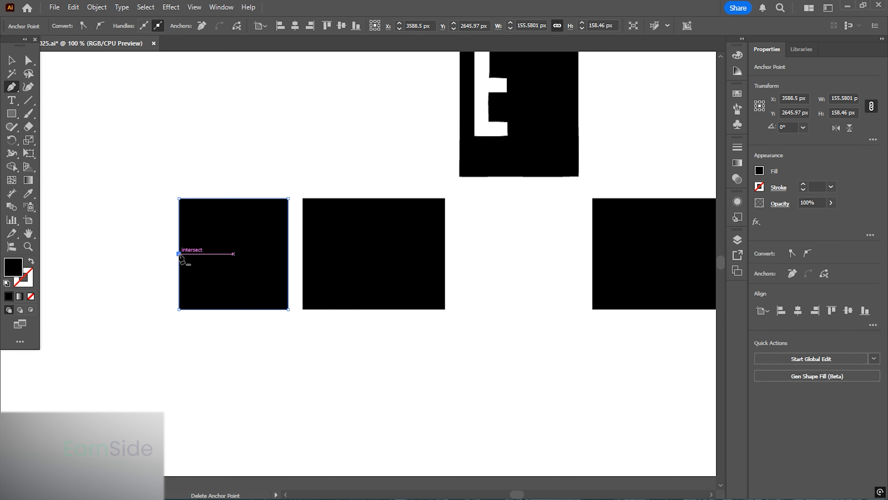
click(180, 199)
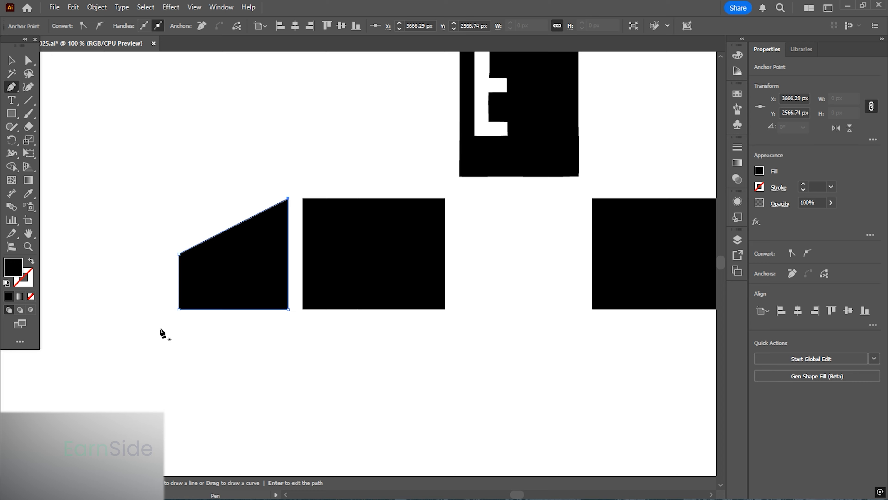
click(179, 310)
click(12, 60)
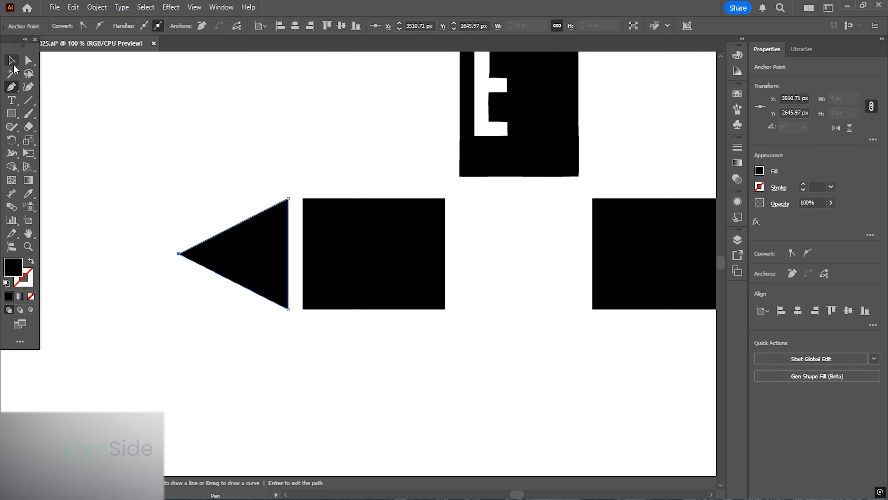
- Select the lower set of pencil pieces and move them further down, away from the ruler
click(135, 186)
scroll(115, 207, down, 3)
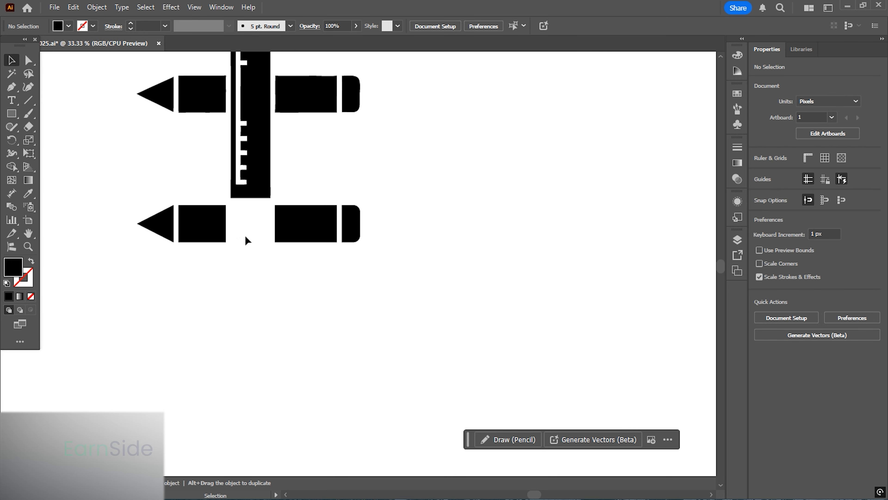
mouse_move(237, 241)
mouse_down()
mouse_move(269, 348)
mouse_move(263, 303)
mouse_up()
drag(431, 346, 140, 262)
drag(232, 287, 232, 378)
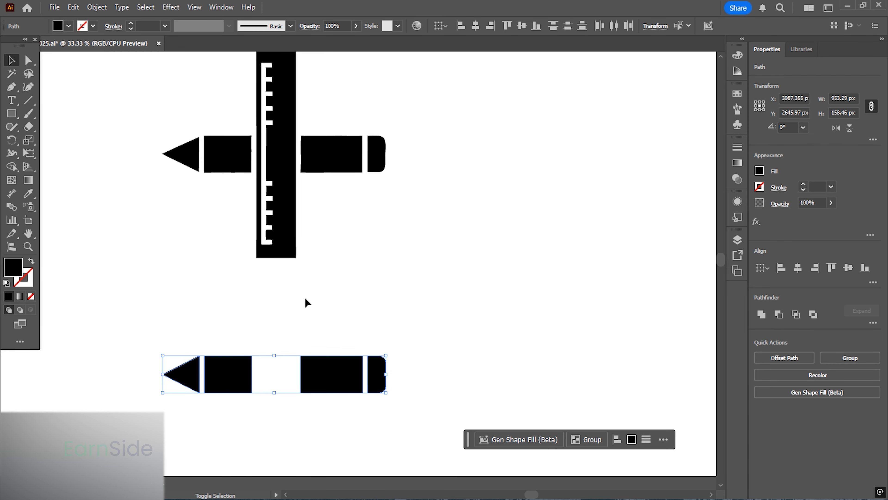
- Draw a vertical rectangle about 169 × 889 px covering the ruler's body
click(342, 235)
drag(342, 235, 323, 336)
click(12, 115)
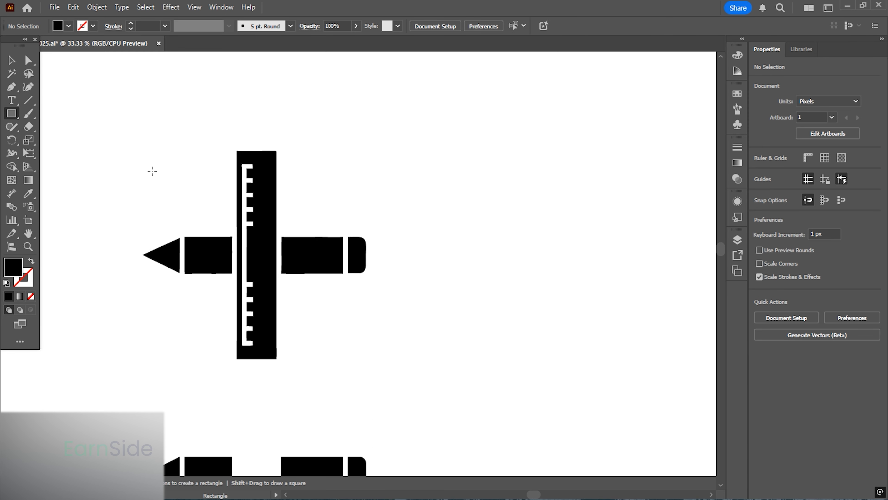
scroll(250, 174, up, 1)
drag(243, 158, 276, 408)
drag(290, 360, 293, 260)
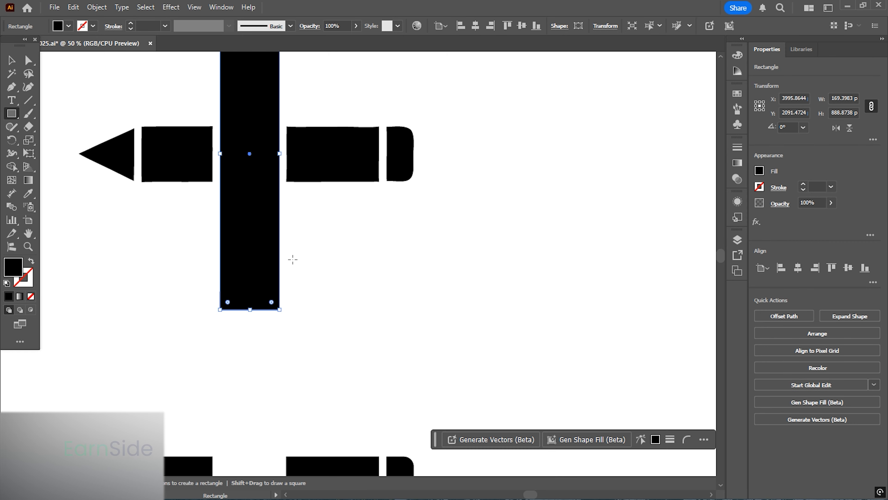
- Move the new rectangle down so it crosses the lower pencil copy
click(12, 63)
drag(327, 211, 336, 139)
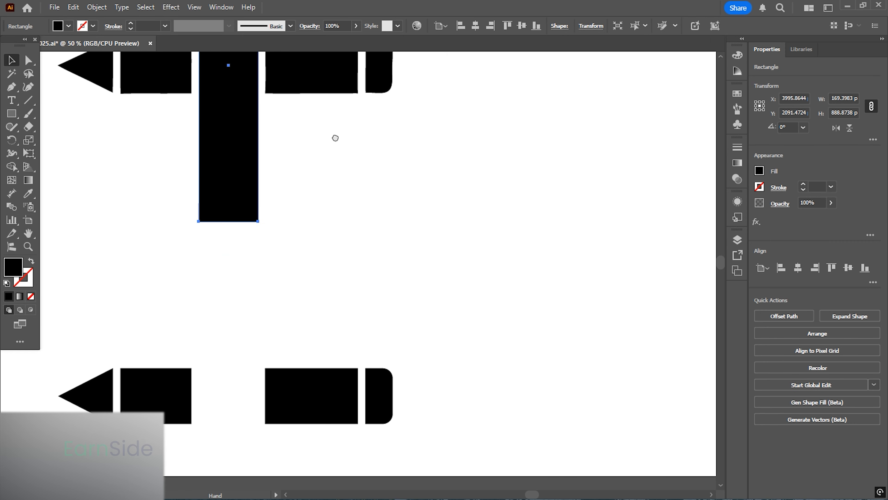
scroll(261, 208, down, 1)
drag(246, 175, 238, 372)
drag(323, 252, 313, 356)
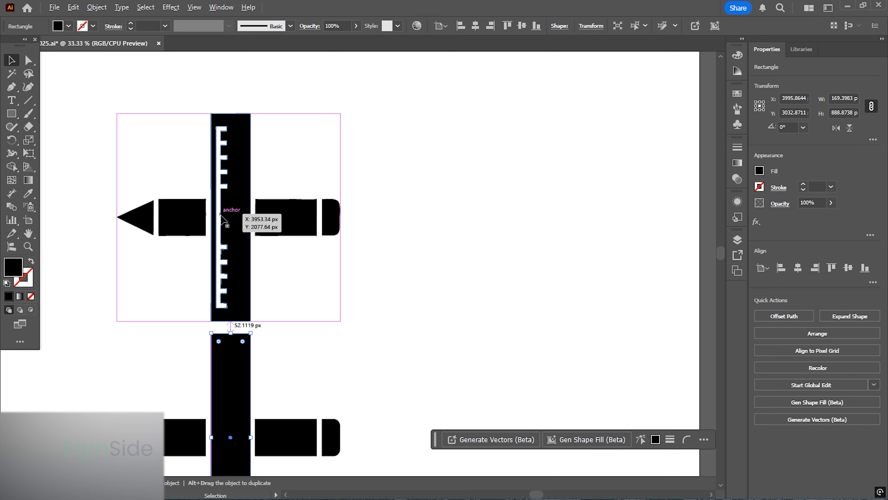
- Trace the ruler's inner bracket outline with the Pen tool and move the open path to the left of the pencils
scroll(222, 215, up, 1)
click(140, 154)
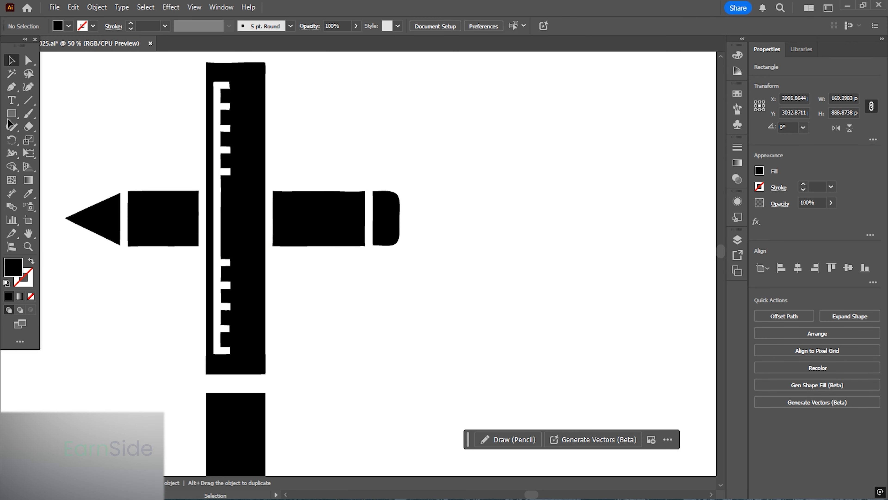
click(11, 88)
scroll(229, 87, up, 3)
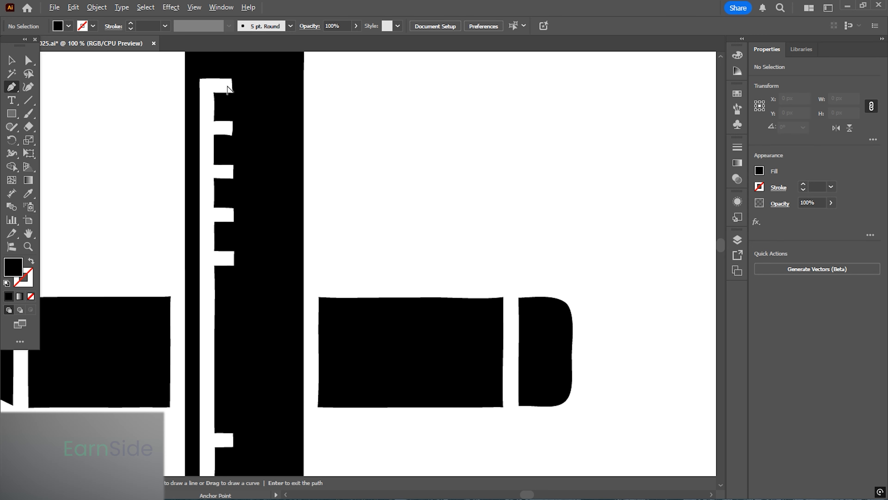
click(232, 87)
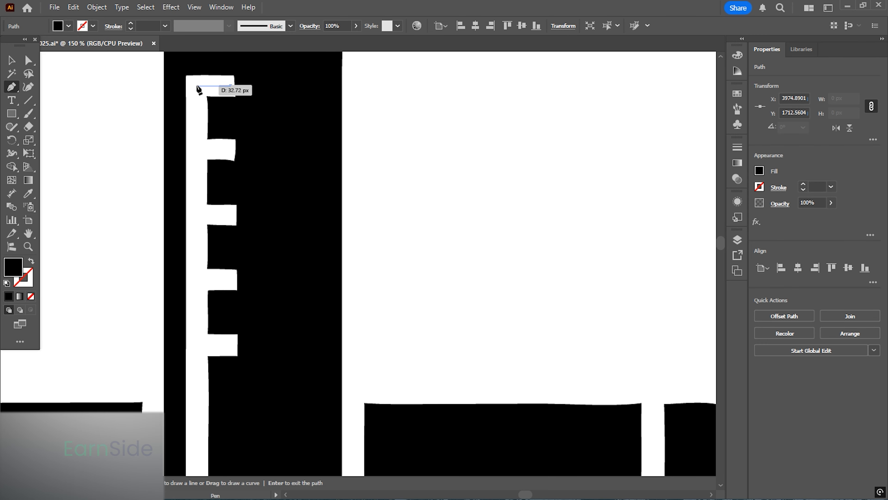
click(196, 87)
drag(202, 181, 209, 74)
scroll(174, 88, down, 2)
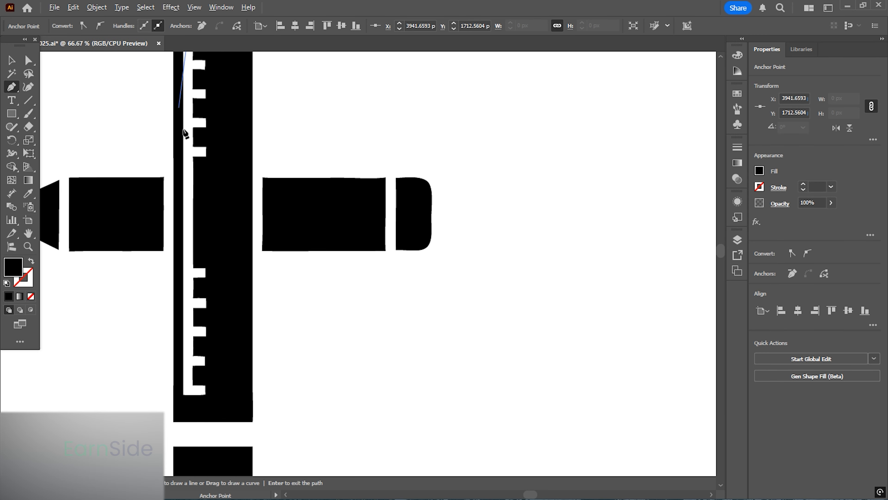
drag(200, 213, 238, 86)
scroll(223, 263, up, 8)
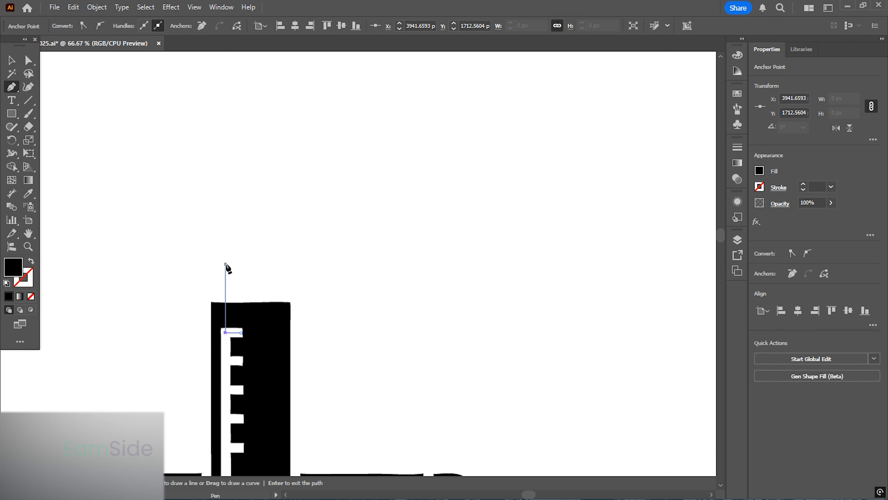
scroll(234, 169, down, 3)
scroll(235, 198, down, 5)
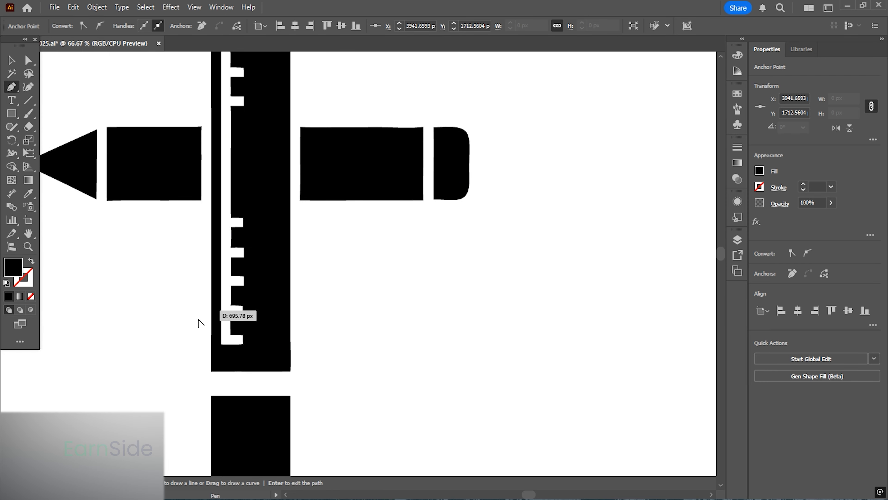
scroll(224, 367, up, 4)
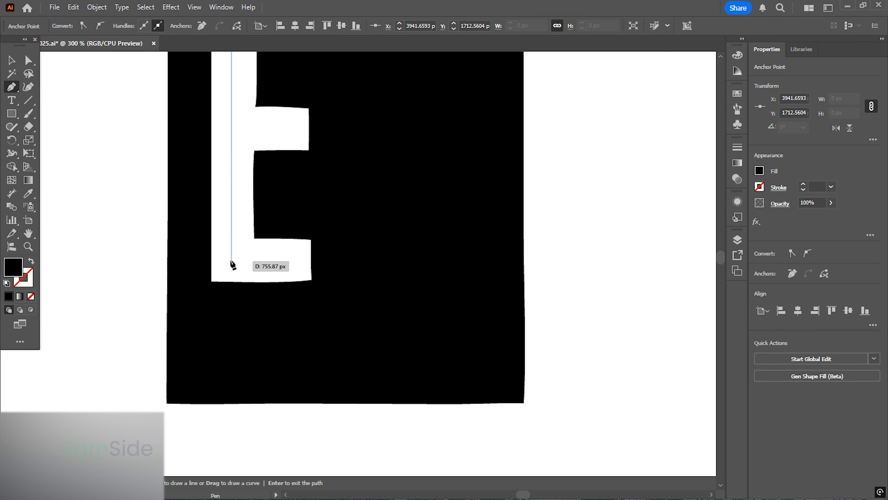
click(231, 258)
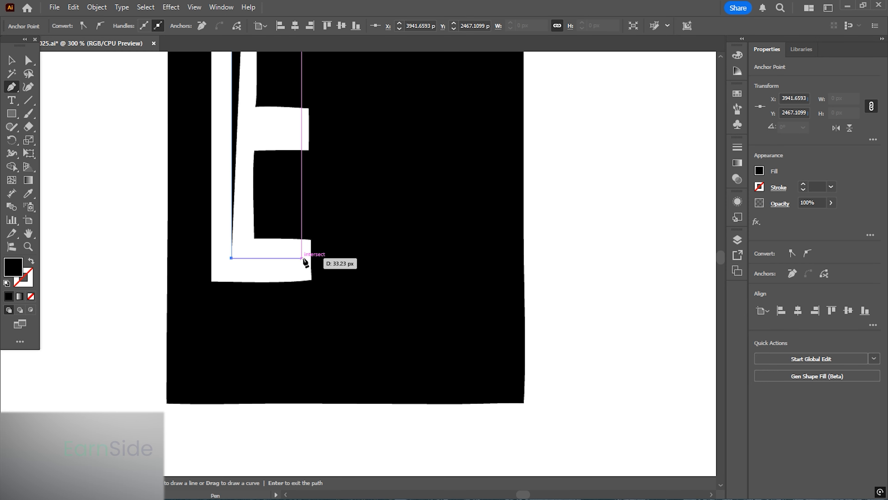
click(303, 258)
scroll(269, 273, down, 6)
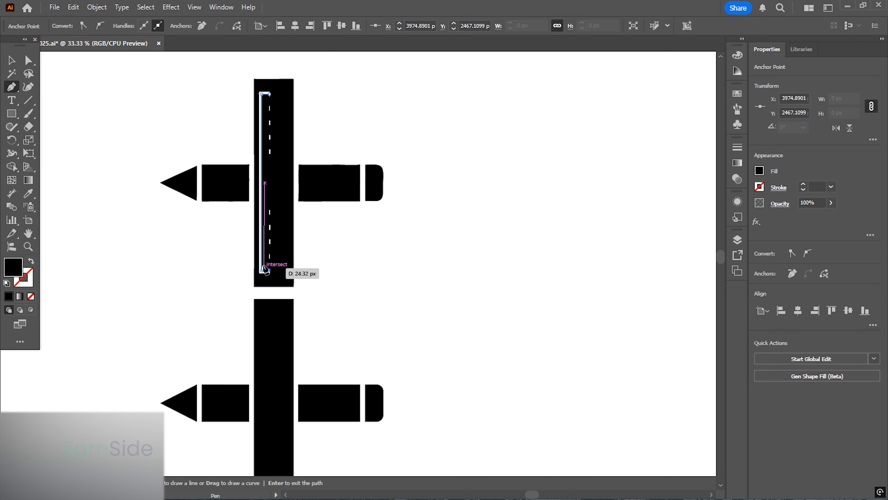
click(11, 60)
scroll(297, 178, down, 3)
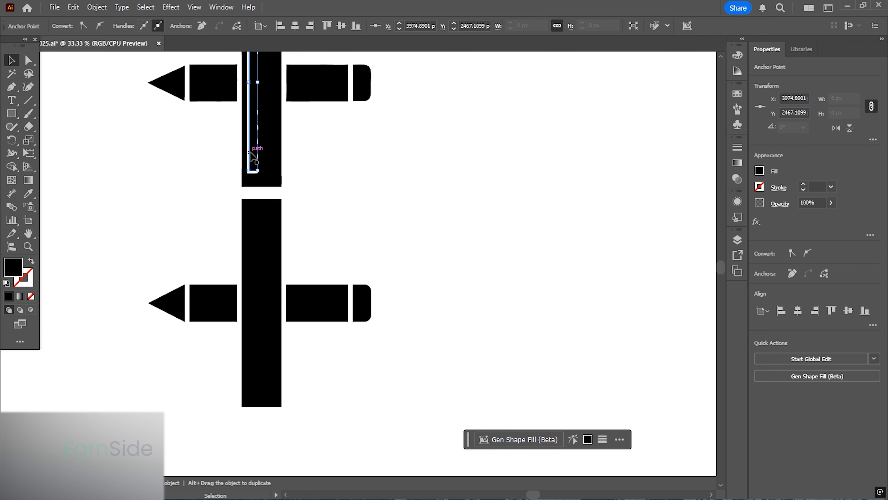
drag(251, 153, 94, 156)
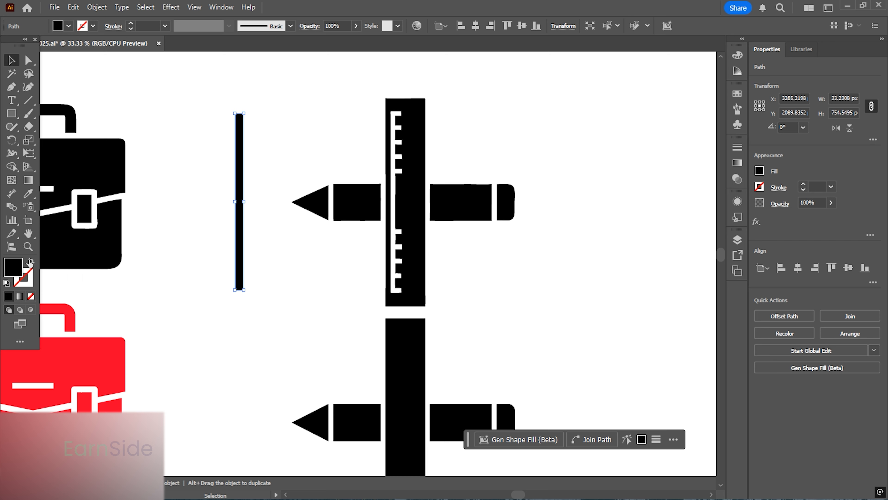
- Swap the bracket path's fill to a stroke and set the stroke weight to 23 pt
click(30, 261)
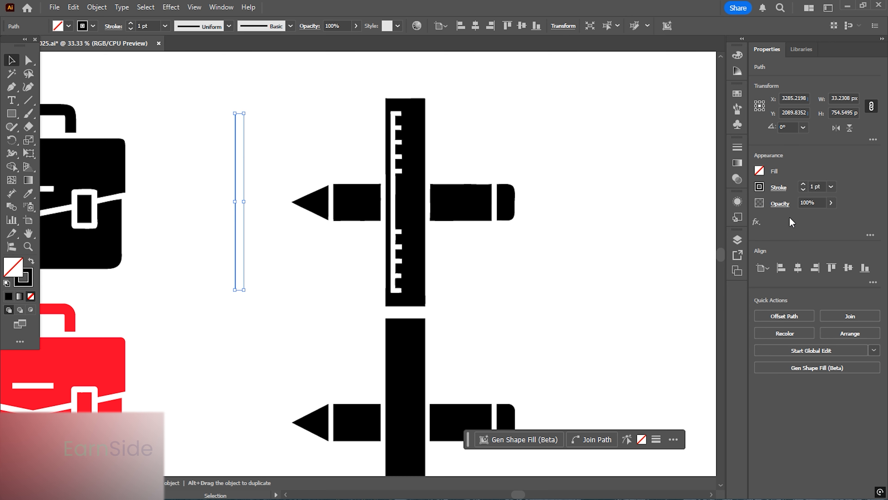
scroll(815, 187, up, 18)
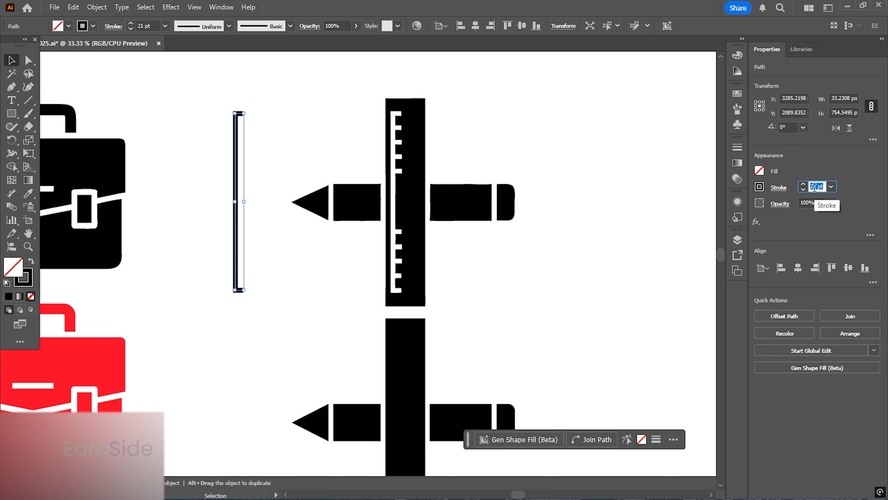
click(276, 139)
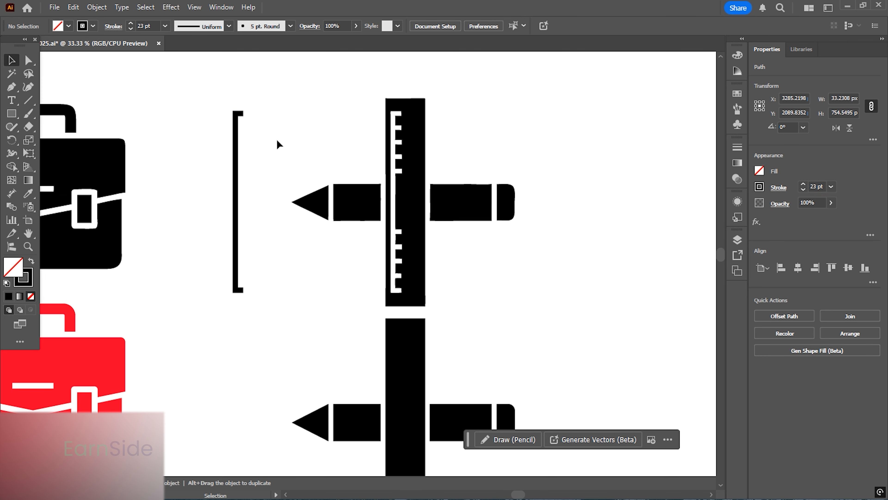
- Draw a horizontal tick line from the bracket's inner edge outward with the Pen tool
scroll(234, 107, up, 6)
click(11, 86)
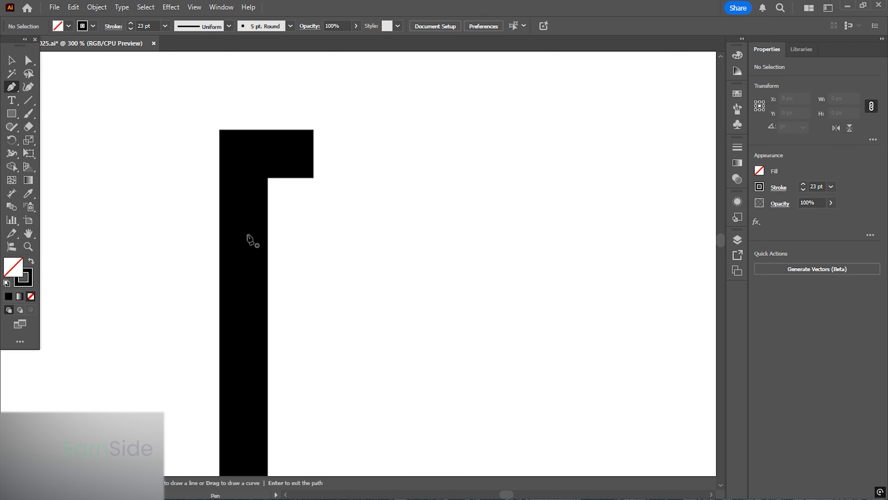
click(244, 227)
shift+click(353, 234)
key(v)
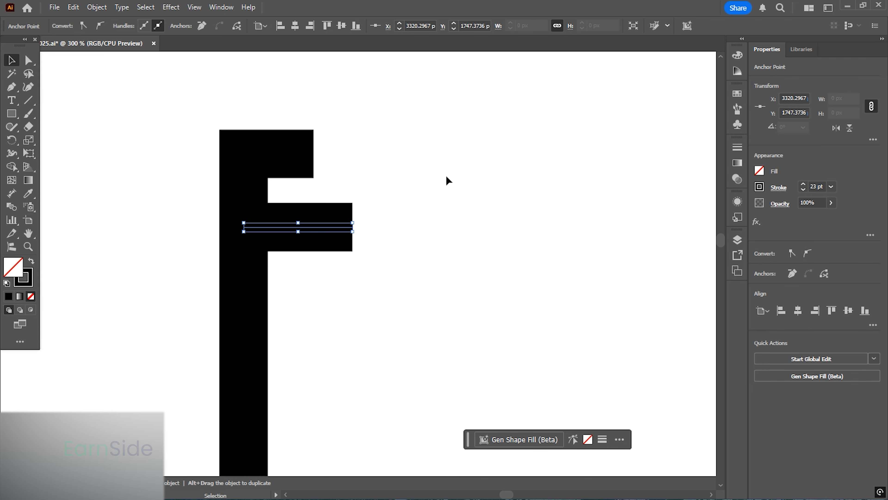
- Trim the tick line to the bracket's width using a vertical cutting line and Shape Builder, then delete the cutting line
click(447, 178)
key(p)
shift+click(313, 239)
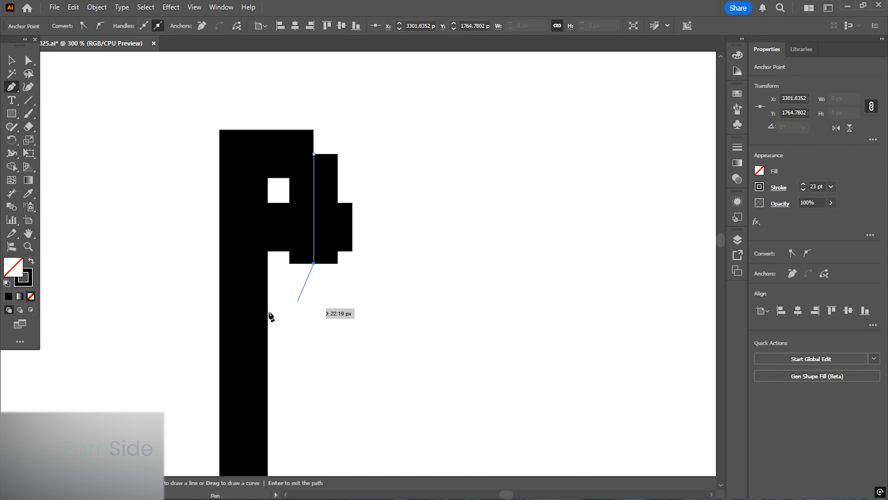
key(v)
drag(393, 318, 296, 207)
click(12, 167)
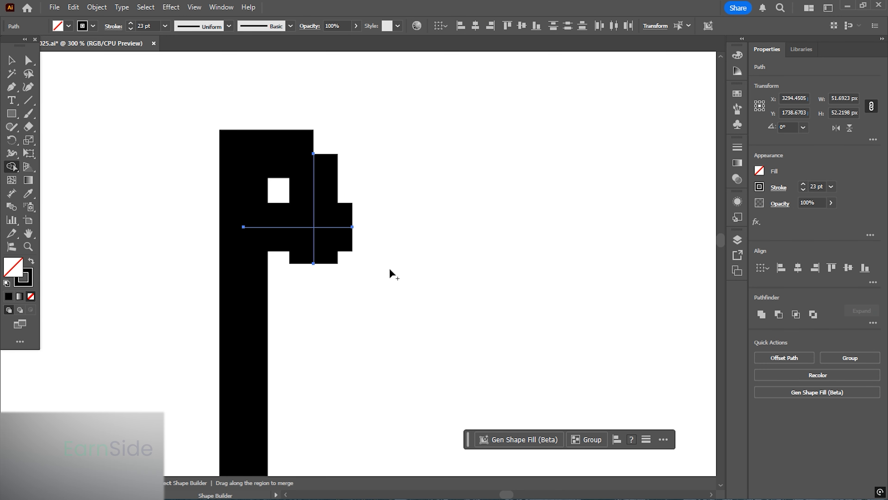
alt+click(335, 228)
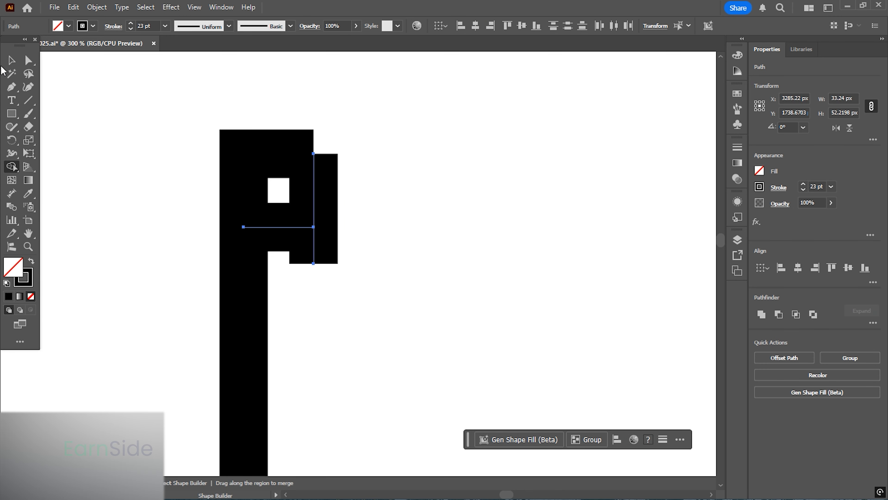
key(v)
click(512, 194)
click(318, 181)
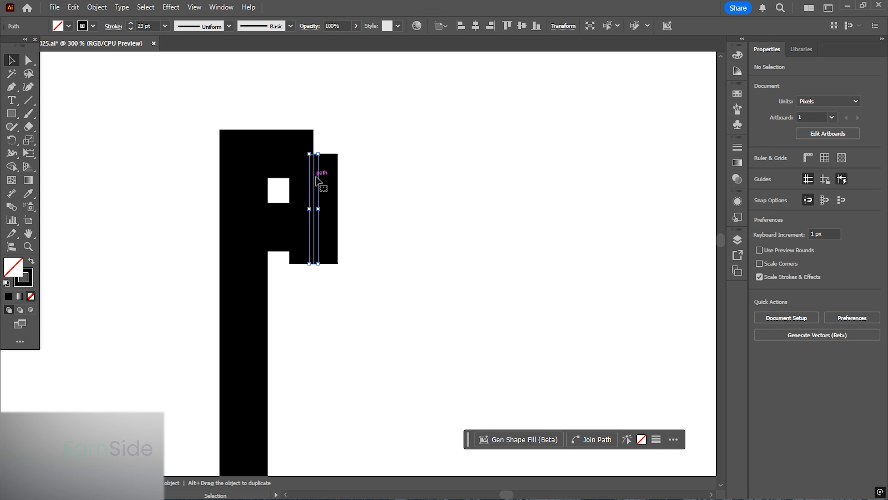
key(Delete)
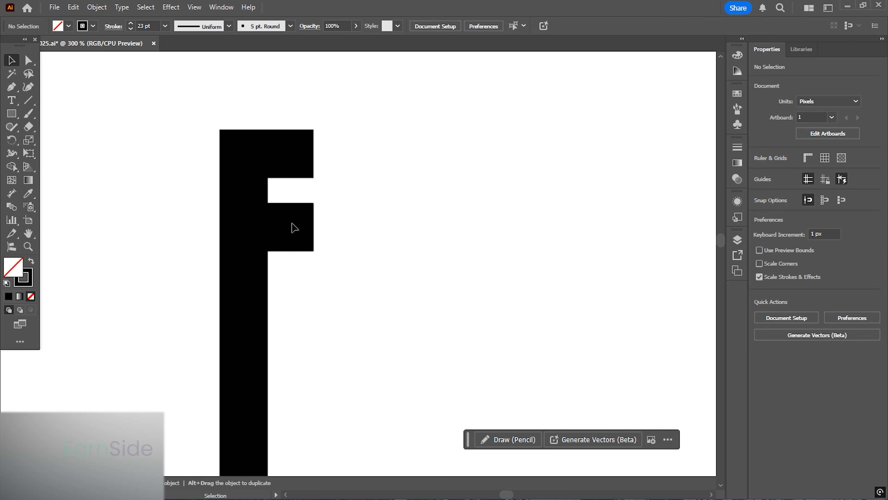
- Duplicate the tick line downward at even spacing to form a row of ruler ticks along the bracket's upper end
drag(284, 228, 288, 260)
scroll(149, 187, down, 5)
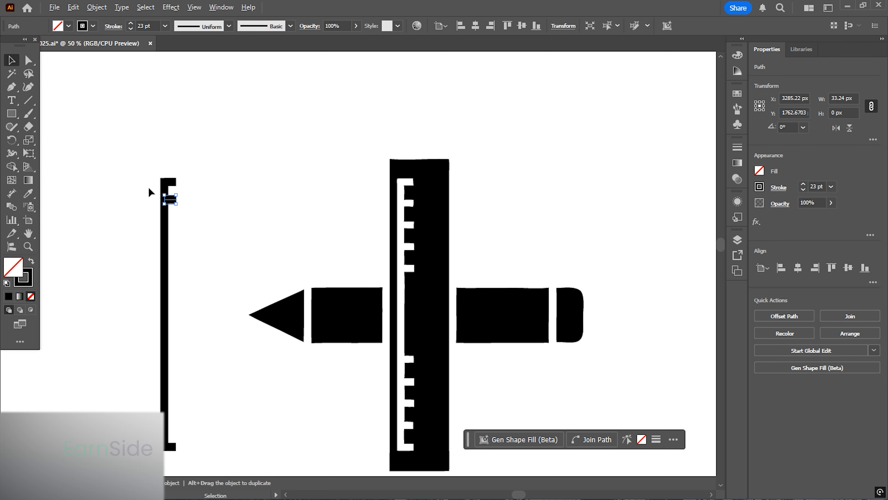
drag(204, 223, 229, 201)
key(ctrl+d)
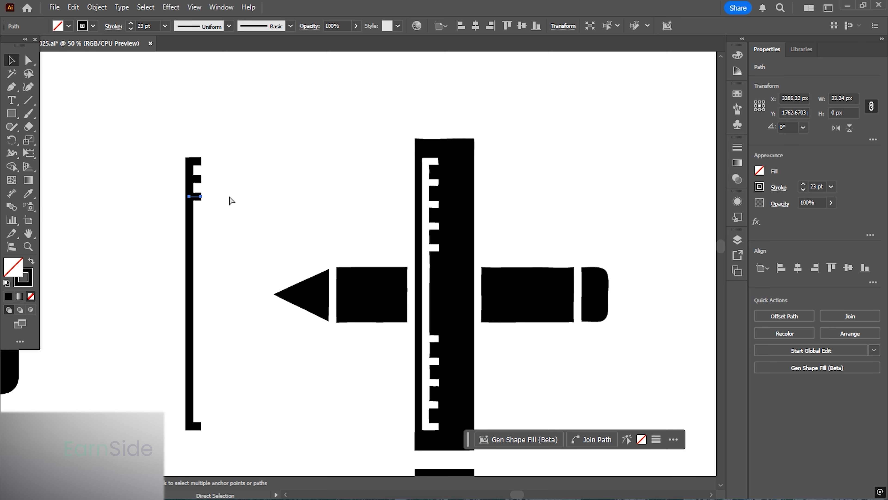
key(ctrl+d)
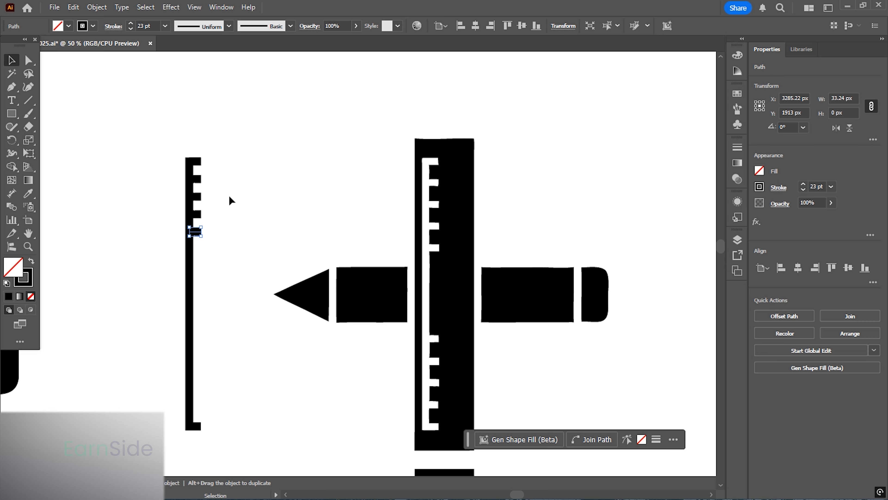
key(ctrl+equal)
key(ctrl+d)
- Select the row of ticks and copy it down to the bracket's lower end
drag(250, 272, 231, 345)
drag(289, 338, 290, 37)
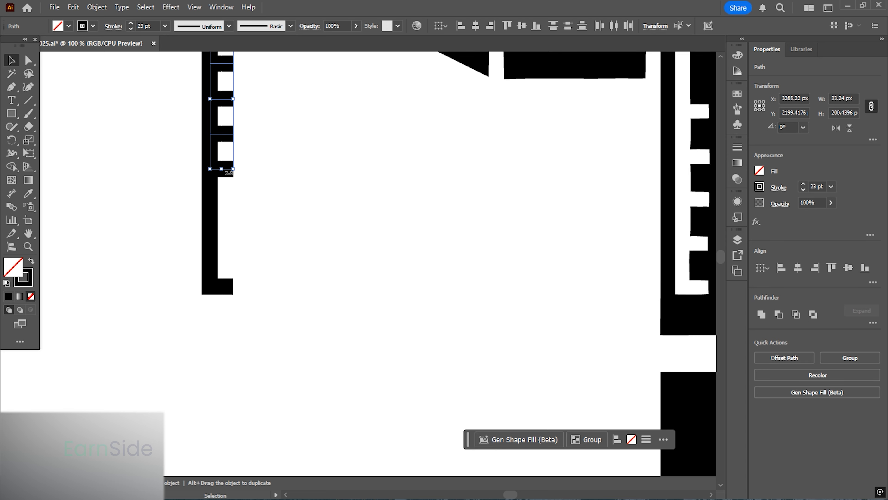
drag(226, 137, 228, 254)
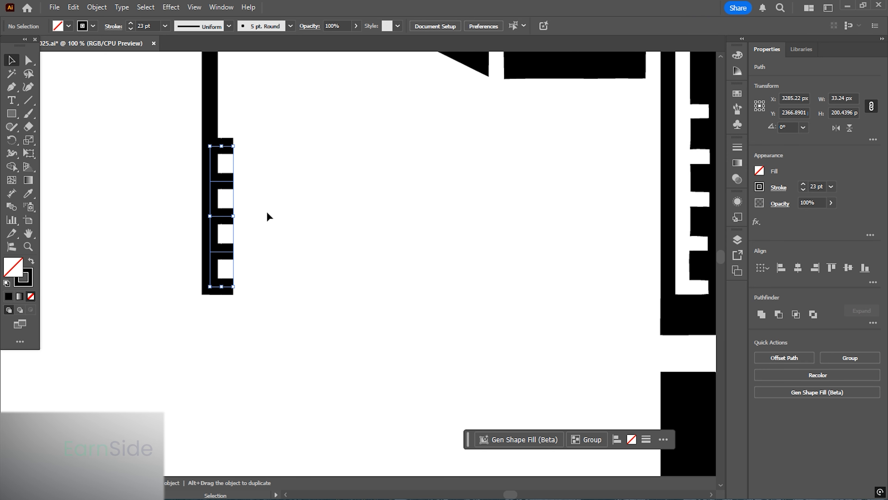
- Select the whole ruler outline with its ticks, expand its strokes and unite everything into one shape
click(227, 317)
scroll(228, 317, up, 3)
click(219, 226)
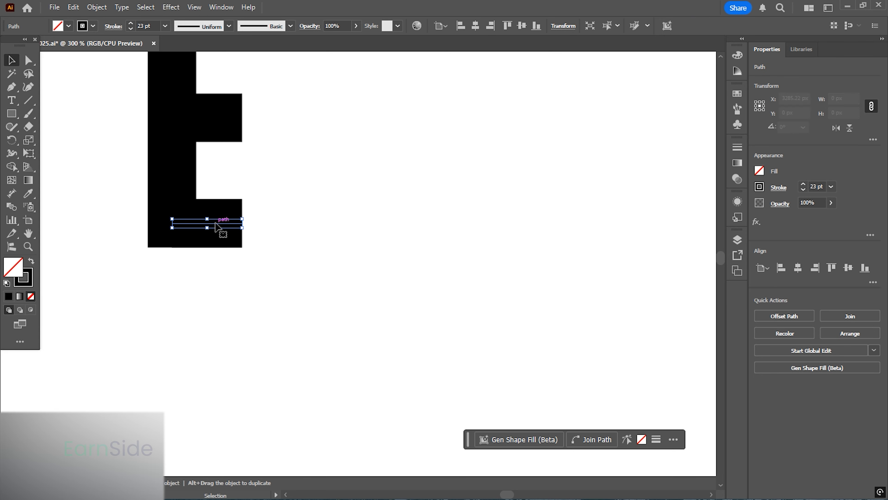
click(273, 235)
scroll(248, 236, down, 2)
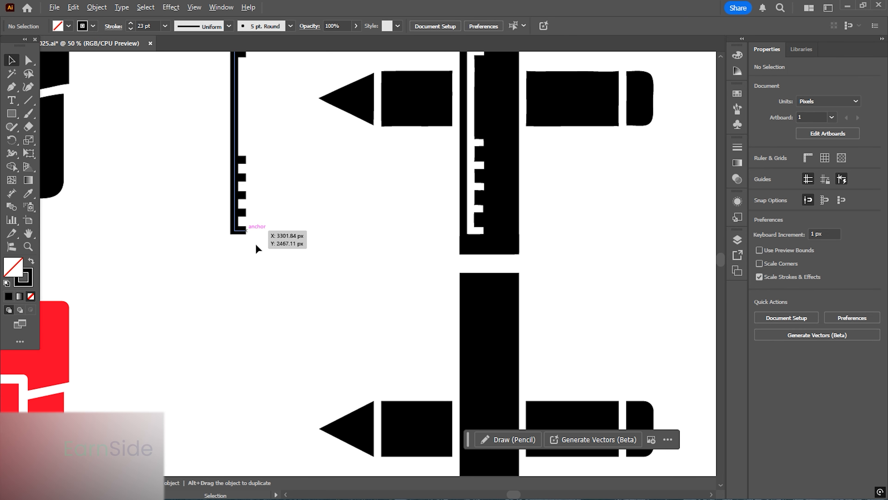
drag(258, 172, 206, 86)
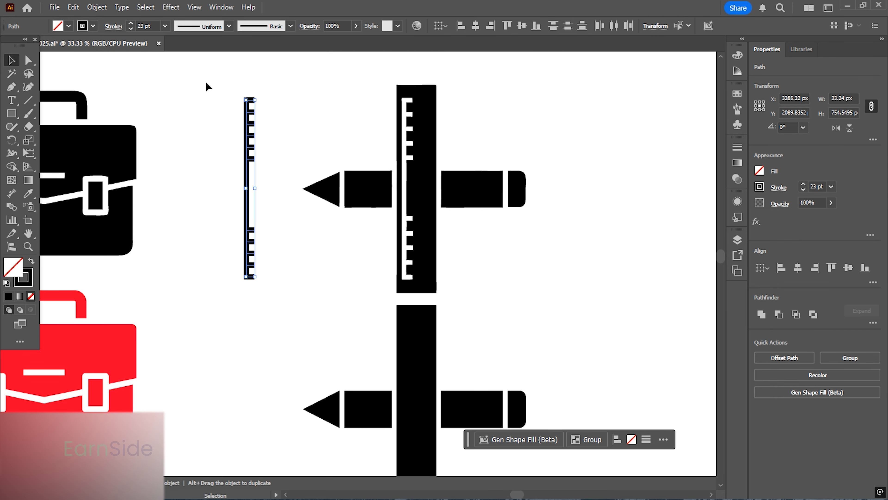
click(97, 7)
click(105, 172)
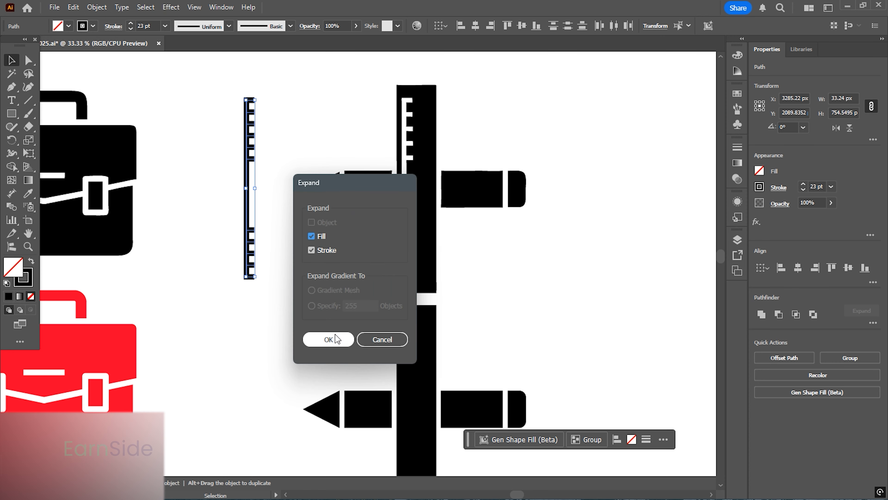
click(332, 336)
click(778, 314)
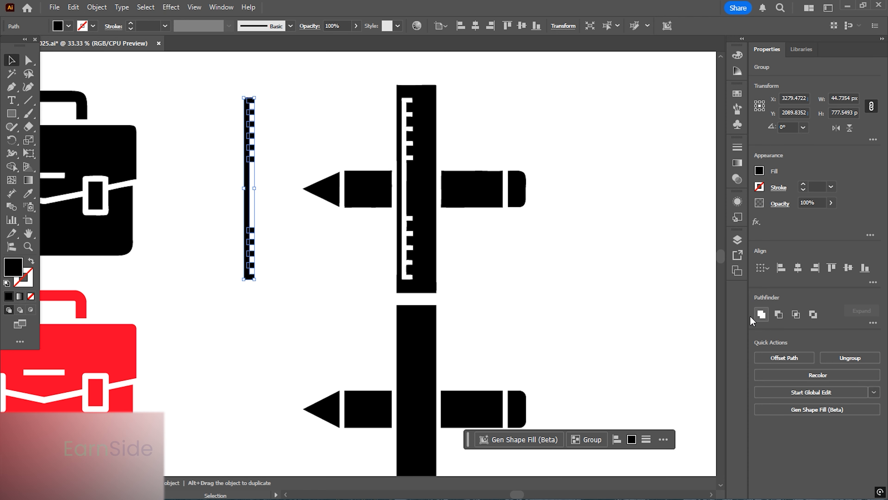
- Move the united ruler outline inside the lower copy of the ruler bar
scroll(421, 141, down, 1)
scroll(420, 137, up, 1)
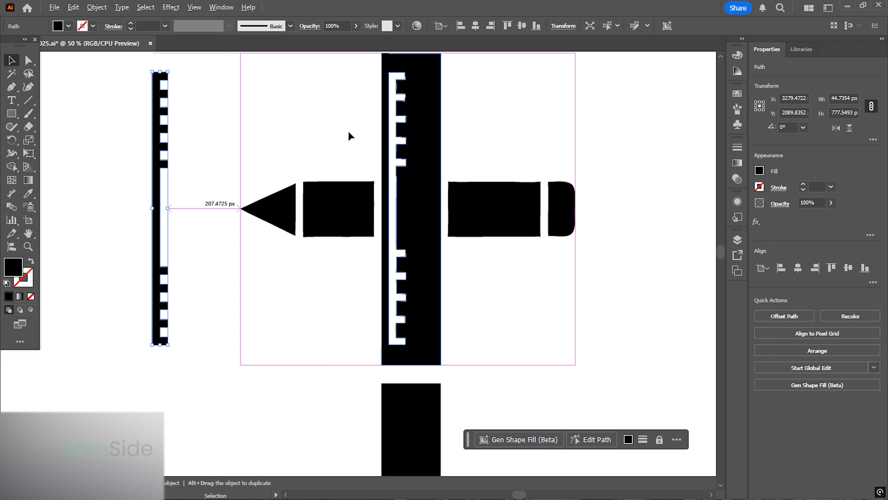
drag(373, 149, 265, 71)
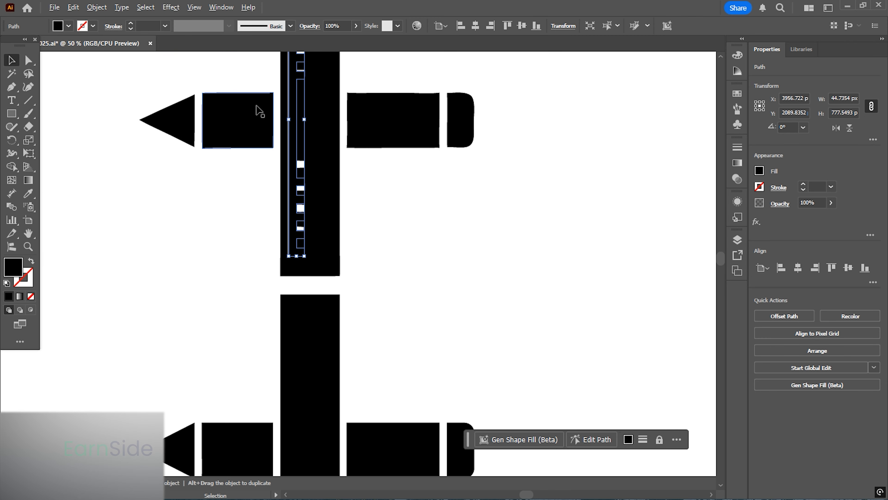
scroll(256, 107, down, 1)
drag(284, 132, 293, 350)
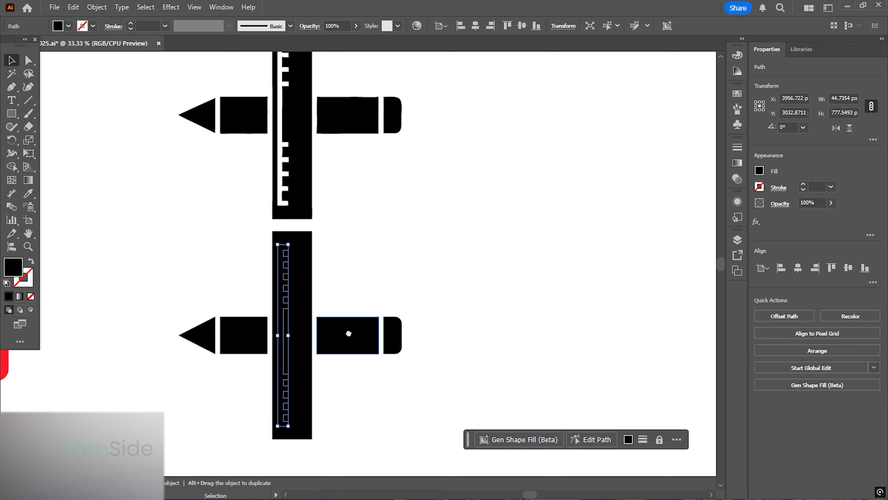
scroll(315, 252, down, 3)
scroll(315, 252, up, 1)
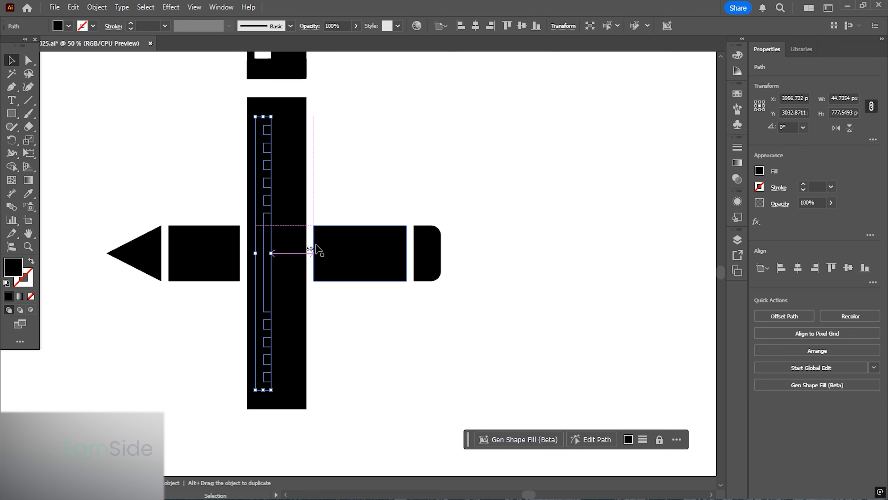
- Cut the ruler outline out of the ruler bar with the Shape Builder tool
shift+click(297, 254)
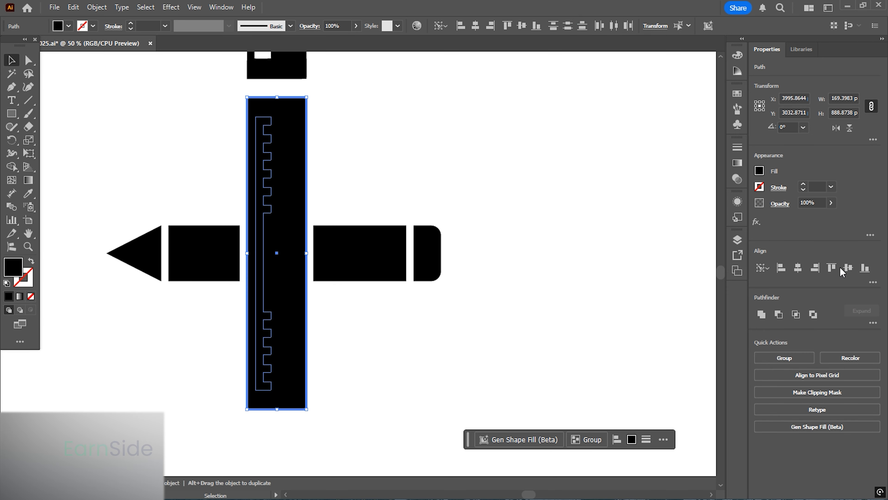
click(482, 191)
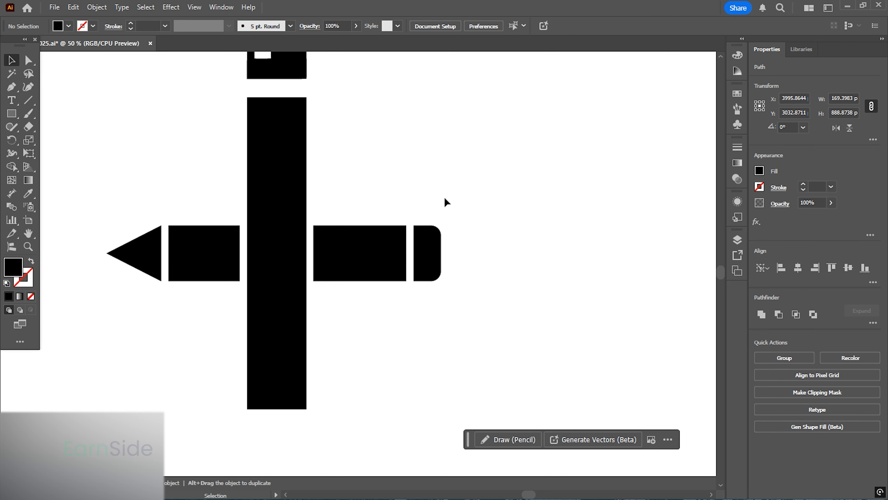
scroll(390, 244, down, 1)
drag(273, 177, 273, 177)
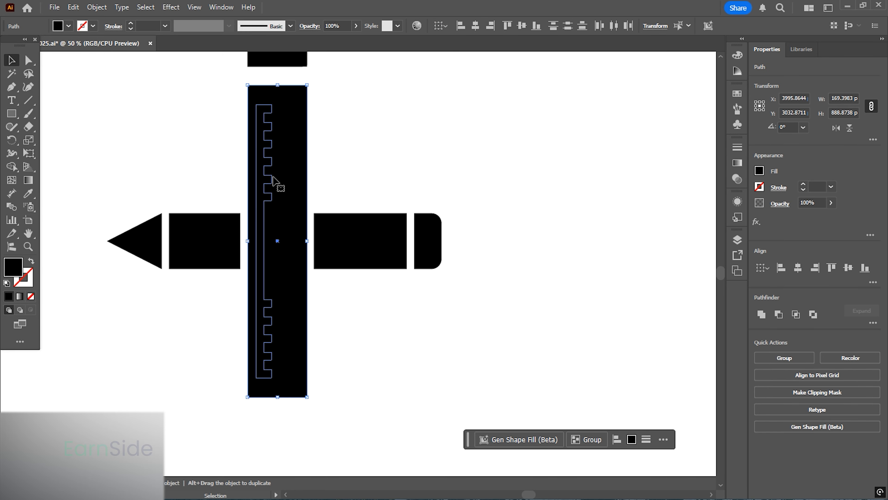
click(16, 170)
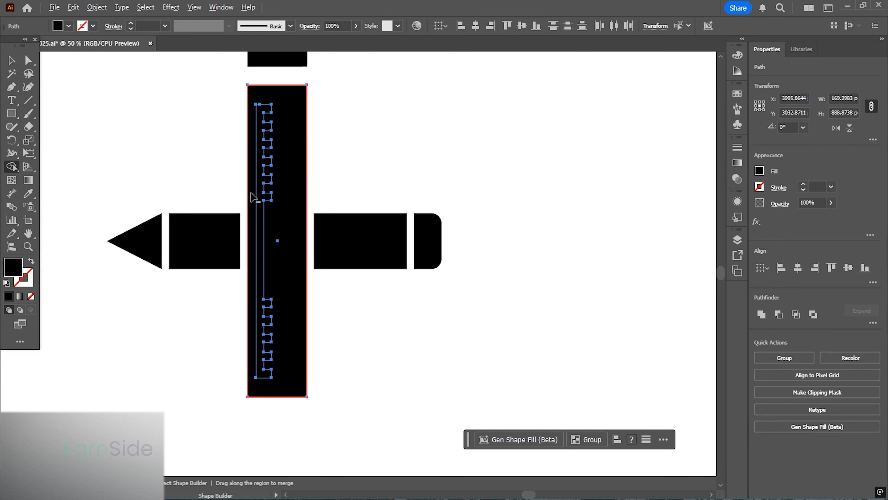
click(248, 233)
key(v)
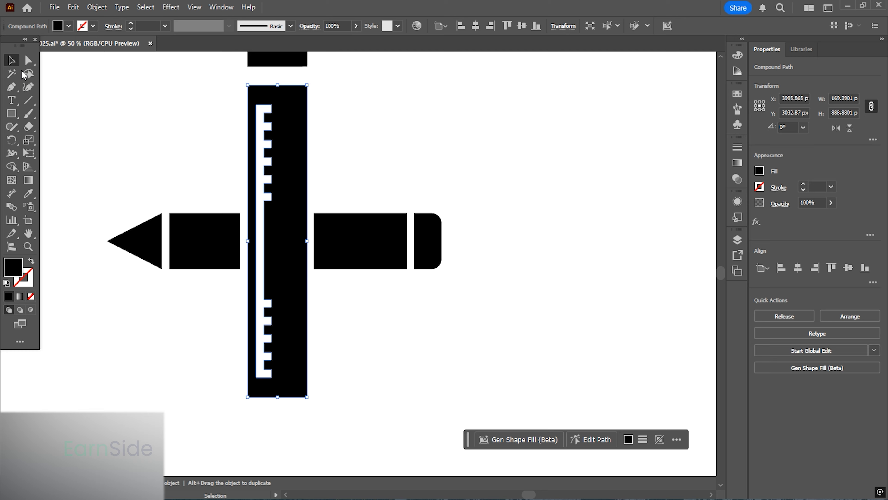
- Group the traced pencil-and-ruler shapes and rotate the group 45°
scroll(322, 163, down, 2)
scroll(405, 248, up, 3)
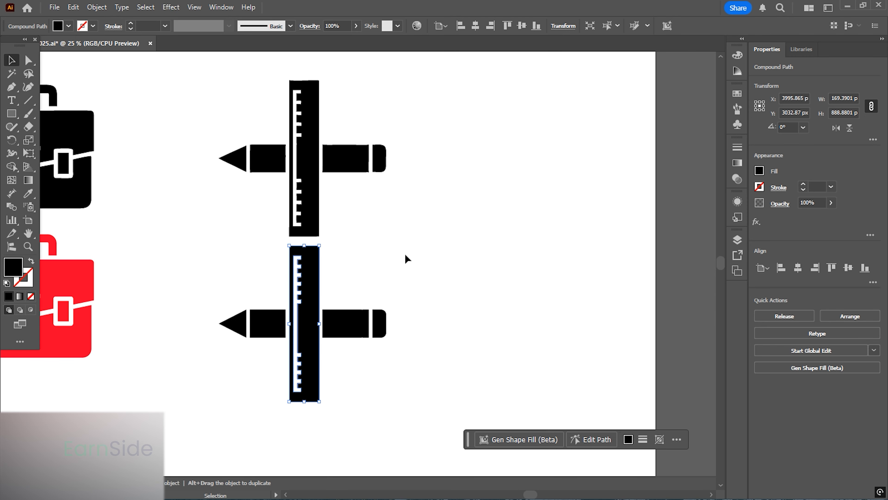
mouse_move(416, 448)
mouse_down()
mouse_move(255, 270)
mouse_move(209, 245)
mouse_up()
click(784, 358)
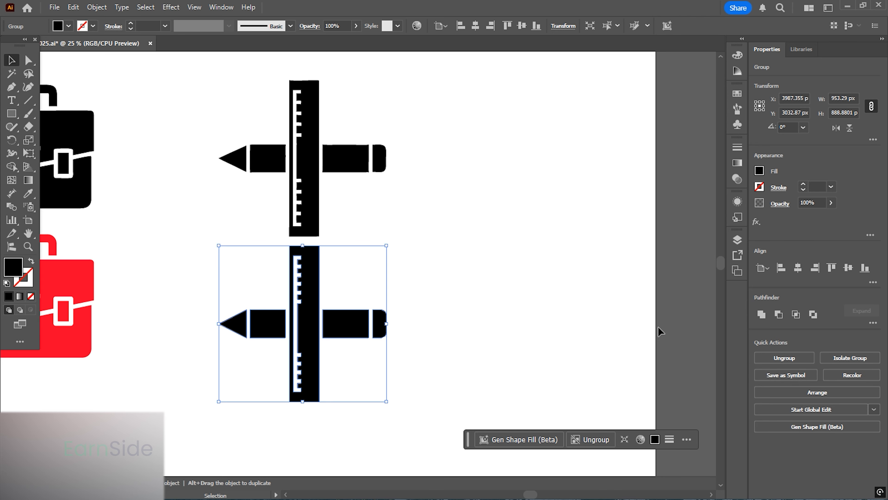
scroll(528, 251, down, 2)
drag(379, 184, 305, 128)
click(478, 214)
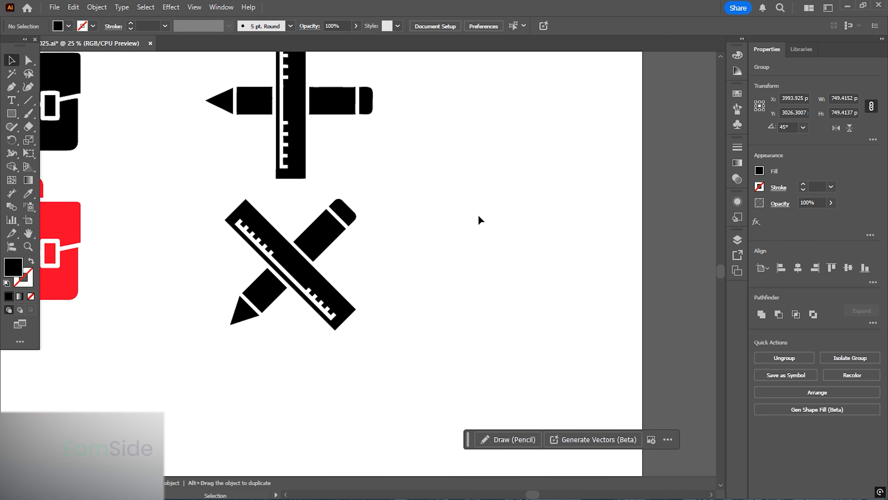
- Rotate the original pencil-and-ruler icon to the same angle and move it beside the traced version
key(ctrl+minus)
drag(415, 237, 516, 215)
click(446, 226)
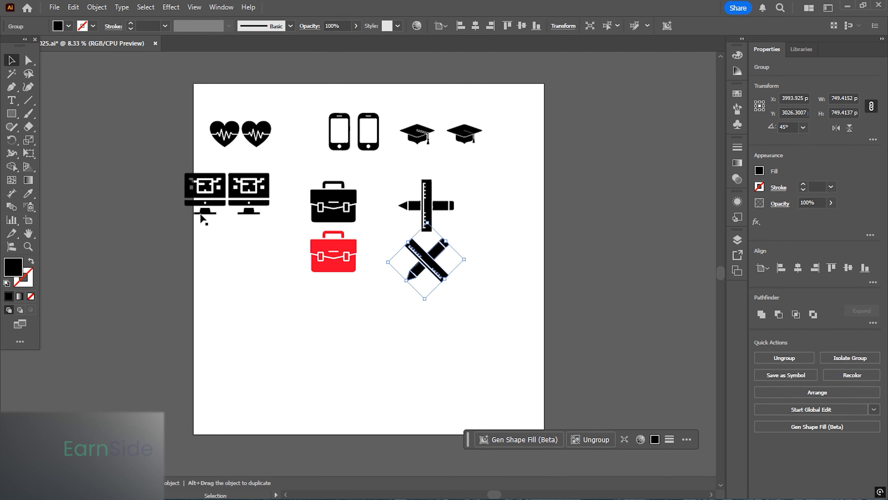
drag(200, 214, 228, 323)
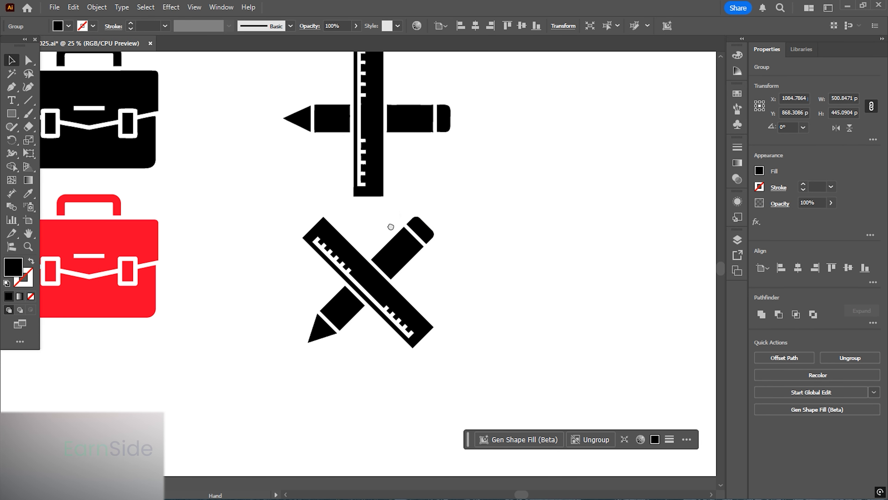
drag(390, 225, 371, 267)
click(355, 181)
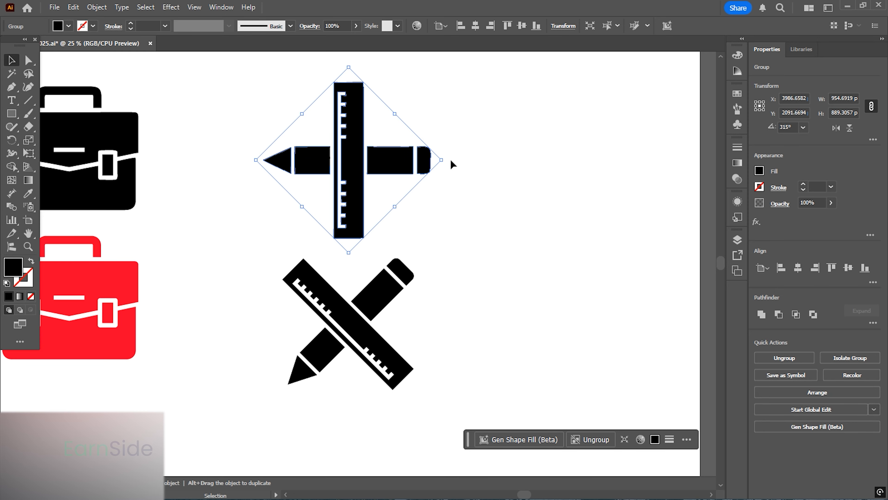
drag(448, 157, 418, 90)
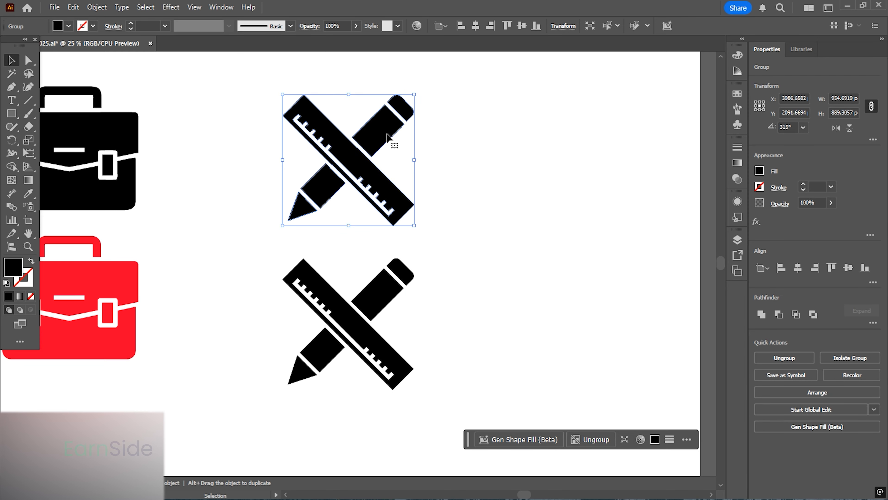
mouse_move(414, 158)
mouse_down()
mouse_move(558, 319)
mouse_move(442, 236)
mouse_up()
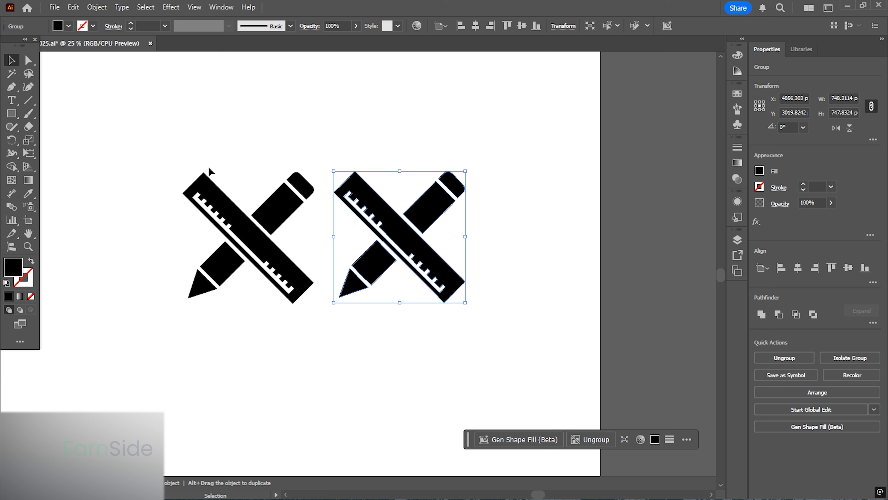
- Try to round the traced ruler's top corner with the Direct Selection tool
click(29, 64)
drag(123, 135, 515, 361)
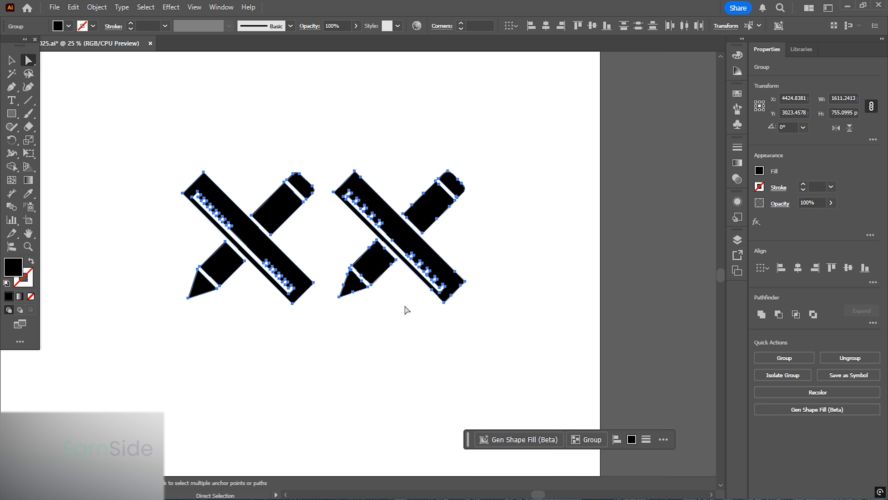
scroll(286, 268, up, 1)
scroll(287, 267, up, 1)
drag(339, 245, 330, 268)
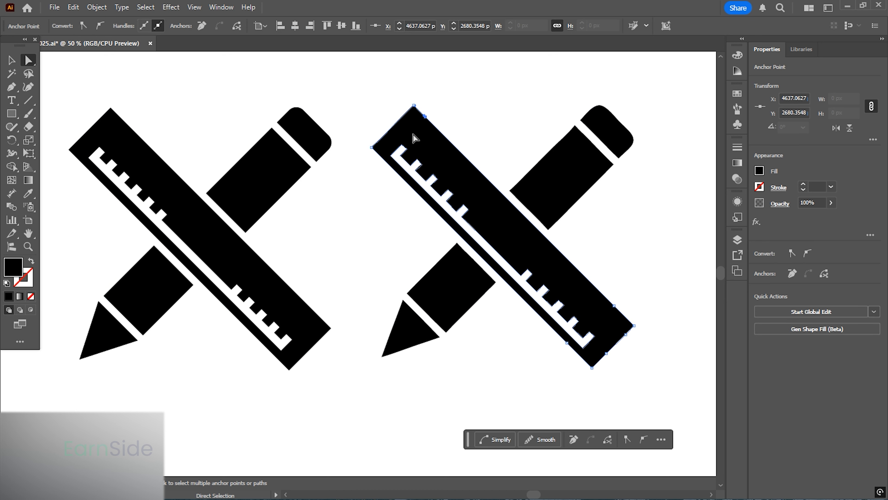
click(101, 136)
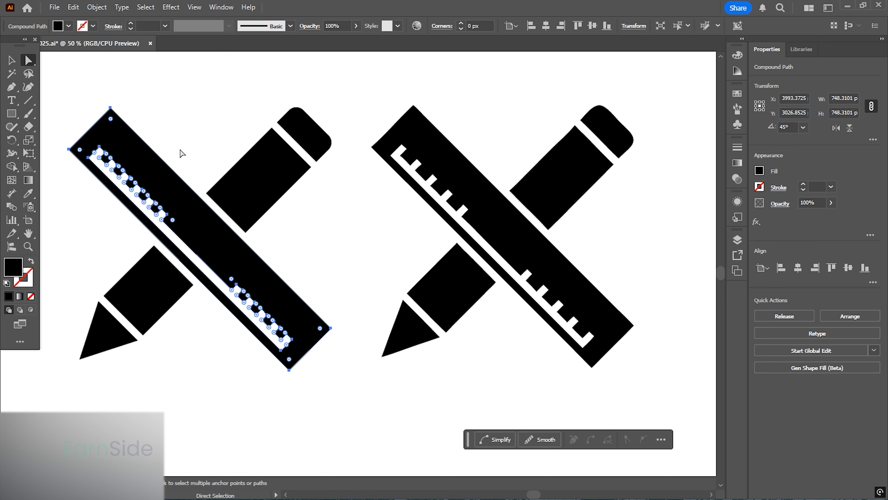
click(410, 112)
drag(386, 134, 374, 129)
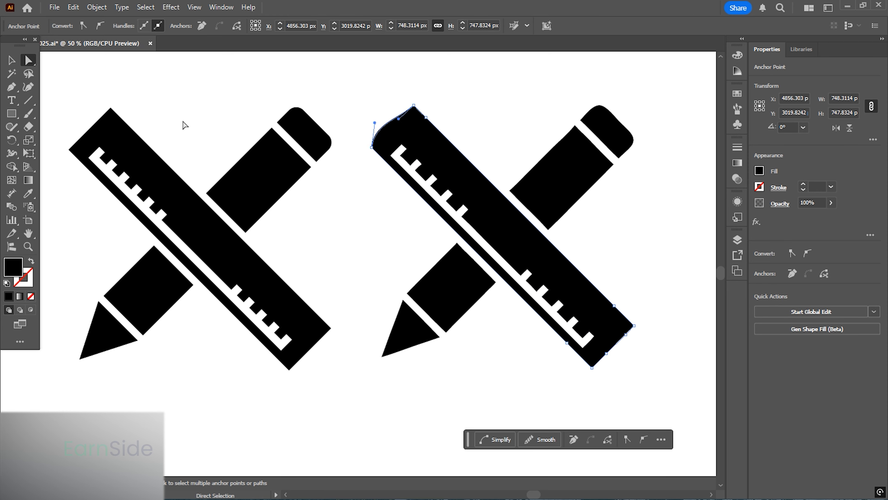
click(75, 149)
click(282, 167)
mouse_move(589, 87)
mouse_down()
mouse_move(602, 117)
mouse_move(589, 196)
mouse_up()
scroll(604, 104, up, 4)
key(ctrl+z)
scroll(577, 111, down, 1)
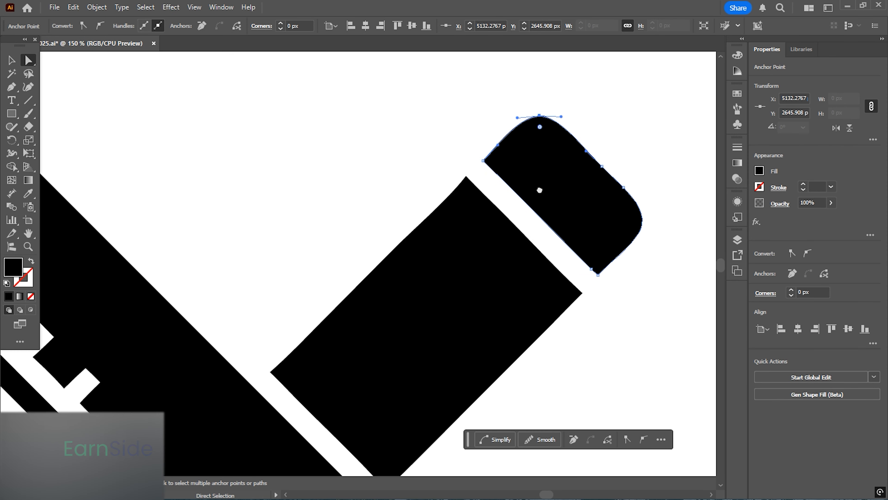
- Try to reshape the anchors of the traced pencil's eraser tip
drag(610, 166, 561, 129)
mouse_move(560, 128)
mouse_down()
mouse_move(621, 208)
mouse_move(559, 132)
mouse_move(572, 100)
mouse_up()
scroll(597, 168, down, 2)
scroll(350, 196, left, 3)
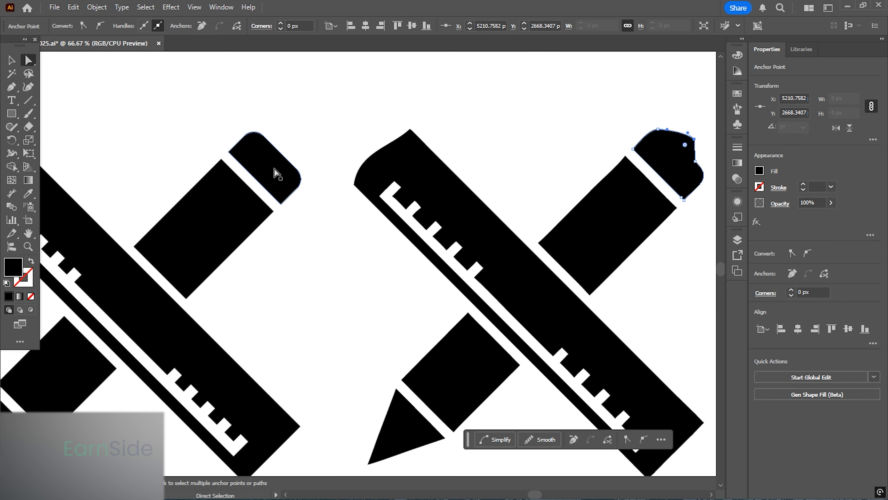
click(276, 174)
scroll(282, 175, up, 1)
drag(296, 197, 325, 175)
key(ctrl+z)
scroll(297, 182, down, 4)
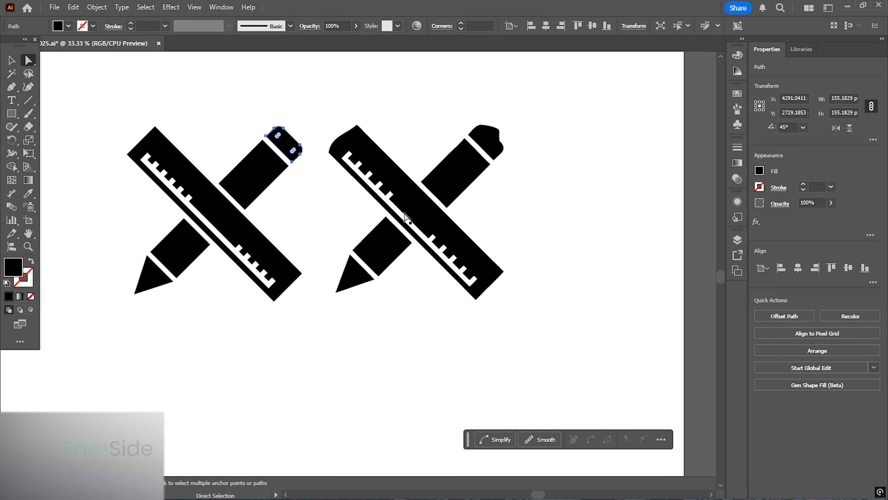
- Undo the last three anchor edits on the traced pencil-and-ruler
click(501, 185)
key(ctrl+z)
key(ctrl+z)
key(ctrl+z)
click(501, 185)
scroll(289, 308, up, 2)
drag(288, 307, 476, 282)
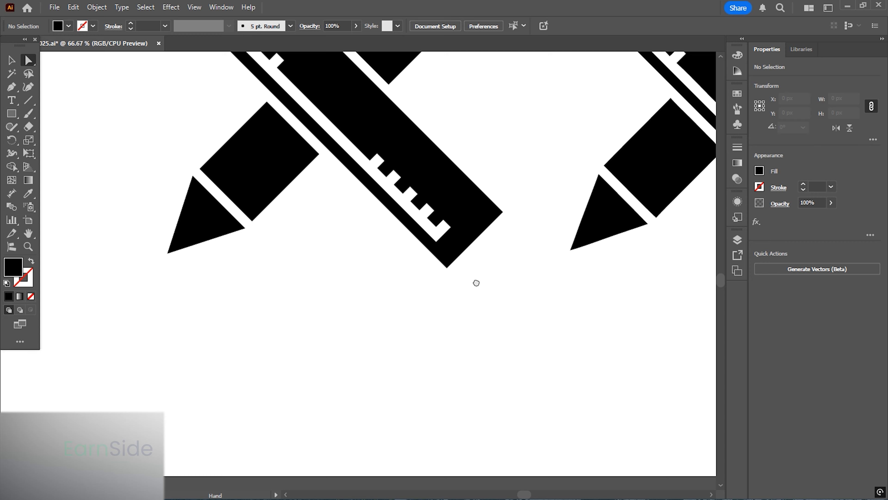
click(203, 224)
drag(325, 297, 240, 294)
drag(477, 167, 619, 271)
click(499, 215)
drag(499, 215, 489, 214)
key(ctrl+z)
- Unlock all locked objects in the document
scroll(388, 266, down, 3)
click(389, 288)
drag(388, 288, 381, 329)
click(11, 60)
scroll(430, 211, down, 3)
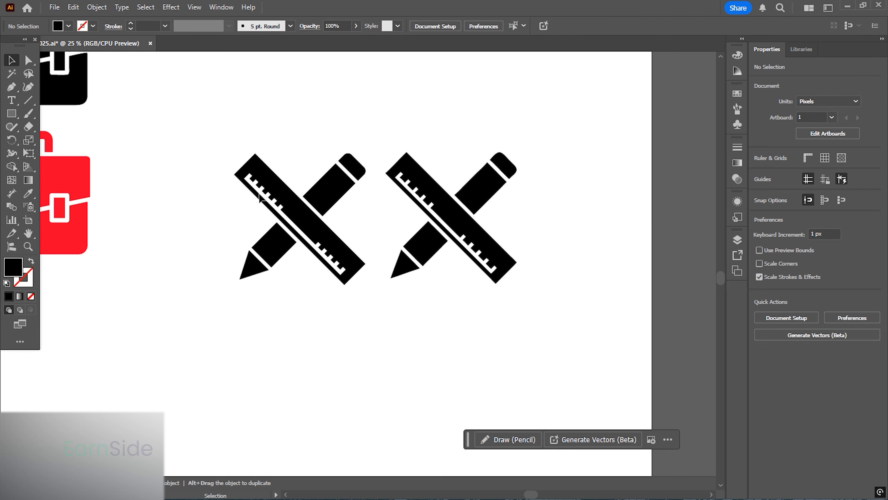
scroll(431, 208, down, 3)
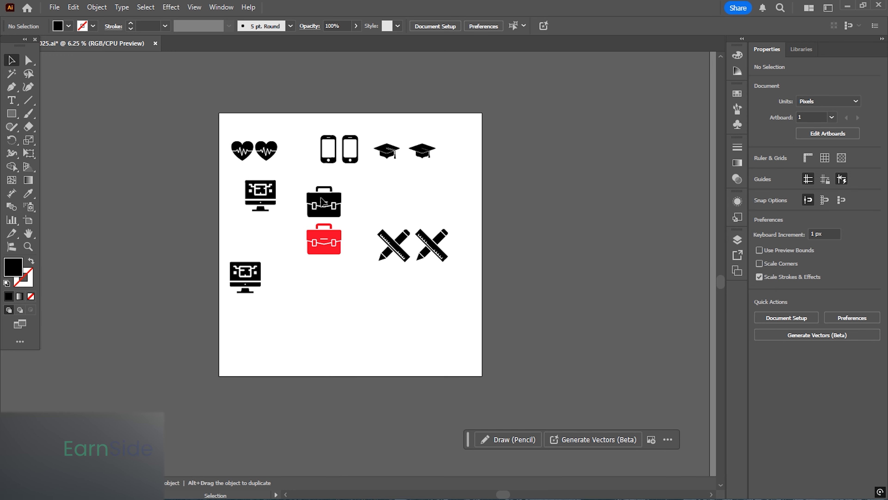
scroll(323, 202, up, 2)
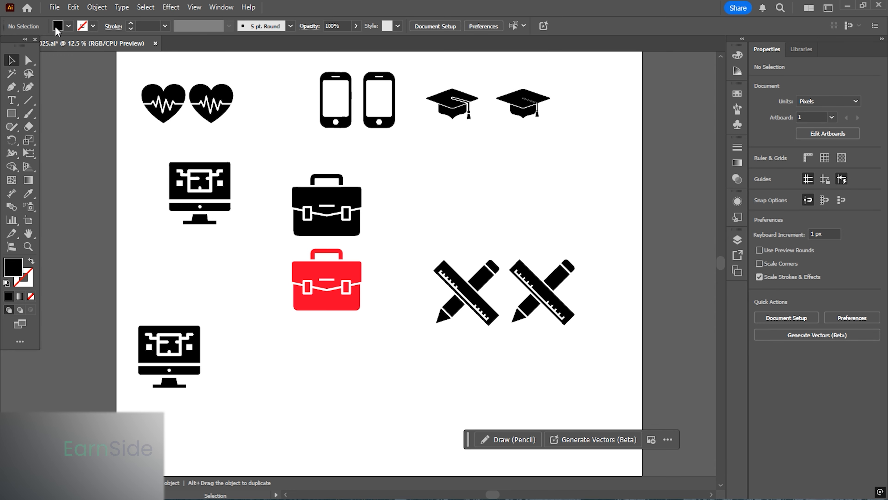
click(96, 7)
click(105, 123)
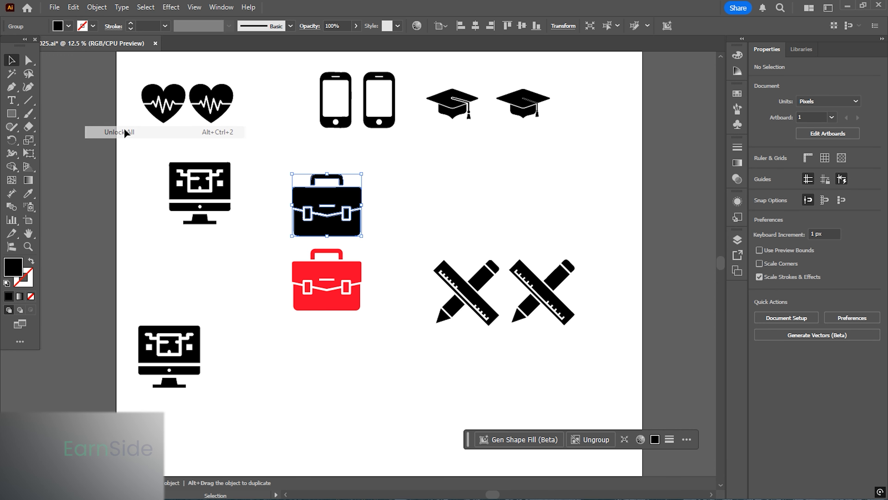
- Move the original heart, smartphone, graduation cap, monitor, briefcase and pencil-and-ruler icons off the artboard to the left
scroll(274, 172, down, 1)
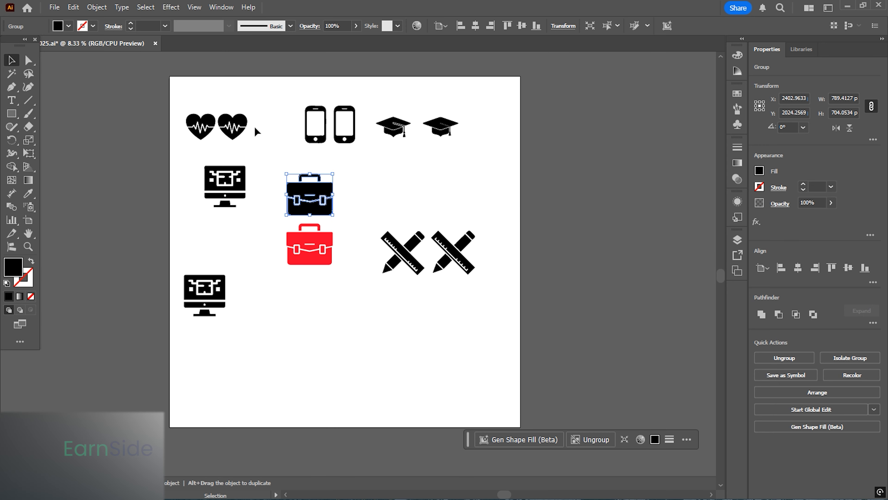
click(233, 129)
shift+click(235, 180)
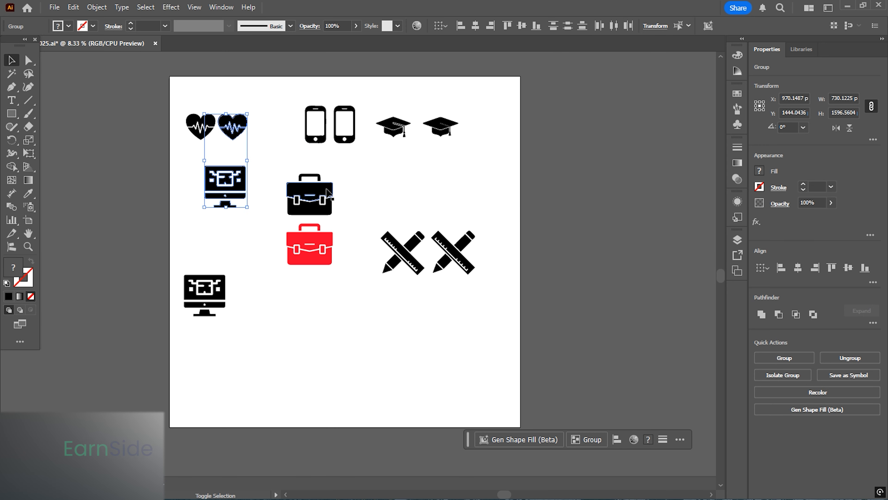
shift+click(308, 191)
shift+click(322, 139)
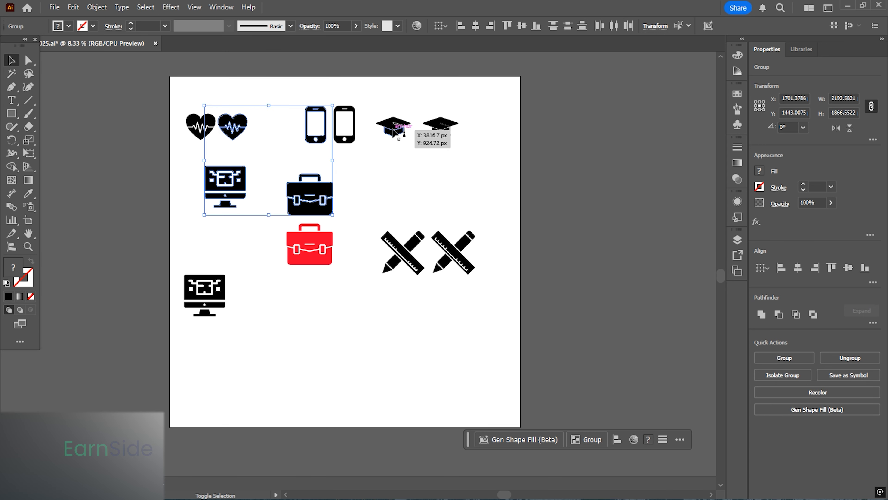
shift+click(393, 140)
drag(390, 126, 117, 128)
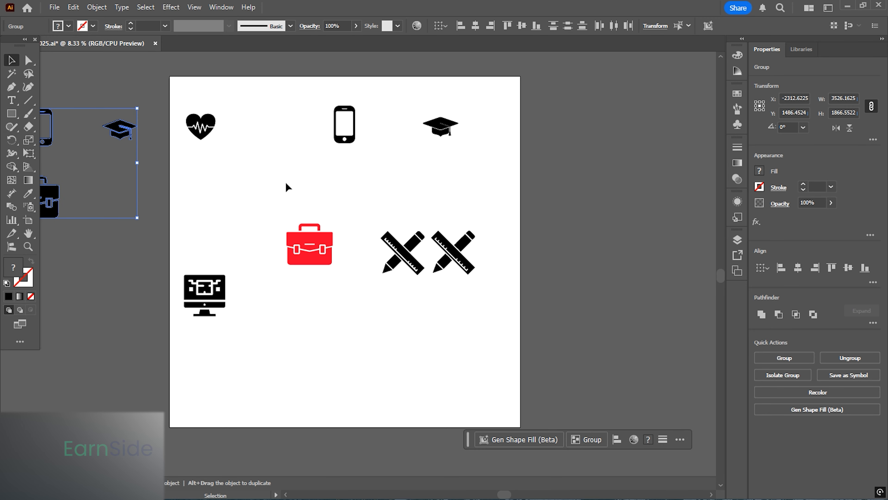
drag(200, 125, 202, 126)
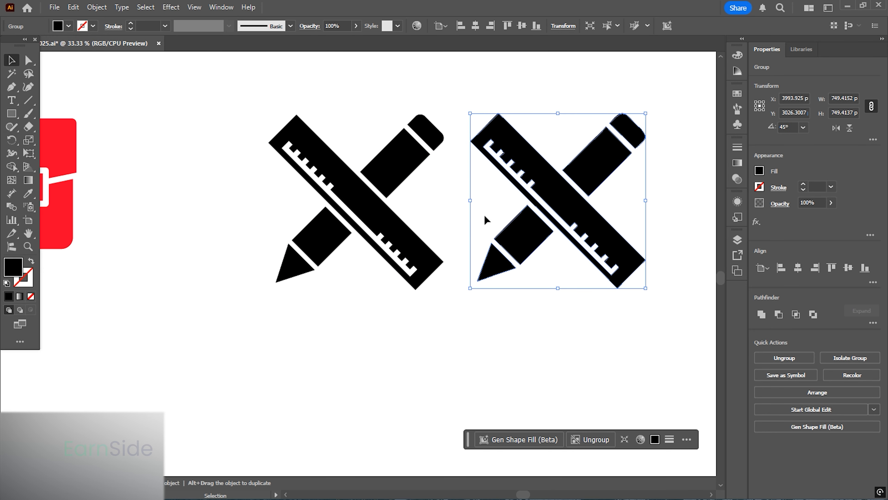
scroll(462, 216, down, 4)
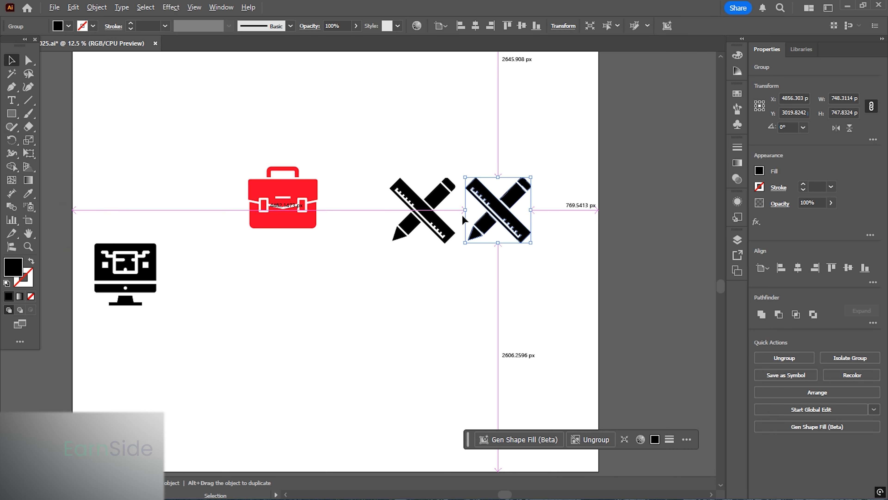
mouse_move(478, 214)
mouse_down()
mouse_move(133, 257)
mouse_move(85, 273)
mouse_up()
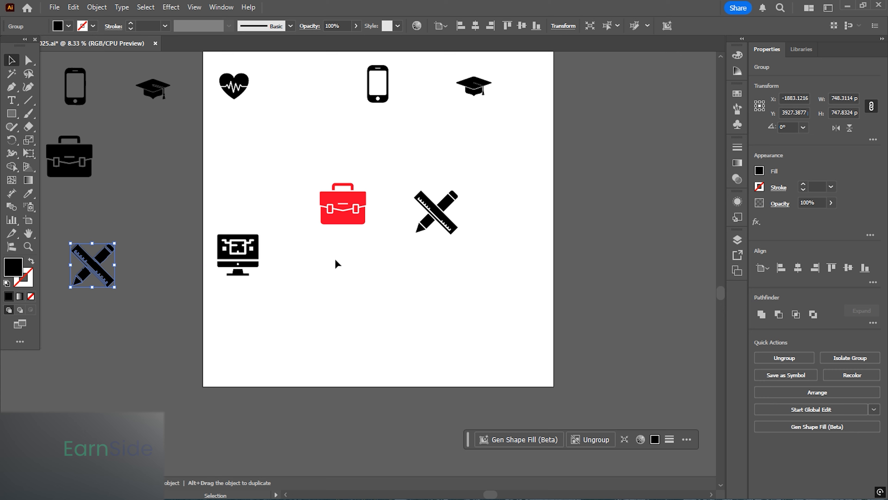
- Align the monitor, red briefcase and pencil-and-ruler icons along their vertical centers
scroll(344, 277, up, 2)
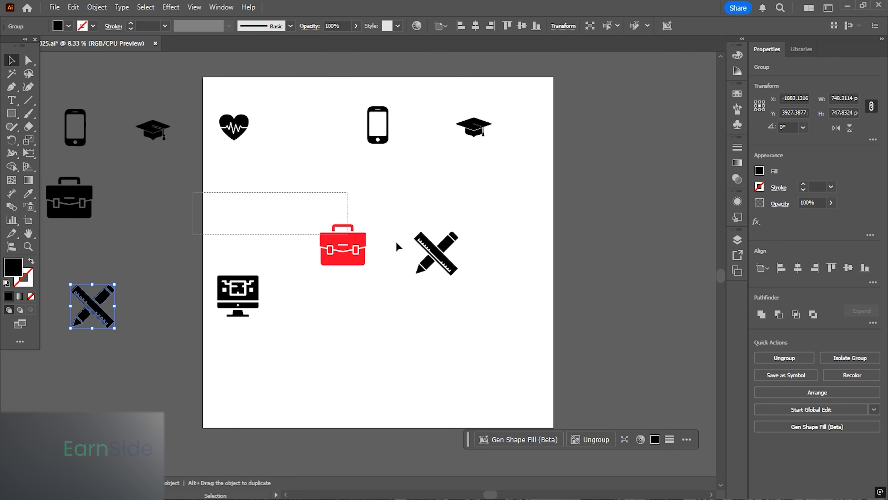
drag(397, 246, 476, 381)
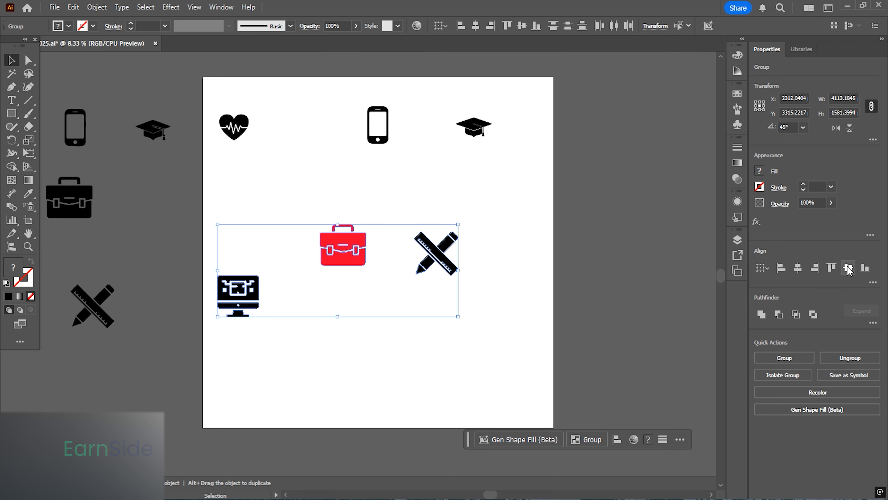
click(848, 268)
- Align the heart, smartphone and graduation cap icons along their vertical centers
click(532, 216)
drag(188, 87, 506, 163)
click(848, 269)
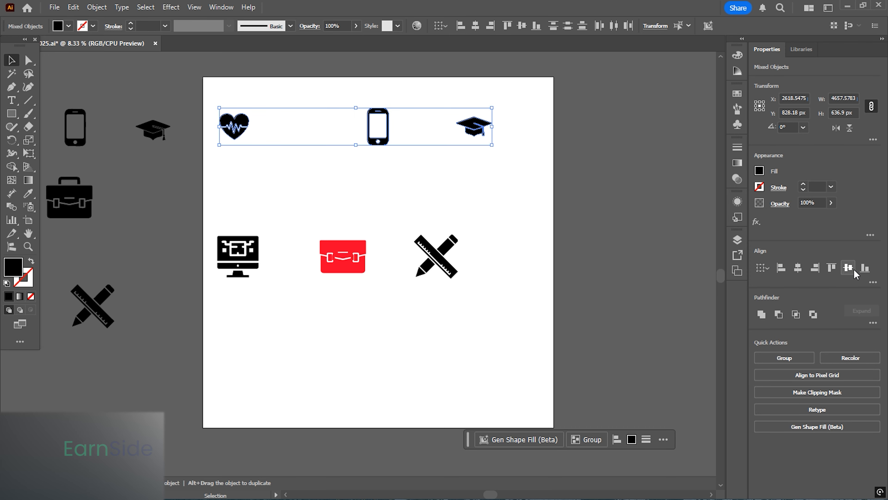
click(510, 175)
- Draw a spacer rectangle about 419 × 247 px and duplicate it twice at equal spacing in a row
scroll(323, 195, up, 1)
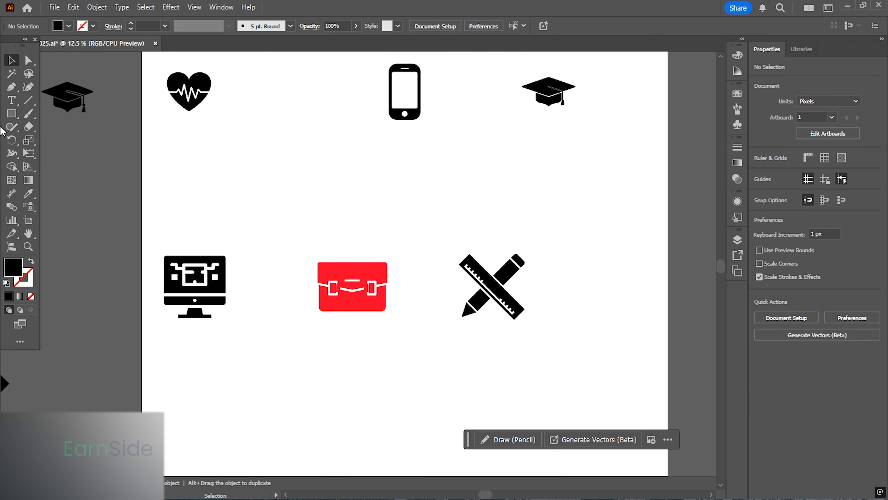
click(12, 114)
mouse_move(178, 158)
mouse_down()
mouse_move(214, 183)
mouse_move(337, 173)
mouse_move(295, 172)
mouse_up()
key(v)
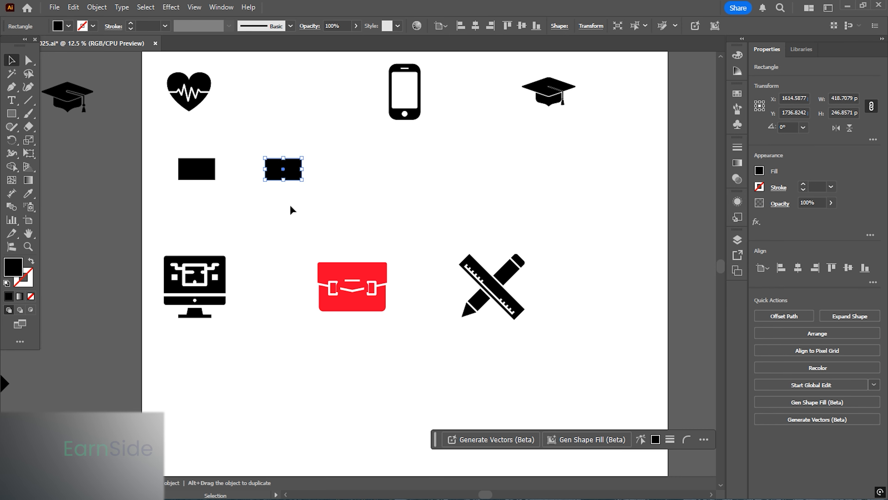
key(ctrl+d)
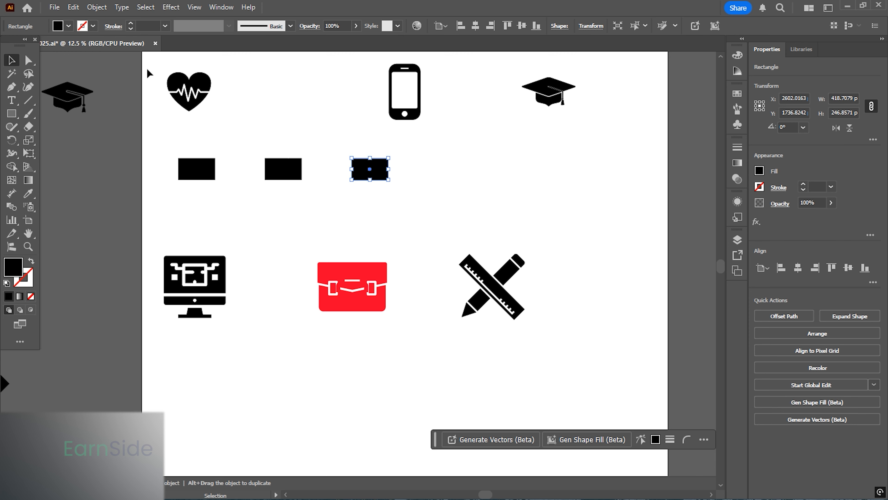
- Center the heart and monitor horizontally on the first spacer rectangle
drag(202, 171, 222, 340)
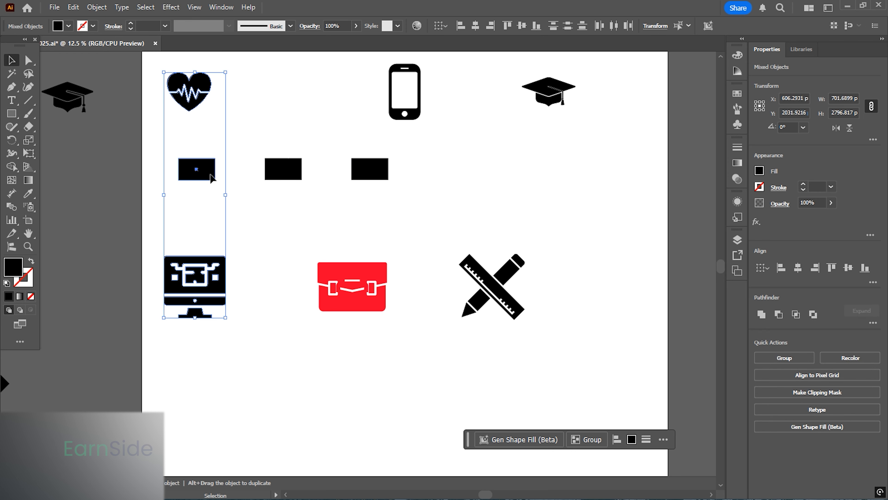
click(798, 268)
click(298, 171)
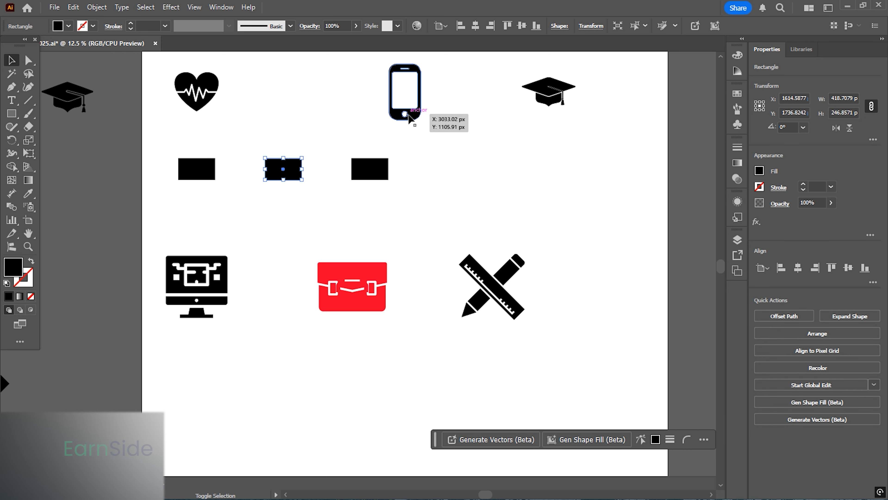
shift+click(408, 117)
shift+click(370, 170)
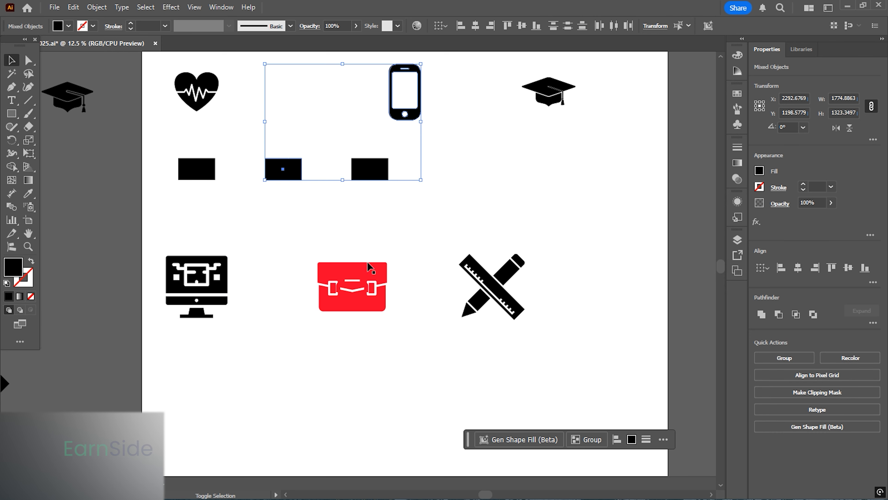
click(356, 346)
- Move the red briefcase body below its handle, center both horizontally and group them
scroll(357, 318, up, 3)
click(347, 227)
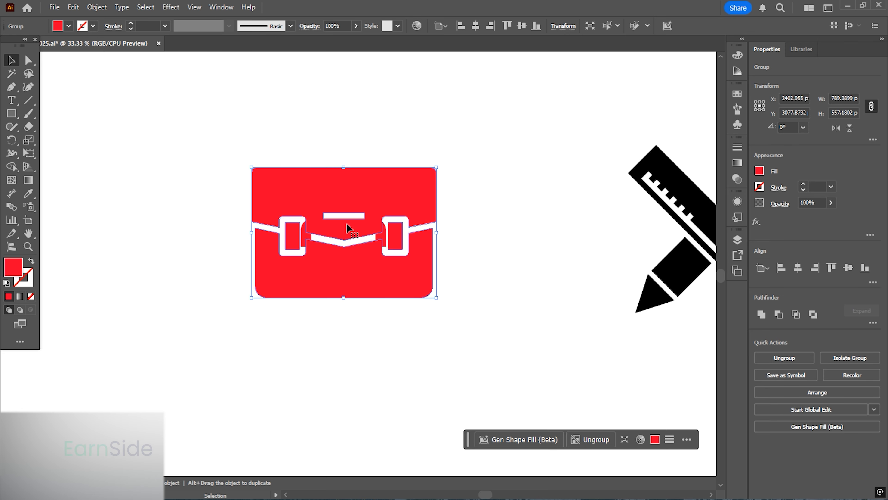
drag(347, 227, 374, 279)
key(ctrl+equal)
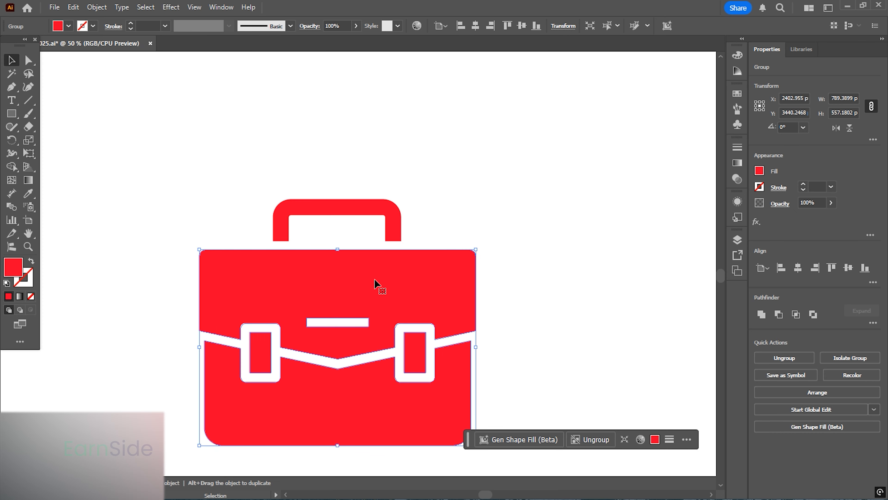
shift+click(391, 224)
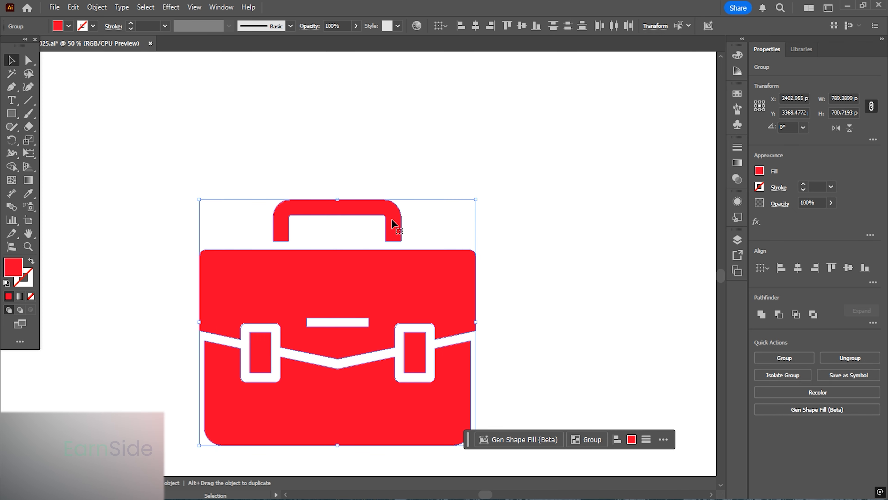
click(798, 268)
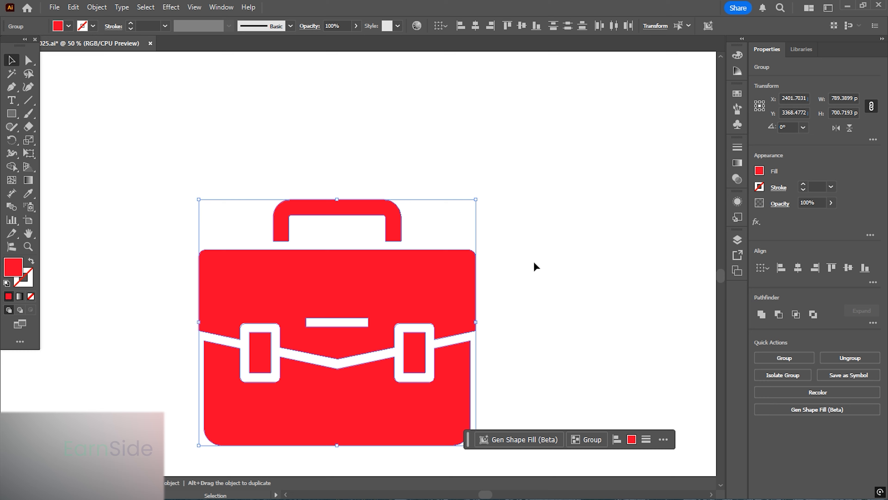
click(785, 358)
- Center the smartphone and red briefcase horizontally on the second spacer rectangle
key(ctrl+0)
shift+click(271, 212)
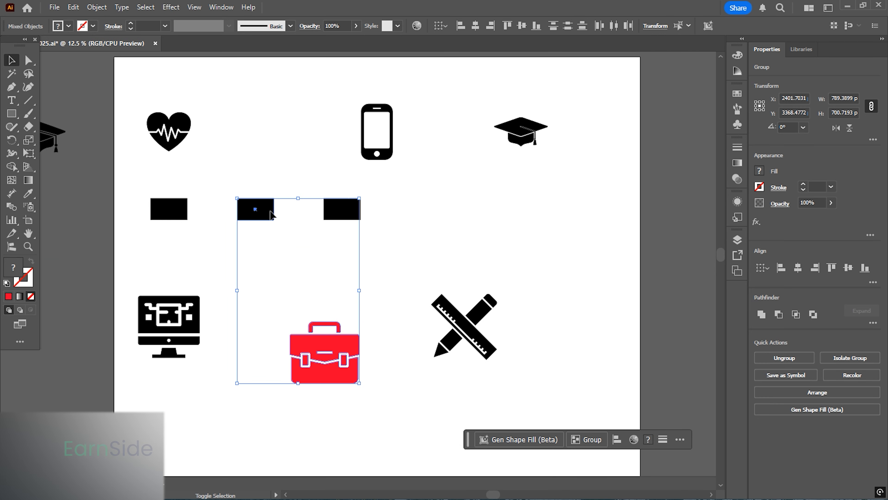
shift+click(385, 159)
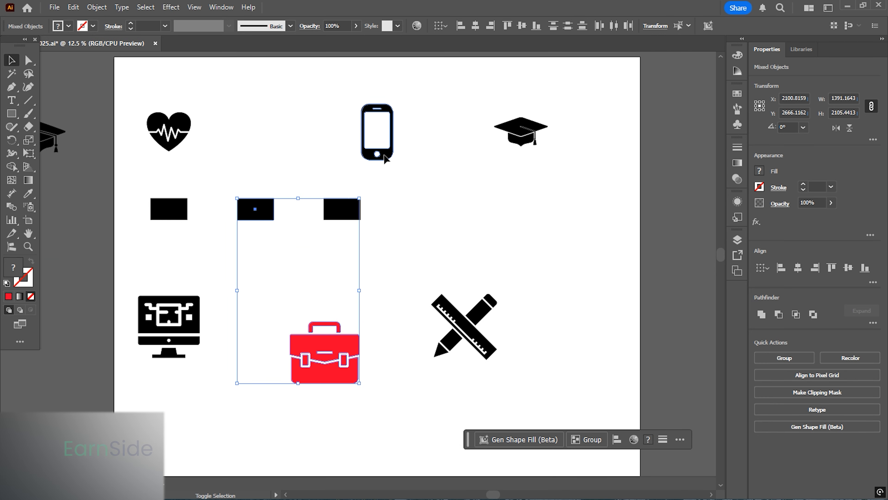
click(798, 269)
- Center the graduation cap and pencil-and-ruler horizontally on the third spacer rectangle
click(346, 209)
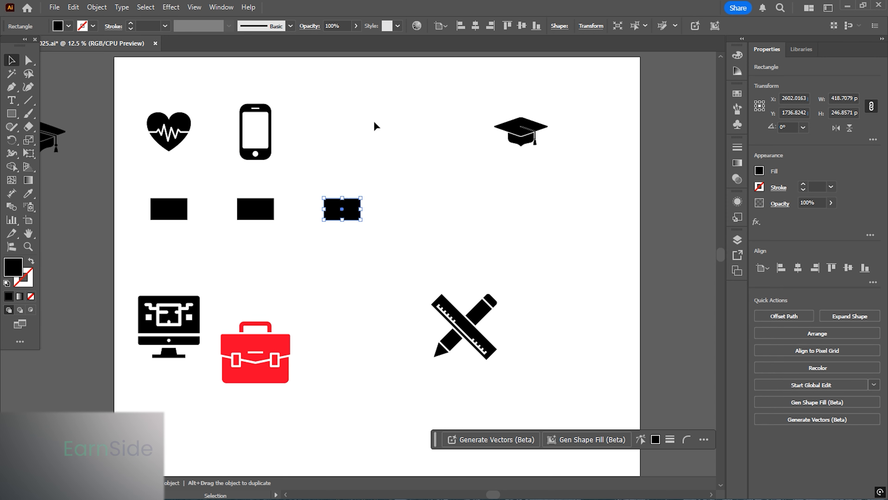
mouse_move(337, 86)
mouse_down()
mouse_move(462, 208)
mouse_move(580, 381)
mouse_up()
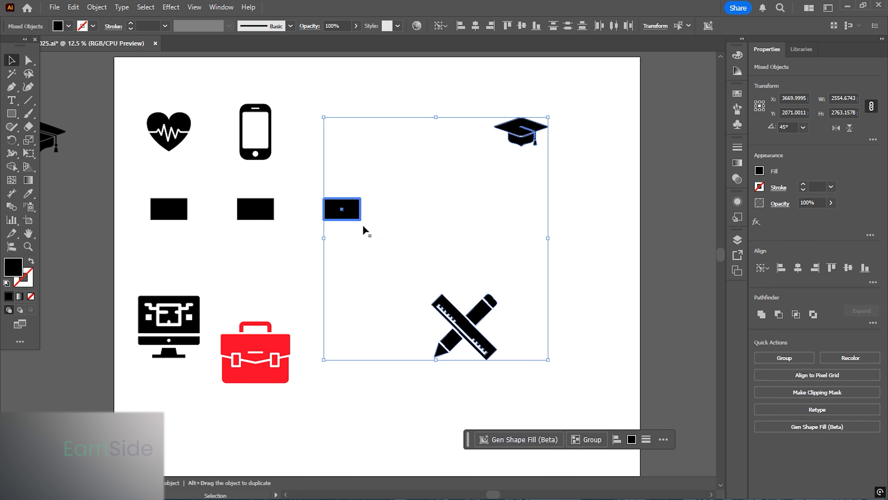
click(798, 268)
- Delete the three spacer rectangles
click(486, 279)
drag(458, 280, 552, 268)
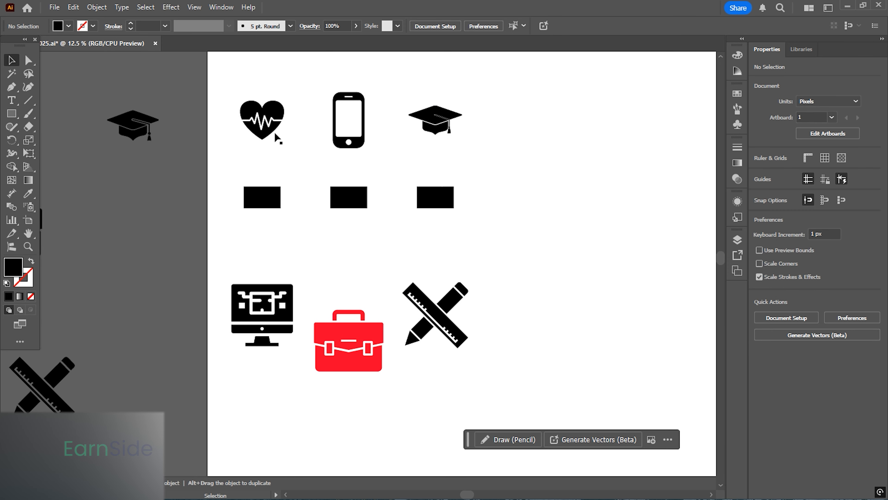
drag(218, 74, 481, 160)
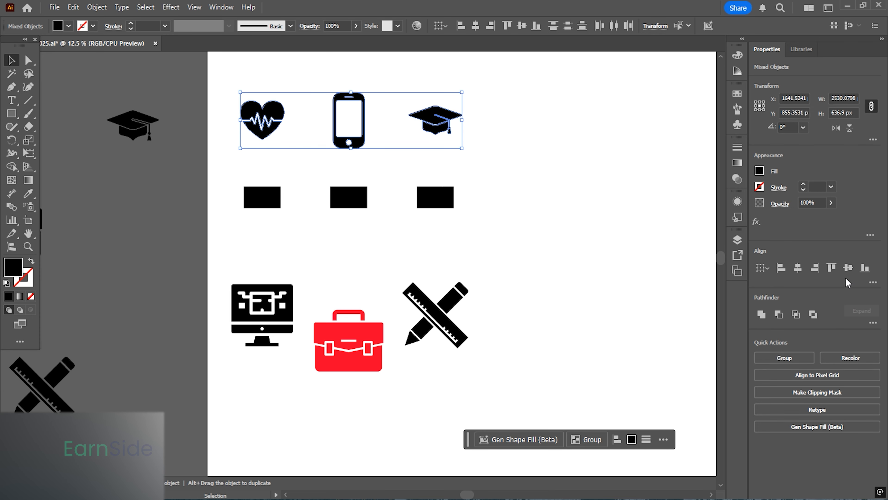
drag(499, 386, 198, 259)
click(844, 270)
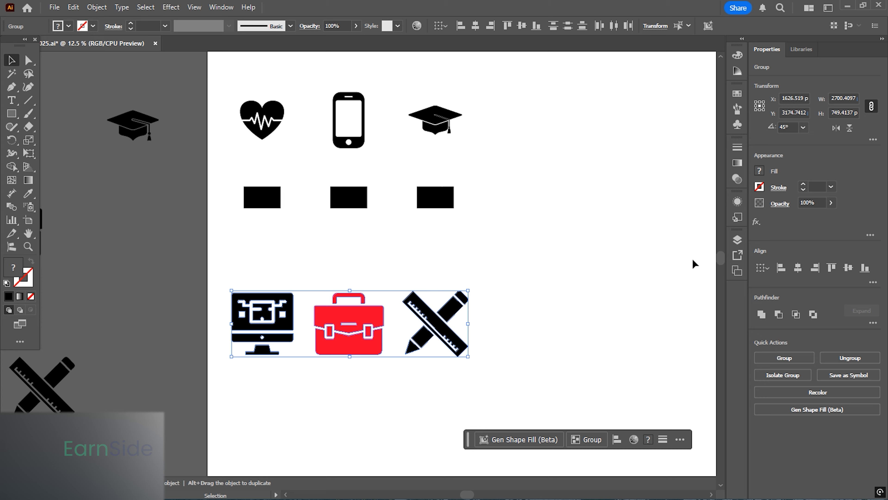
drag(214, 169, 640, 232)
key(Delete)
- Delete the original icons left outside the artboard
scroll(513, 229, down, 2)
drag(375, 354, 374, 353)
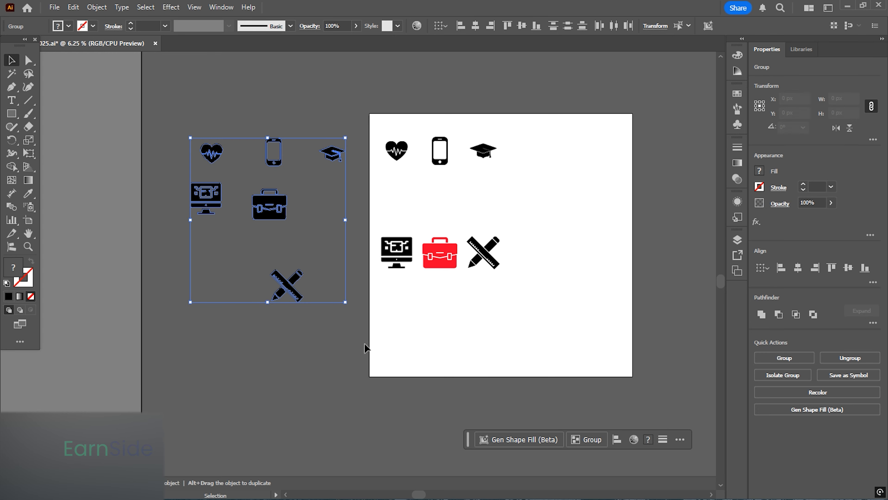
key(Delete)
- Reshape the artboard into a landscape format and move the six traced icons onto its center
scroll(472, 229, up, 1)
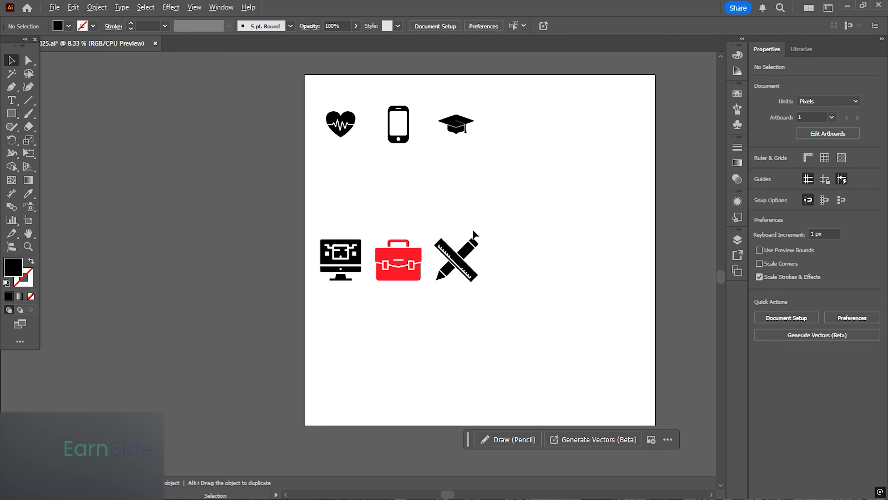
drag(427, 274, 399, 192)
drag(481, 238, 367, 286)
drag(174, 128, 523, 377)
scroll(335, 250, down, 1)
drag(207, 273, 57, 223)
click(29, 220)
click(11, 61)
drag(414, 314, 452, 319)
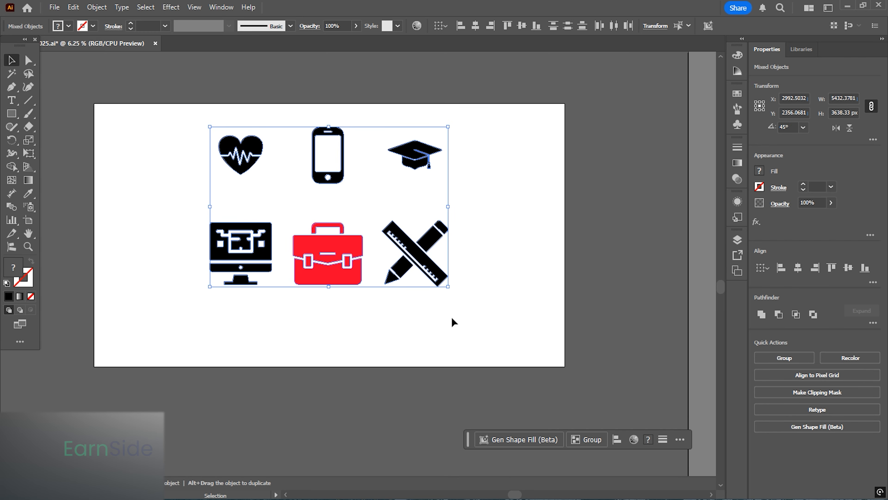
- Scale the six icons up together to fill the artboard
drag(449, 286, 519, 340)
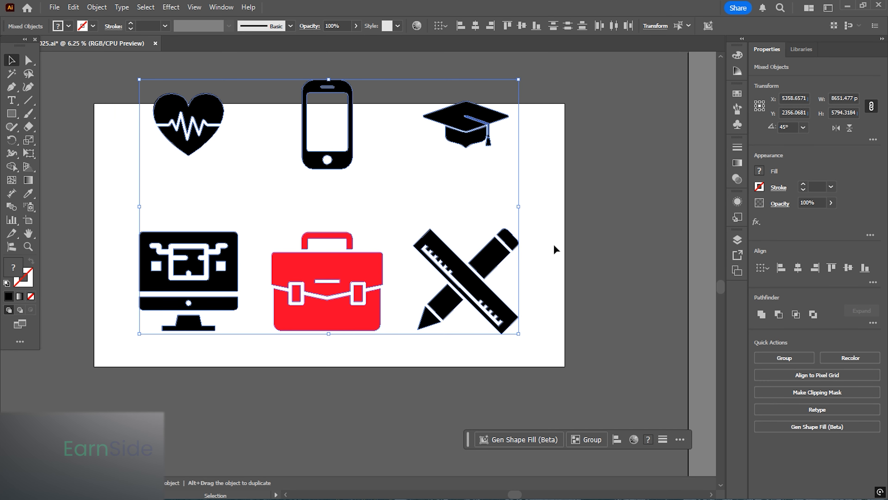
click(554, 244)
scroll(416, 287, down, 1)
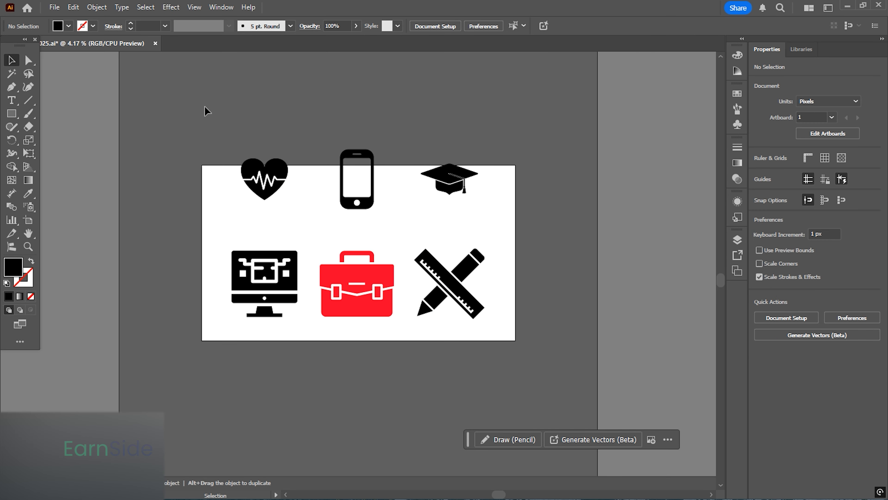
- Select the top row of icons and move it down slightly so it sits inside the artboard
drag(208, 110, 523, 238)
drag(453, 182, 453, 202)
- Select all six icons, group them, and center the group horizontally and vertically on the artboard
key(ctrl+a)
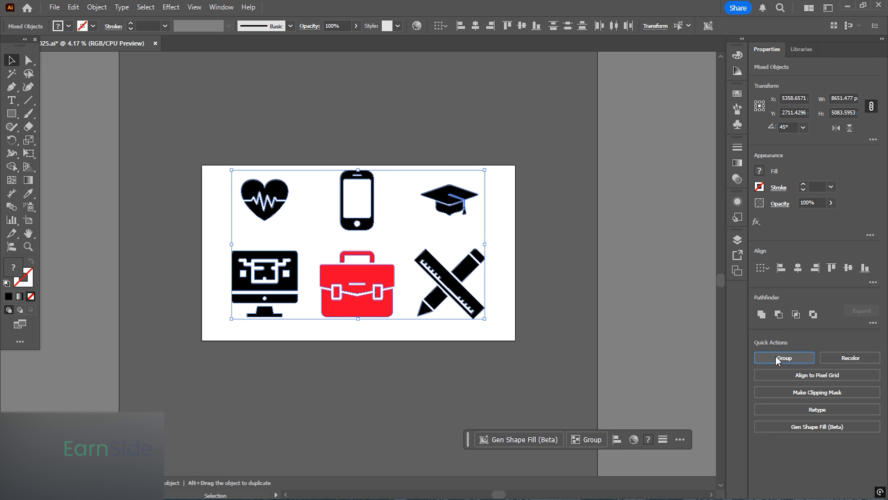
click(776, 361)
click(798, 269)
click(849, 268)
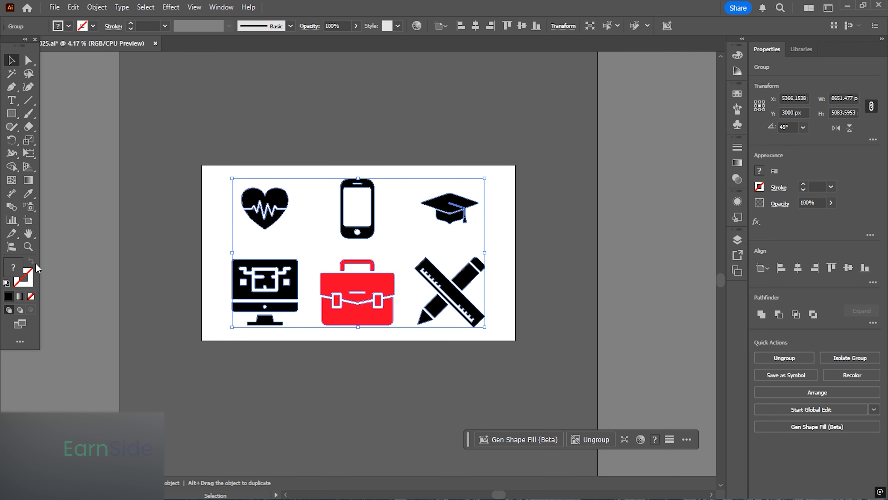
- Set the grouped icons' fill color to black in the color picker
double_click(12, 268)
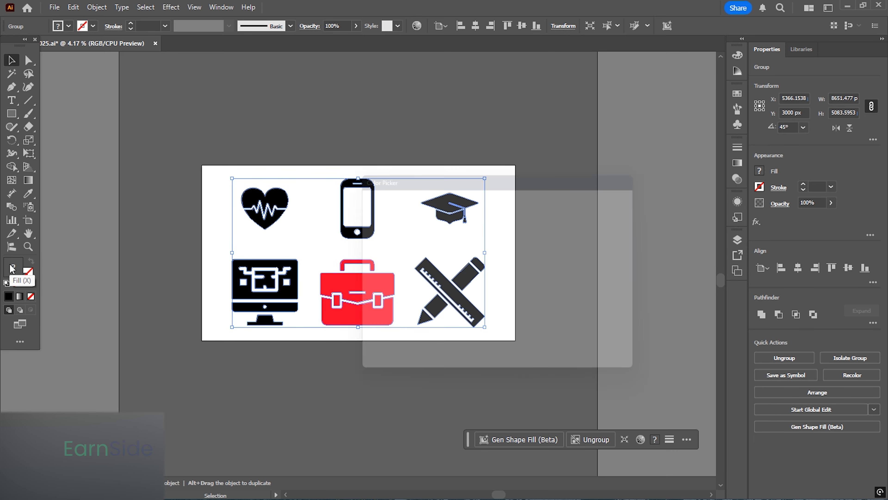
click(609, 211)
click(492, 277)
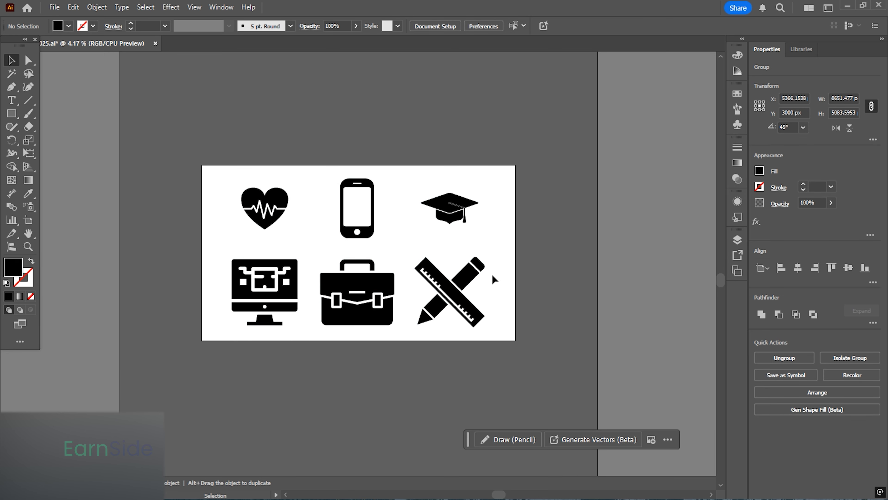
- Select the icon group, expand it into plain shapes, then deselect it
scroll(496, 291, up, 1)
drag(609, 386, 101, 90)
click(97, 8)
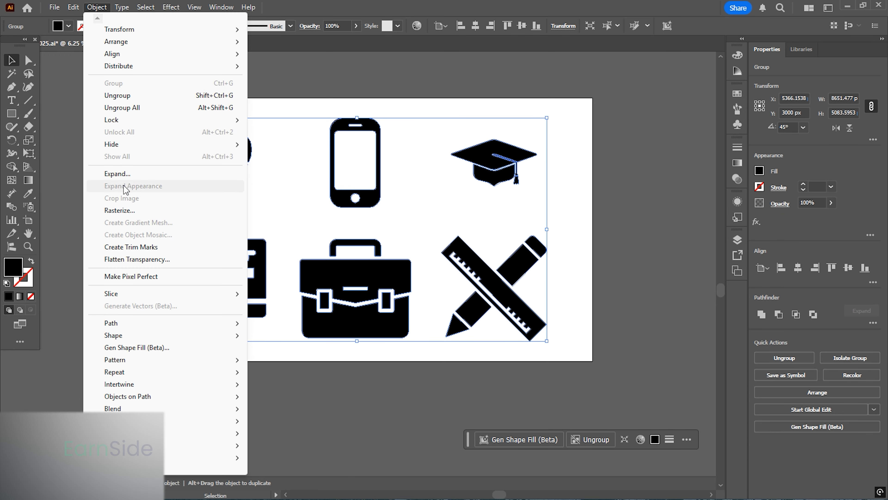
click(123, 175)
click(555, 244)
click(522, 260)
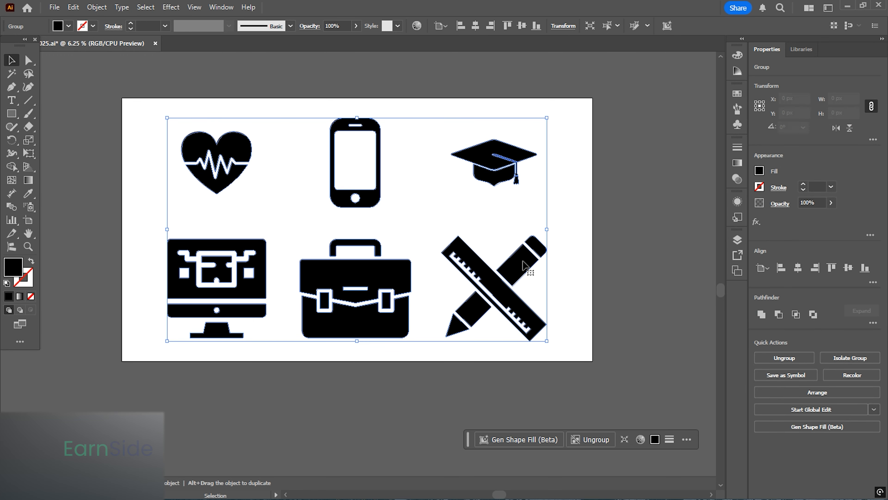
click(640, 219)
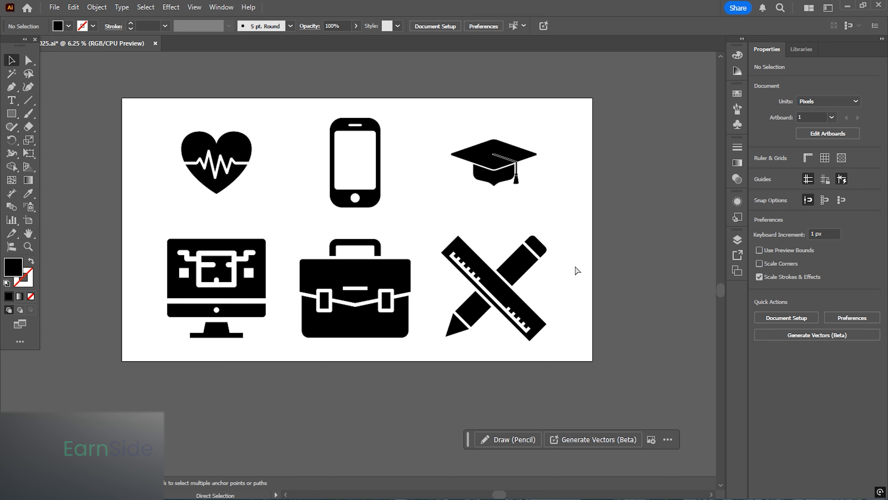
- Select the grouped icons again
scroll(577, 270, up, 2)
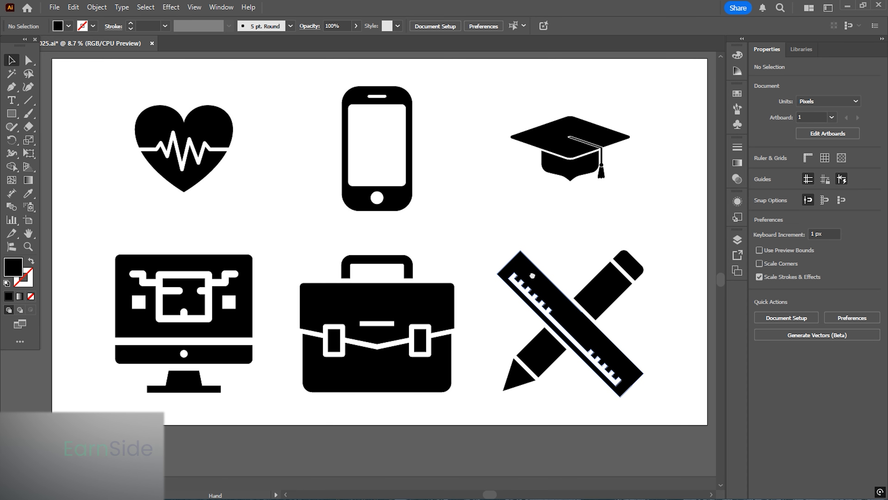
click(393, 317)
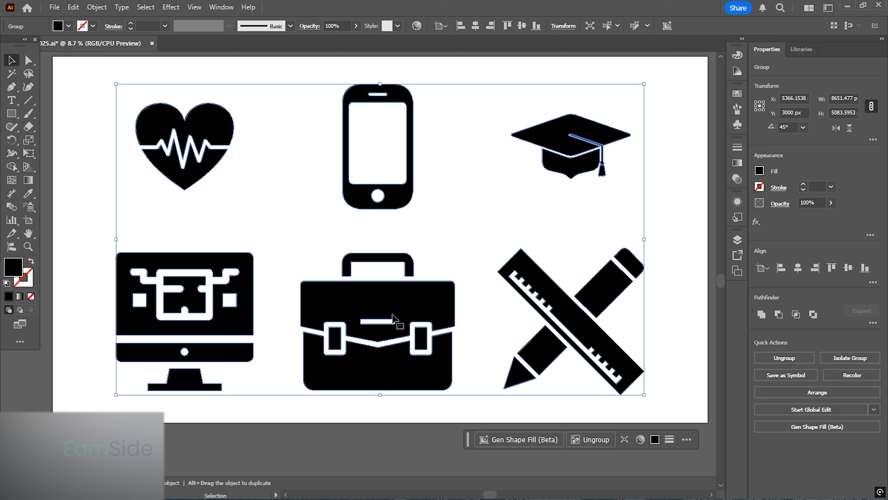